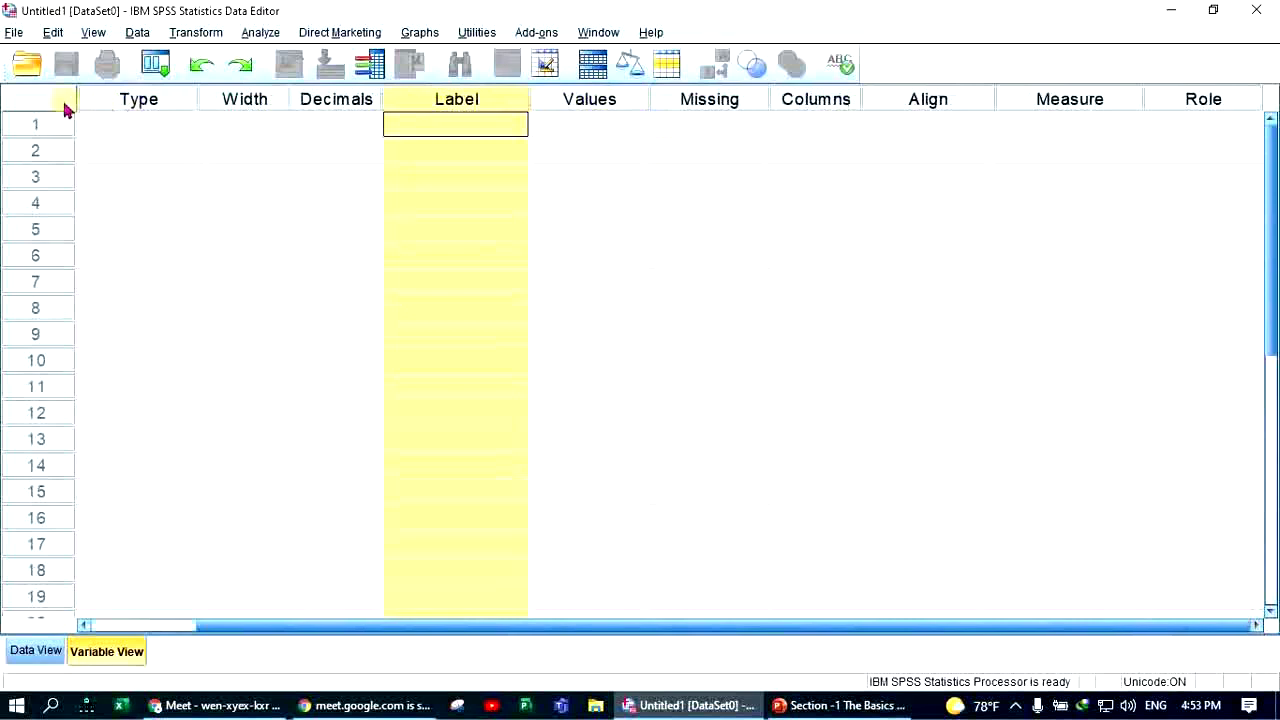
# - Consult the Coding Categorical Data slide in PowerPoint, then return to SPSS and name the first variable ID
pyautogui.moveTo(534, 631); pyautogui.dragTo(357, 600)
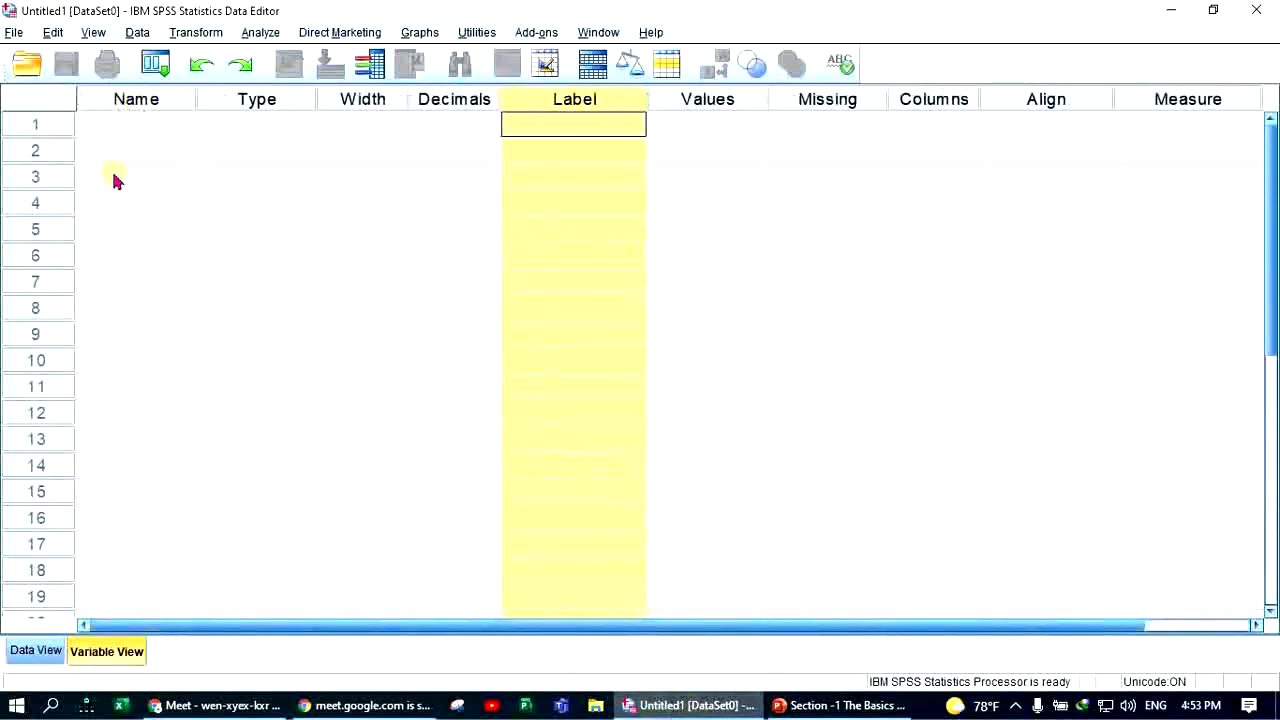
pyautogui.click(131, 128)
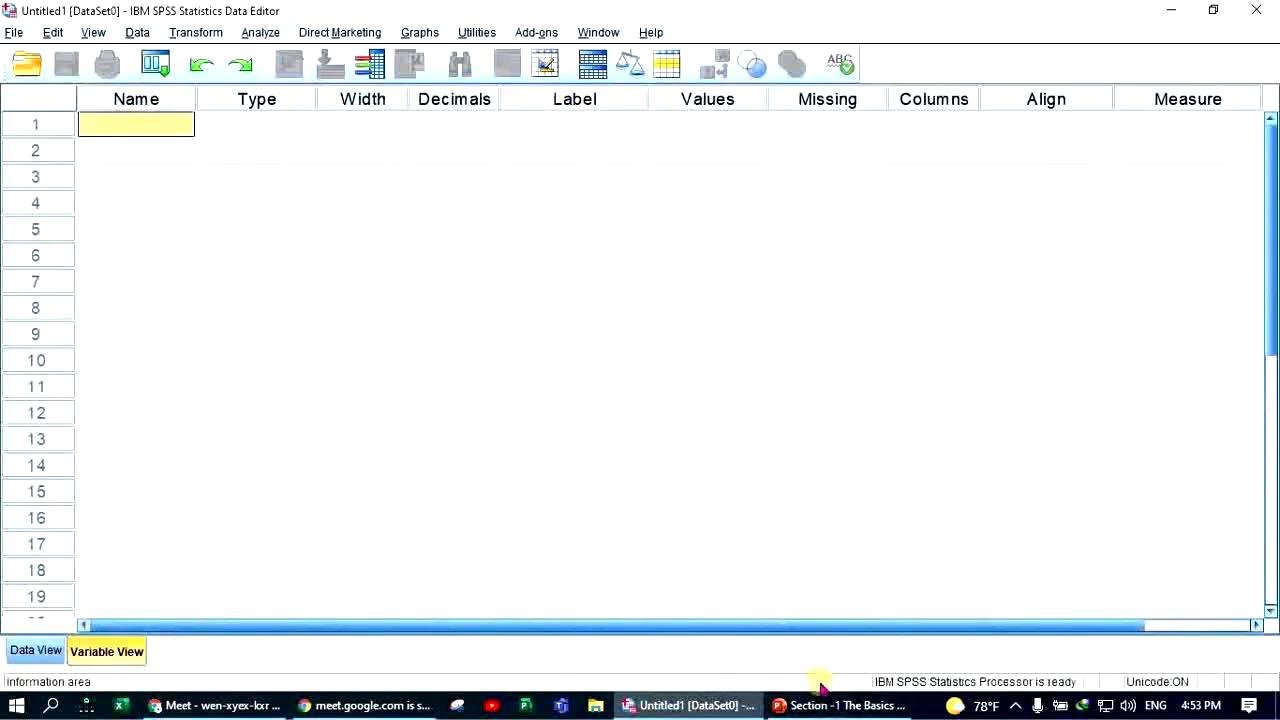
pyautogui.click(840, 705)
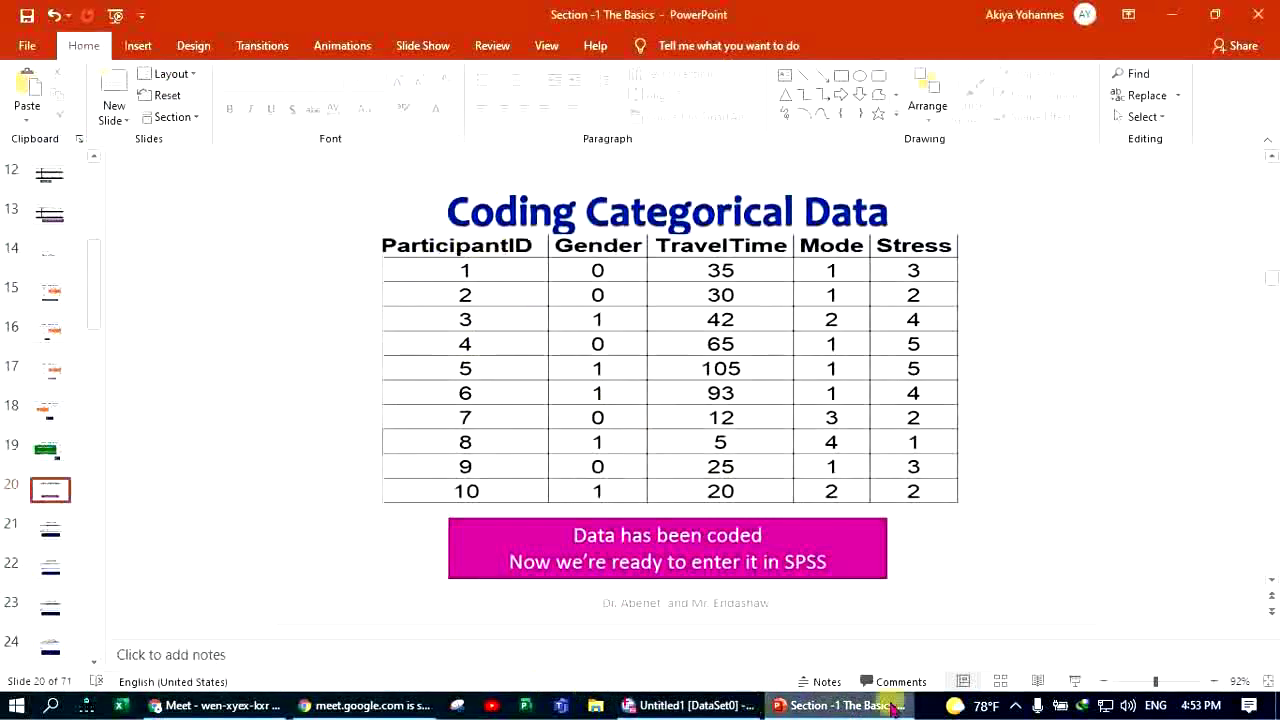
pyautogui.click(668, 705)
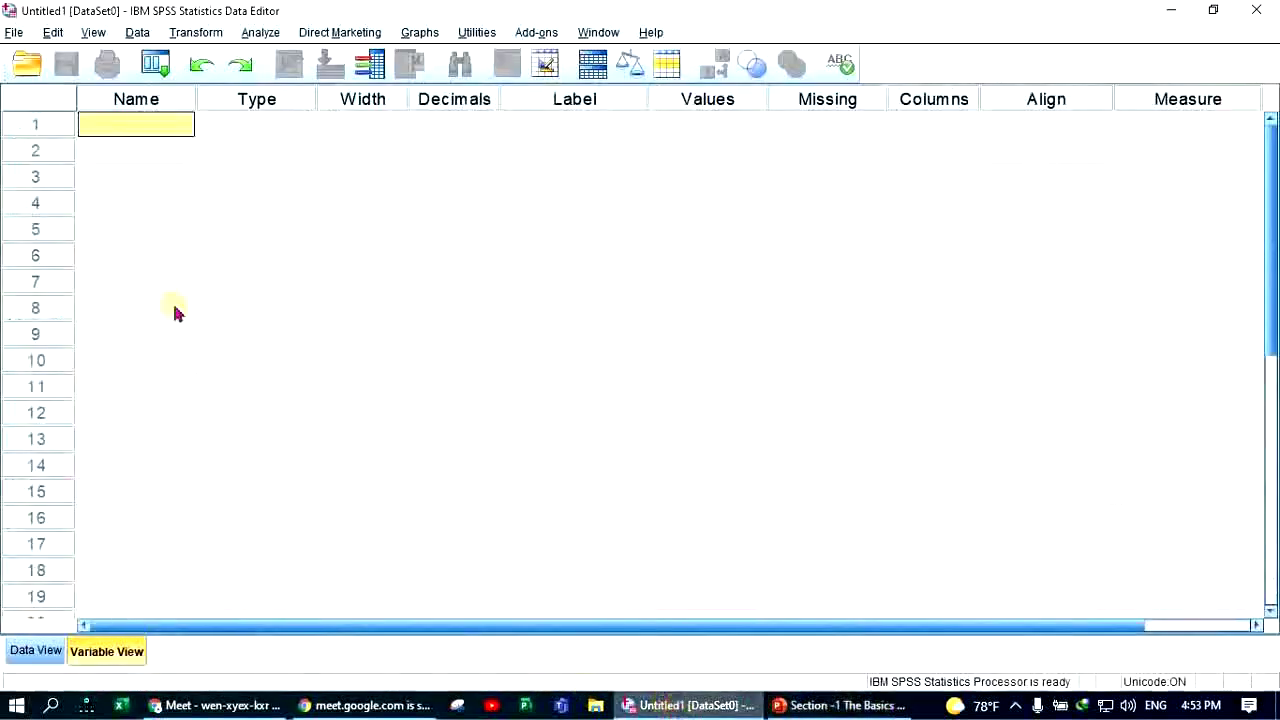
pyautogui.click(136, 126)
pyautogui.write('ID')
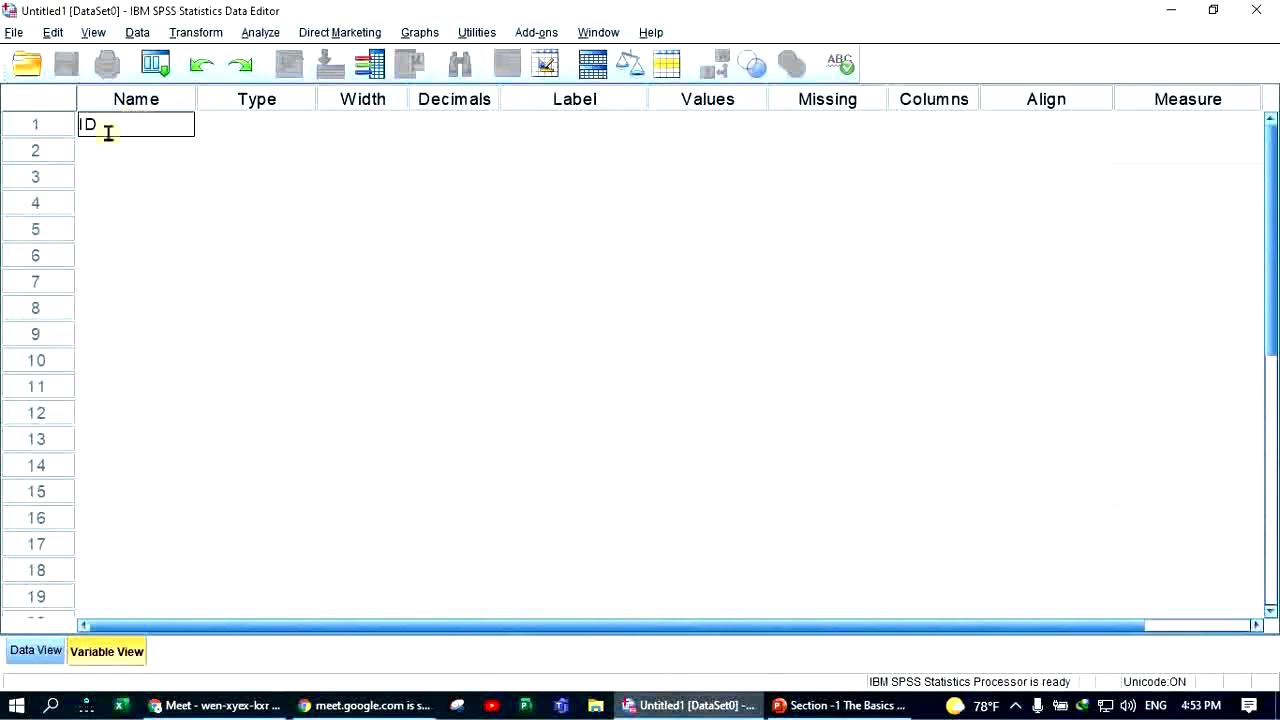
pyautogui.click(112, 146)
pyautogui.click(125, 127)
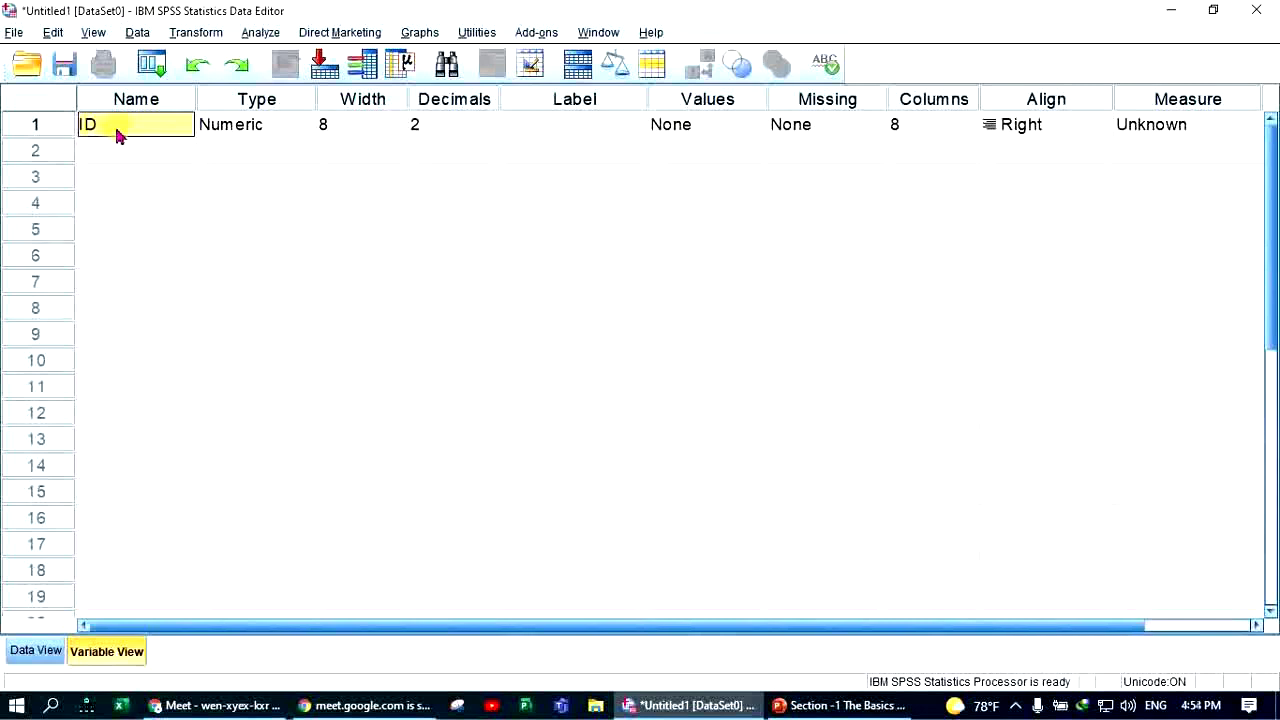
# - Check the next column heading on the PowerPoint slide and name the second variable Gender in SPSS
pyautogui.click(850, 706)
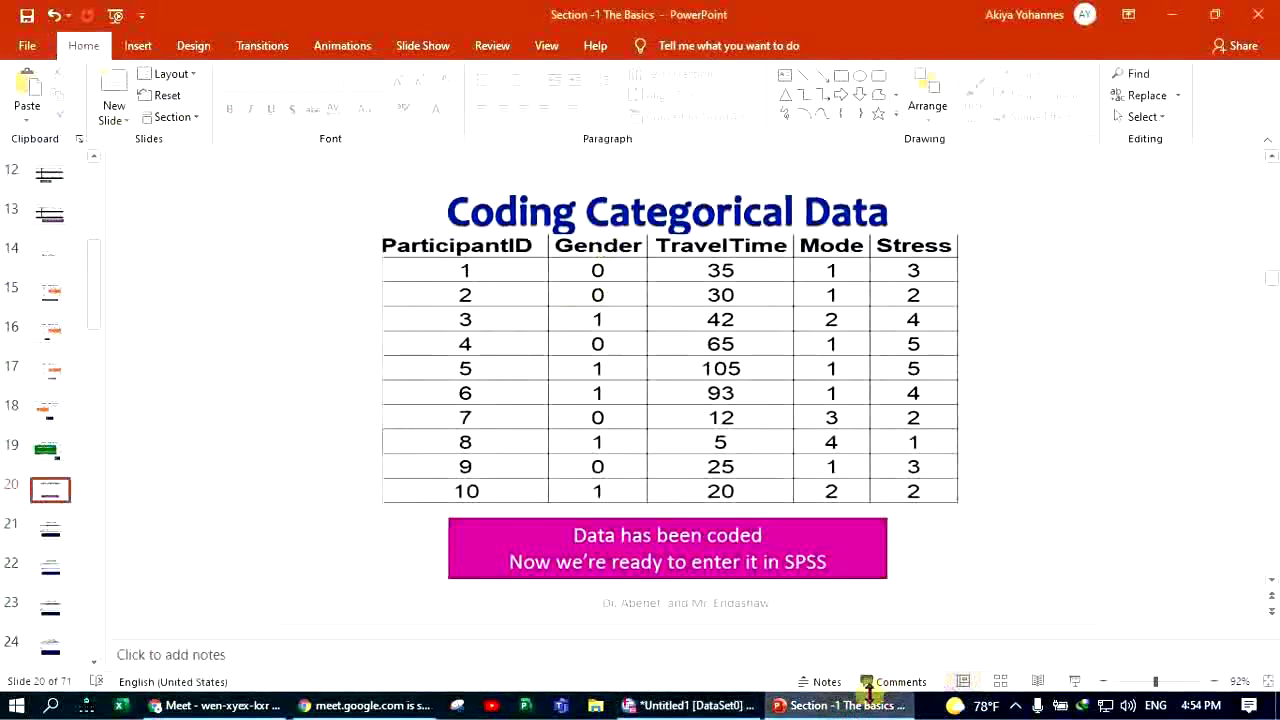
pyautogui.click(690, 706)
pyautogui.click(136, 150)
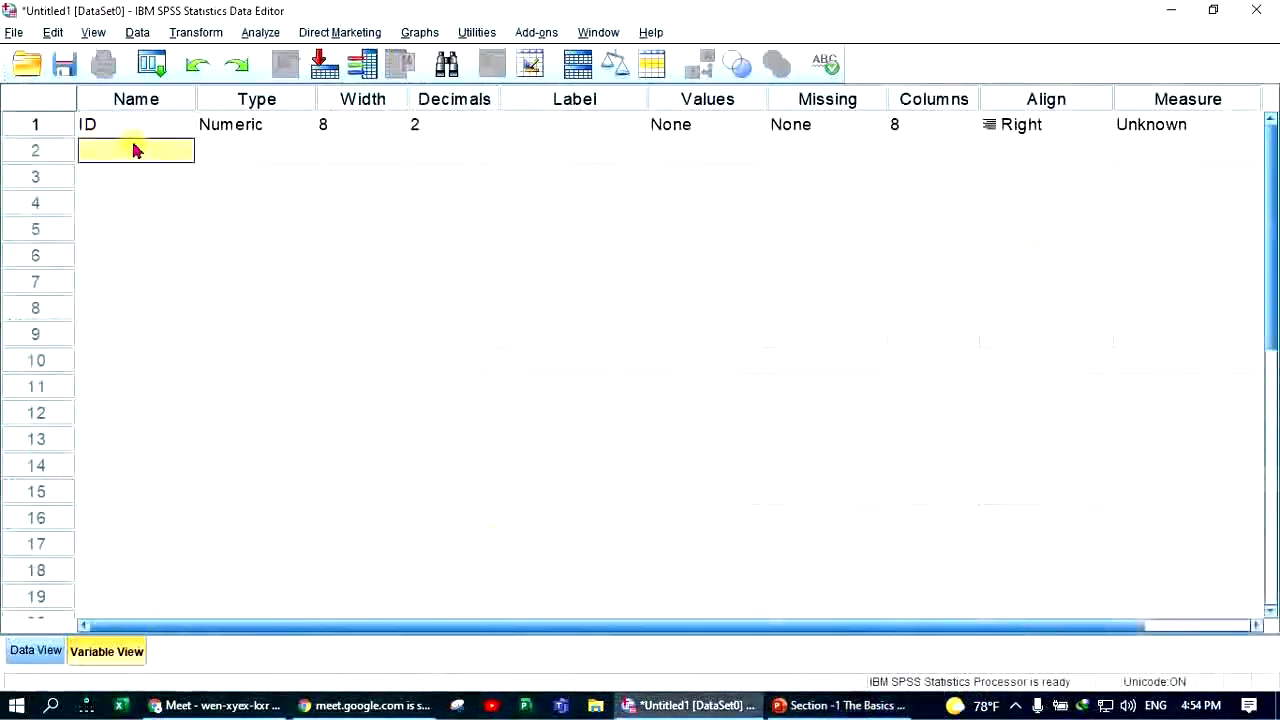
pyautogui.write('Gend')
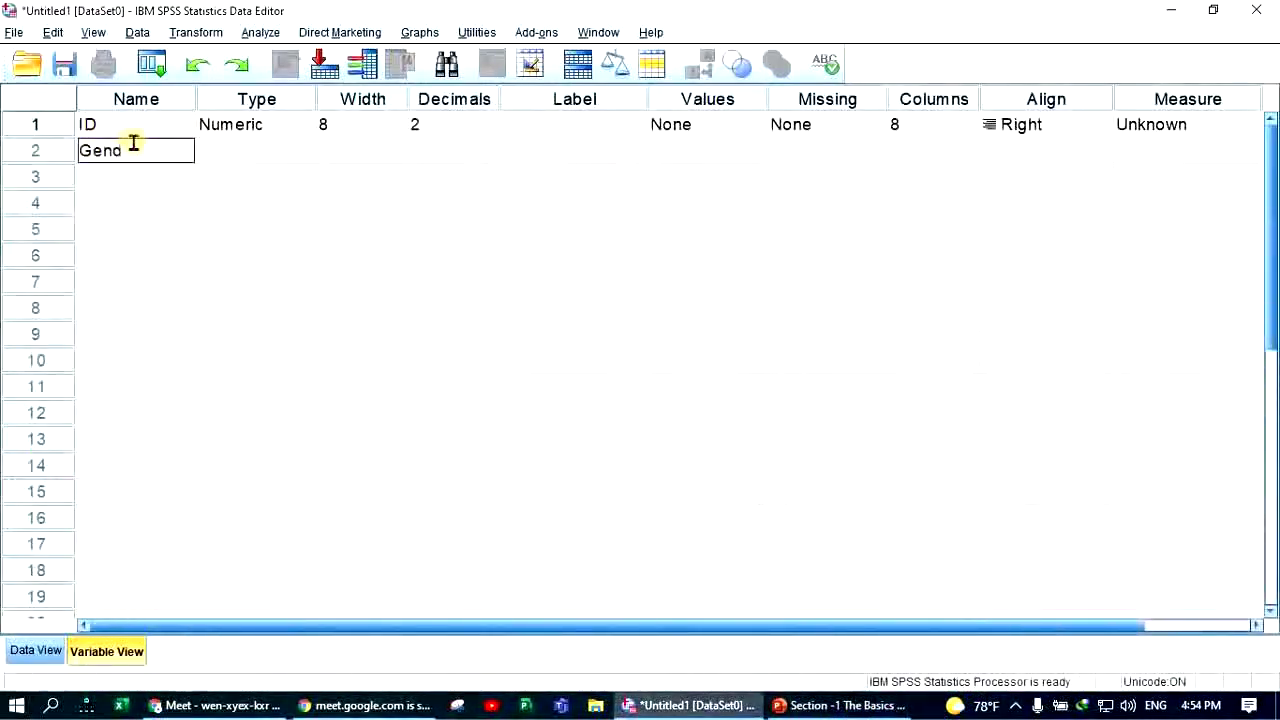
pyautogui.write('er')
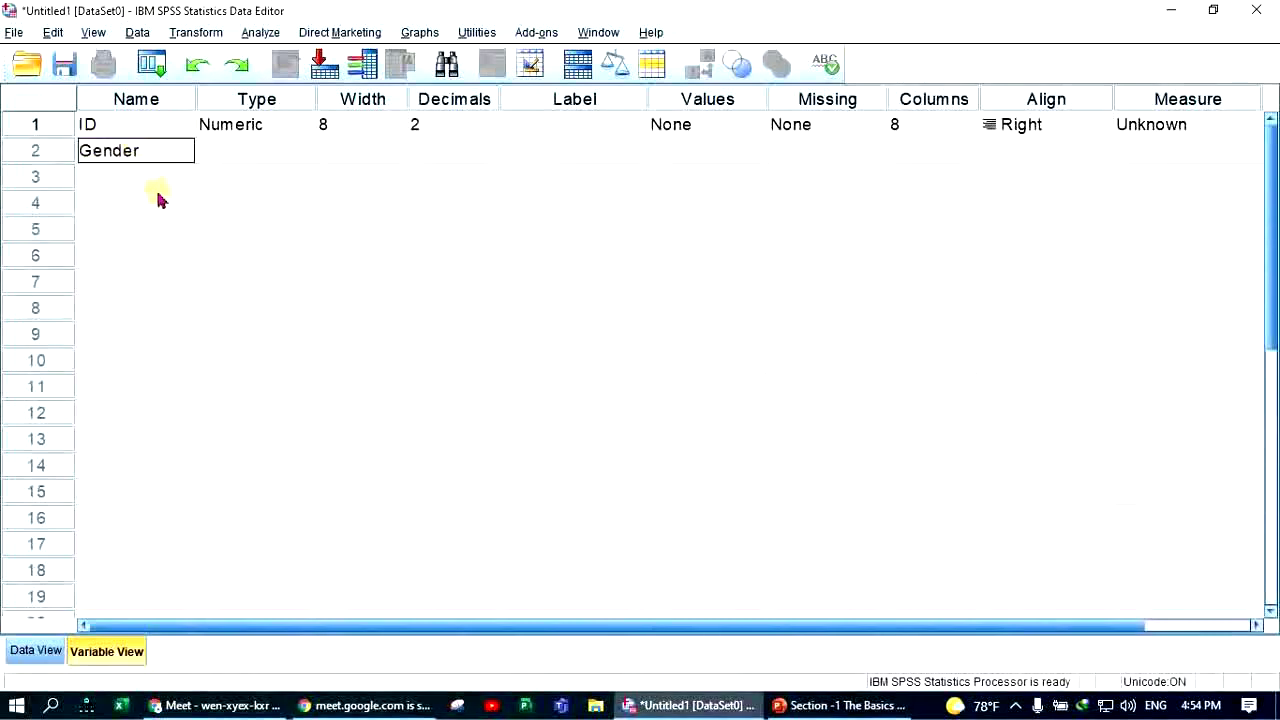
pyautogui.press('Return')
# - Check the PowerPoint slide again and try to name the third variable "Travel Time" with a space in SPSS
pyautogui.click(822, 706)
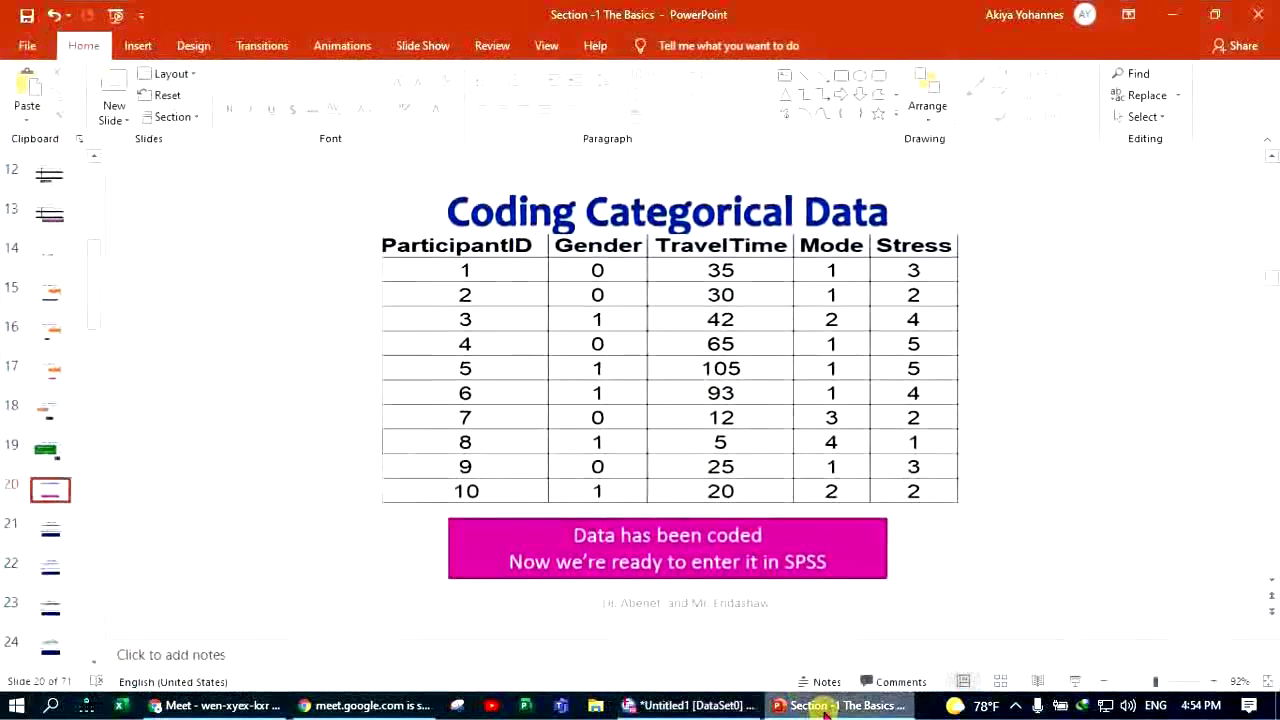
pyautogui.click(824, 710)
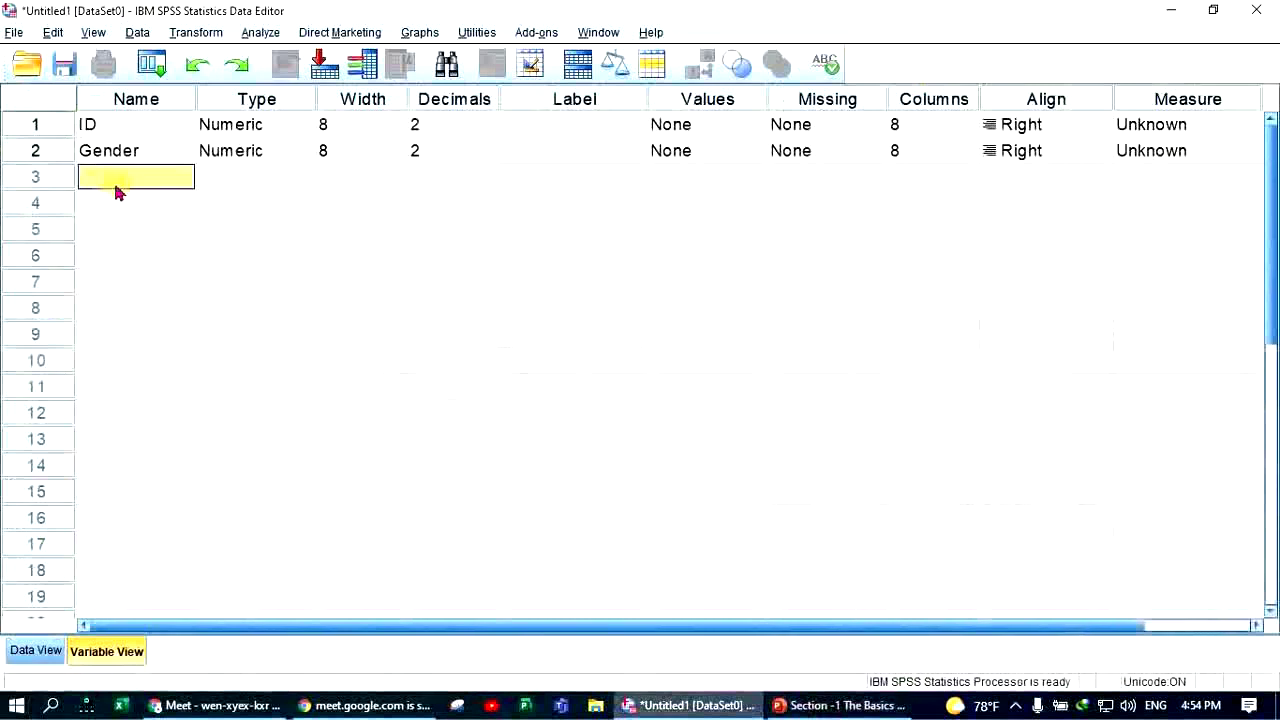
pyautogui.write('Trave')
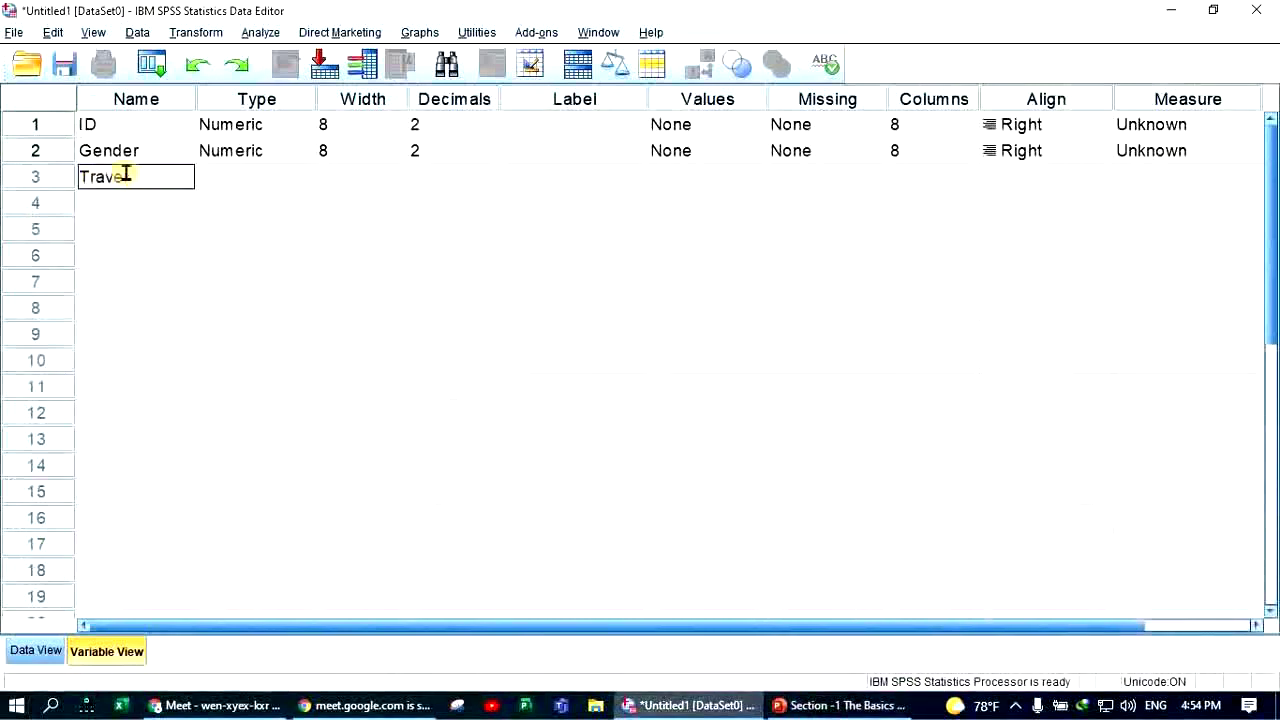
pyautogui.write('l')
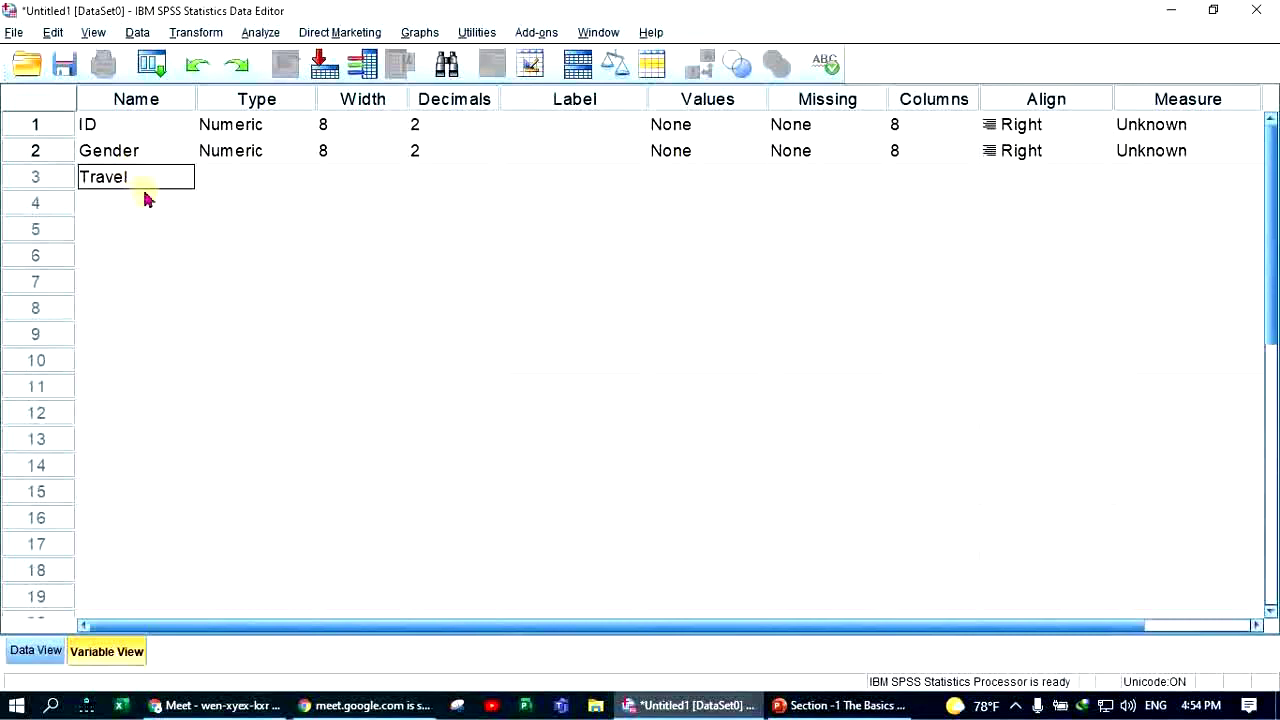
pyautogui.write(' Time')
pyautogui.click(168, 215)
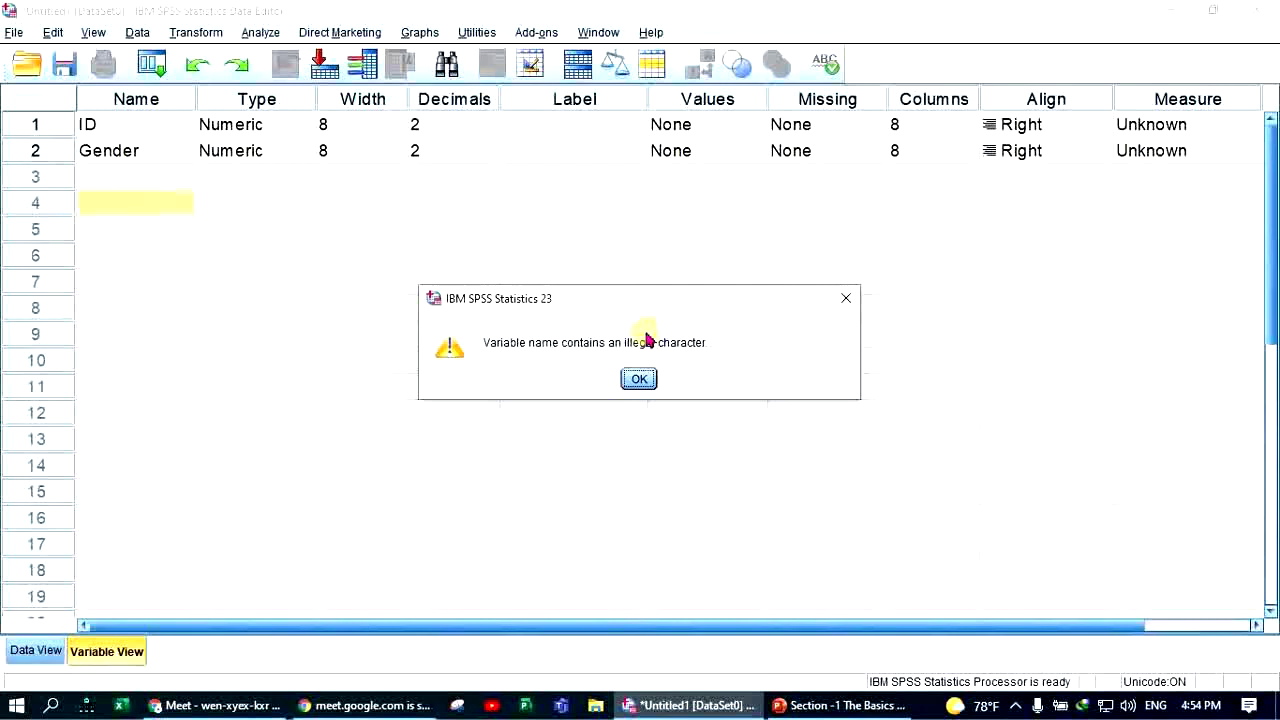
pyautogui.click(847, 298)
# - Name the third variable Travel_Time, with an underscore between the two words
pyautogui.click(130, 178)
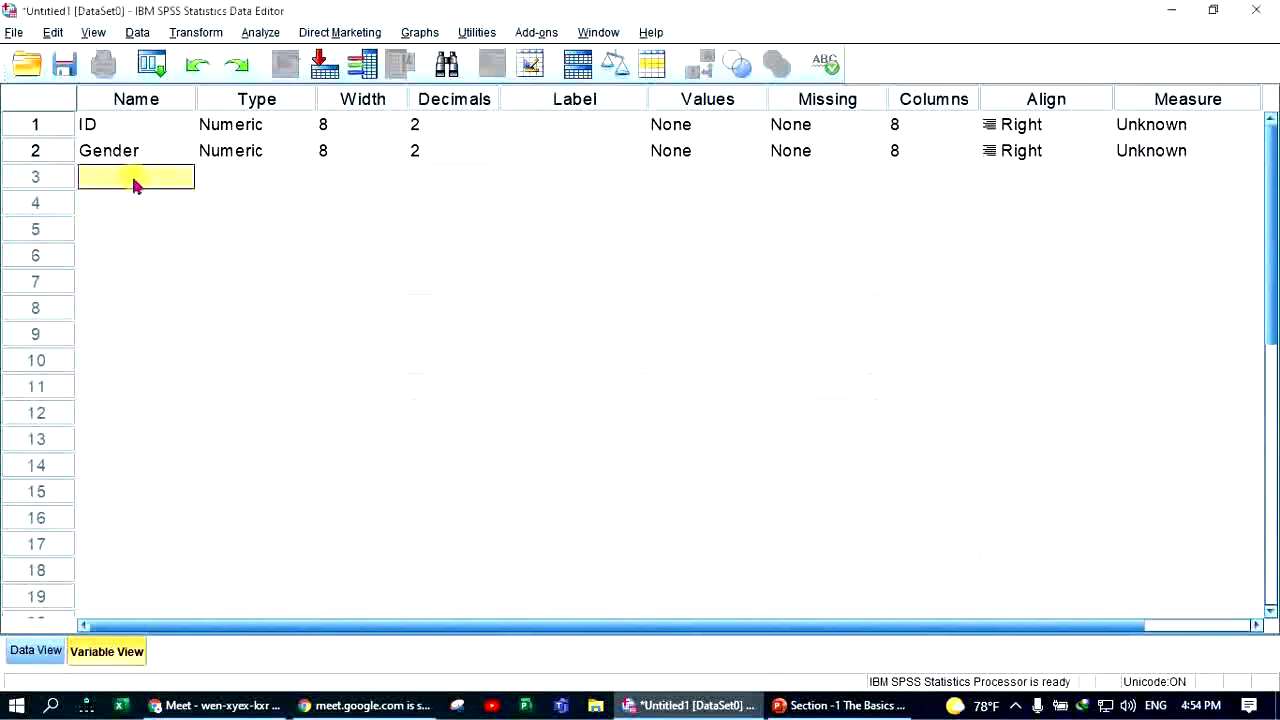
pyautogui.write('Travel')
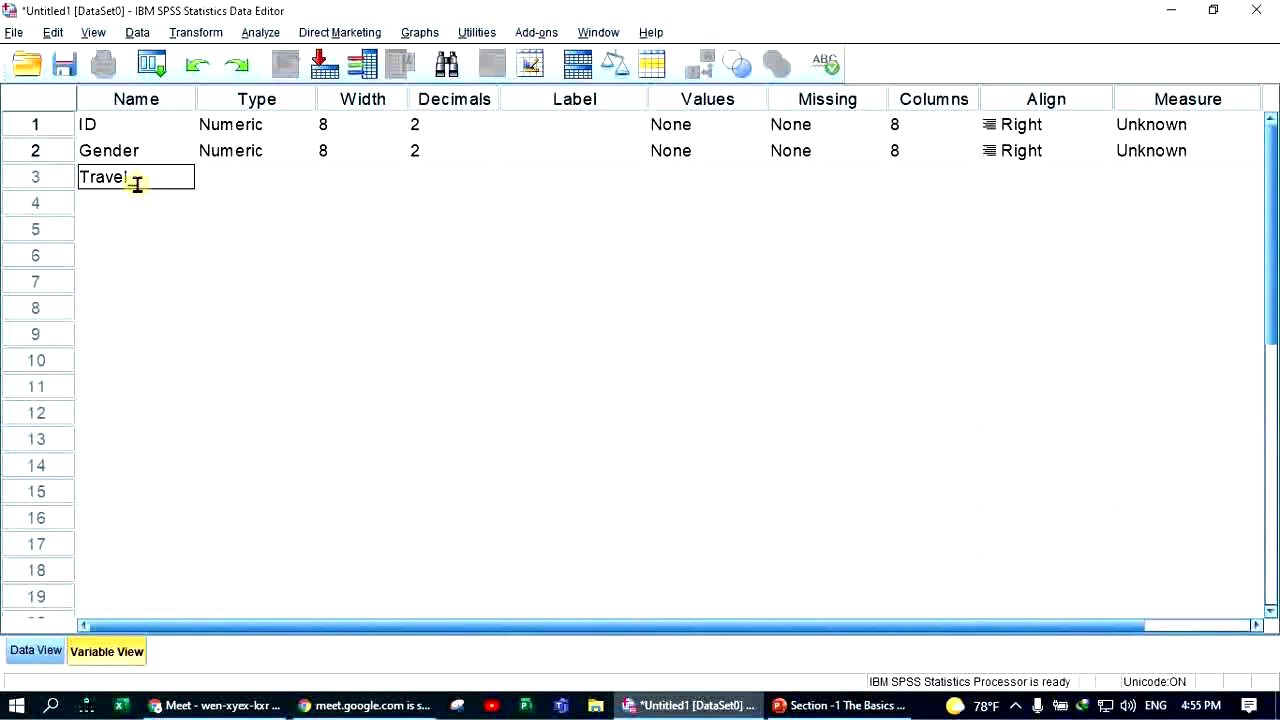
pyautogui.write('ime')
pyautogui.click(147, 208)
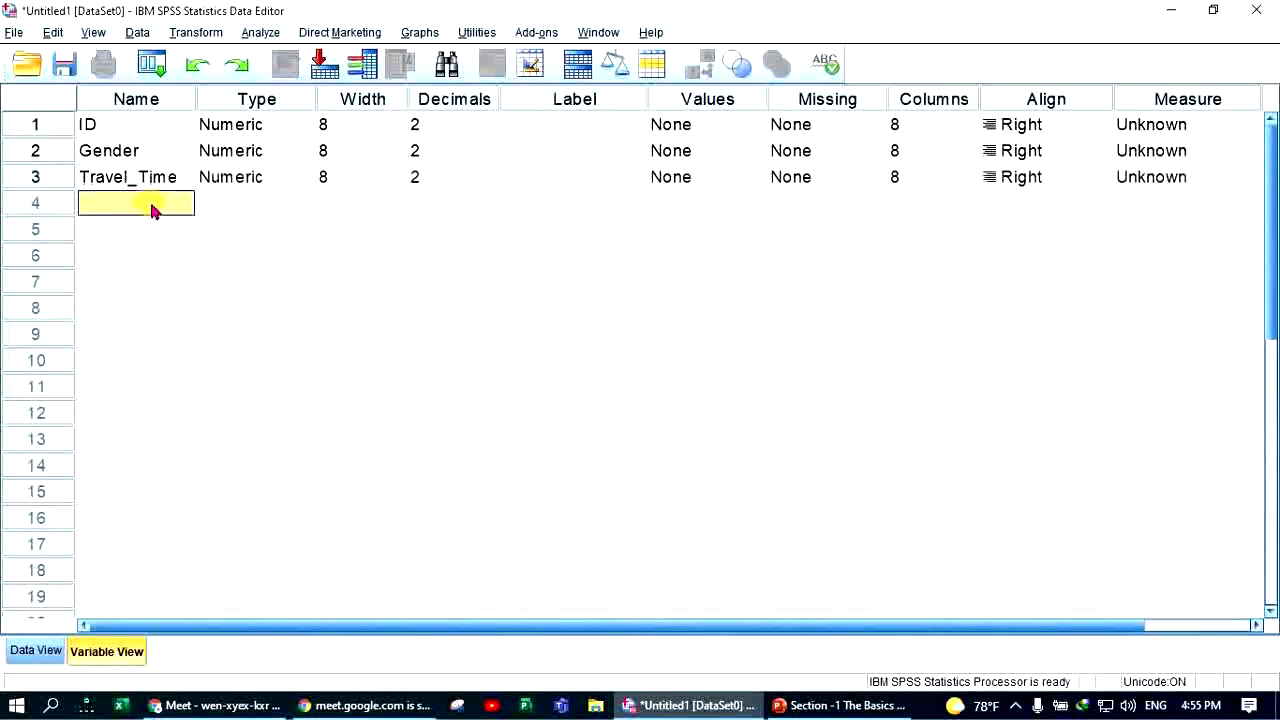
pyautogui.click(146, 180)
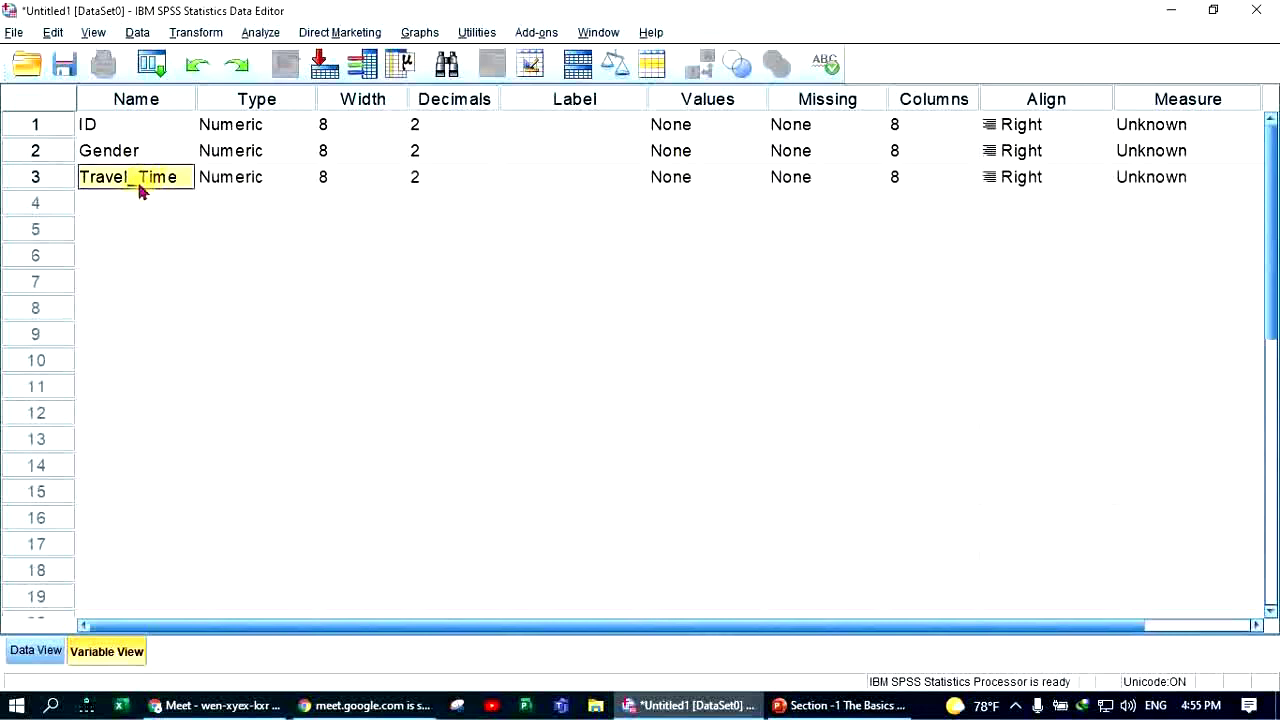
# - Try to name the fourth variable "Travel*time" with an asterisk
pyautogui.click(111, 208)
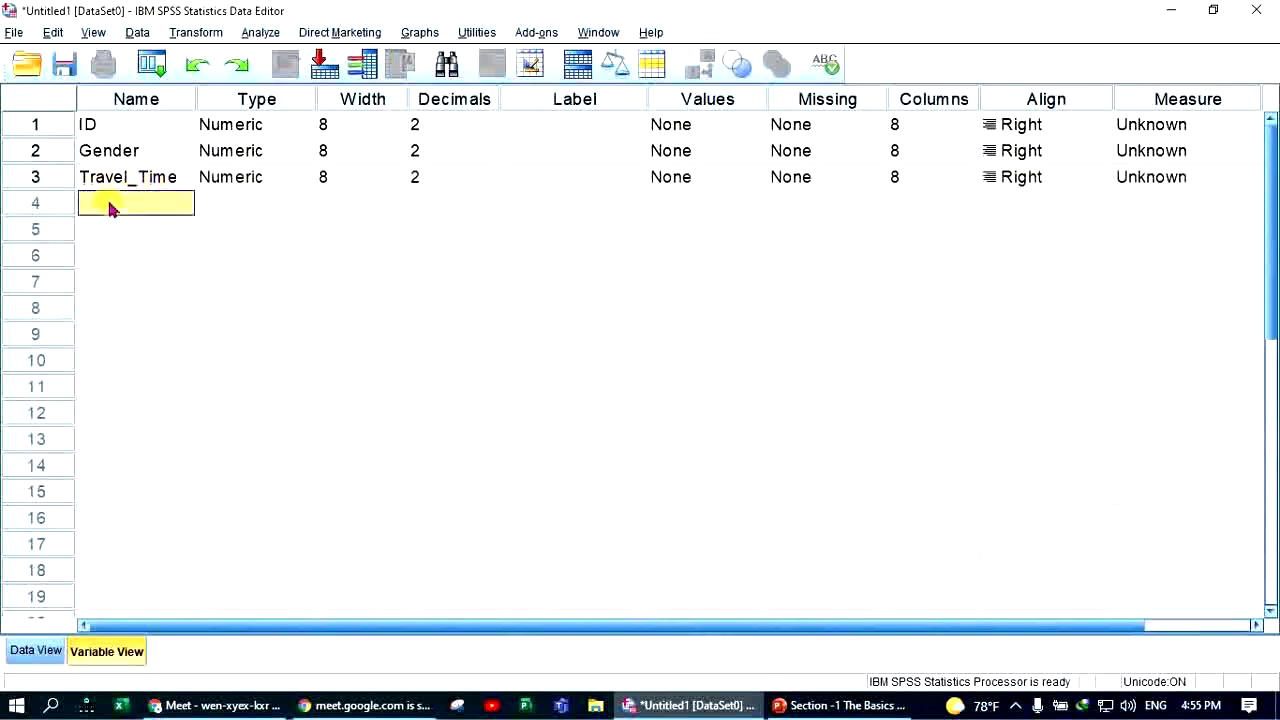
pyautogui.write('Travel*time')
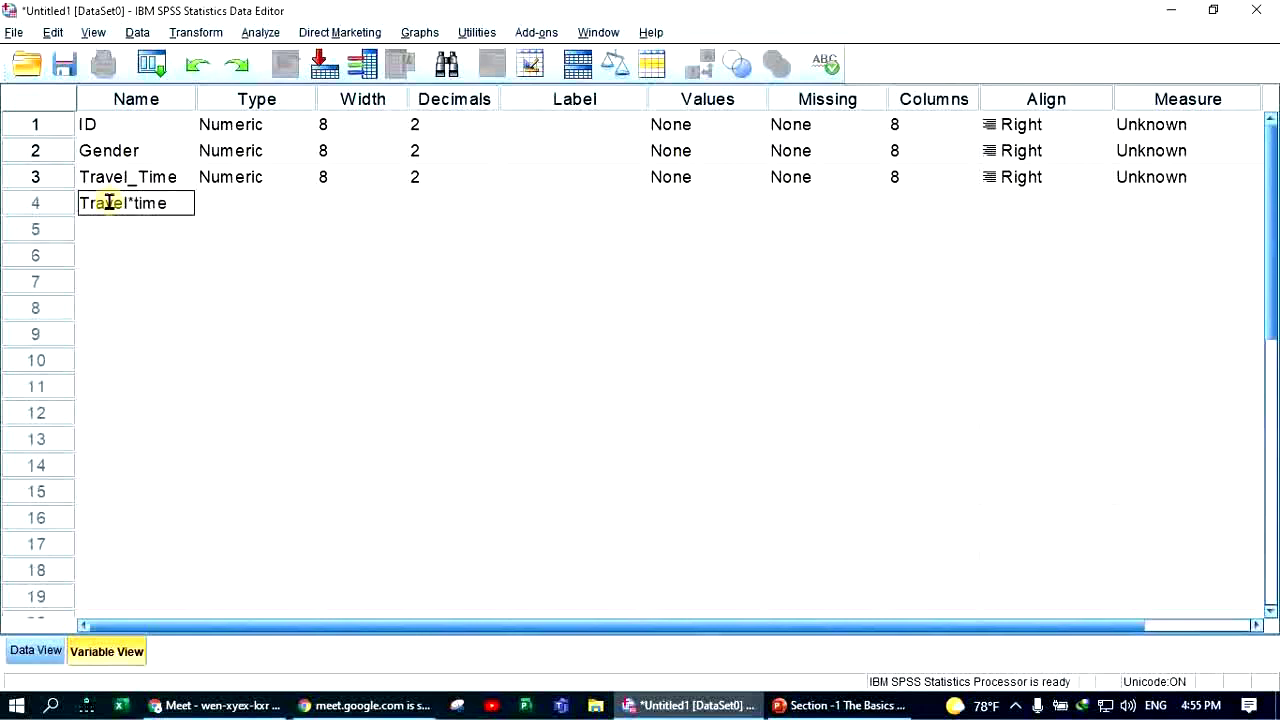
pyautogui.click(164, 230)
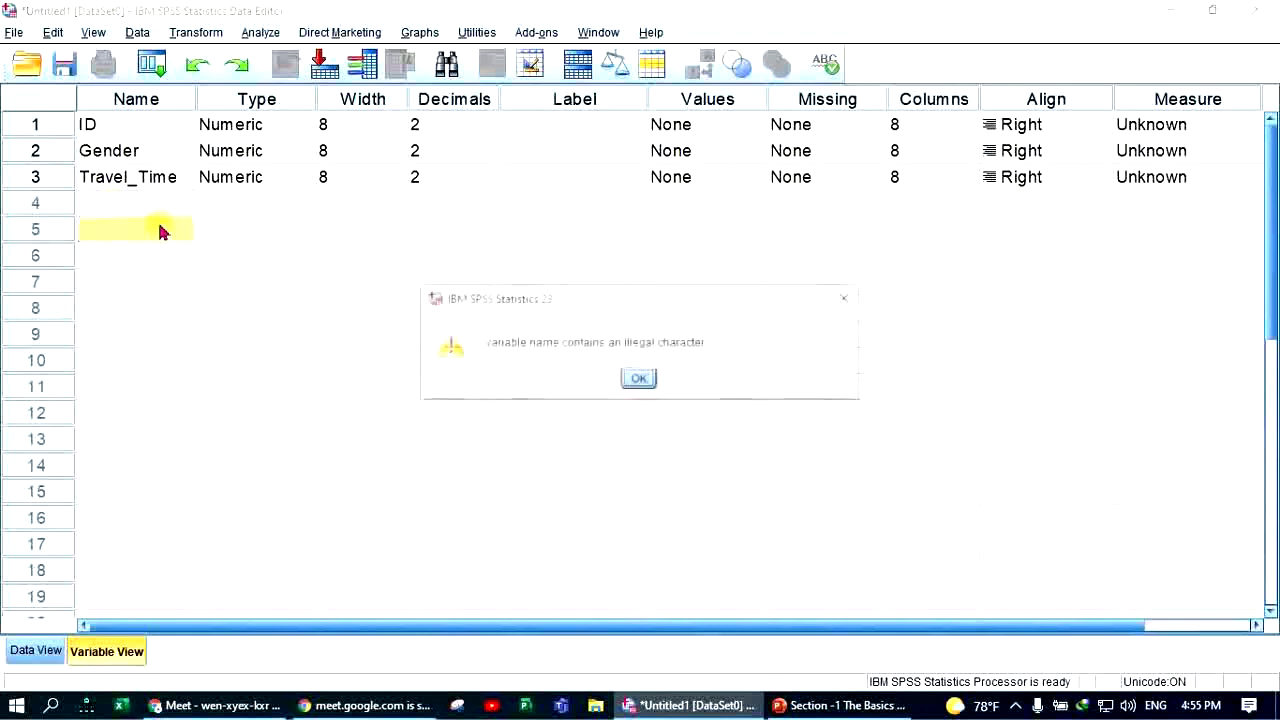
pyautogui.click(636, 378)
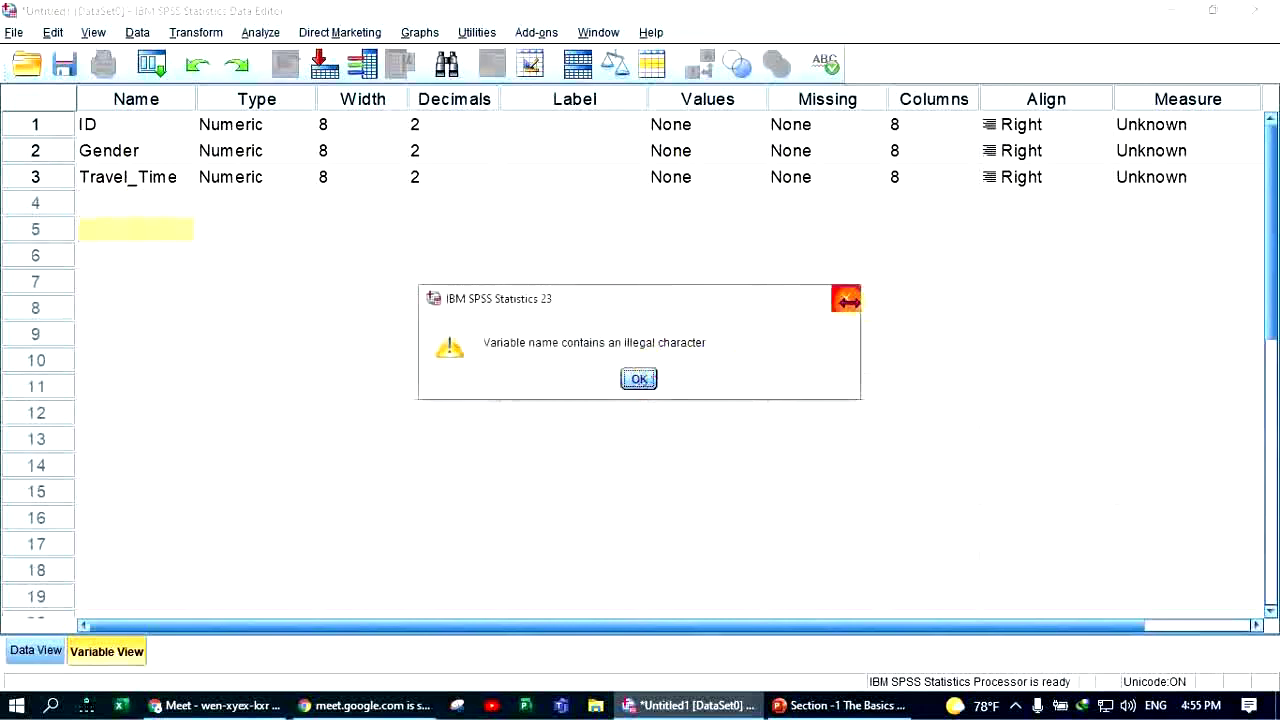
pyautogui.click(845, 298)
pyautogui.click(123, 127)
pyautogui.click(124, 150)
pyautogui.click(117, 179)
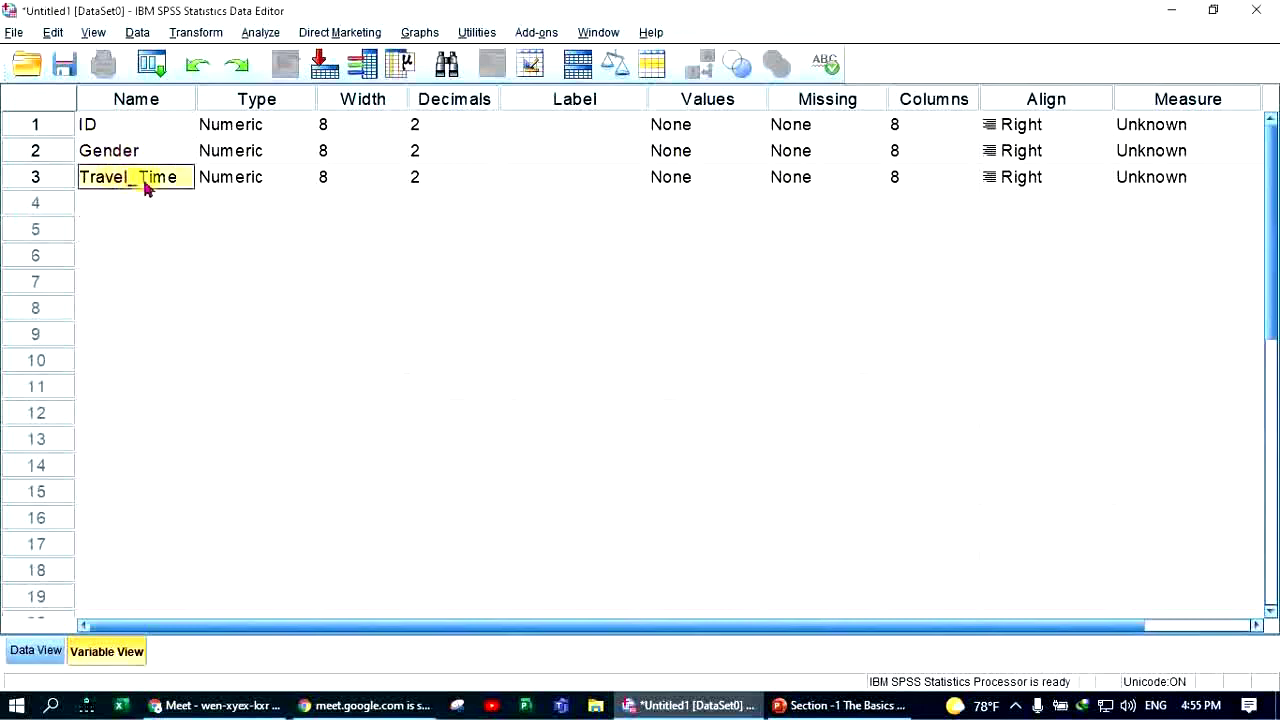
# - Check the remaining column headings on the PowerPoint slide and name the fourth and fifth variables Mode and Stress in SPSS
pyautogui.click(838, 705)
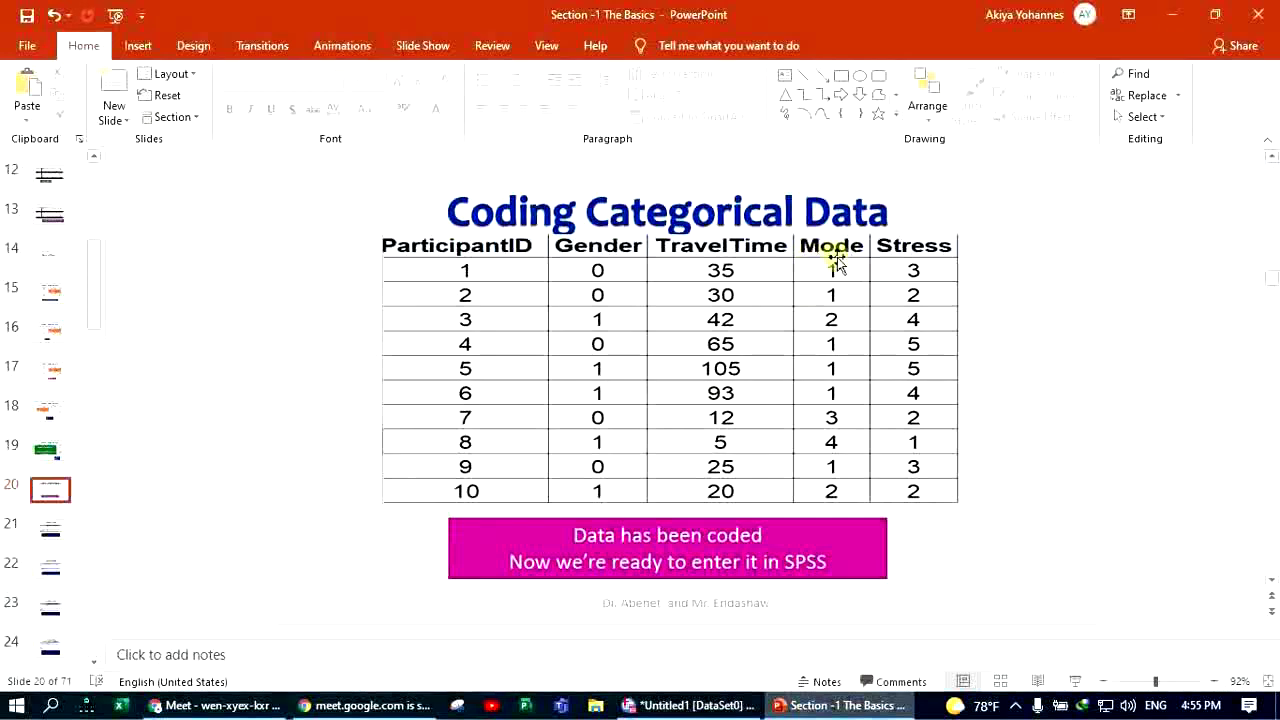
pyautogui.click(690, 705)
pyautogui.click(143, 205)
pyautogui.write('Mode')
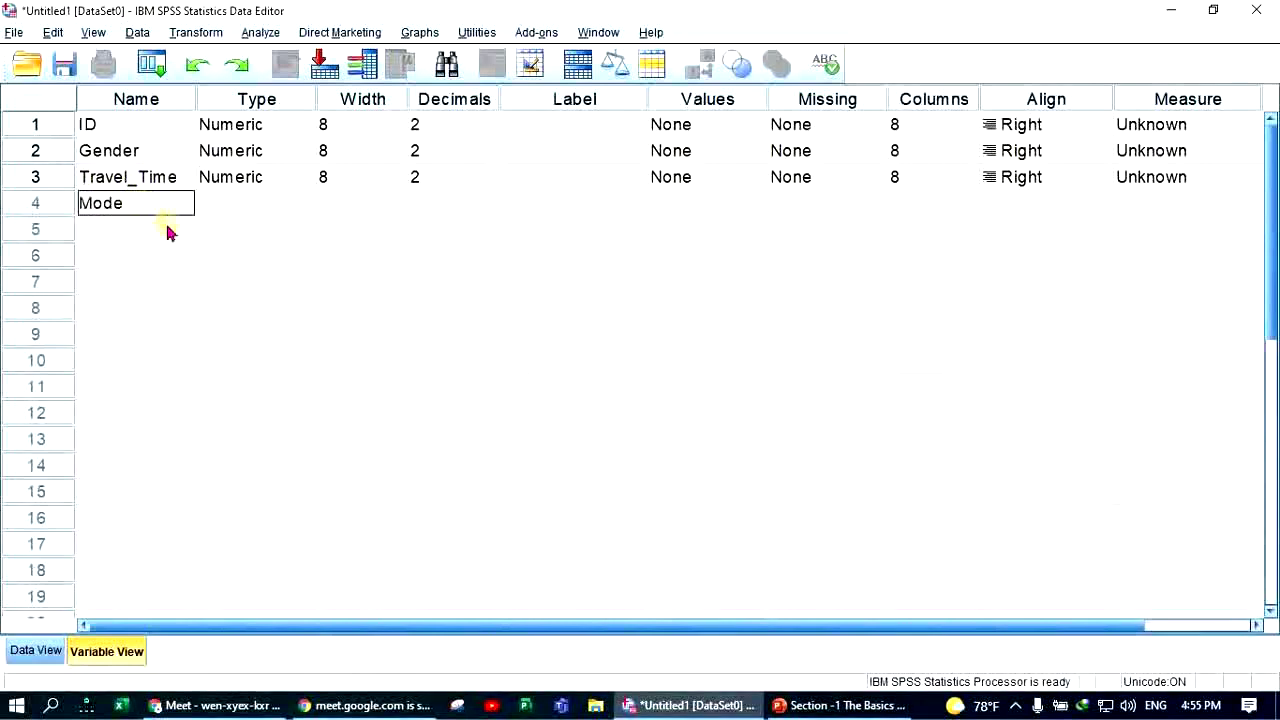
pyautogui.click(136, 233)
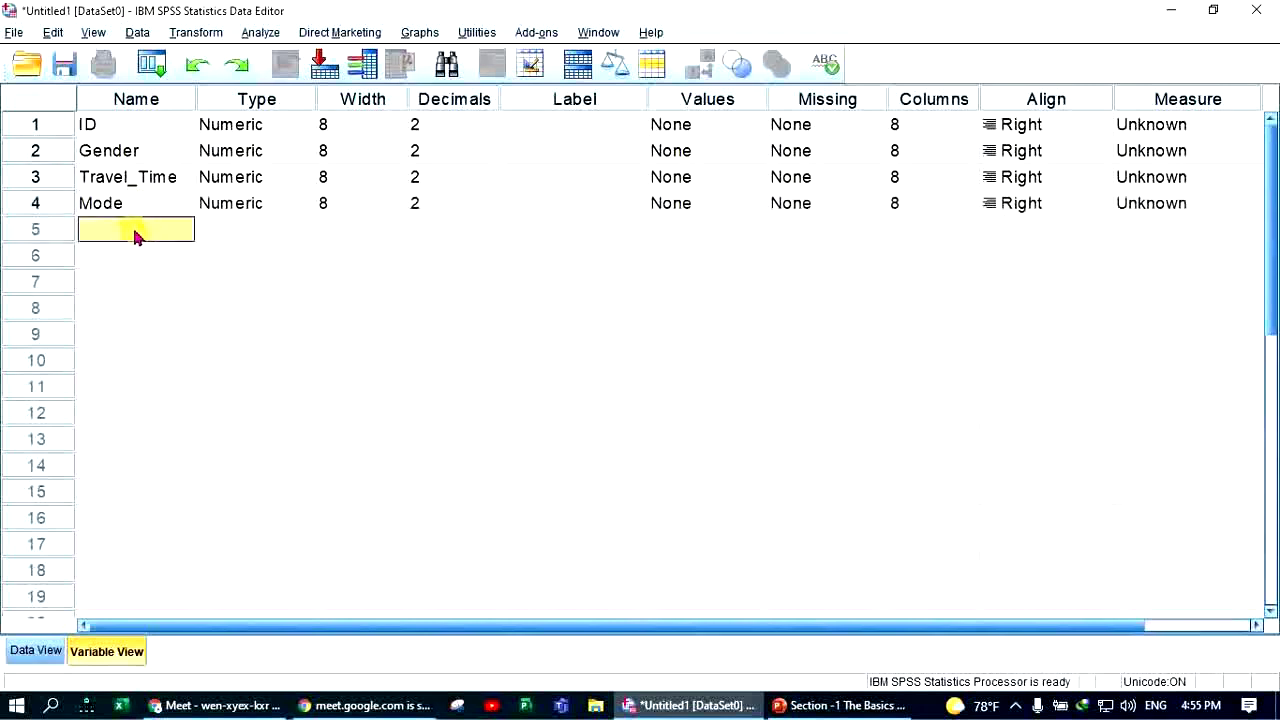
pyautogui.write('Stress')
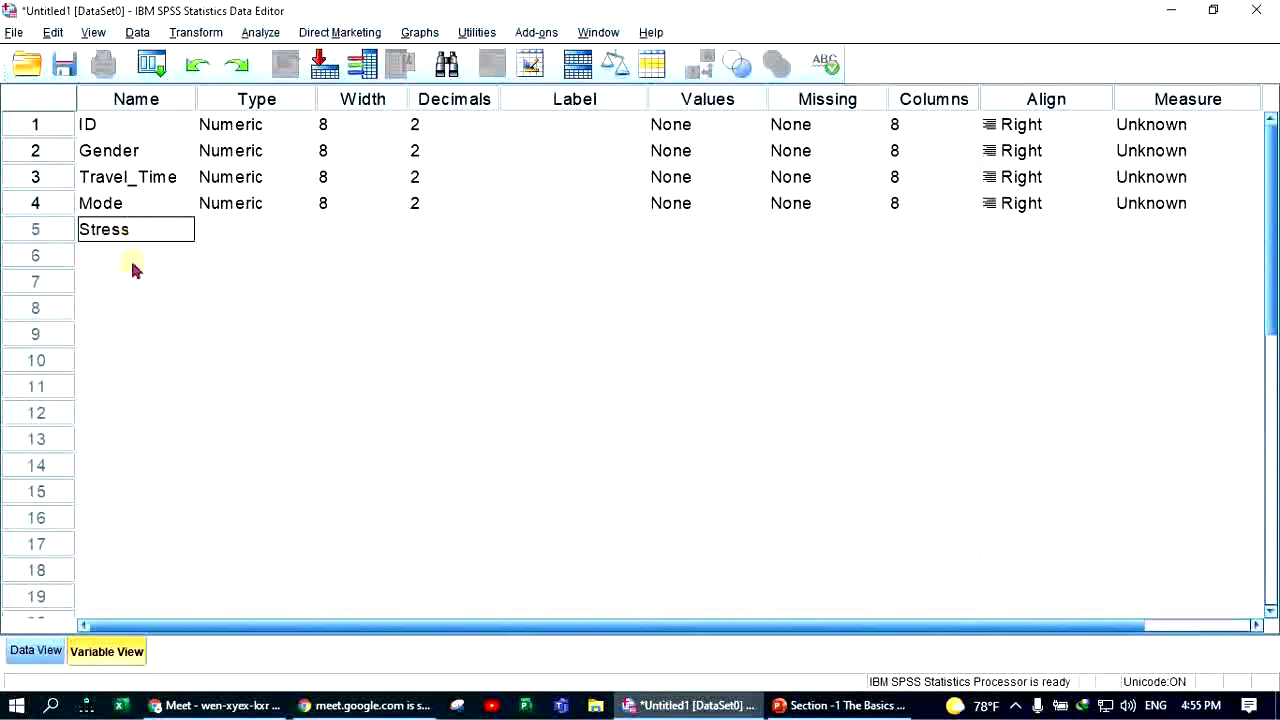
pyautogui.click(136, 268)
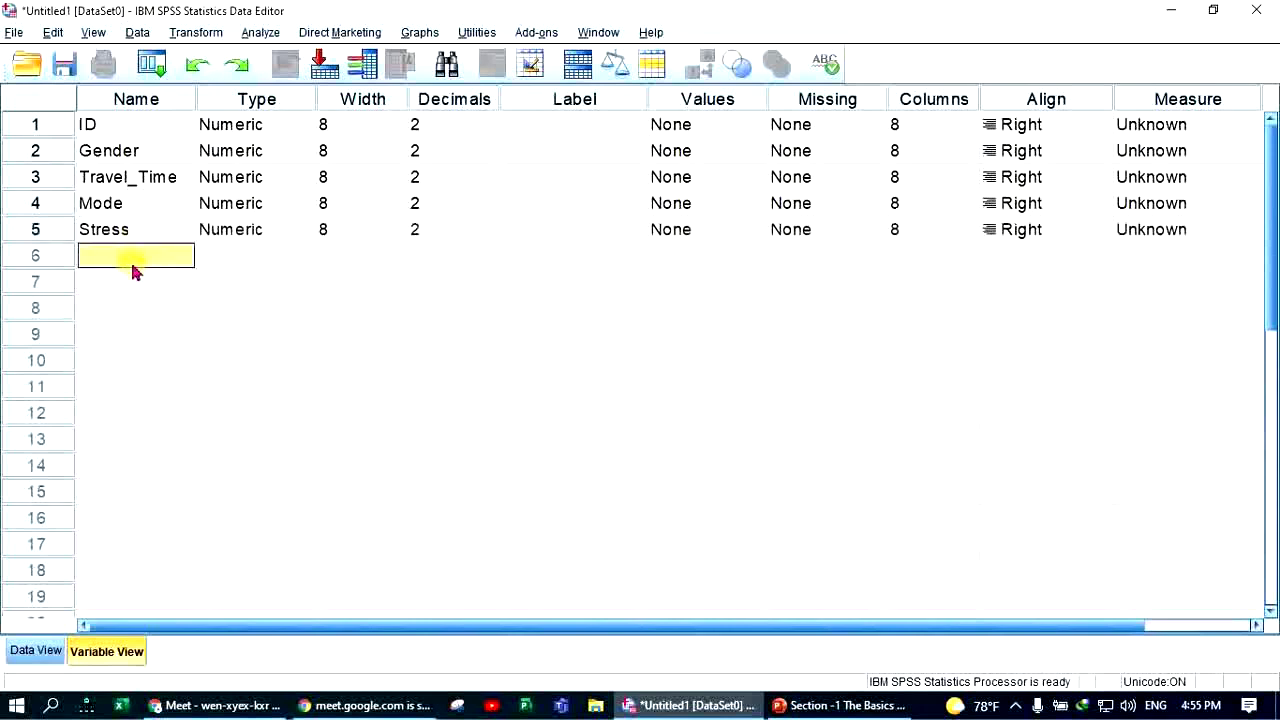
# - Review the five variable names from ID to Stress, and highlight the whole Type column
pyautogui.click(153, 104)
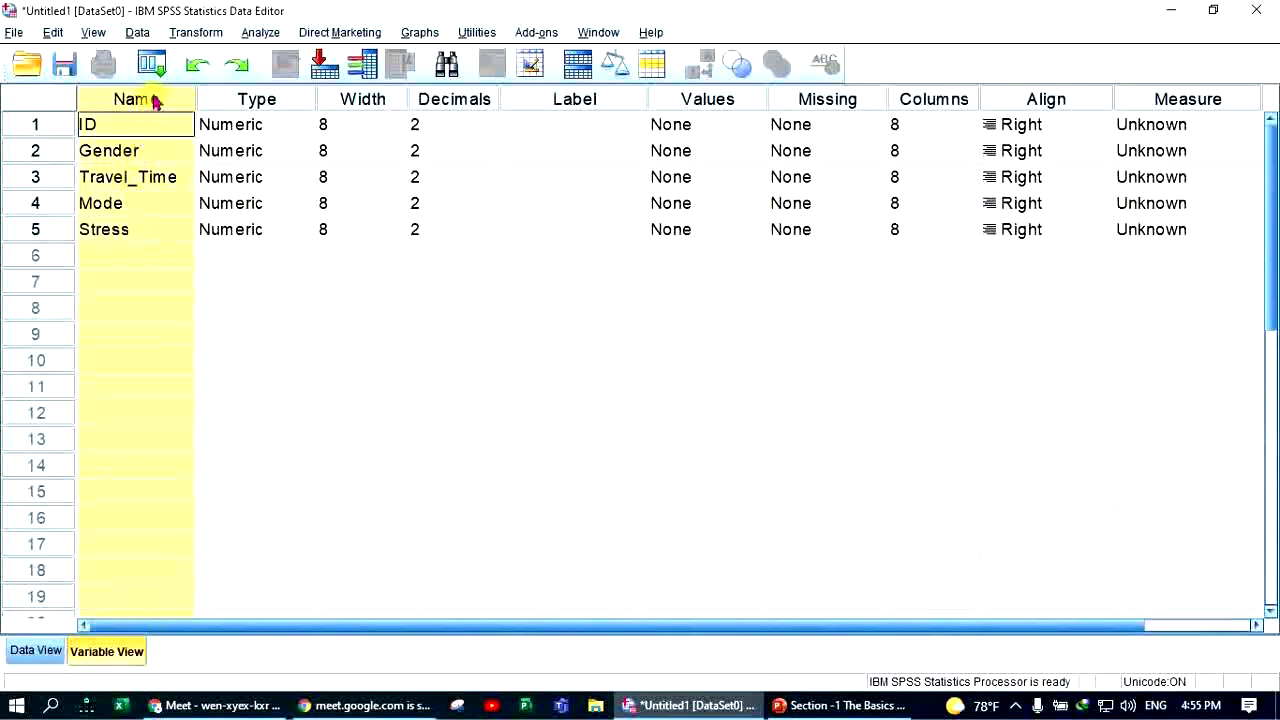
pyautogui.click(178, 334)
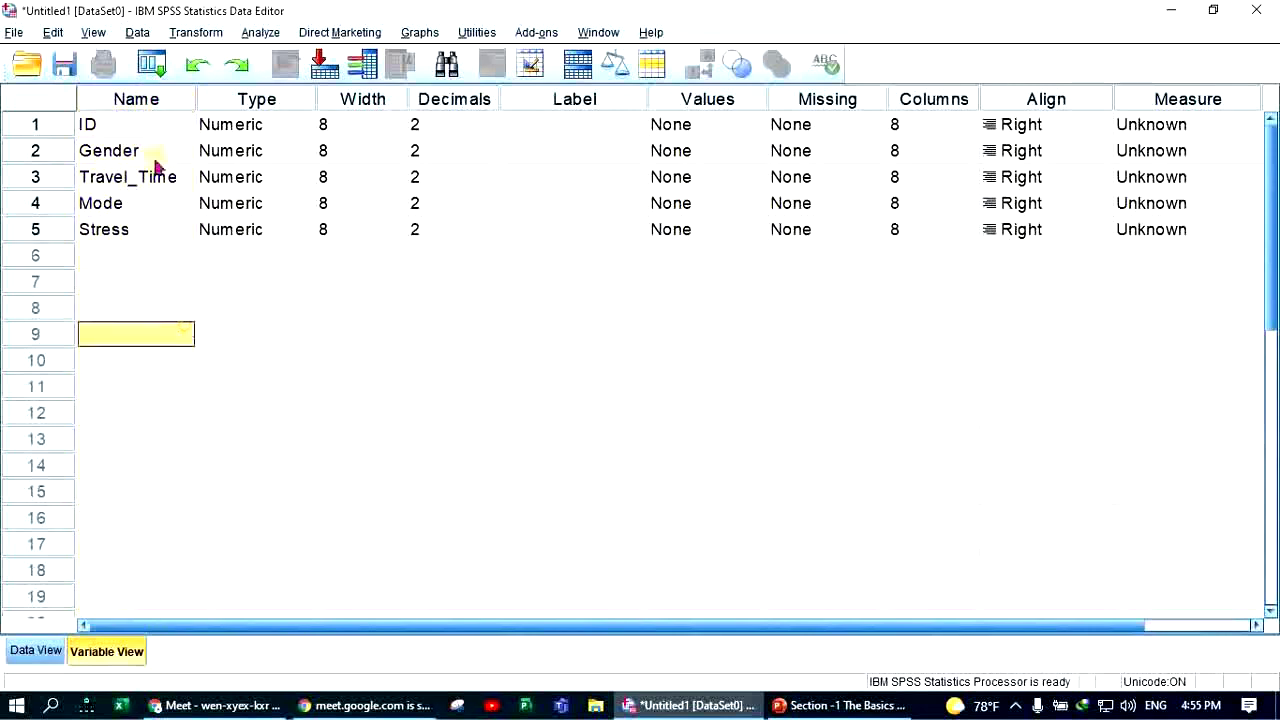
pyautogui.click(106, 151)
pyautogui.click(108, 178)
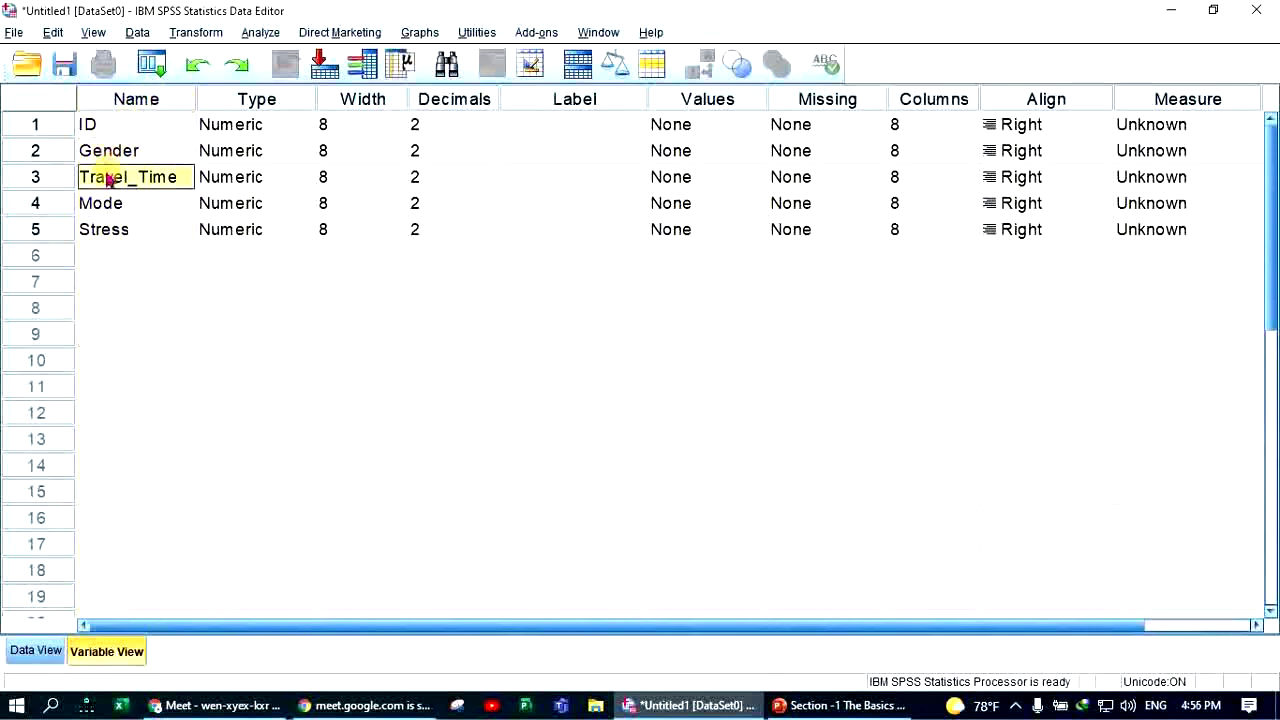
pyautogui.click(112, 205)
pyautogui.click(112, 229)
pyautogui.click(120, 133)
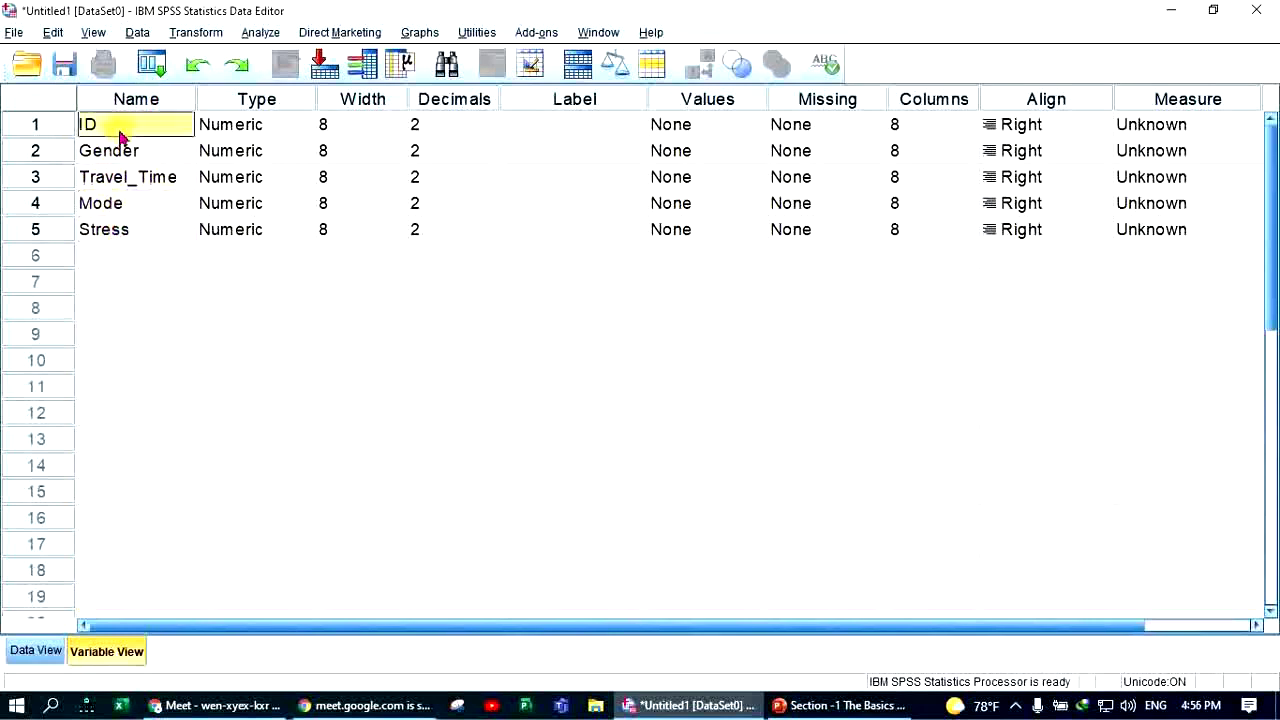
pyautogui.moveTo(149, 155); pyautogui.dragTo(137, 229)
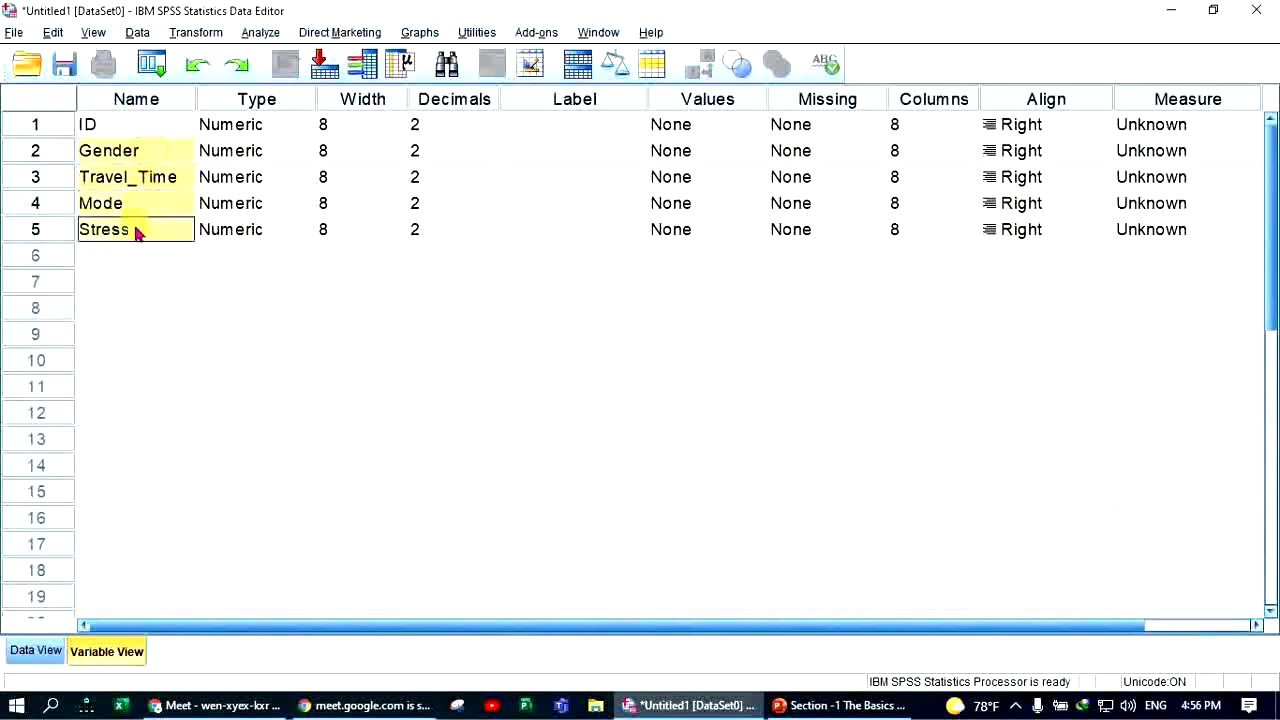
pyautogui.click(152, 258)
pyautogui.click(165, 126)
pyautogui.moveTo(167, 148); pyautogui.dragTo(163, 226)
pyautogui.click(272, 103)
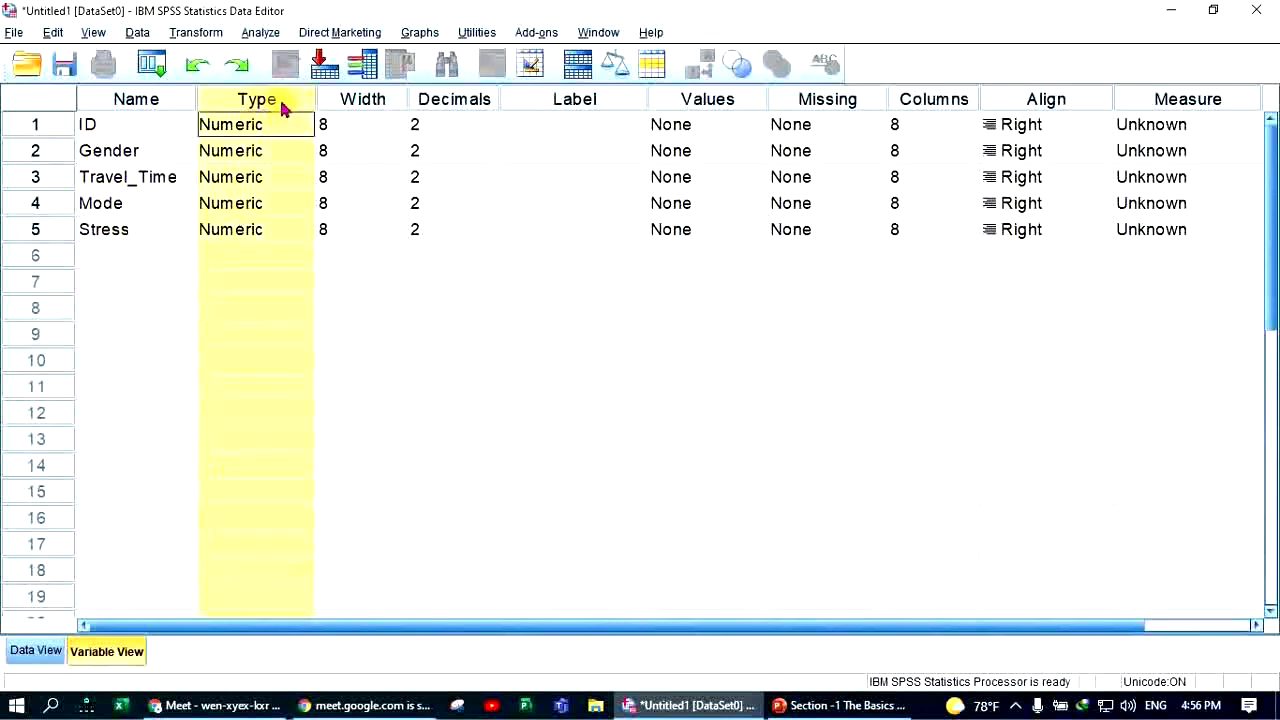
# - Change the variable type of ID to String
pyautogui.click(155, 290)
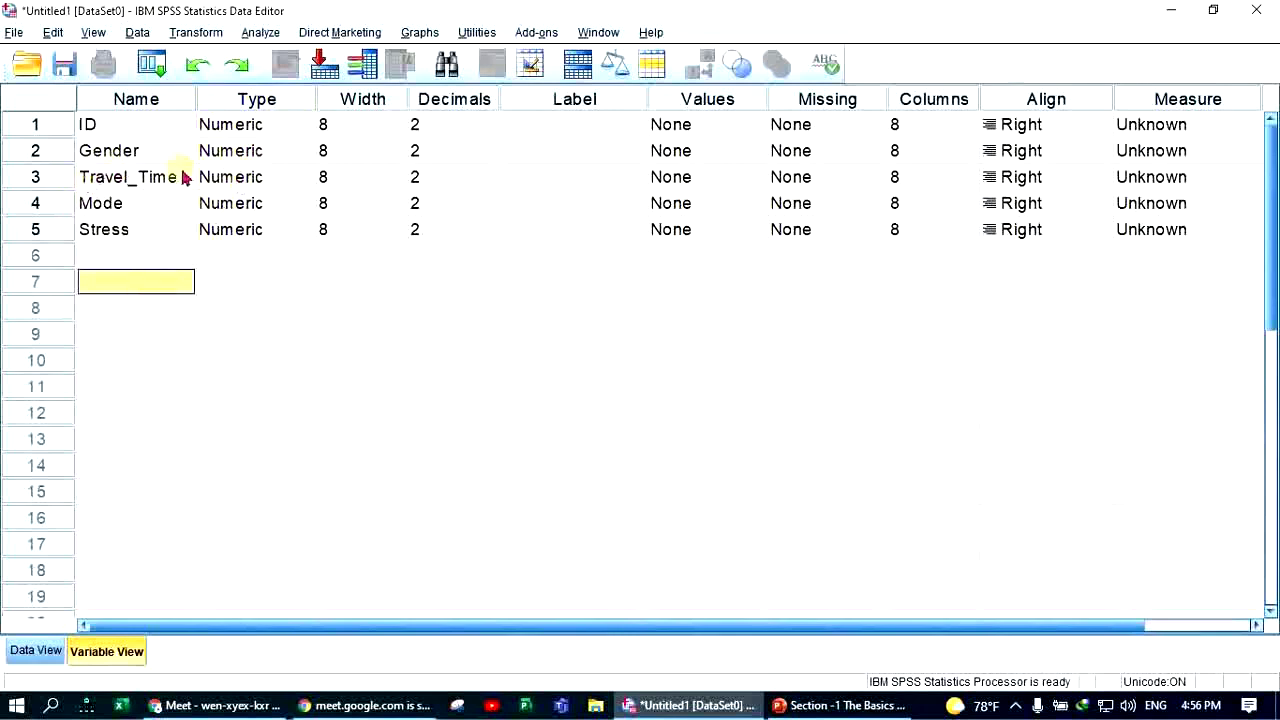
pyautogui.click(298, 130)
pyautogui.click(301, 130)
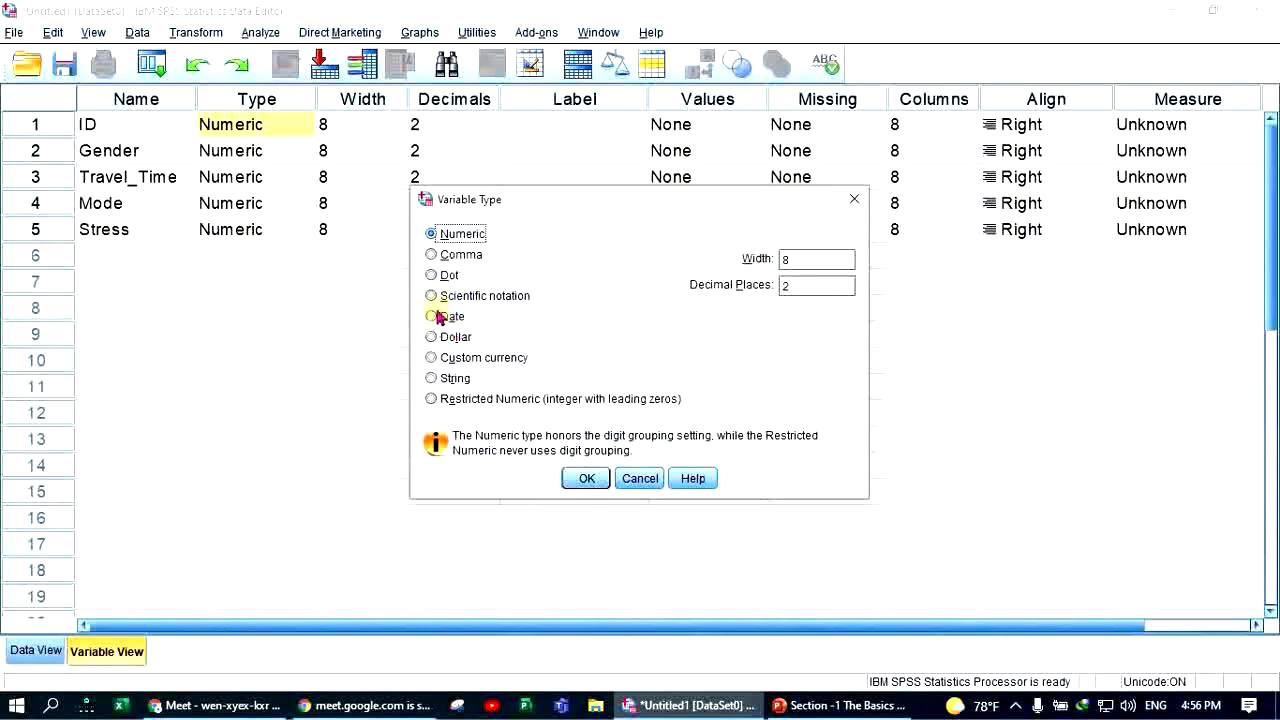
pyautogui.click(434, 380)
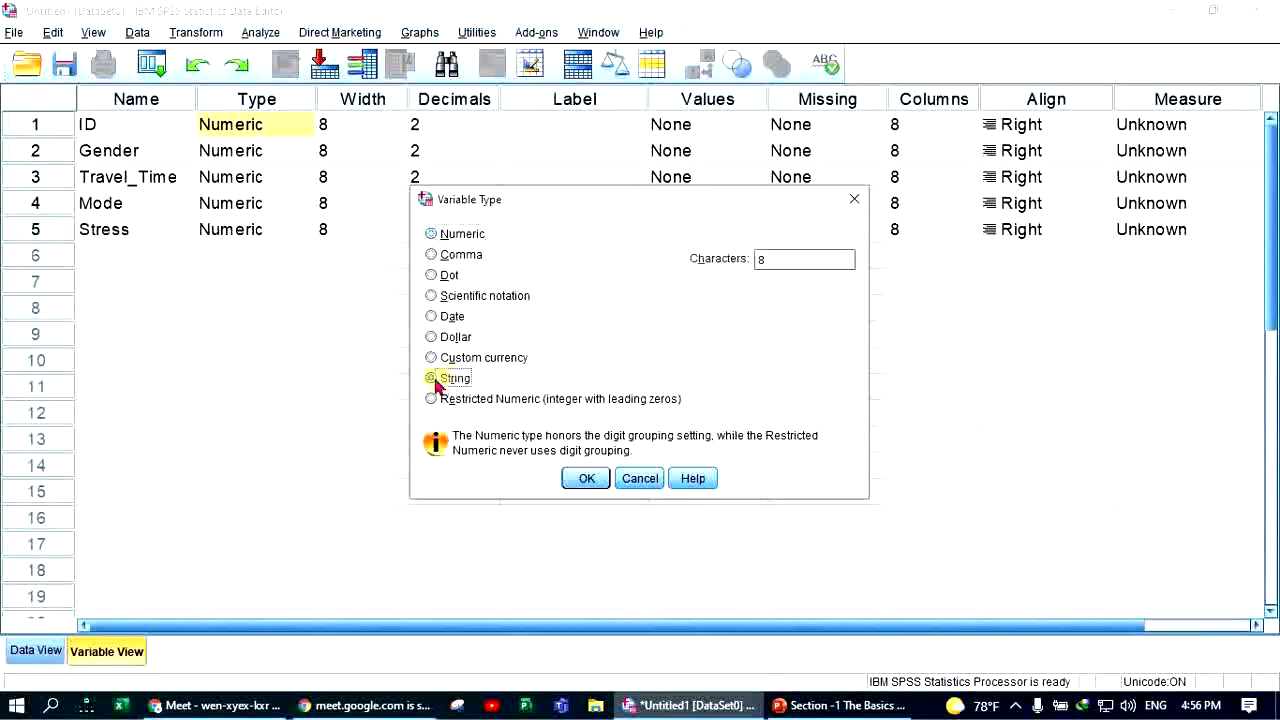
pyautogui.click(586, 479)
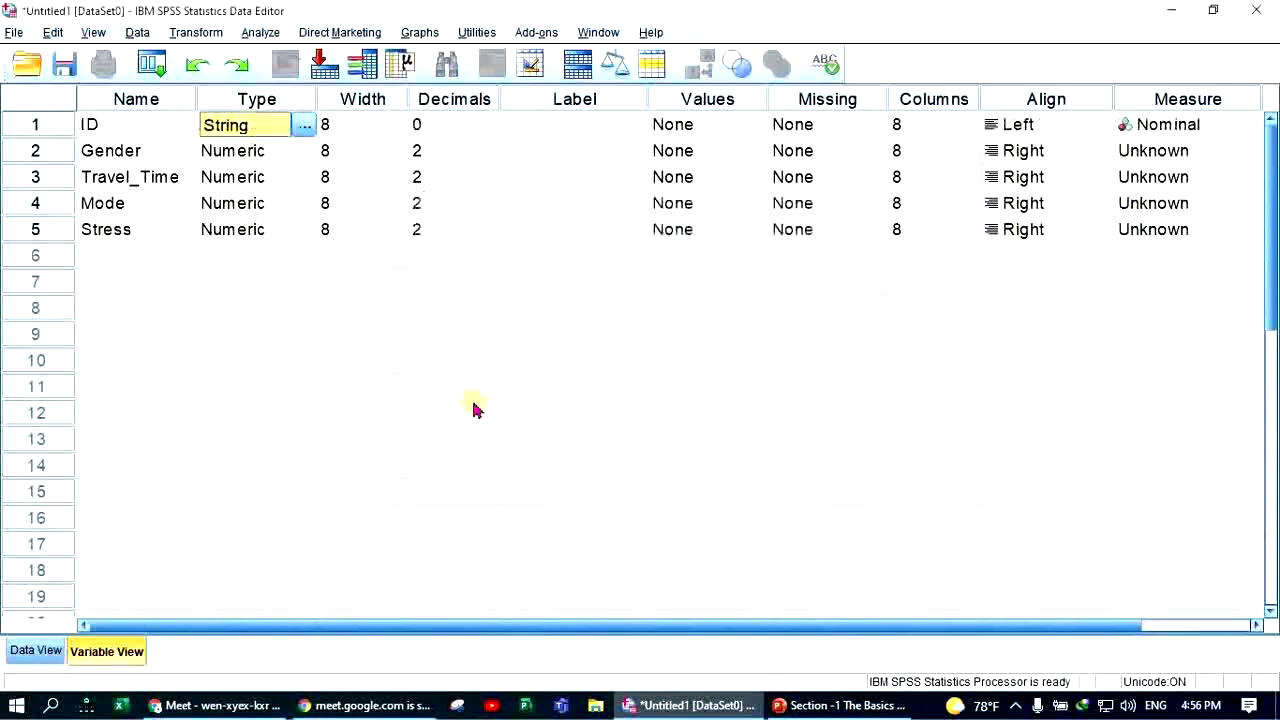
pyautogui.click(350, 306)
pyautogui.click(237, 130)
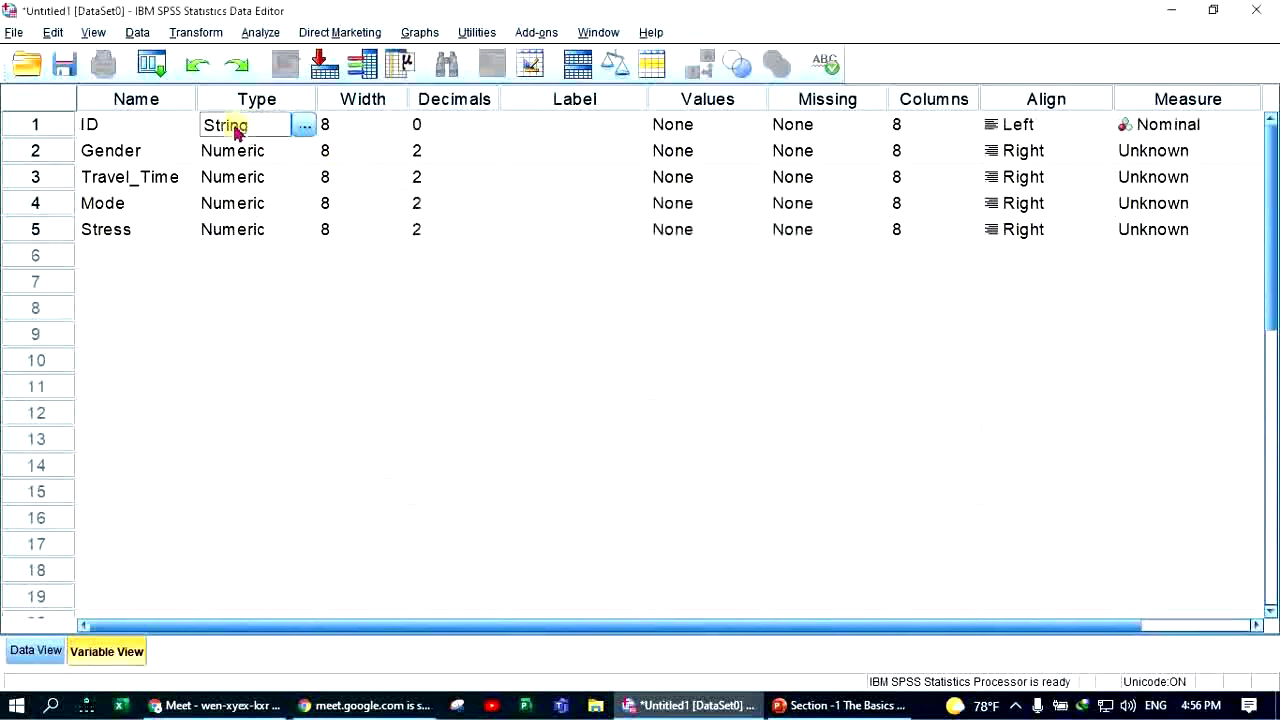
# - Check the measurement levels available for ID and compare its Decimals setting with those of the other four variables
pyautogui.click(1168, 125)
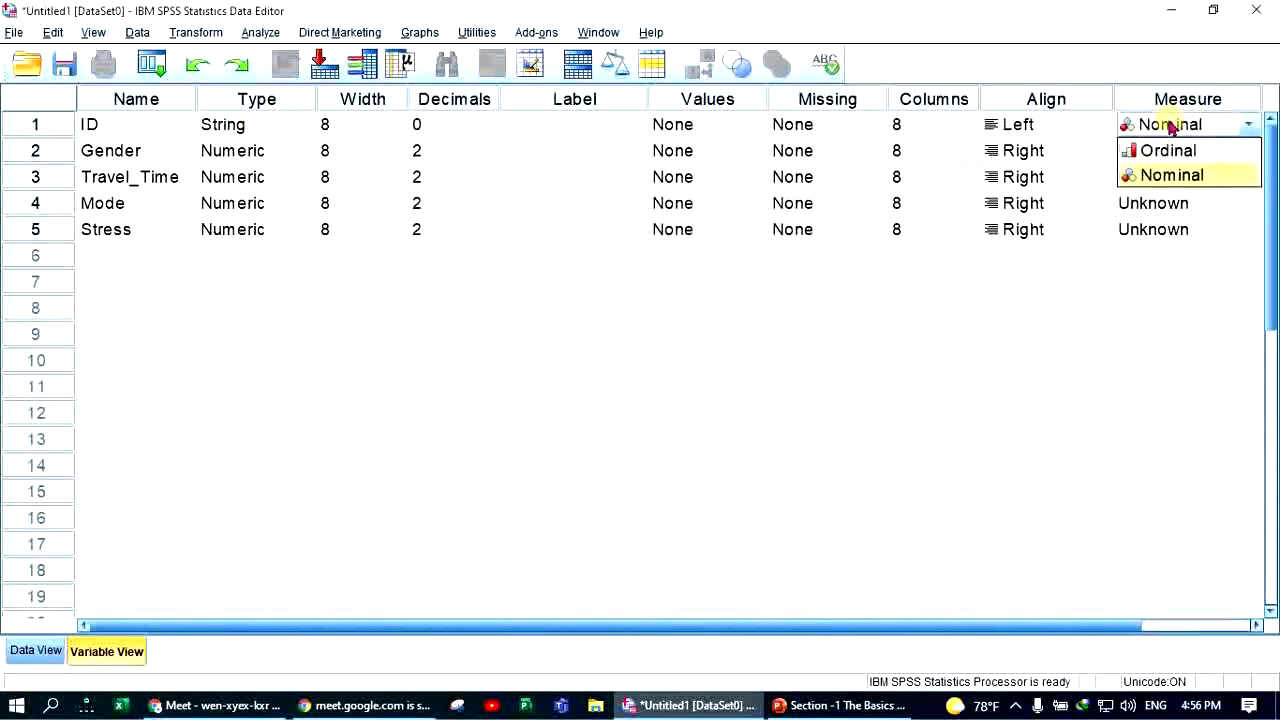
pyautogui.click(221, 259)
pyautogui.click(287, 127)
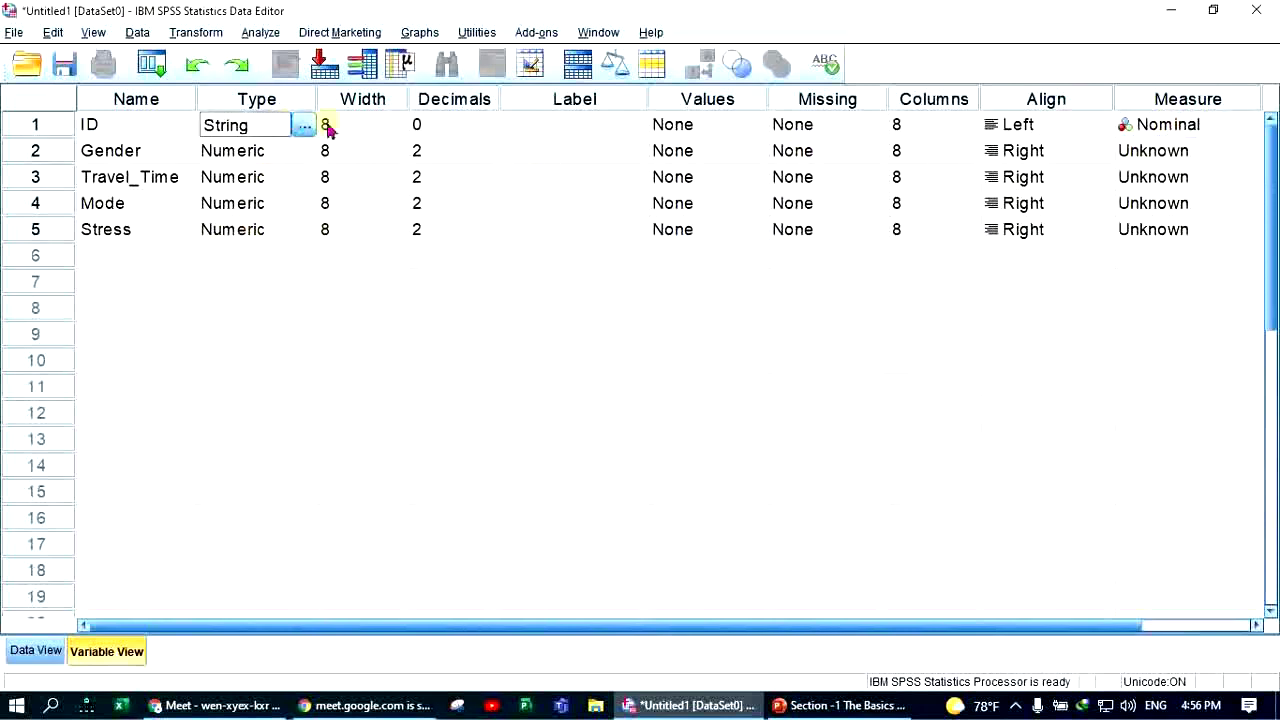
pyautogui.click(457, 96)
pyautogui.click(443, 123)
pyautogui.moveTo(422, 155); pyautogui.dragTo(428, 237)
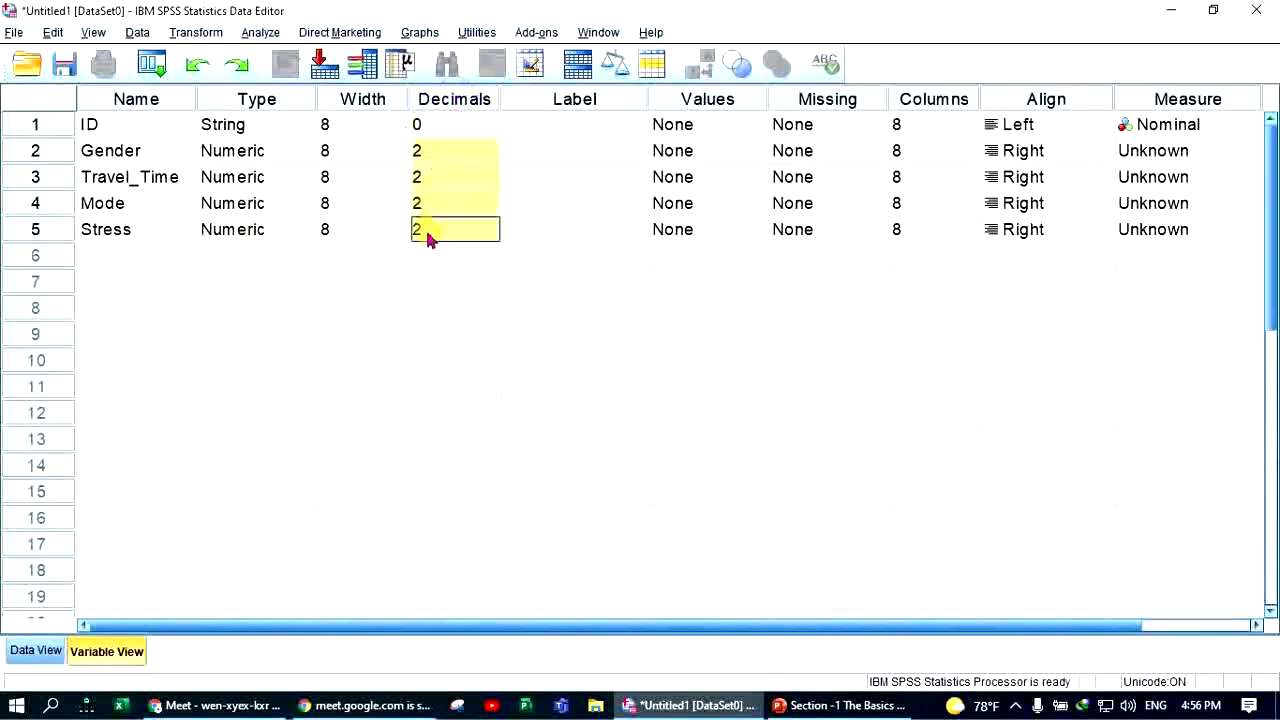
pyautogui.click(445, 134)
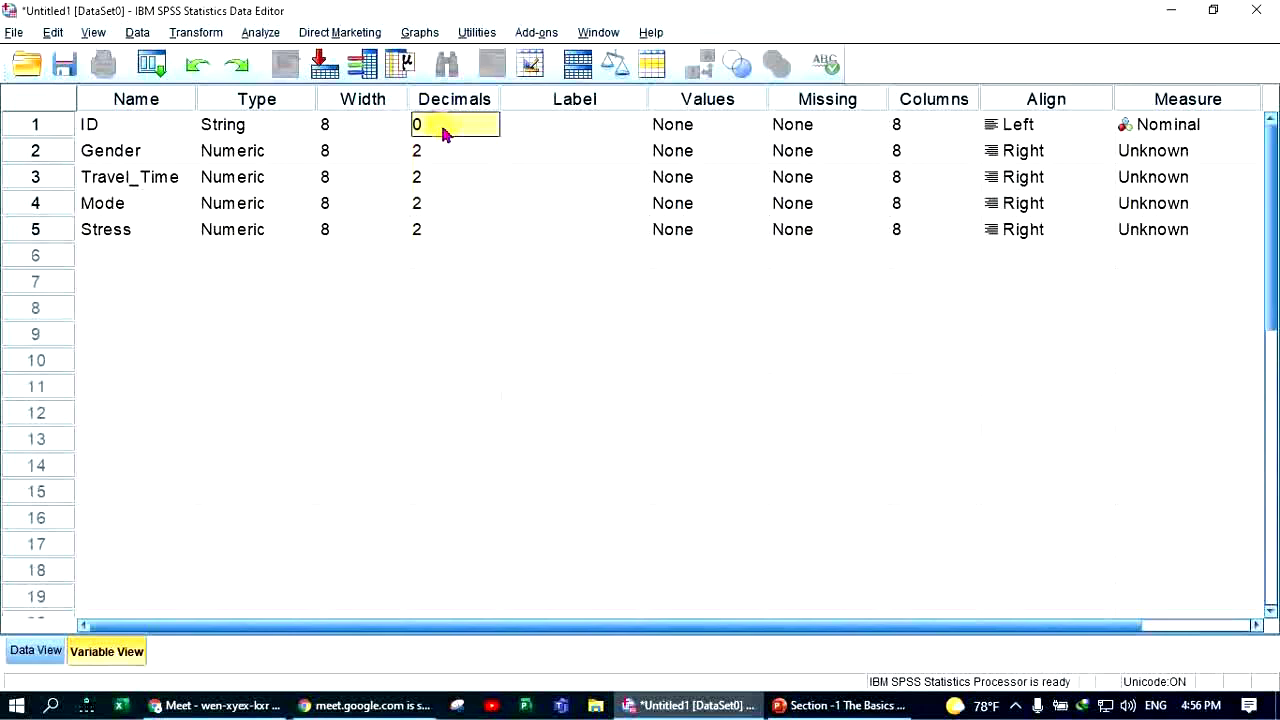
# - Add a sixth variable below Stress, using a person's first name as its name, and set its type to String
pyautogui.click(118, 256)
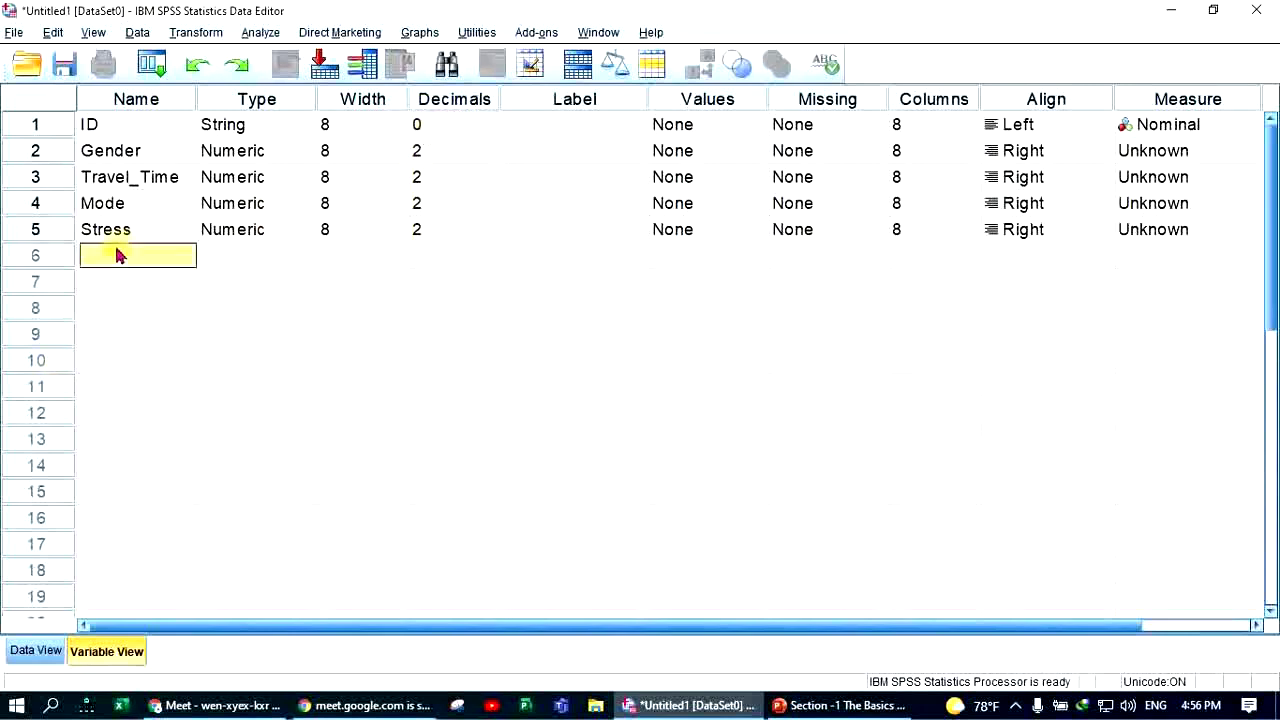
pyautogui.write('Abebe')
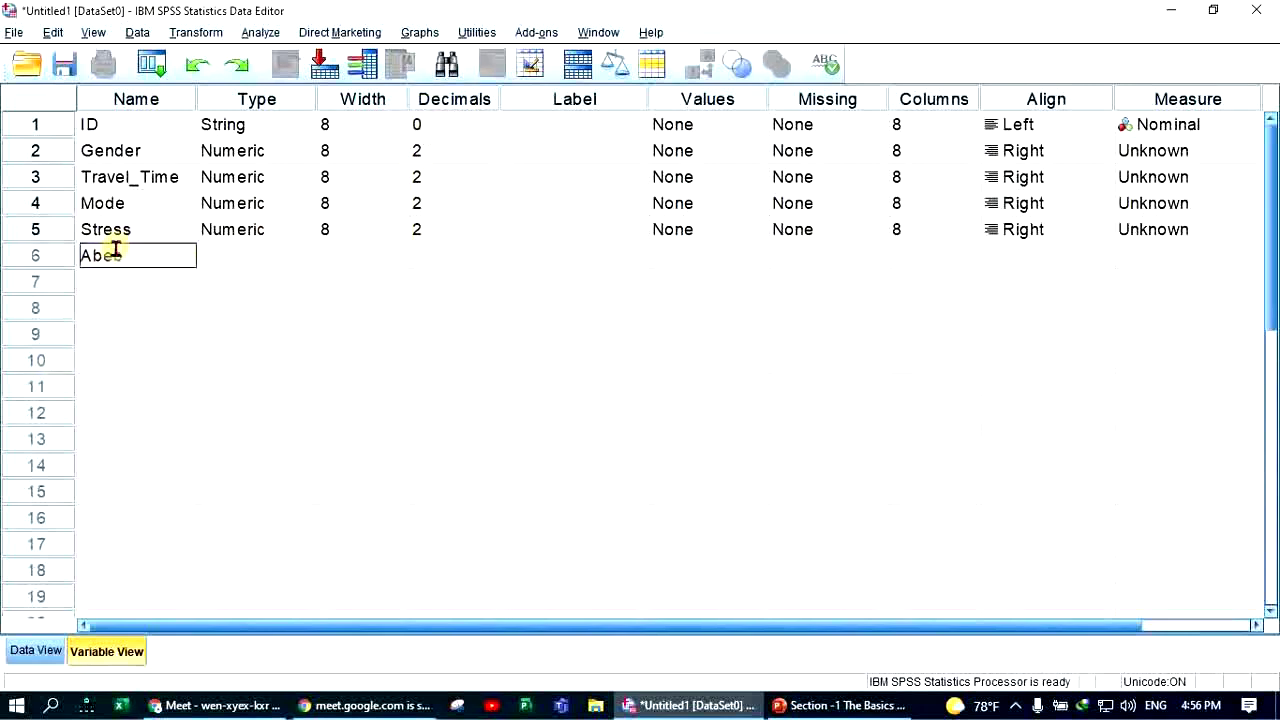
pyautogui.click(245, 266)
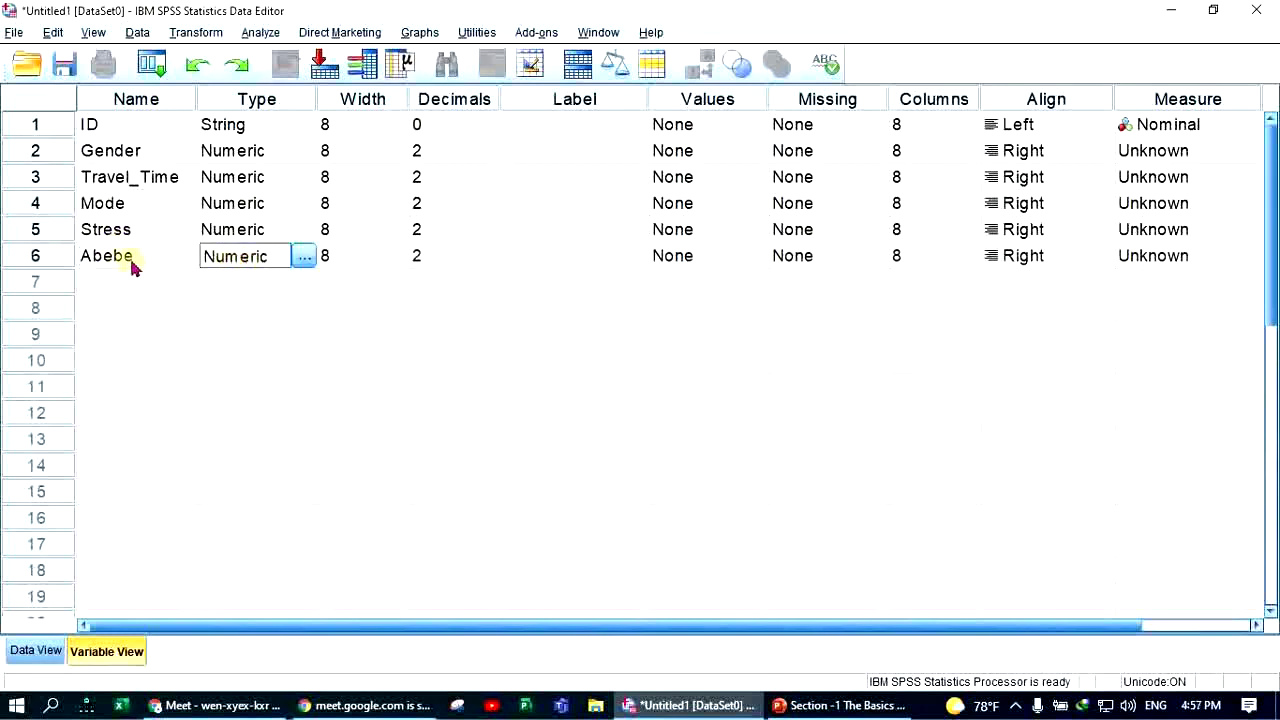
pyautogui.click(304, 256)
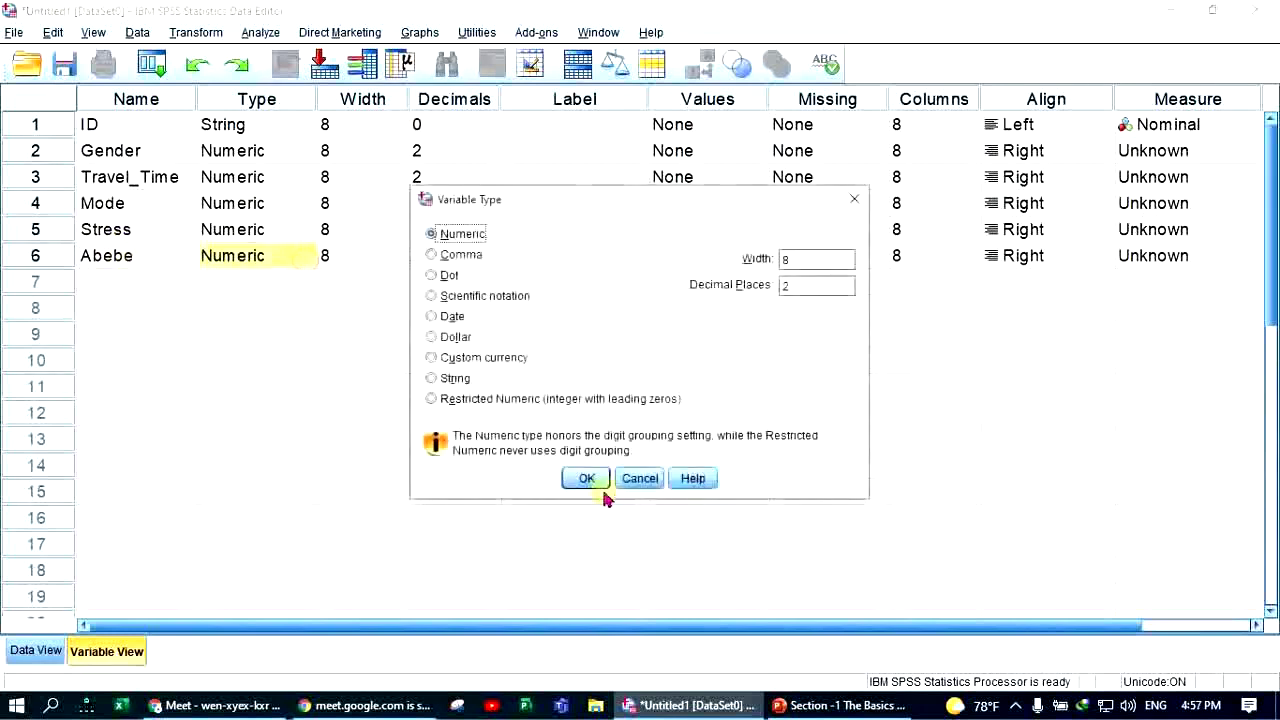
pyautogui.click(452, 378)
pyautogui.click(586, 479)
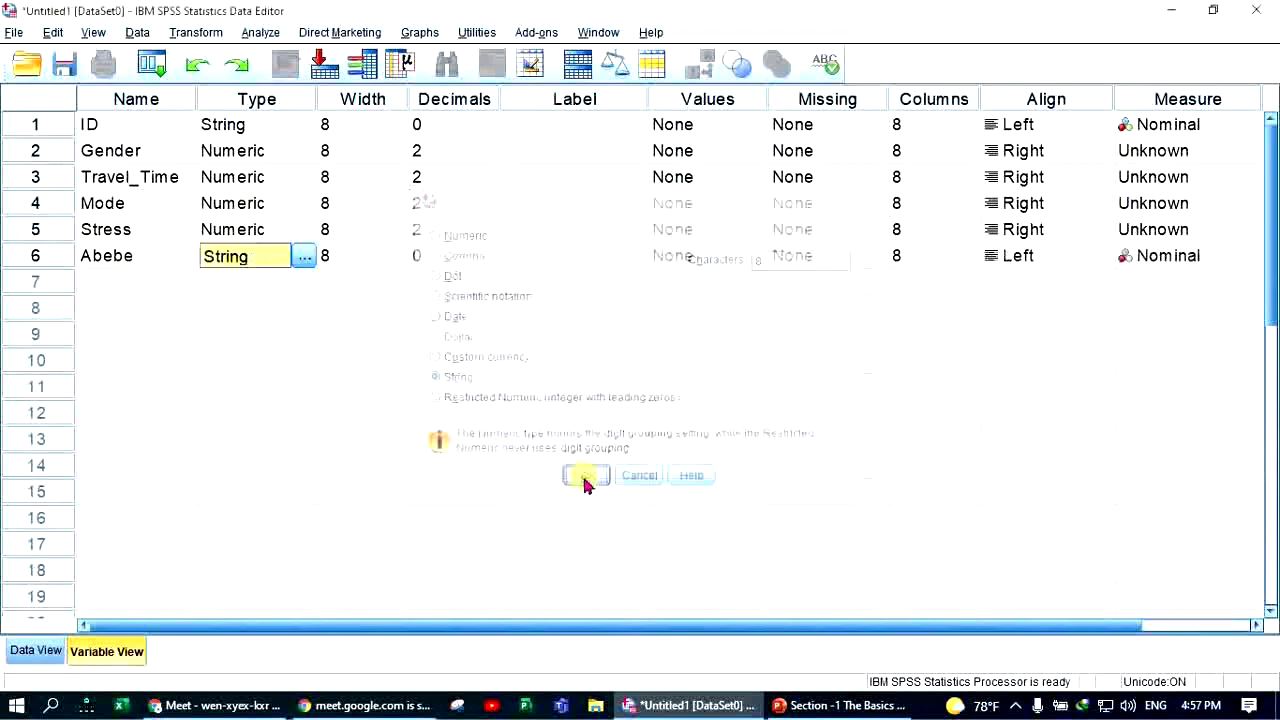
pyautogui.click(209, 340)
pyautogui.click(449, 258)
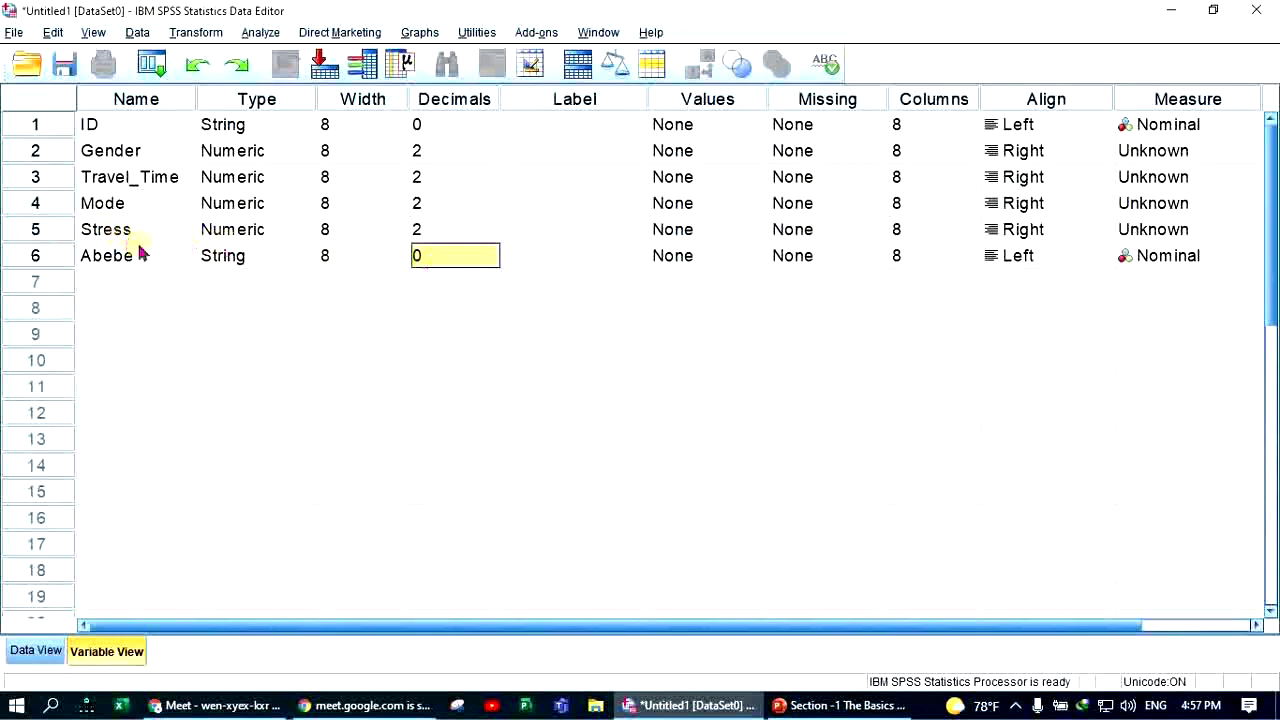
# - Change the type of the sixth variable to Numeric
pyautogui.click(249, 260)
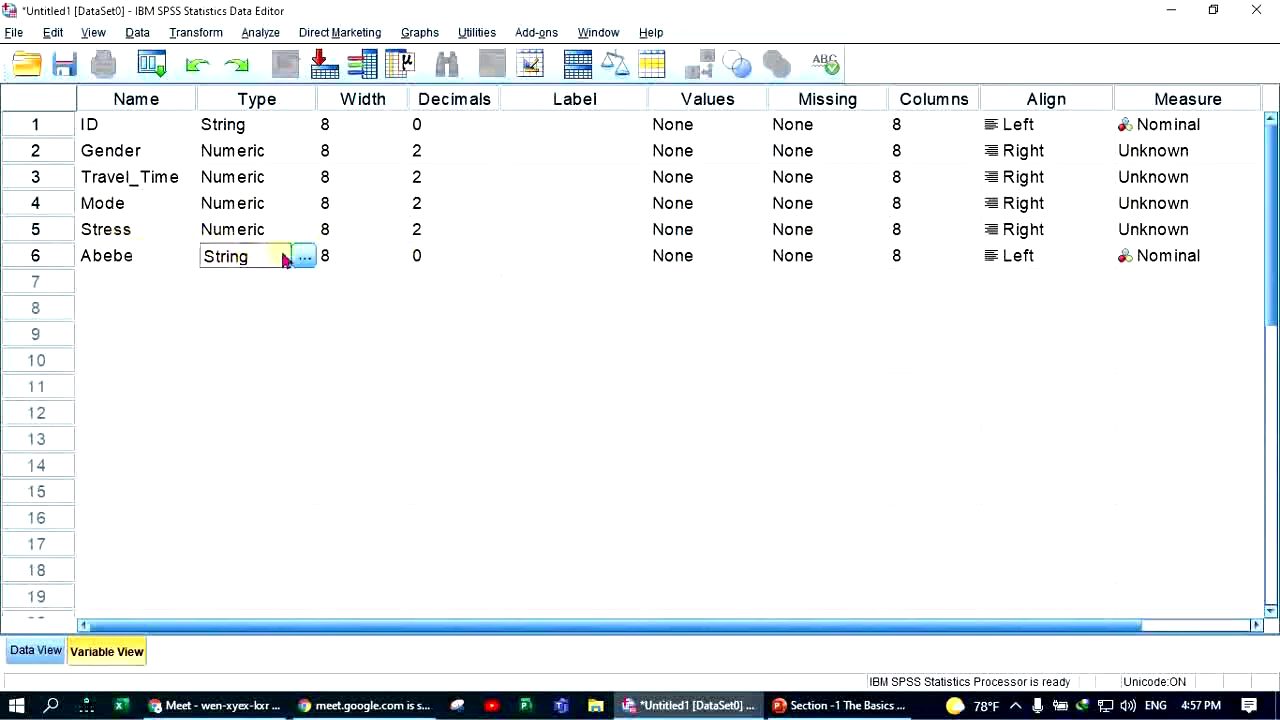
pyautogui.click(303, 256)
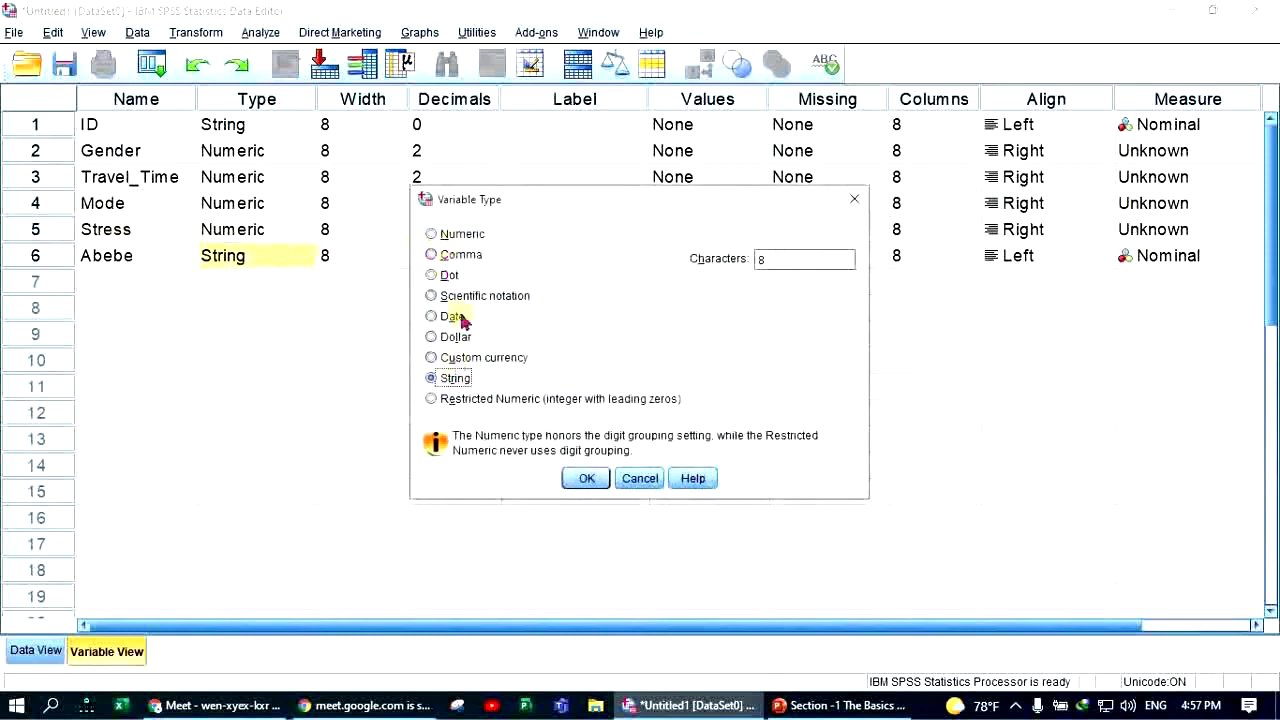
pyautogui.click(434, 234)
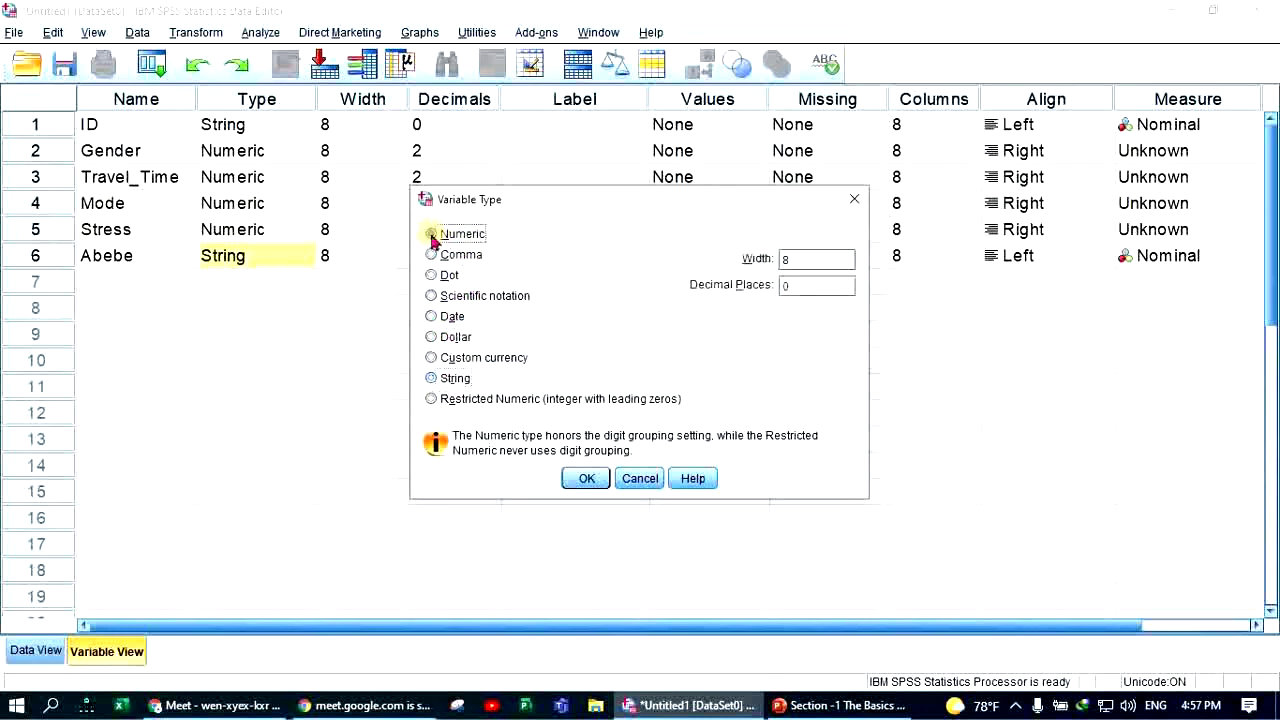
pyautogui.click(588, 479)
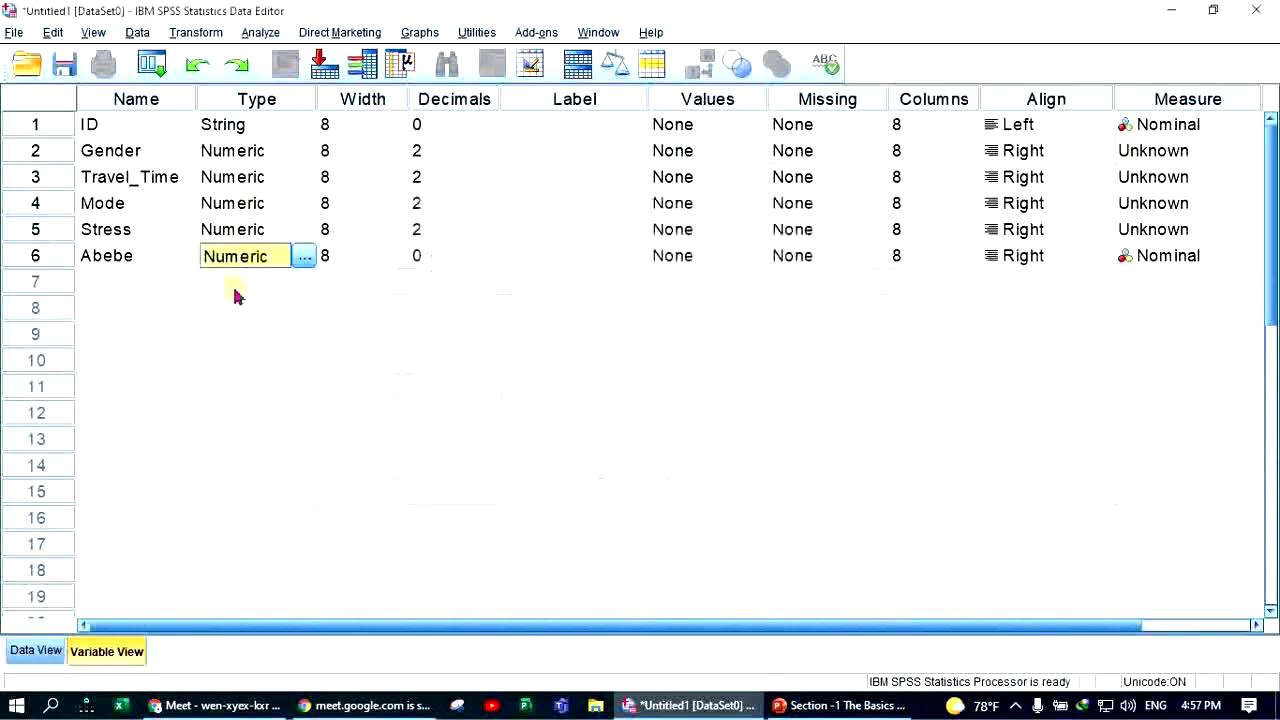
# - Delete the sixth variable below Stress
pyautogui.click(35, 257)
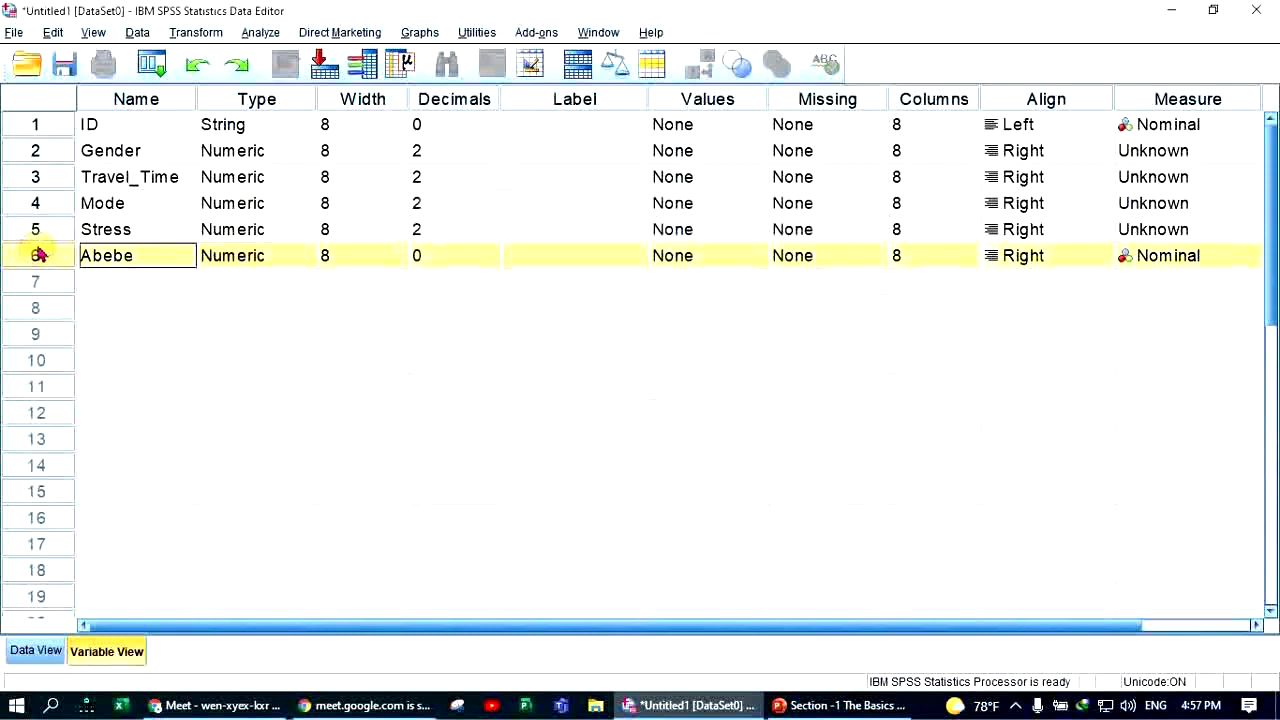
pyautogui.rightClick(37, 255)
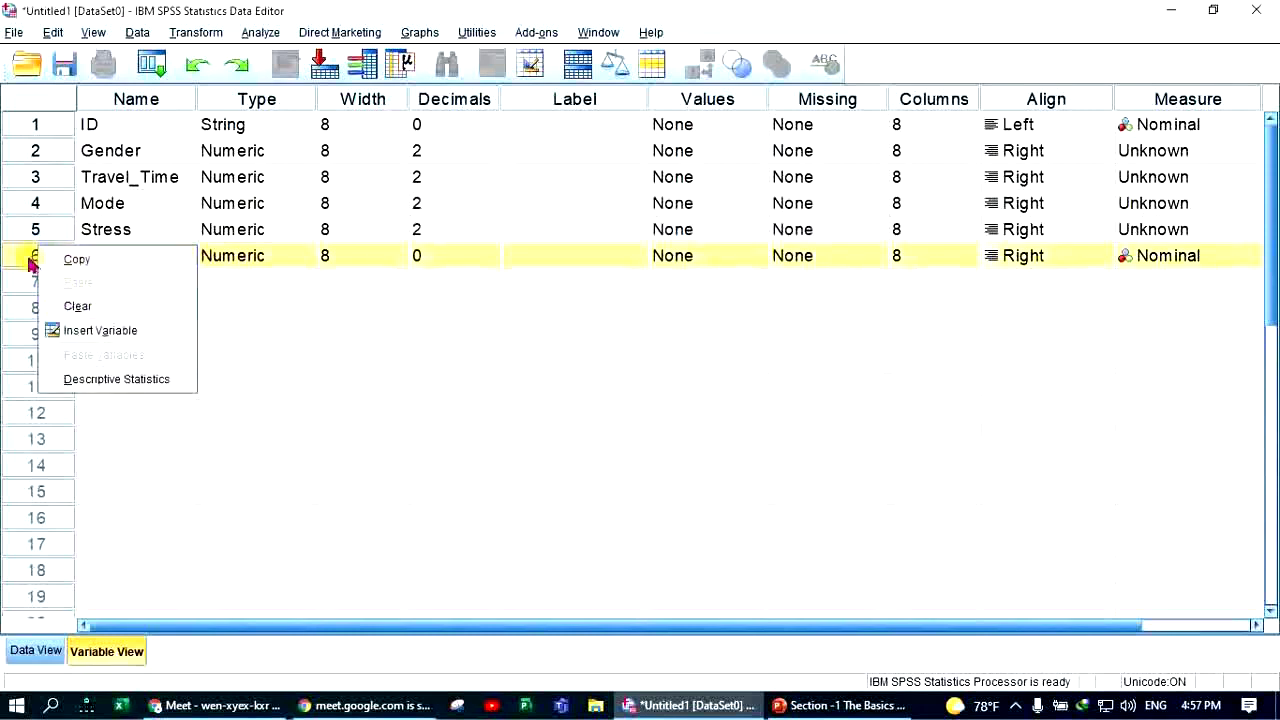
pyautogui.click(32, 256)
pyautogui.rightClick(17, 256)
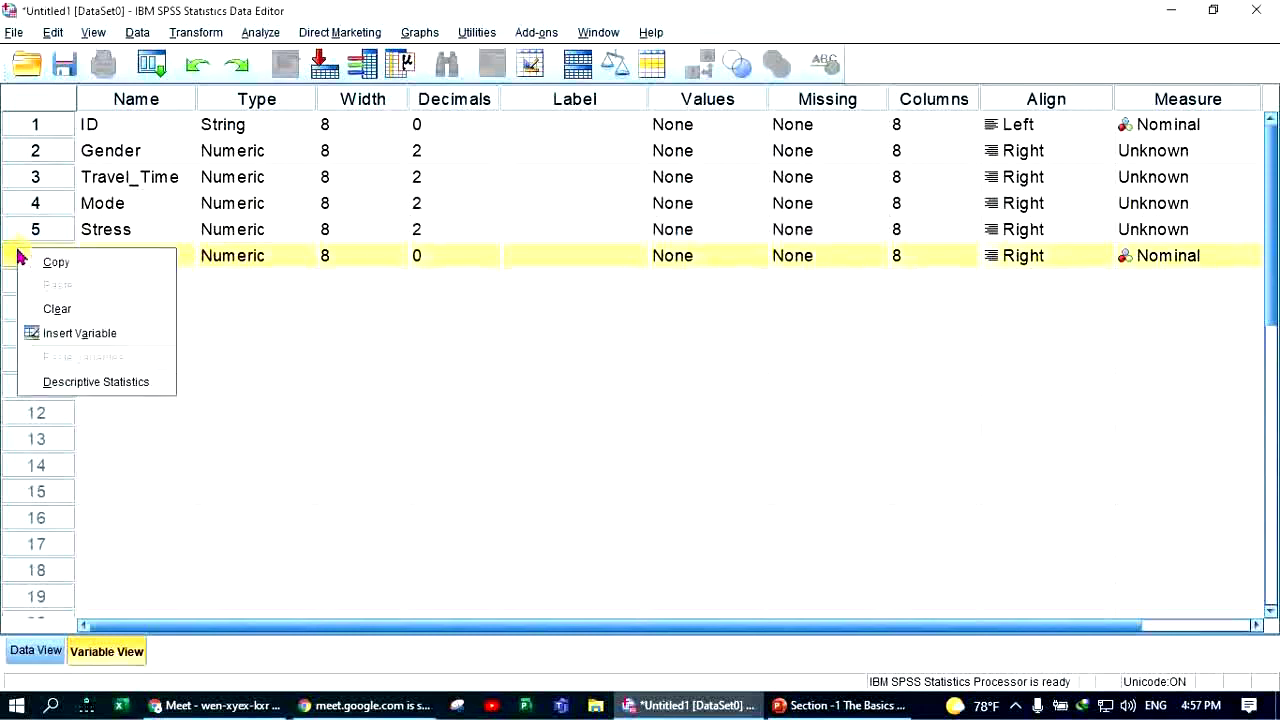
pyautogui.click(55, 308)
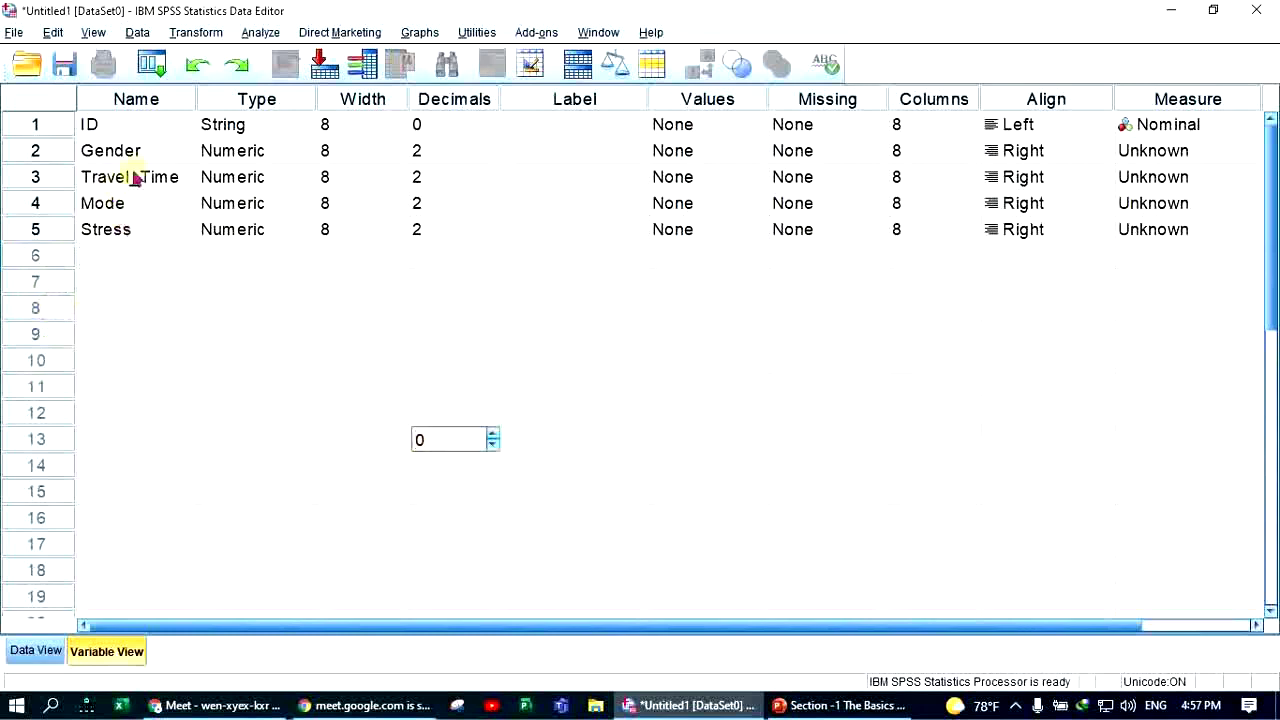
# - Highlight the names from Gender to Stress, and set the type of ID to Numeric
pyautogui.moveTo(157, 155); pyautogui.dragTo(146, 232)
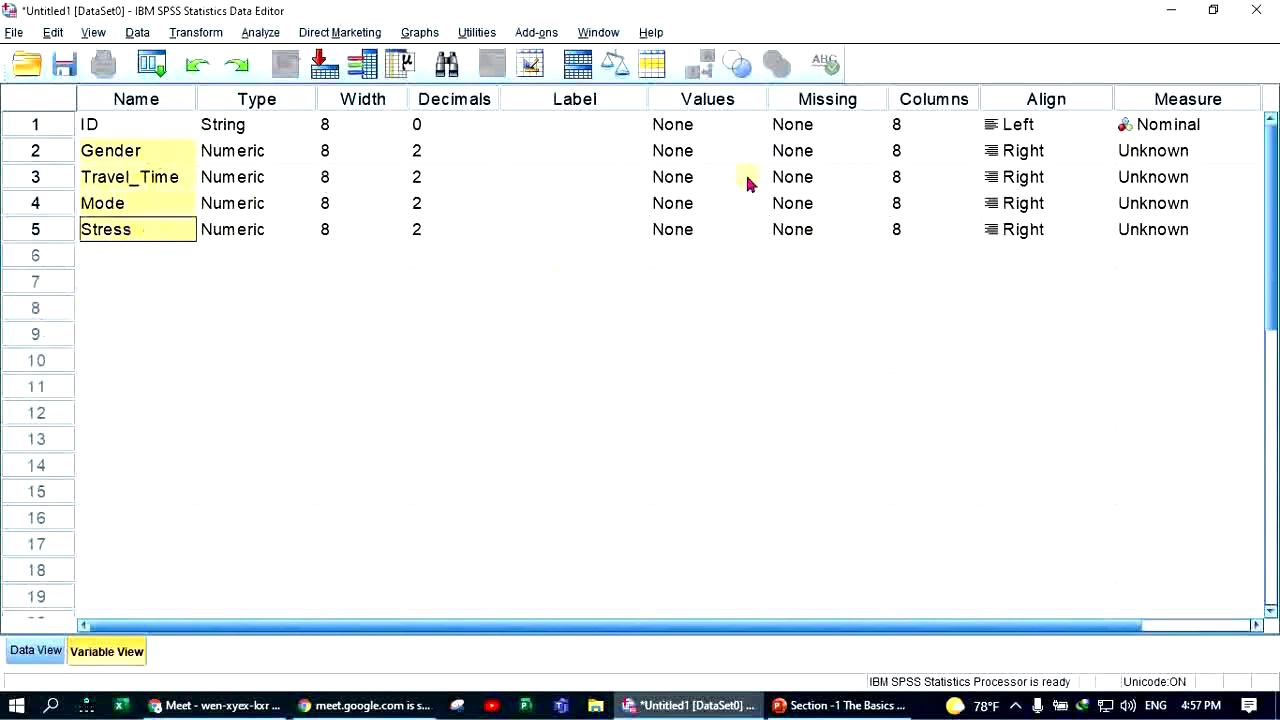
pyautogui.click(262, 125)
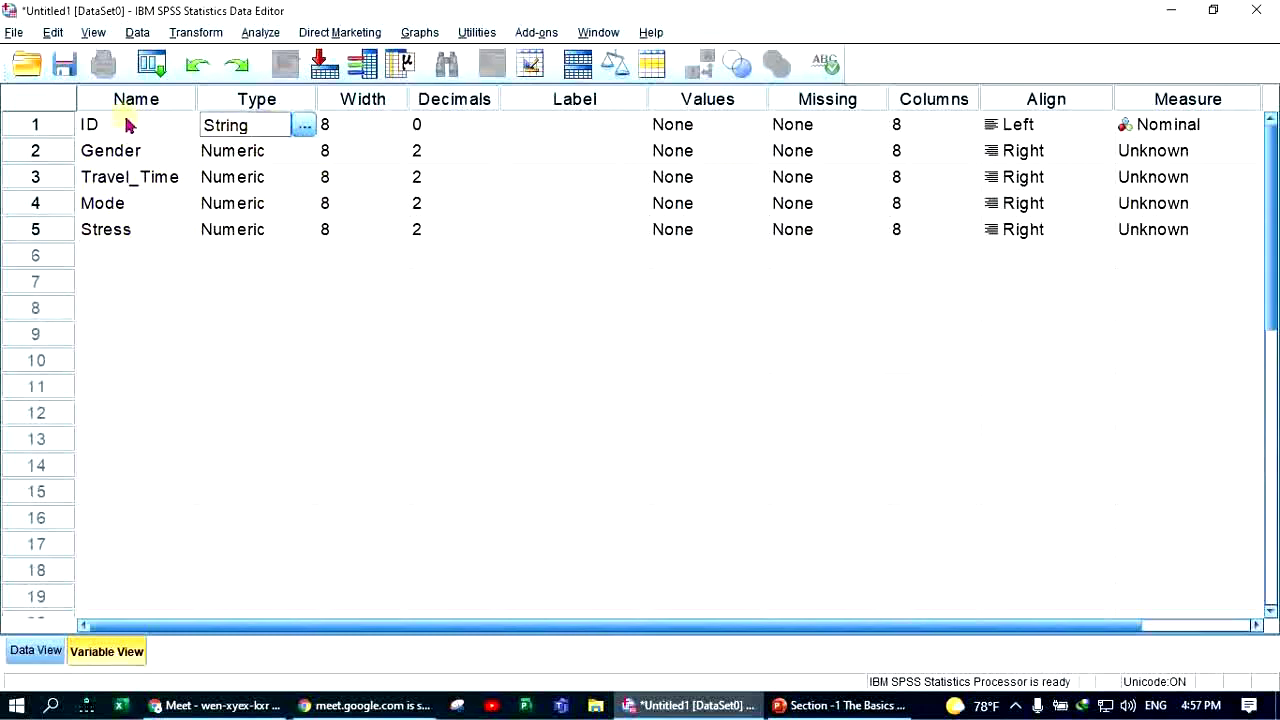
pyautogui.click(300, 128)
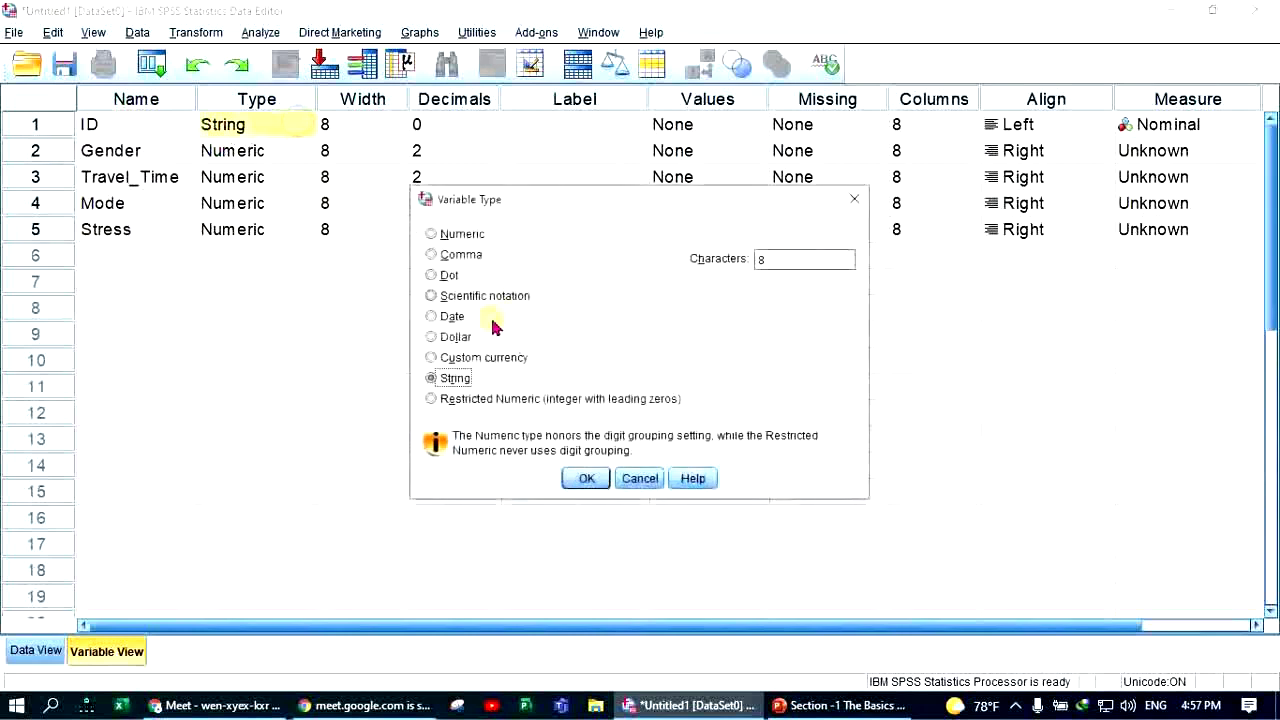
pyautogui.click(433, 234)
pyautogui.click(586, 478)
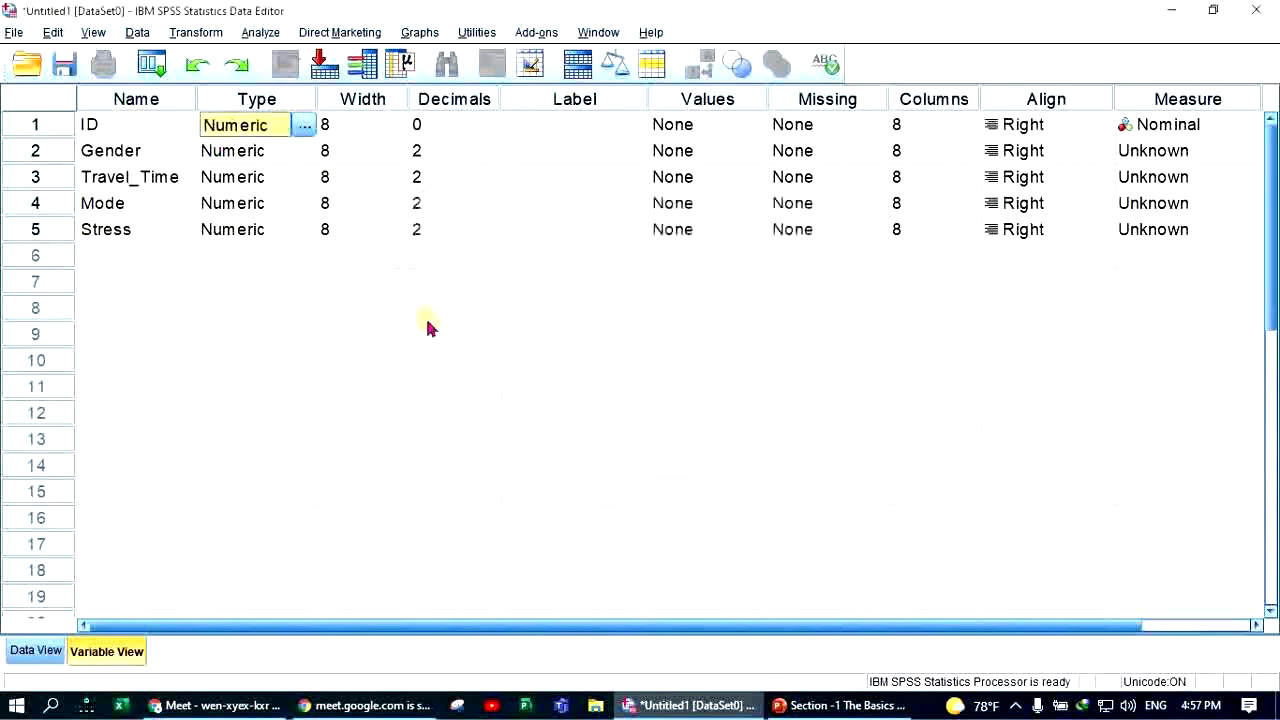
# - Review the types of the five variables and highlight the whole Width column
pyautogui.click(276, 157)
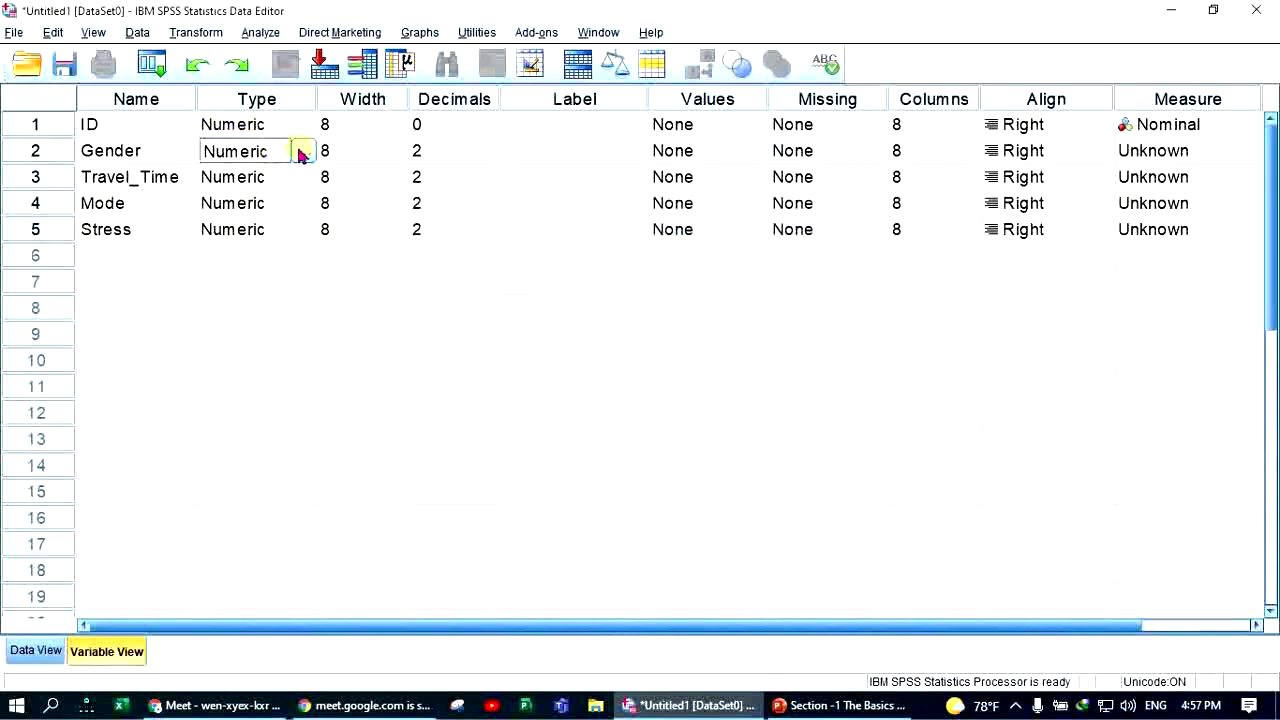
pyautogui.click(252, 178)
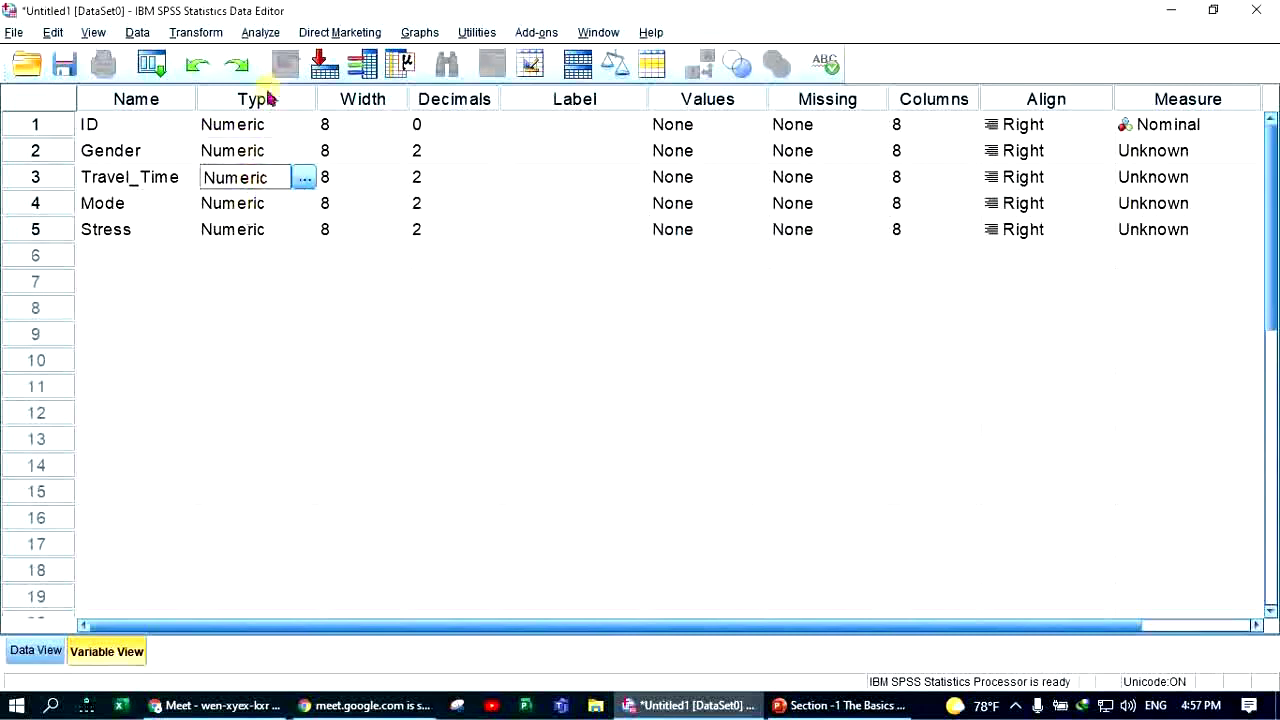
pyautogui.moveTo(263, 126); pyautogui.dragTo(243, 229)
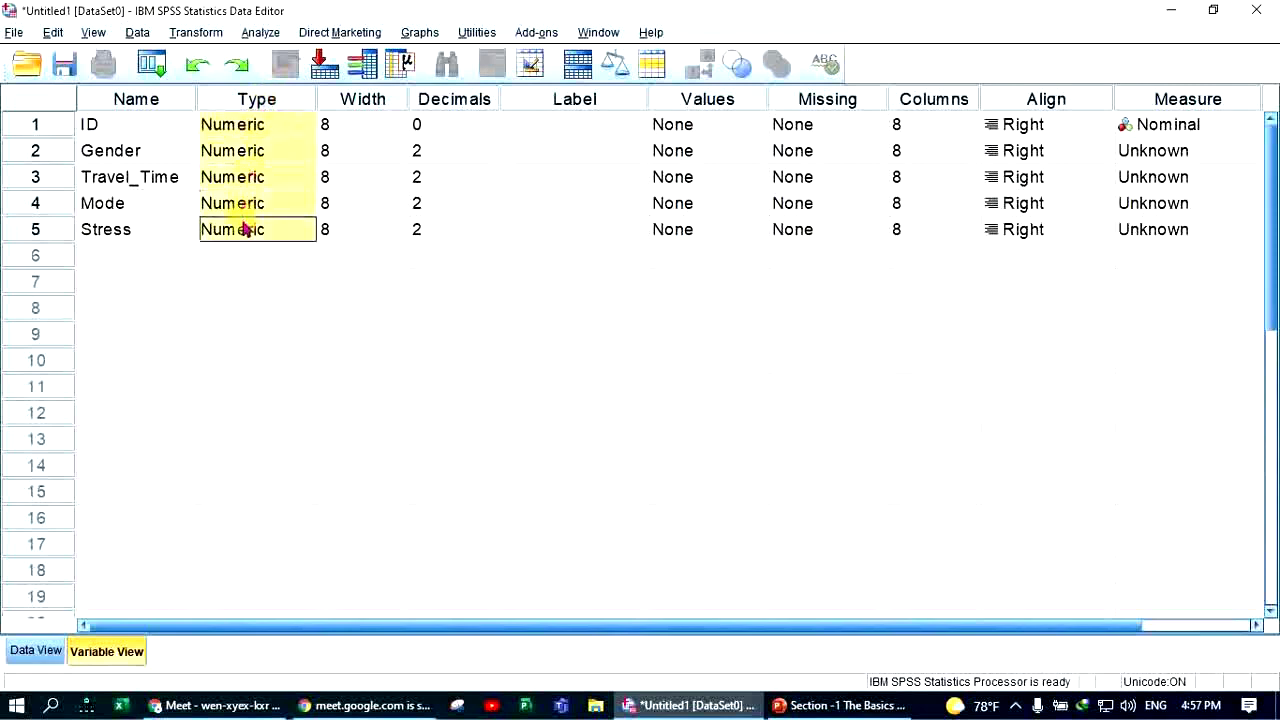
pyautogui.click(363, 124)
pyautogui.click(362, 154)
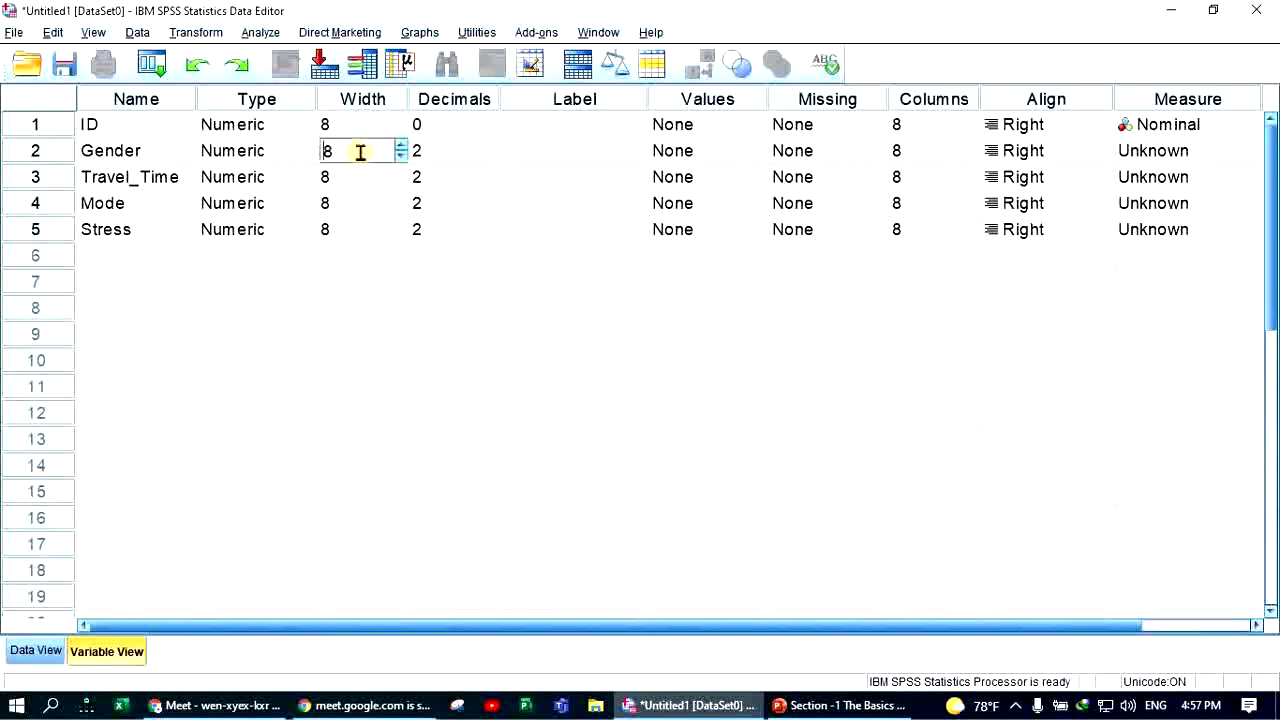
pyautogui.click(372, 100)
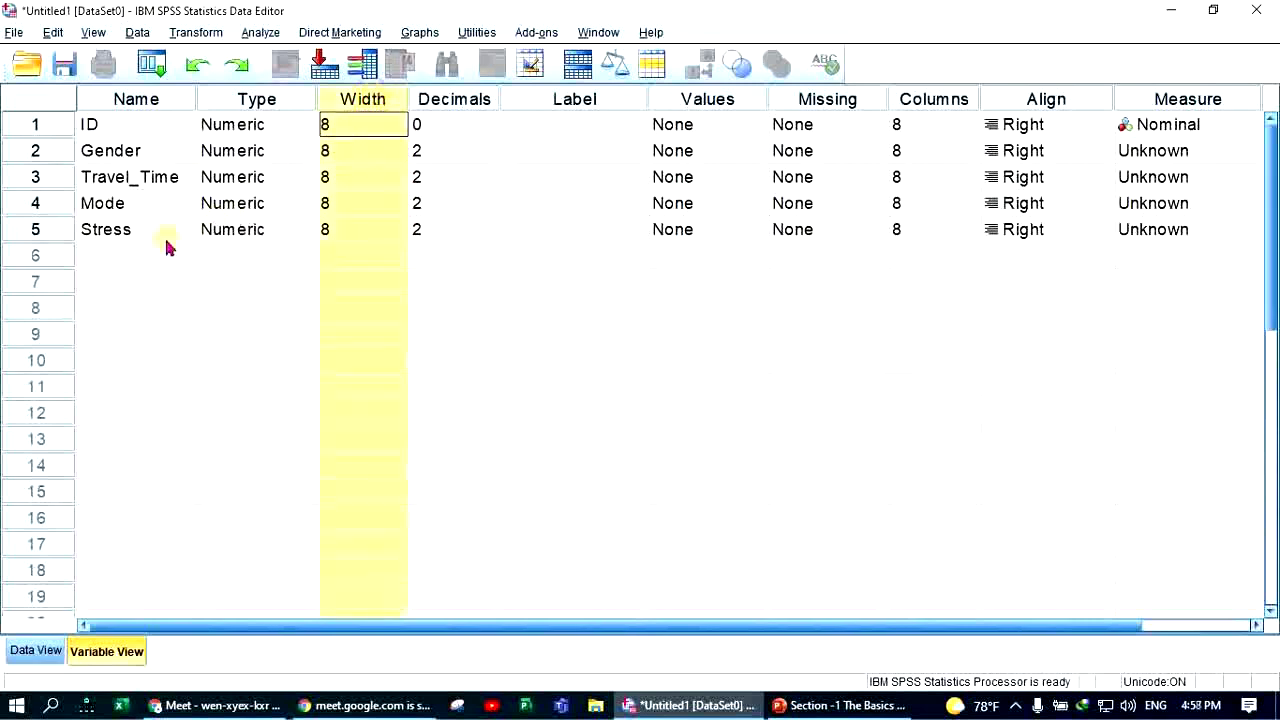
# - Go through the variable names one by one from ID to Stress
pyautogui.click(135, 178)
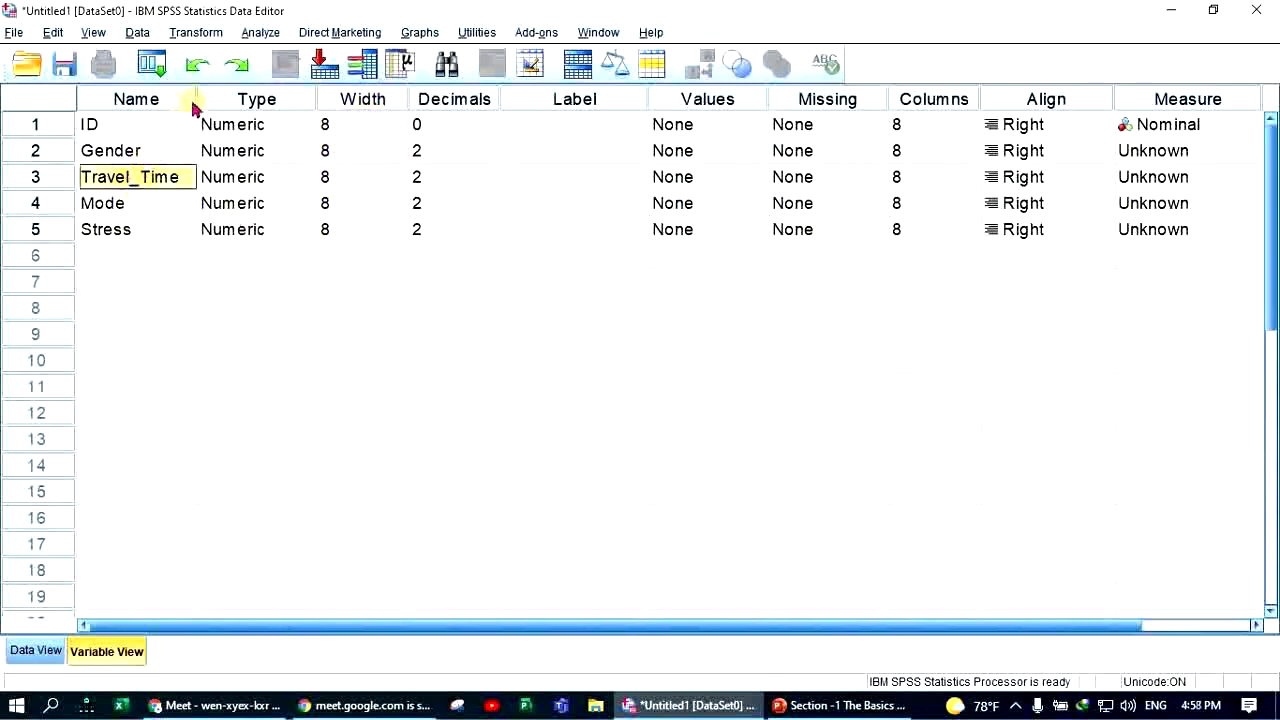
pyautogui.click(97, 122)
pyautogui.click(102, 151)
pyautogui.click(123, 178)
pyautogui.click(116, 205)
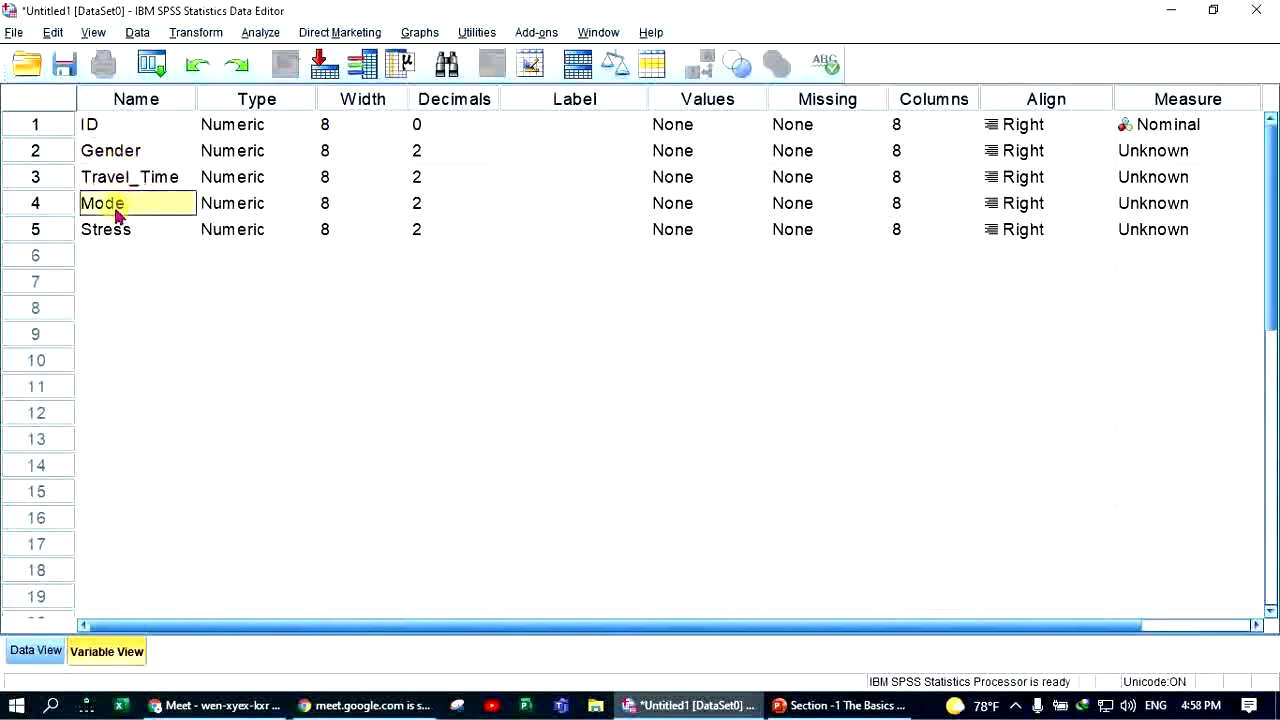
pyautogui.click(119, 237)
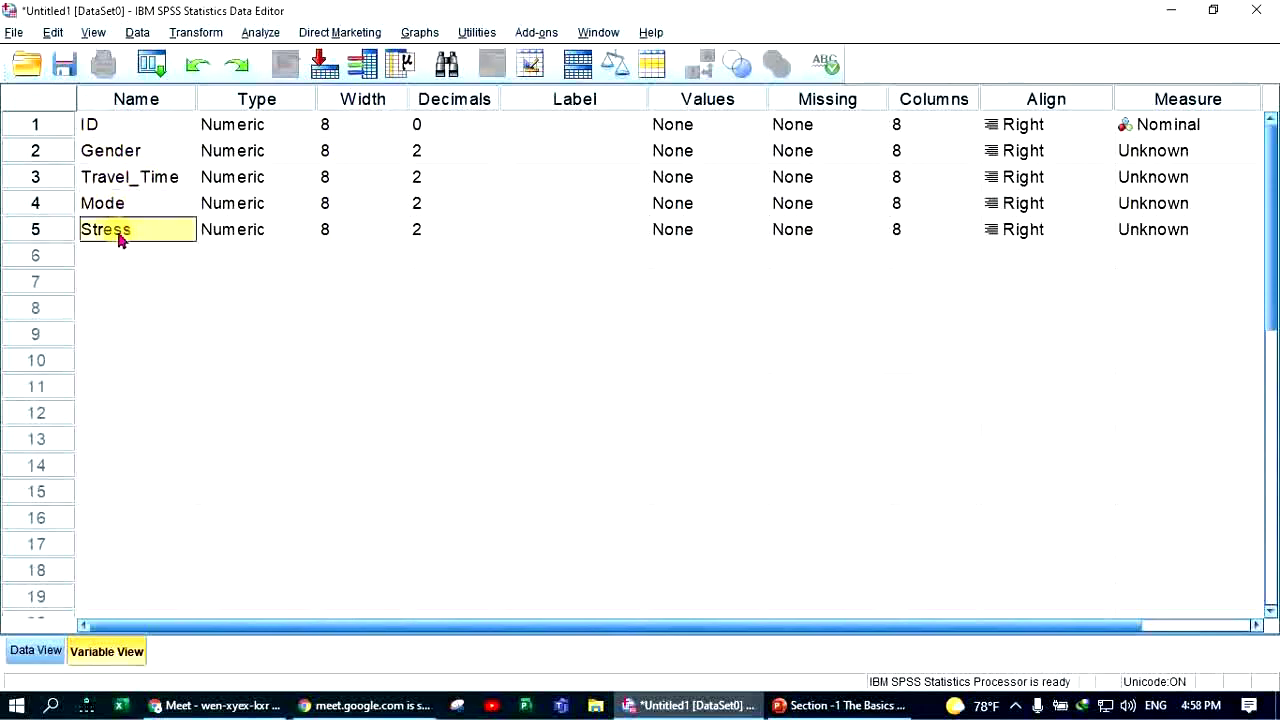
# - Set the width of the ID variable to 12
pyautogui.click(361, 126)
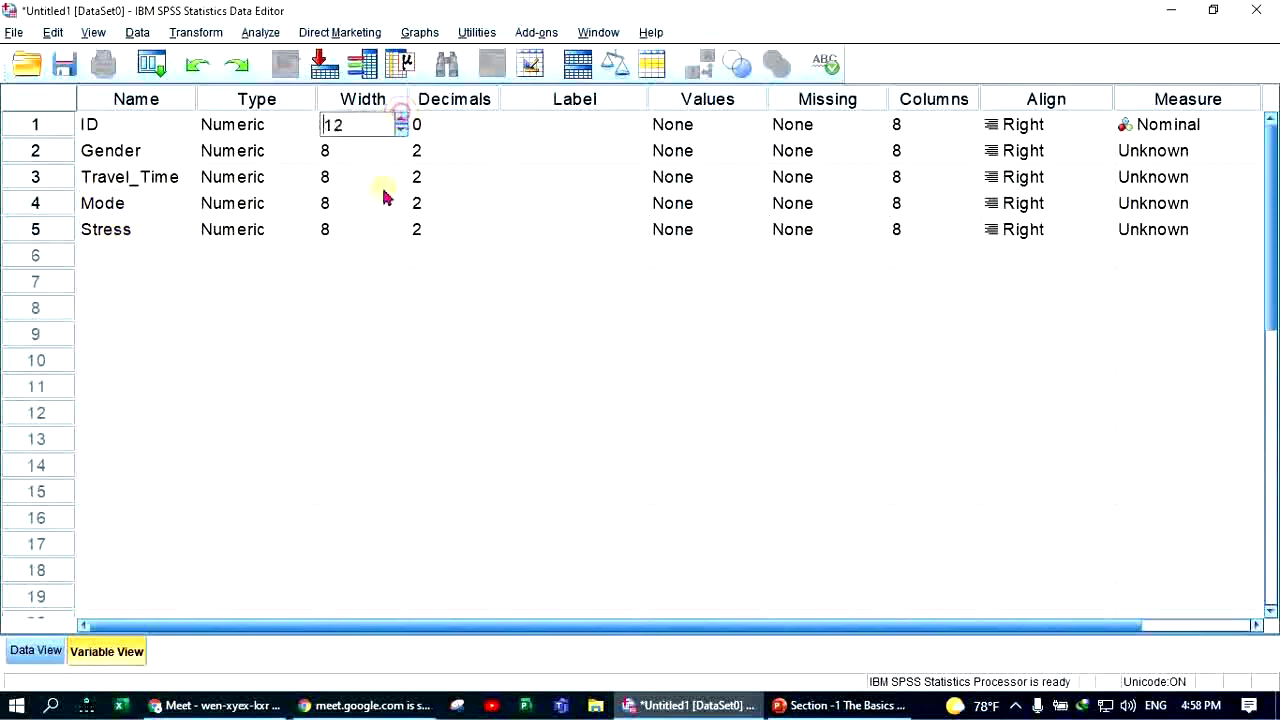
pyautogui.click(290, 360)
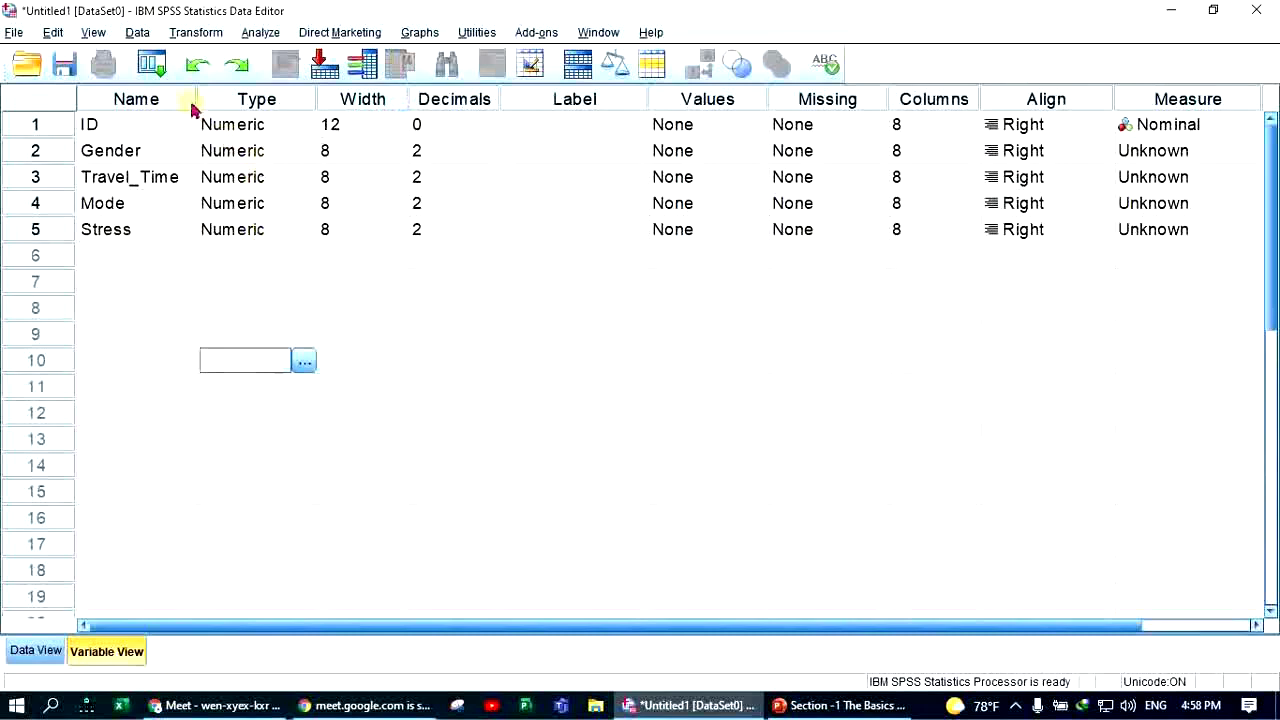
pyautogui.moveTo(196, 97); pyautogui.dragTo(195, 196)
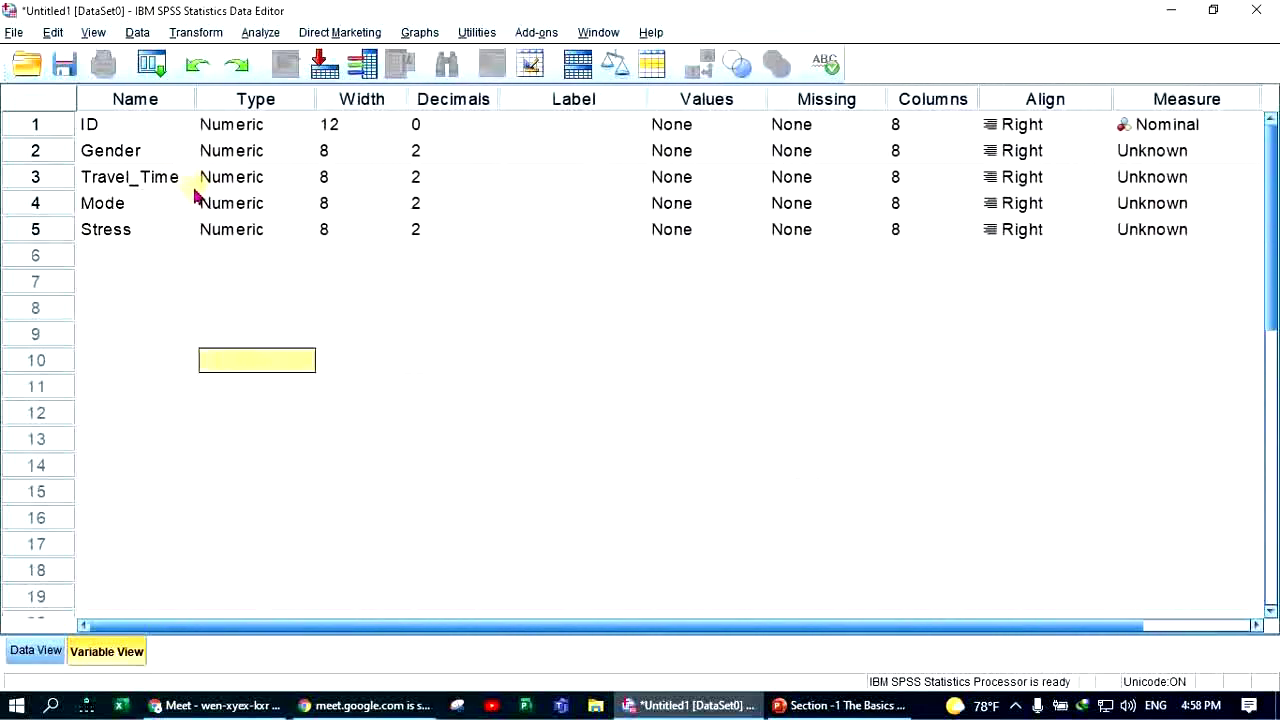
pyautogui.click(356, 127)
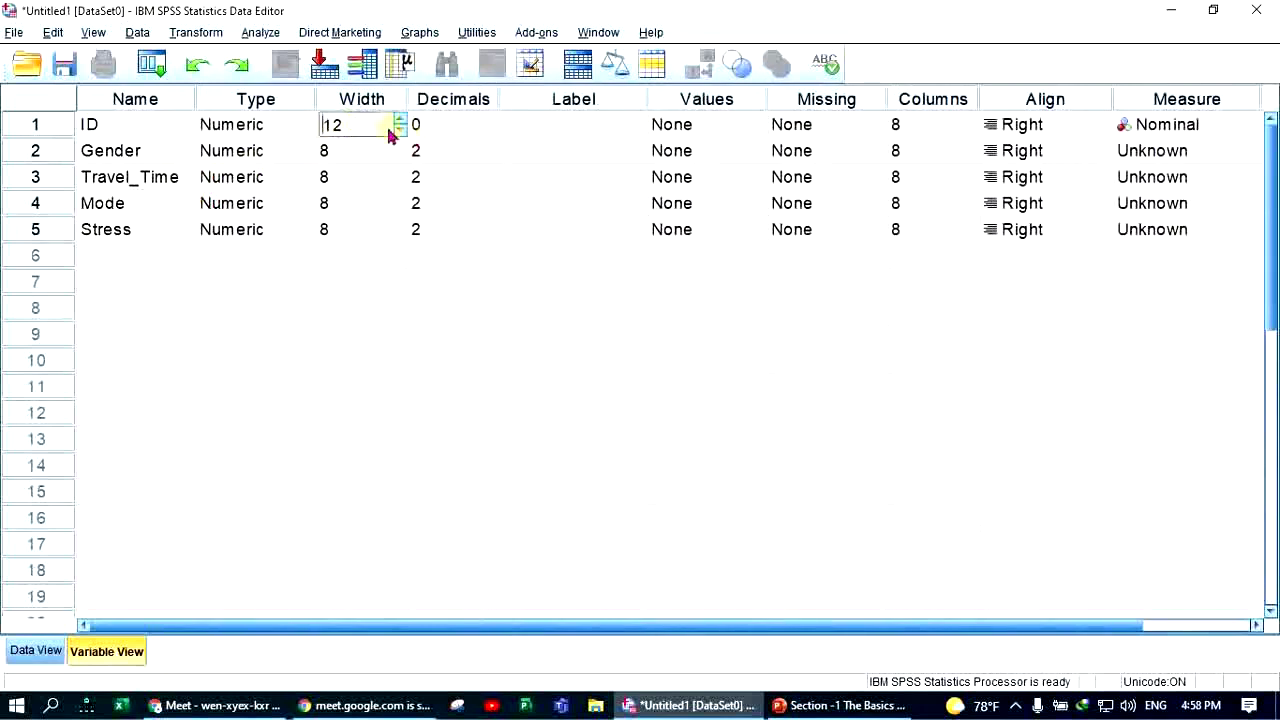
pyautogui.click(123, 180)
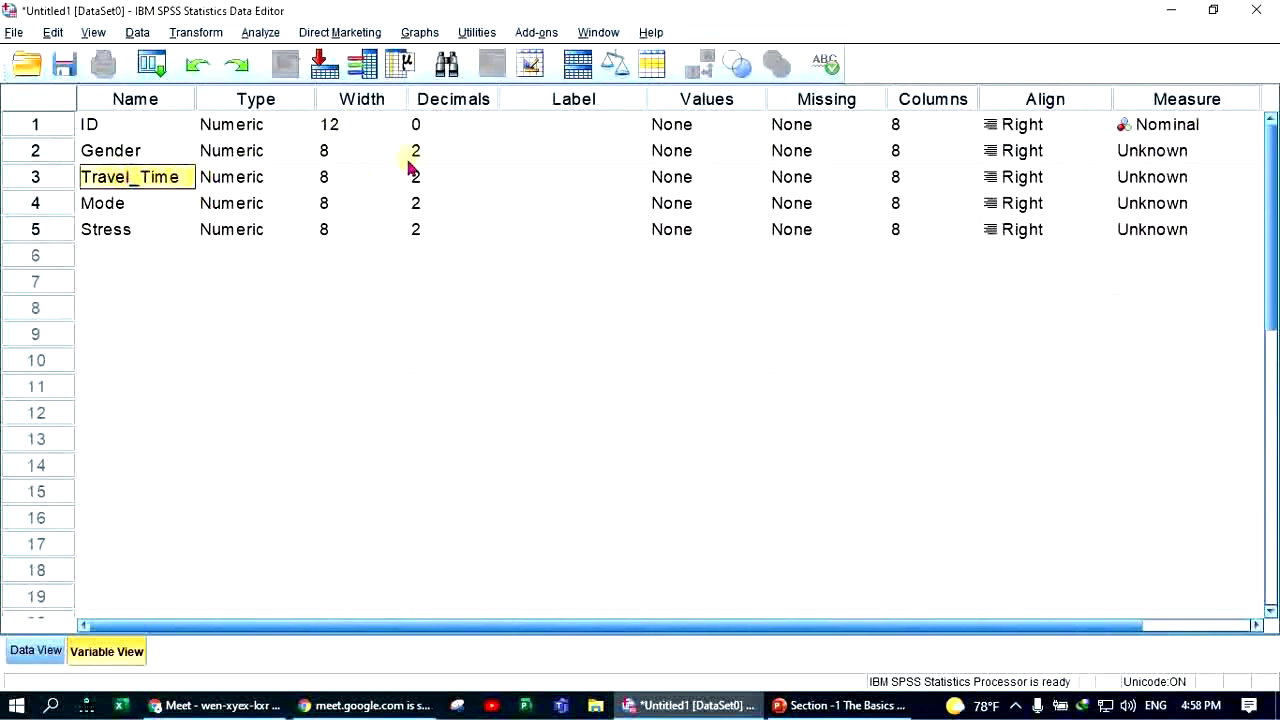
# - Set the width of ID to 8, and highlight the names and widths of all five variables
pyautogui.click(348, 127)
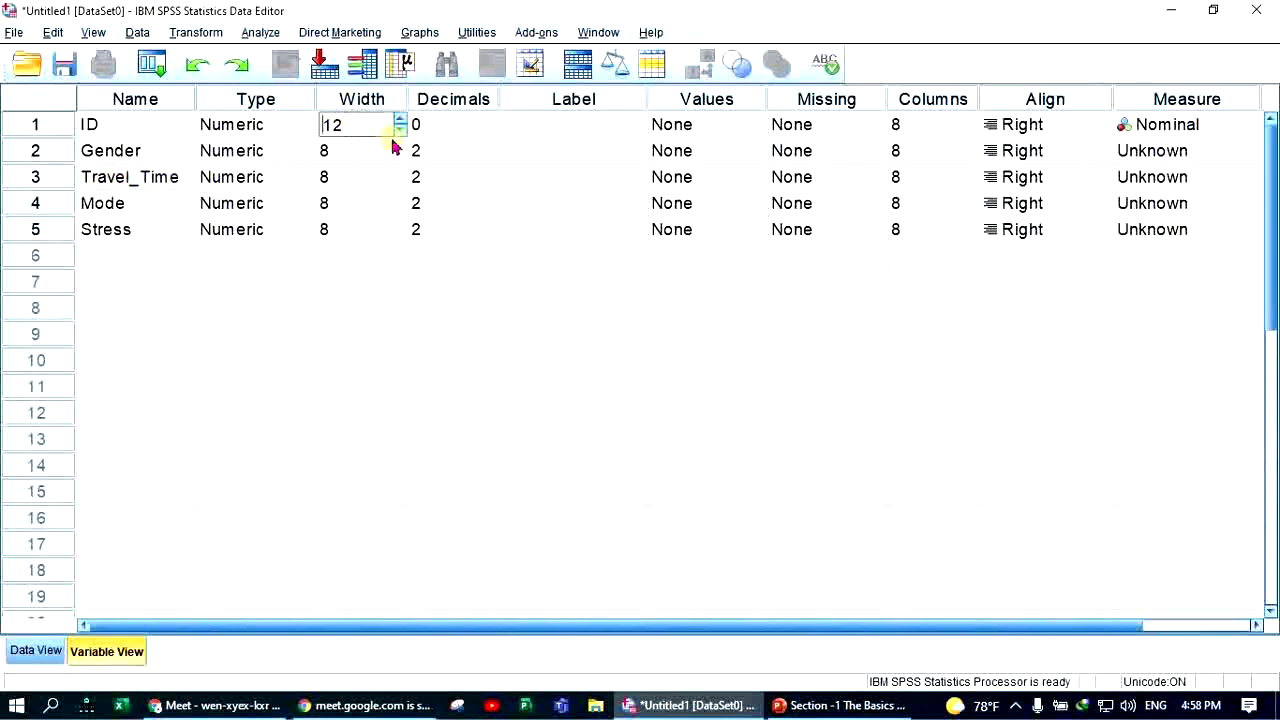
pyautogui.doubleClick(397, 132)
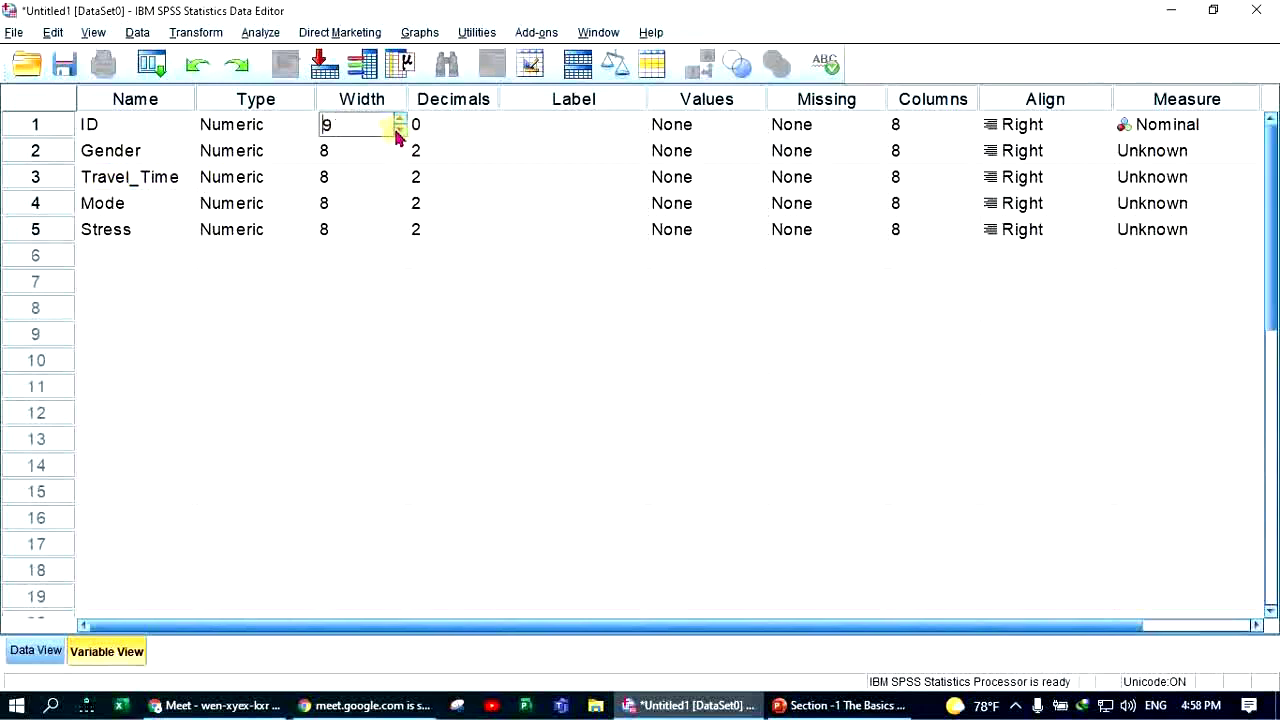
pyautogui.click(351, 226)
pyautogui.moveTo(120, 130); pyautogui.dragTo(120, 231)
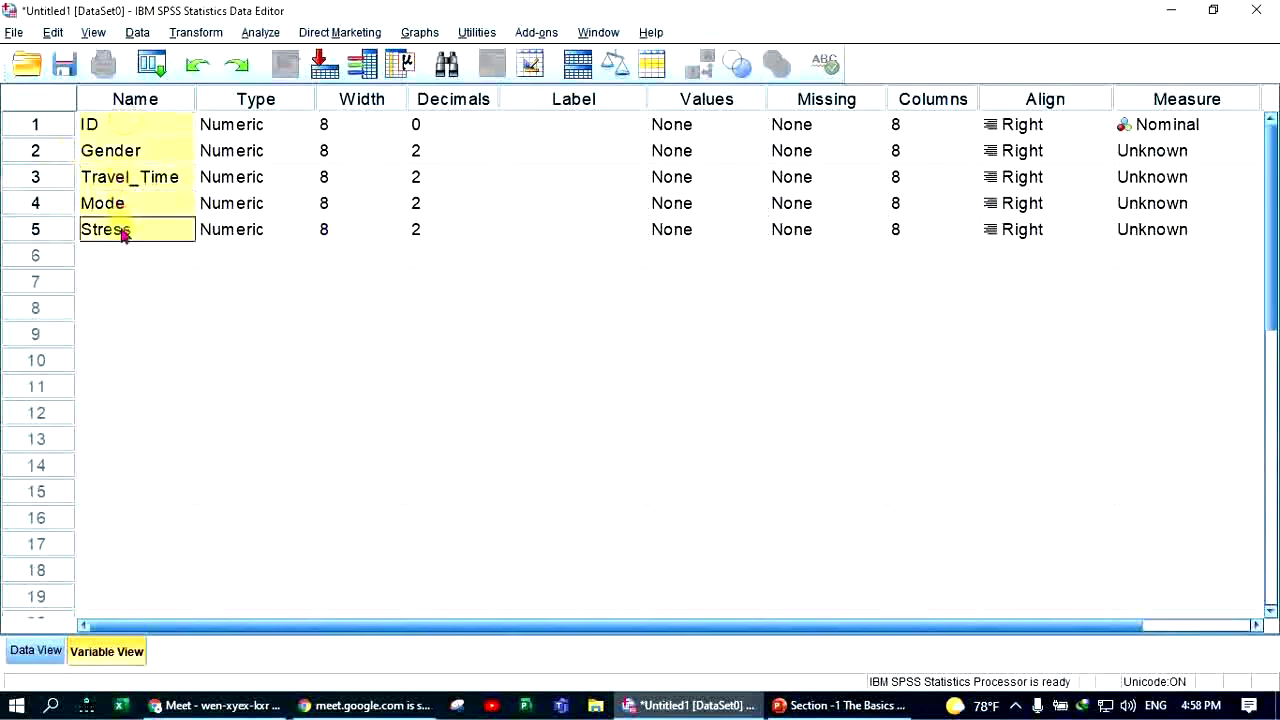
pyautogui.moveTo(348, 127); pyautogui.dragTo(343, 229)
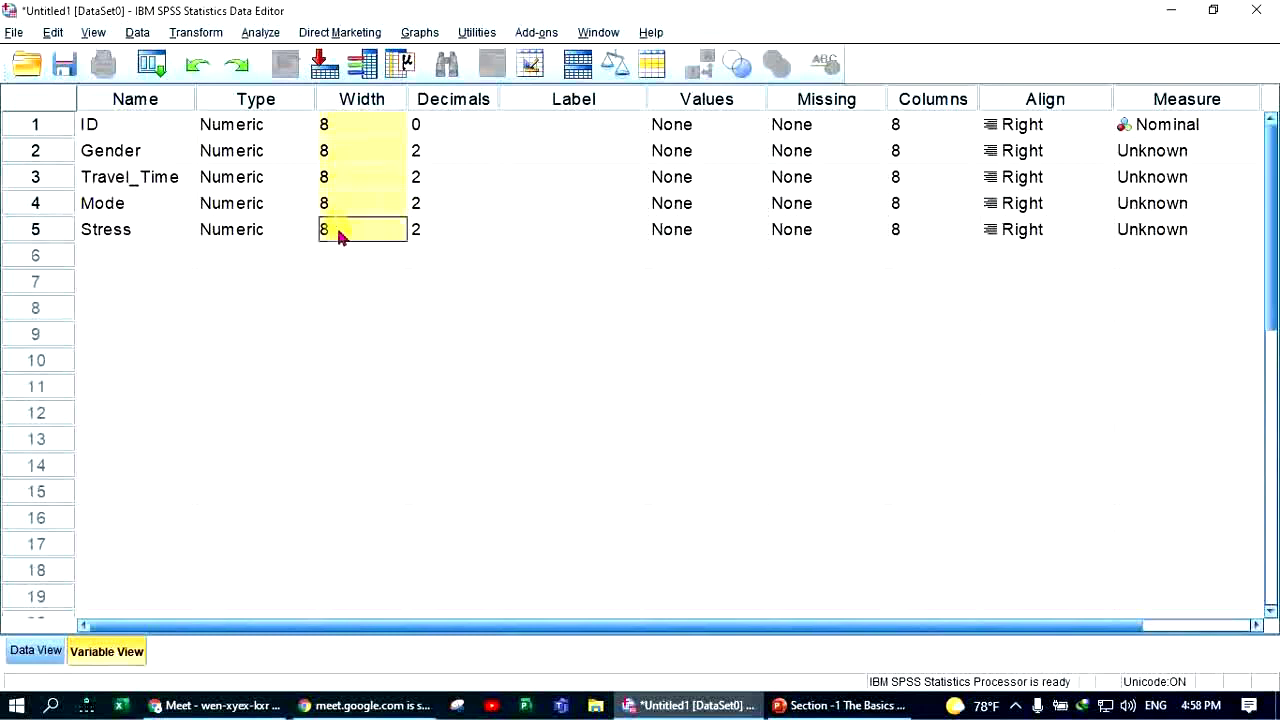
# - Highlight the whole Decimals column and the variable names from ID to Stress
pyautogui.click(440, 127)
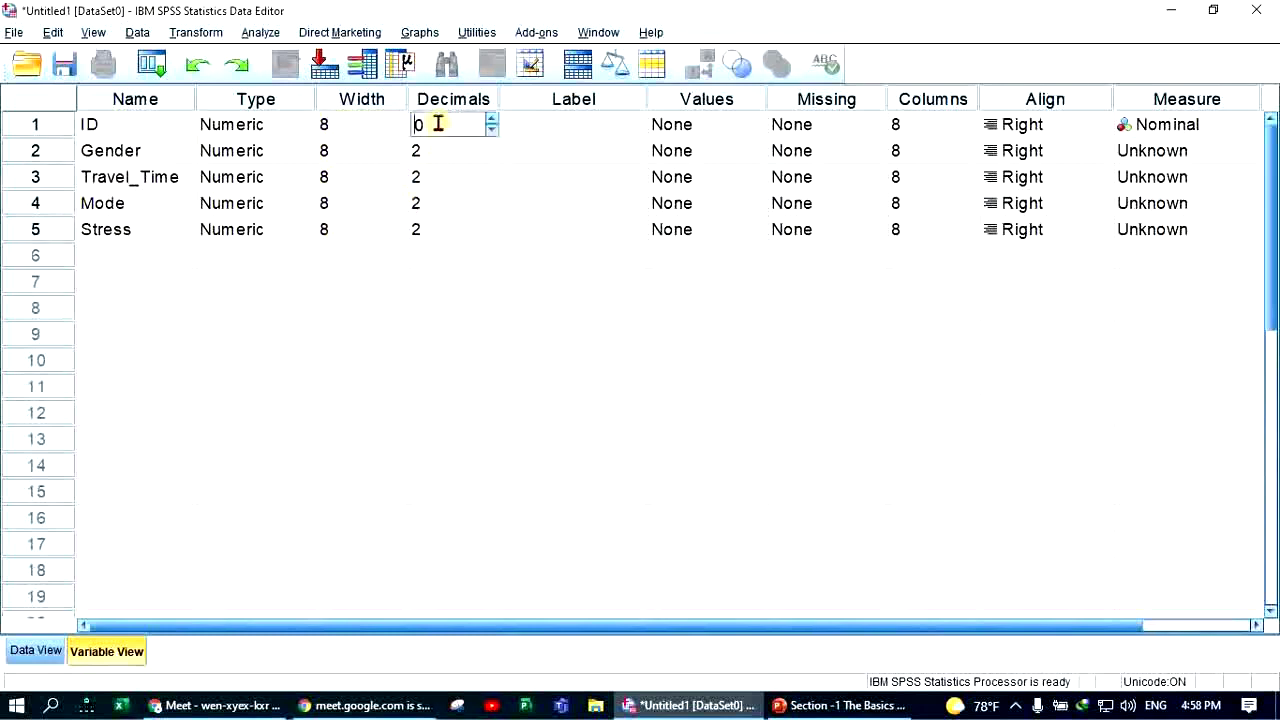
pyautogui.click(457, 98)
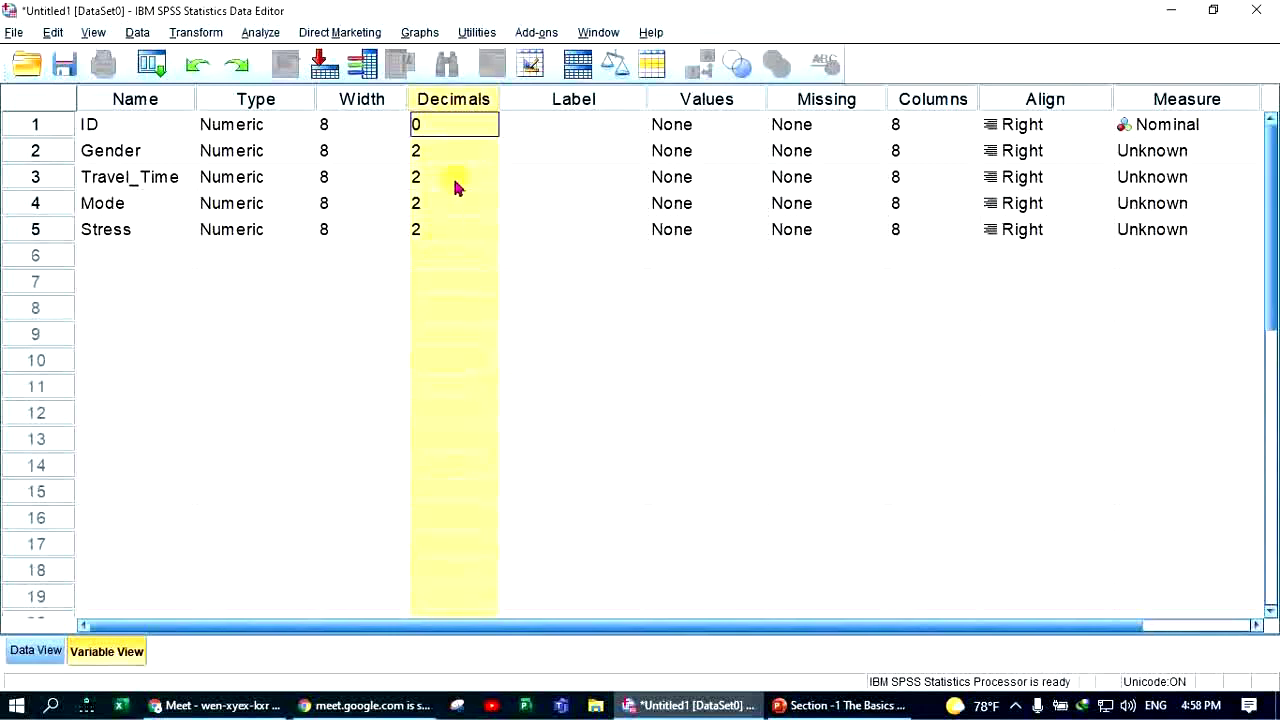
pyautogui.click(116, 130)
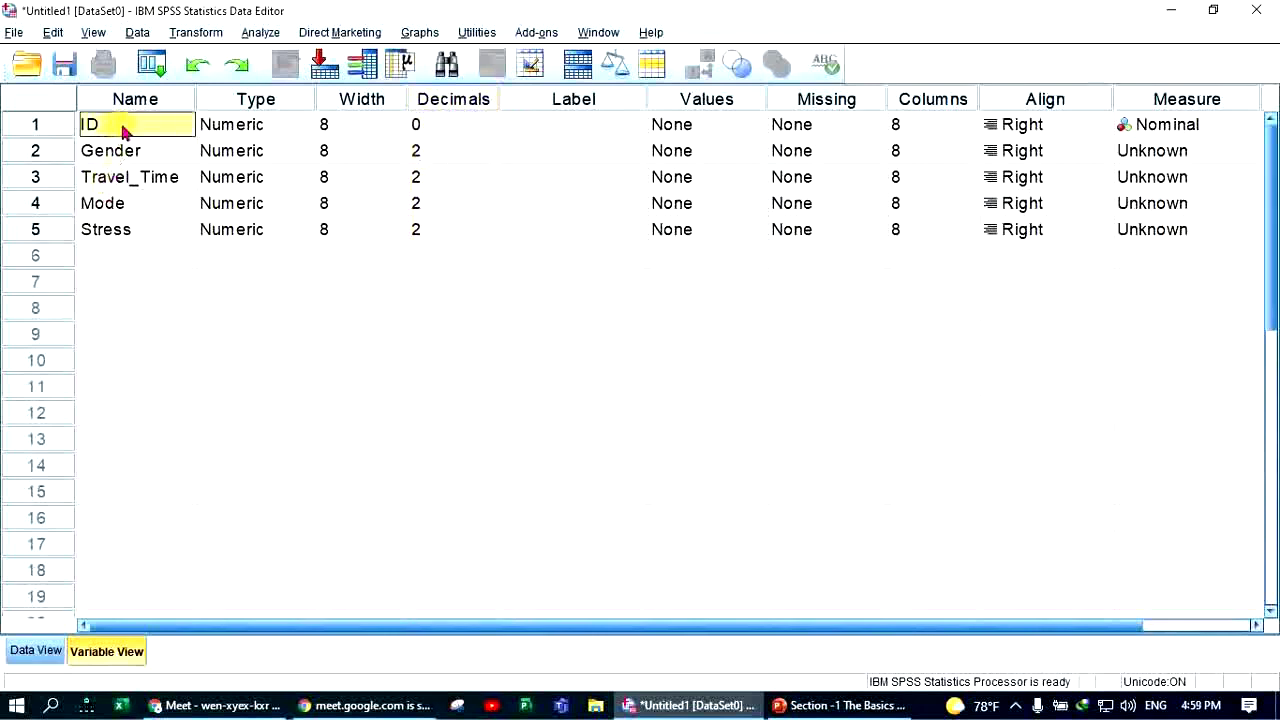
pyautogui.moveTo(130, 133); pyautogui.dragTo(126, 229)
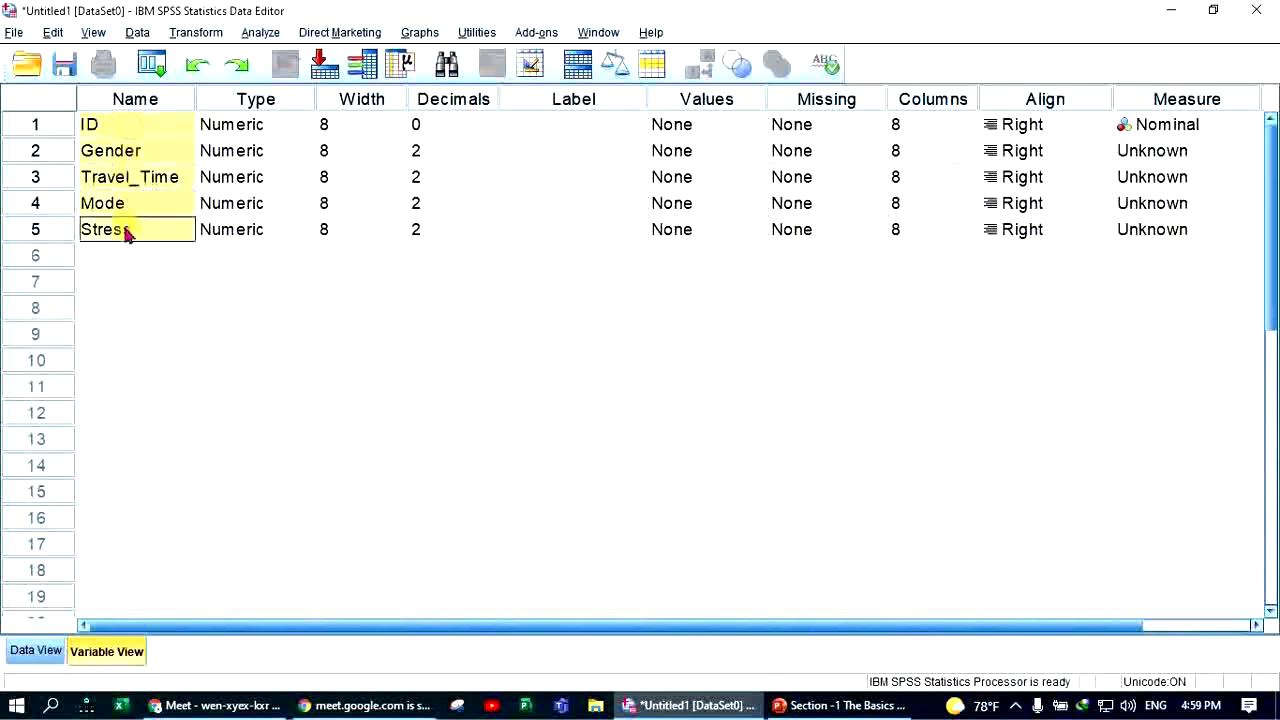
# - Go through the variable columns from ID to Stress and the first unused column in Data View
pyautogui.click(33, 653)
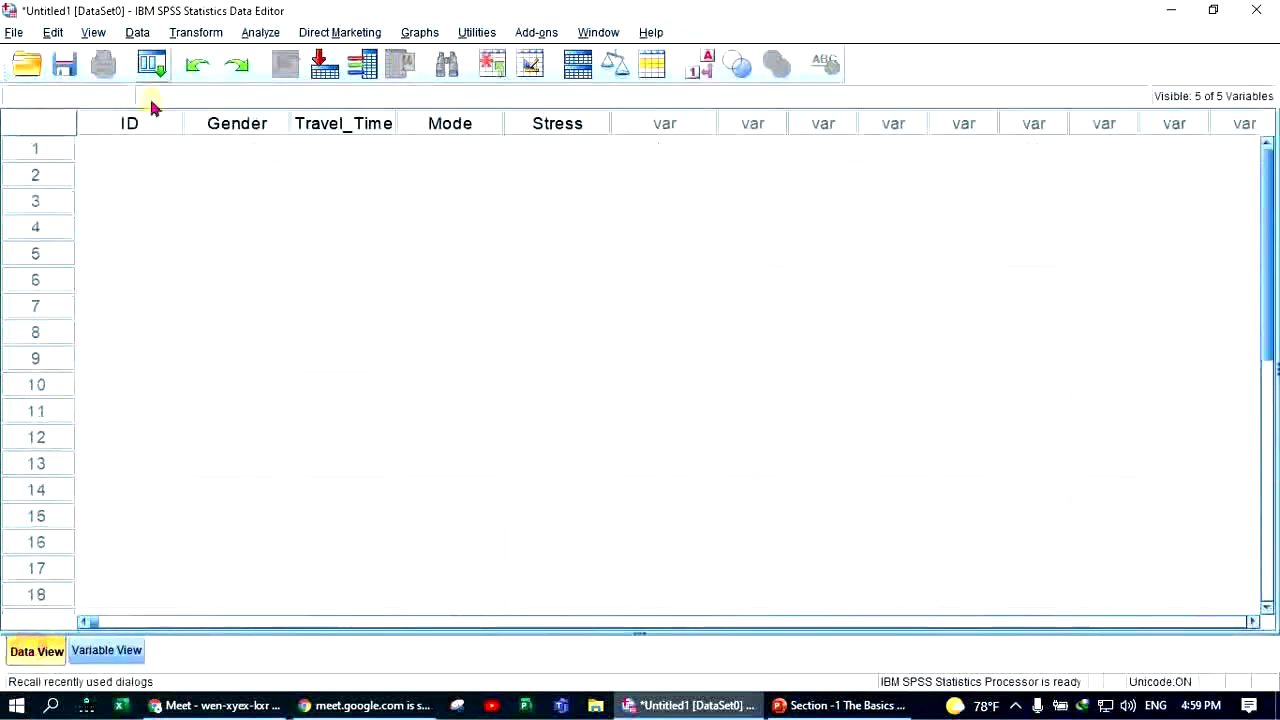
pyautogui.click(128, 123)
pyautogui.click(250, 125)
pyautogui.click(345, 123)
pyautogui.click(446, 123)
pyautogui.click(543, 123)
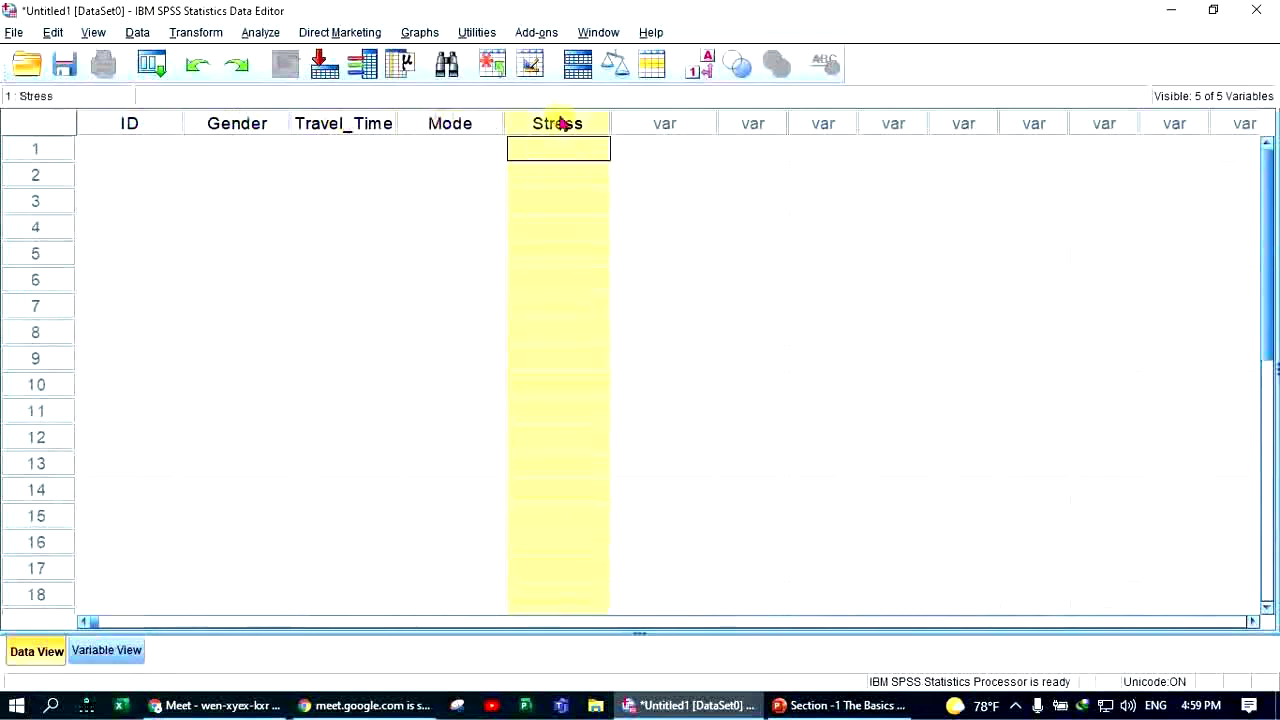
pyautogui.click(148, 126)
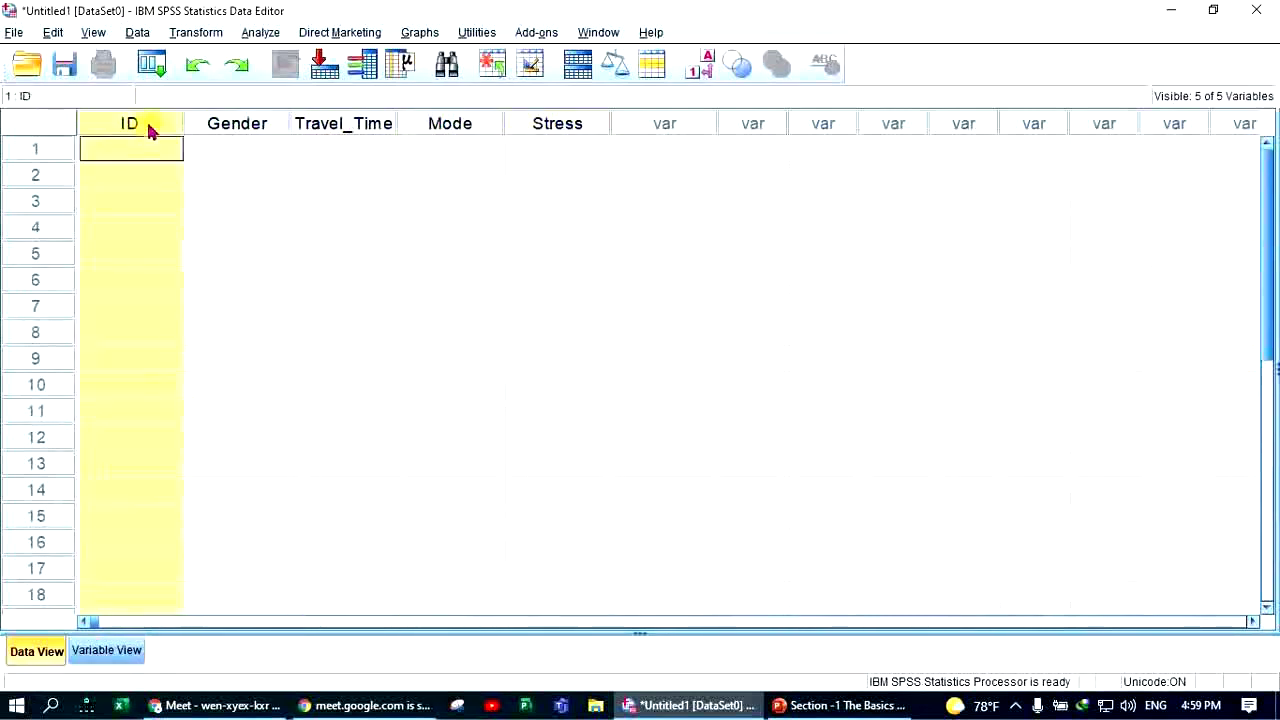
pyautogui.click(665, 125)
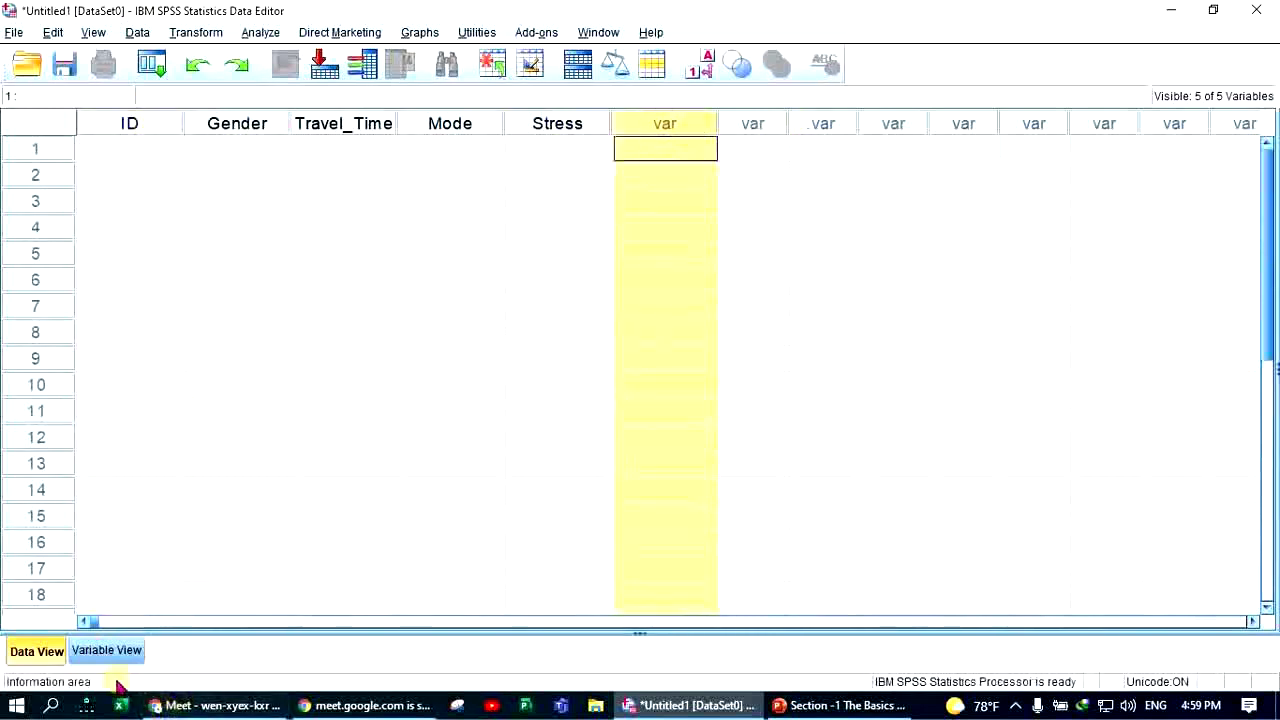
# - Check the variable list in Variable View, and go through the five matching columns in Data View again
pyautogui.click(106, 651)
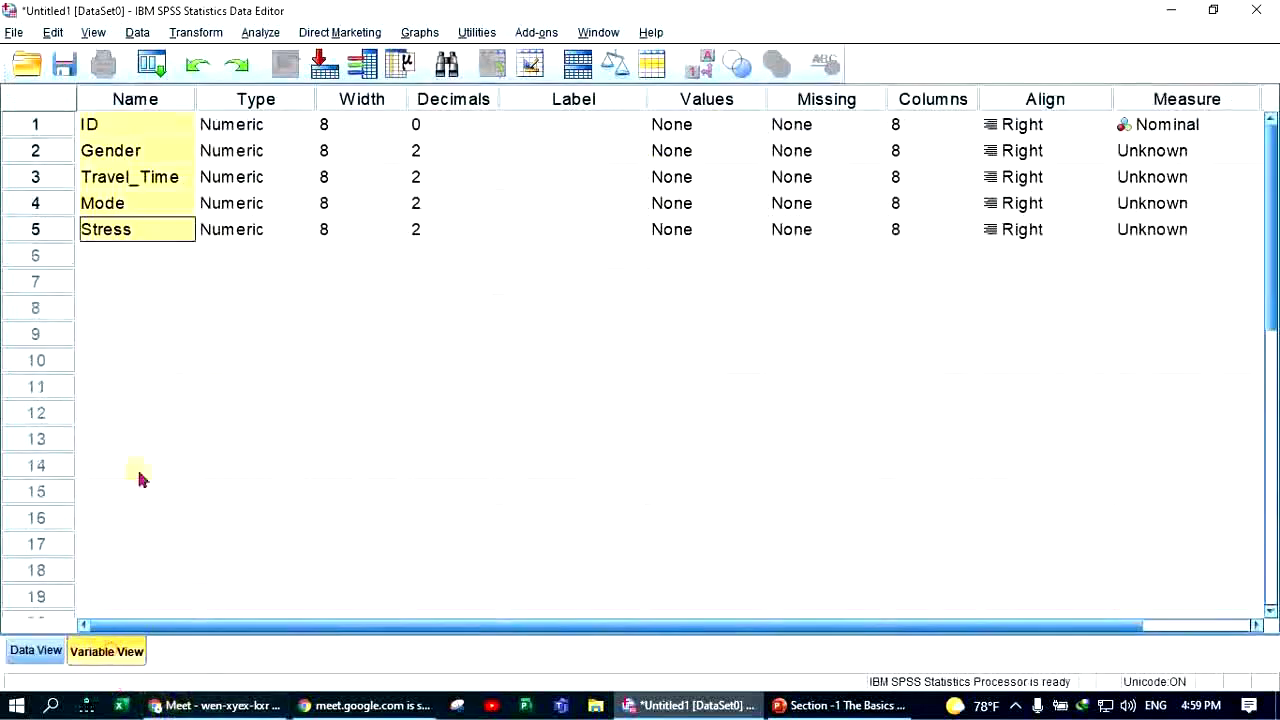
pyautogui.click(35, 651)
pyautogui.click(160, 125)
pyautogui.click(214, 122)
pyautogui.click(357, 125)
pyautogui.click(457, 125)
pyautogui.click(557, 125)
# - Enter 1 as the ID value of the first case
pyautogui.click(130, 152)
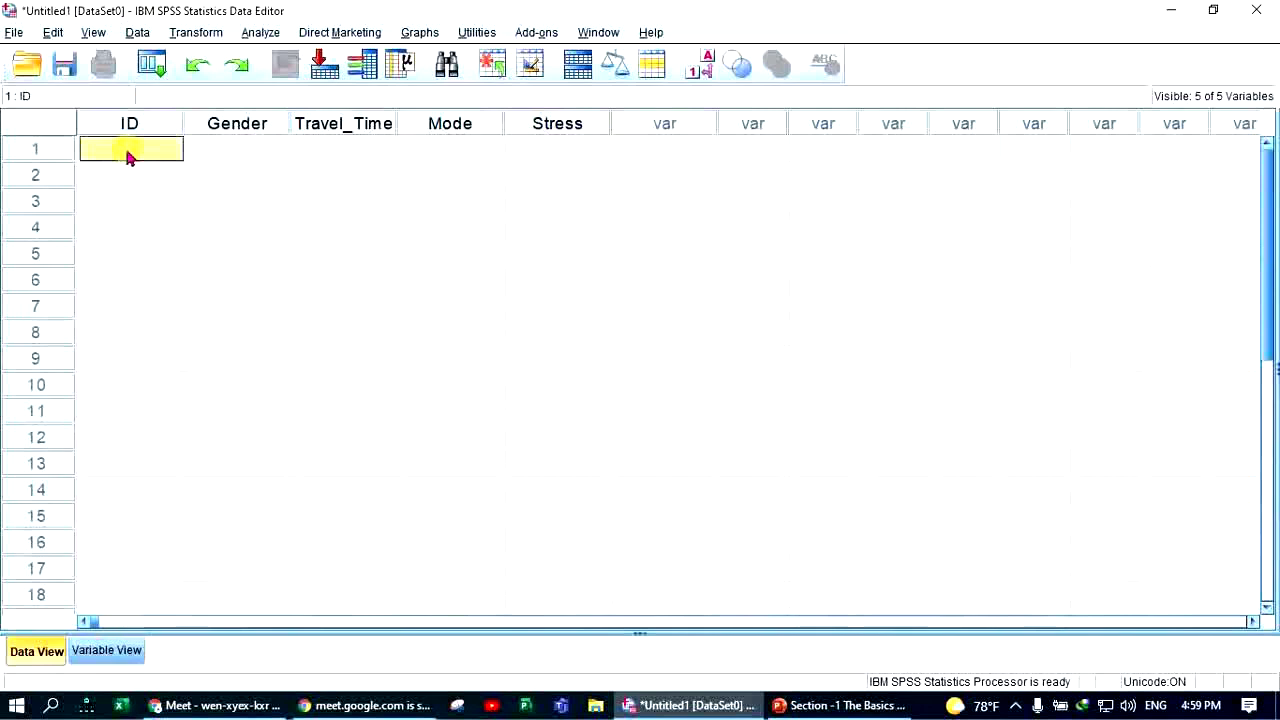
pyautogui.write('1')
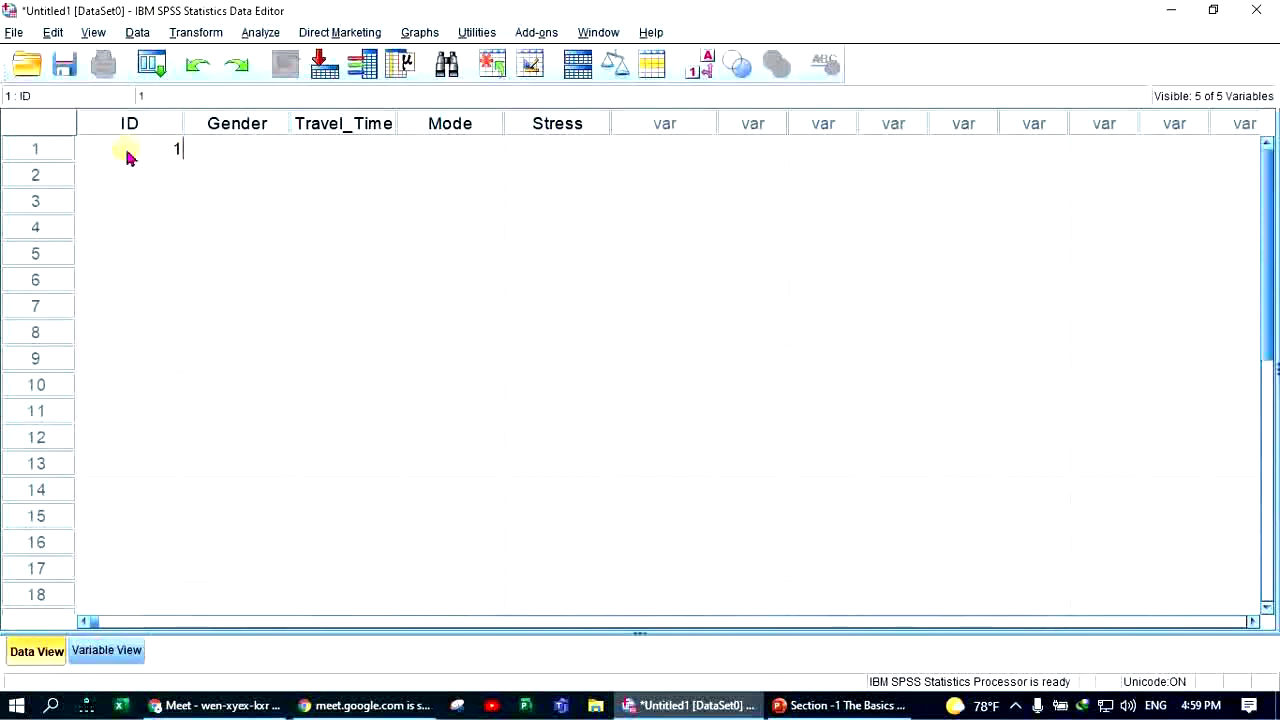
pyautogui.click(134, 184)
pyautogui.click(161, 152)
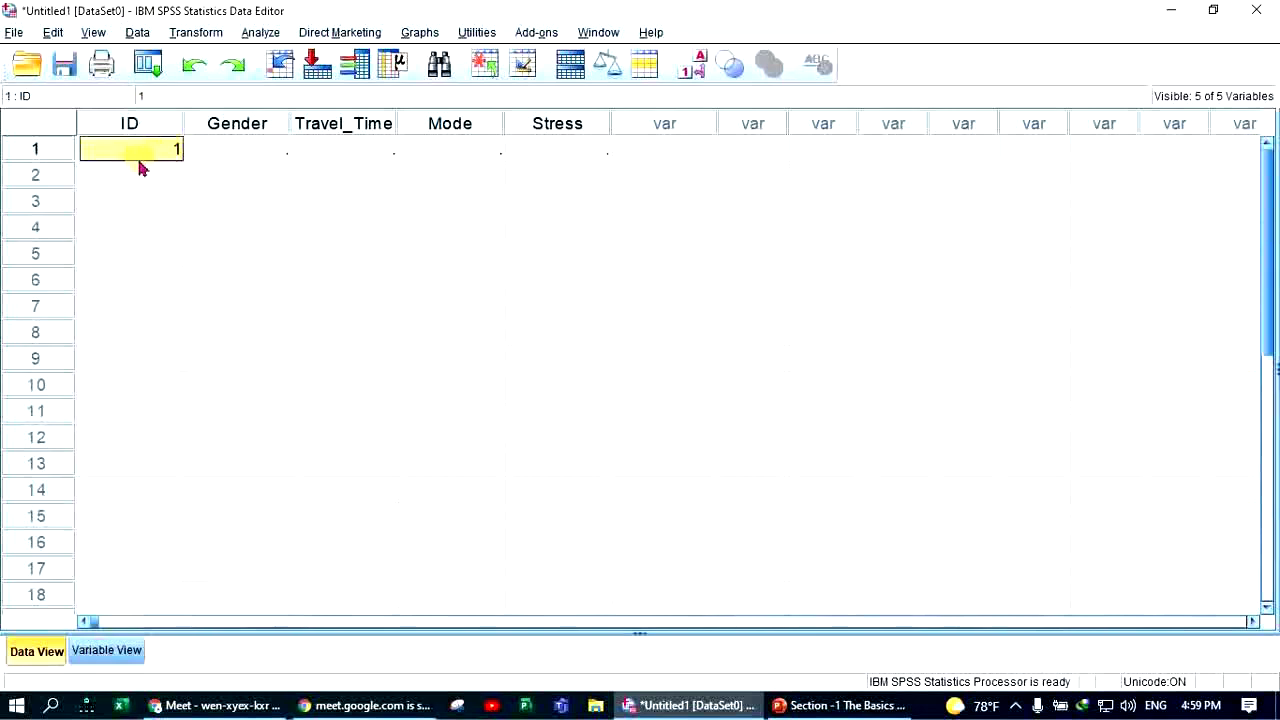
# - Set the decimals of ID to 2 and check the first case's ID in Data View
pyautogui.click(135, 651)
pyautogui.click(442, 132)
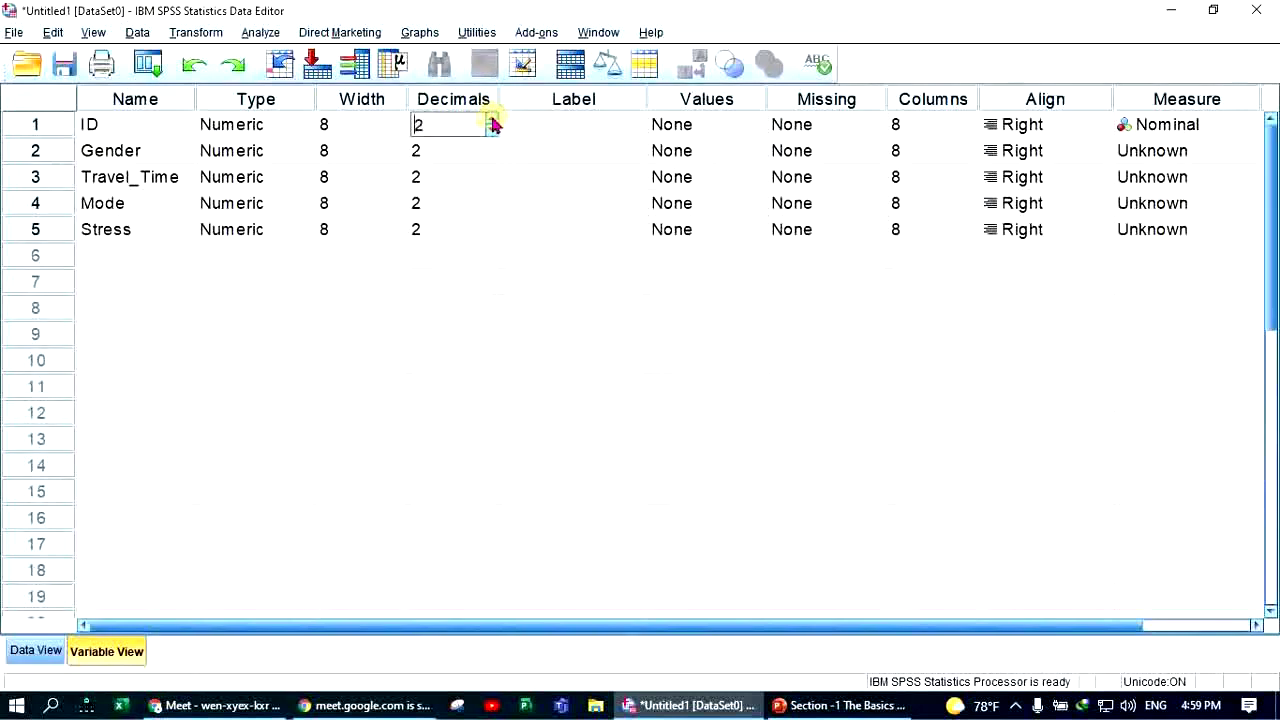
pyautogui.click(38, 651)
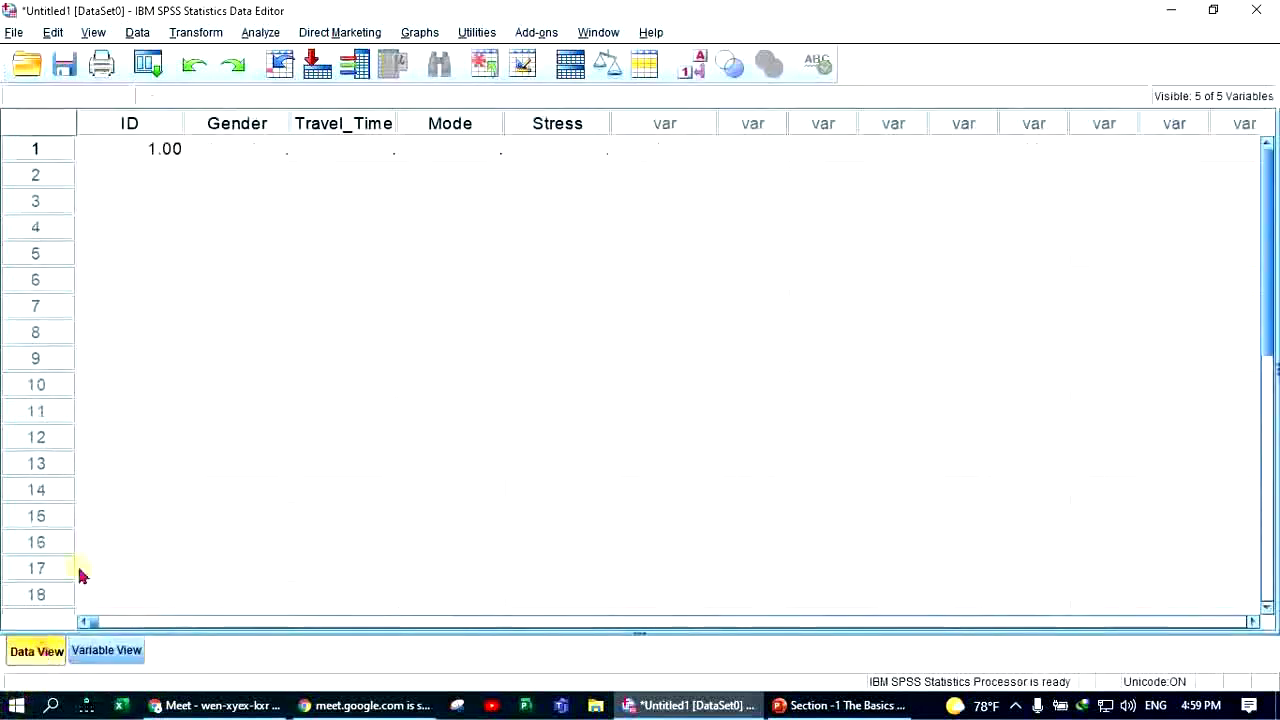
pyautogui.click(162, 152)
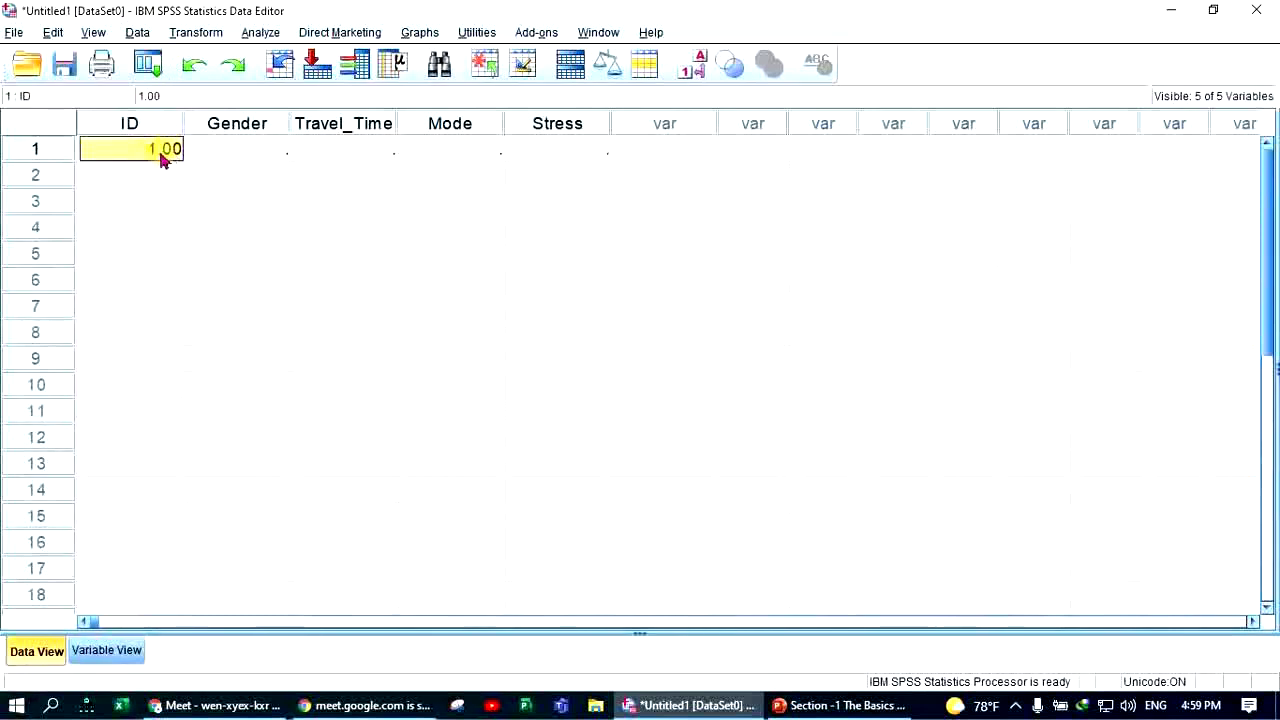
# - Set the decimals of ID and Gender to 0 in Variable View
pyautogui.click(106, 651)
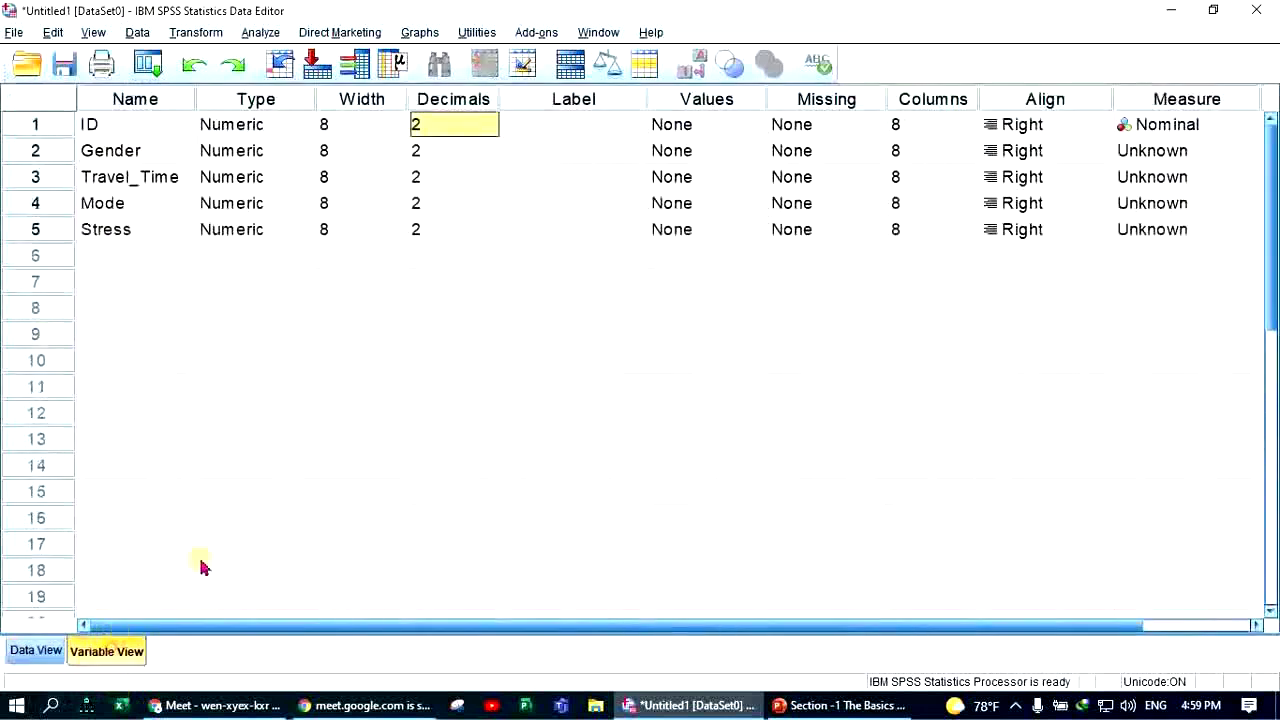
pyautogui.click(489, 123)
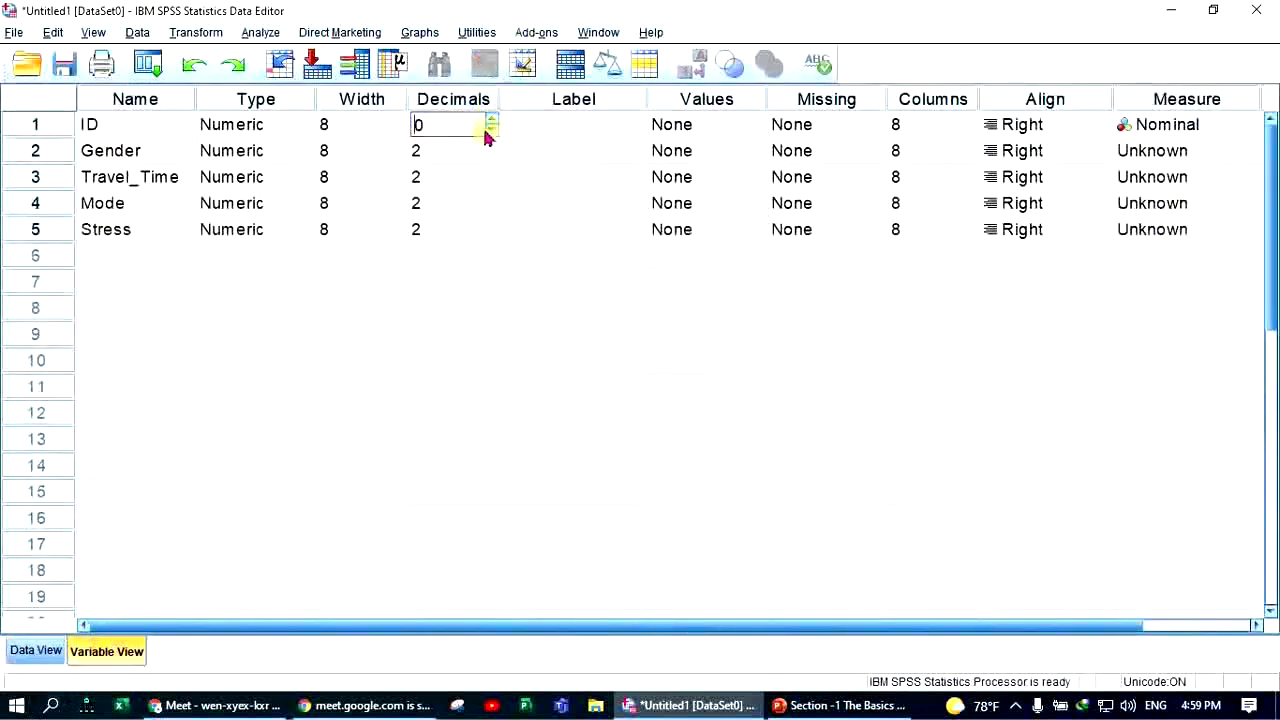
pyautogui.click(463, 150)
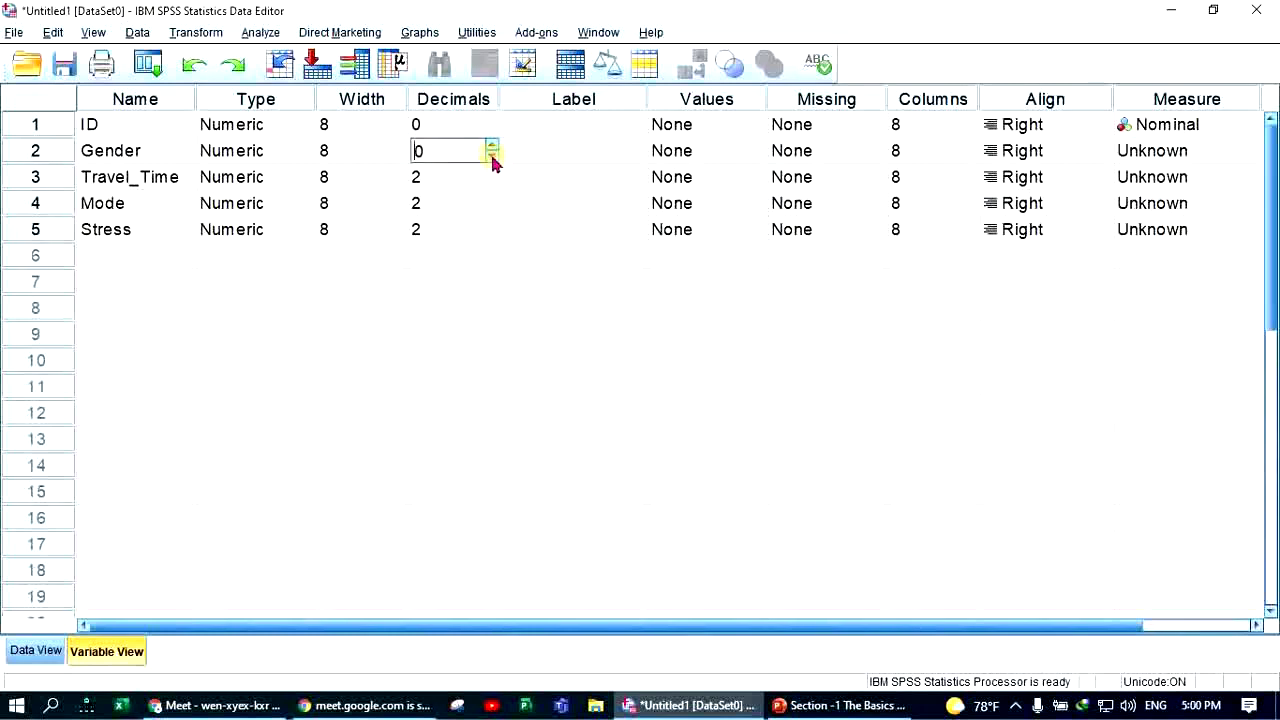
pyautogui.click(453, 175)
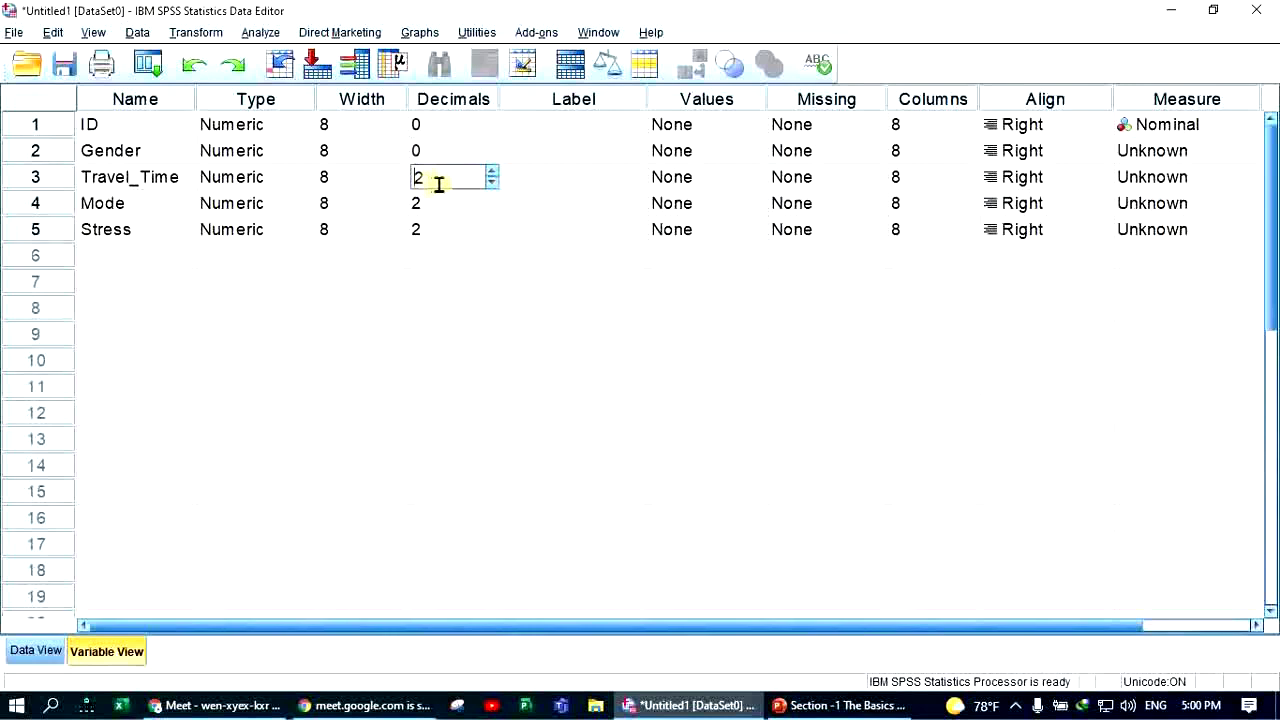
# - Set the decimals of Mode and Stress to 0
pyautogui.click(445, 203)
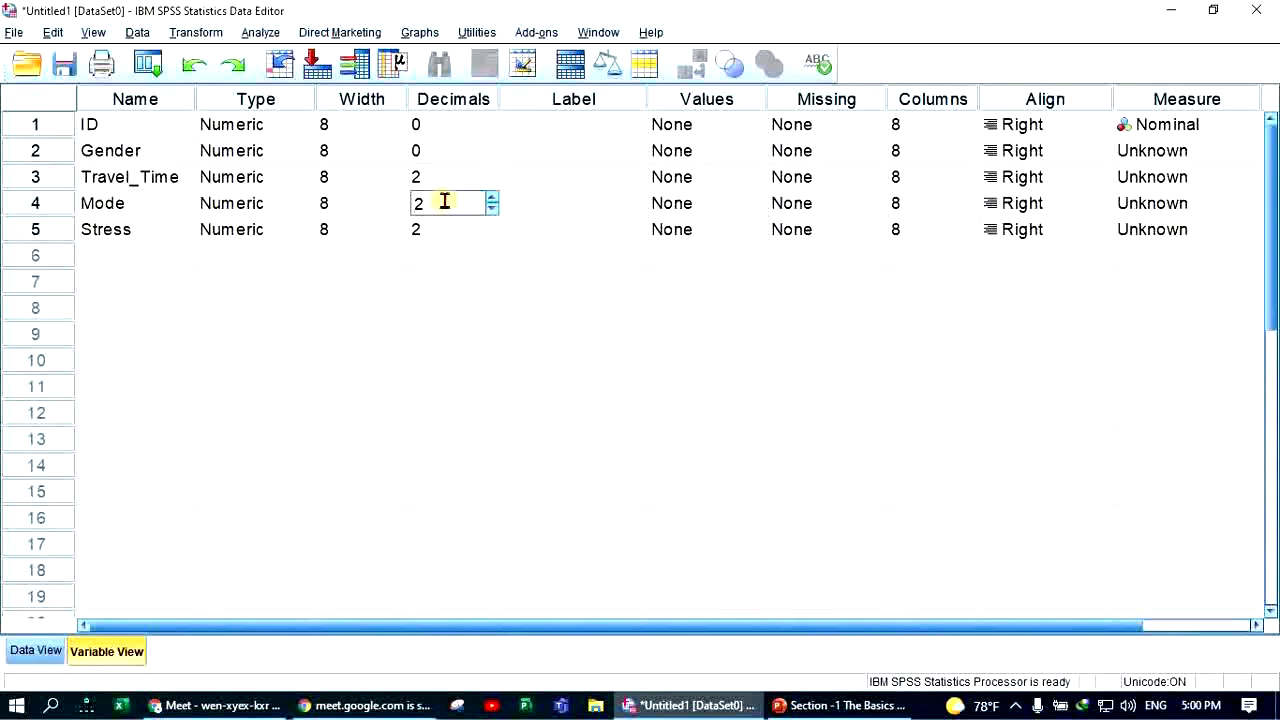
pyautogui.click(491, 199)
pyautogui.click(491, 199)
pyautogui.click(491, 208)
pyautogui.click(491, 208)
pyautogui.click(491, 208)
pyautogui.click(491, 208)
pyautogui.click(443, 230)
pyautogui.click(491, 235)
pyautogui.click(491, 235)
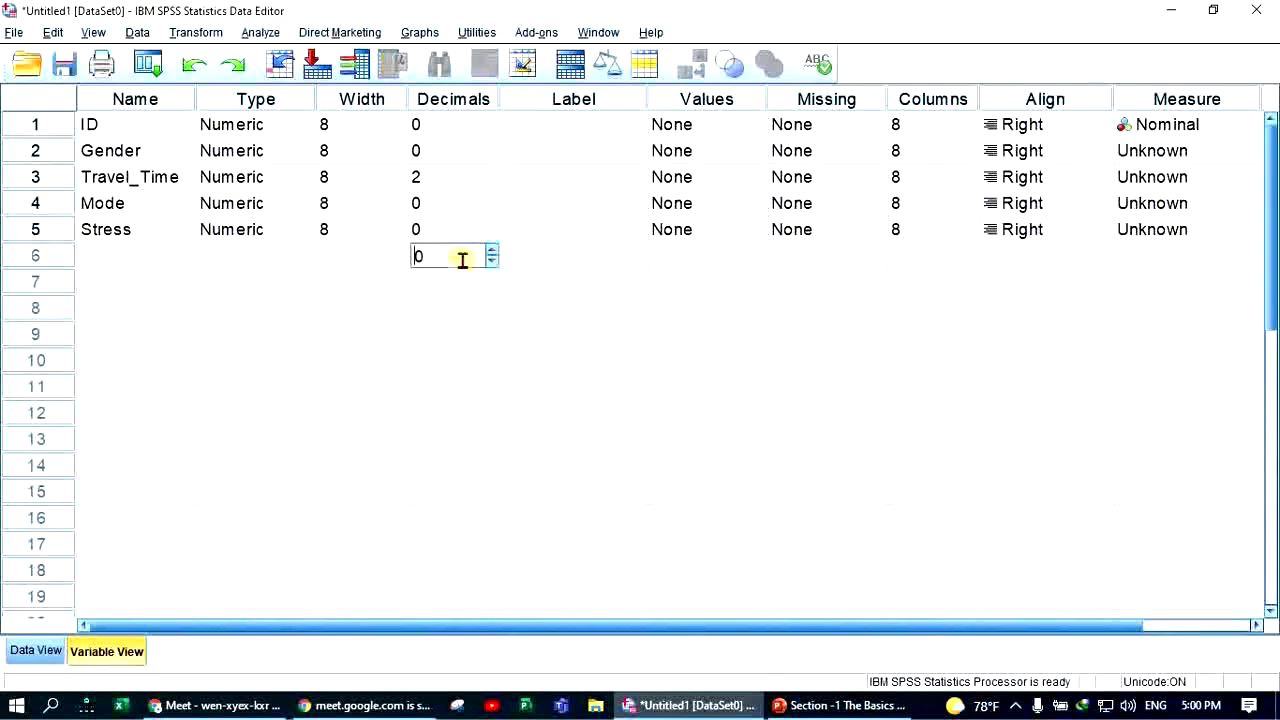
# - Review the Decimals and Label columns and the five variable names, and select the label cell of Travel_Time
pyautogui.click(464, 102)
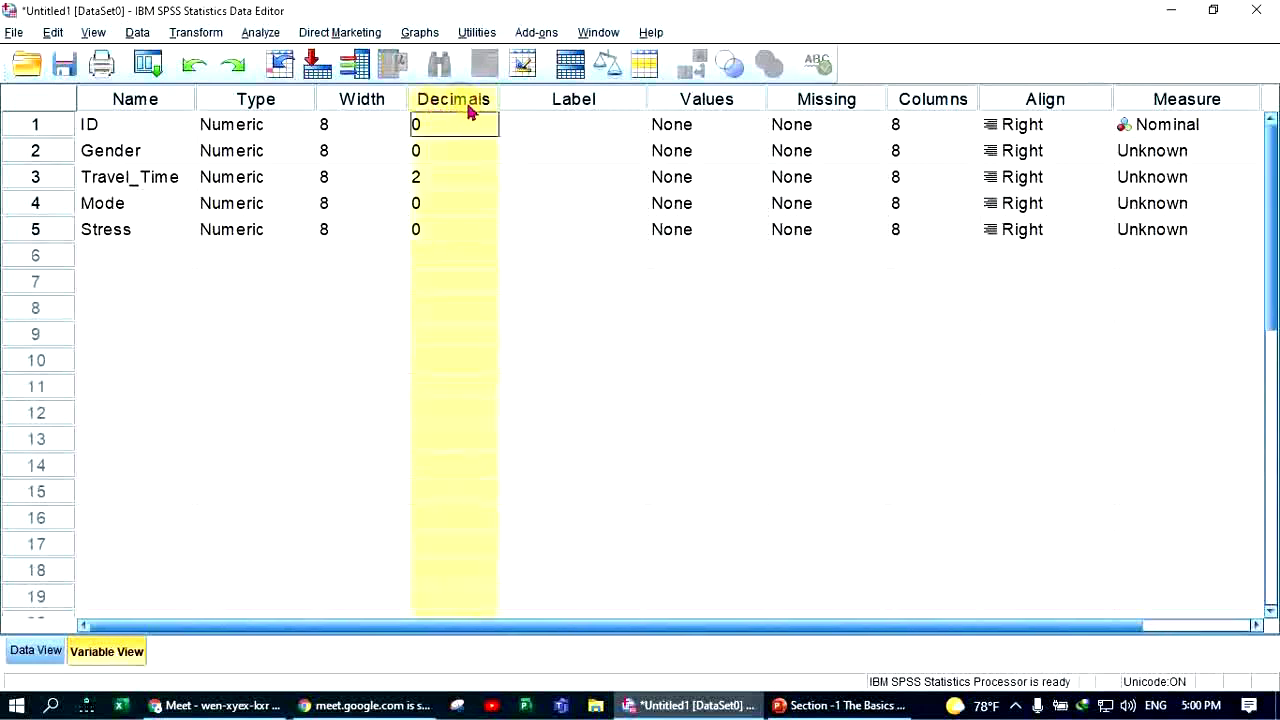
pyautogui.click(590, 99)
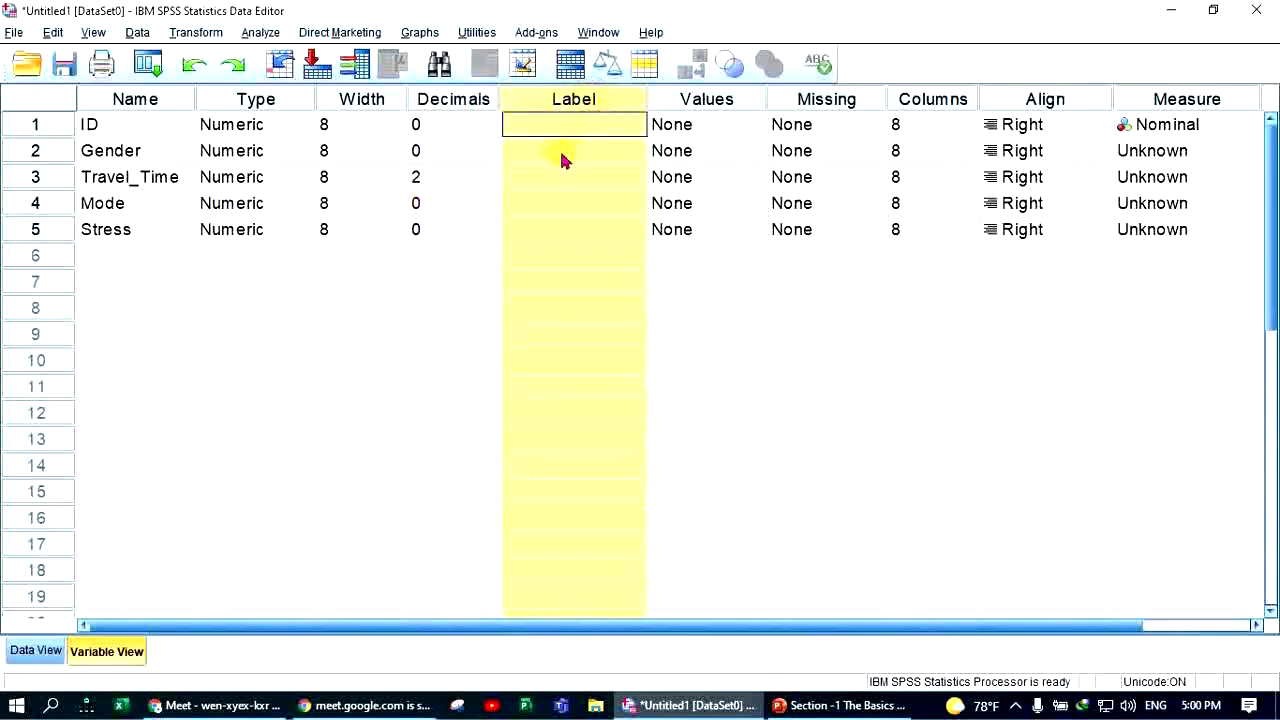
pyautogui.click(156, 177)
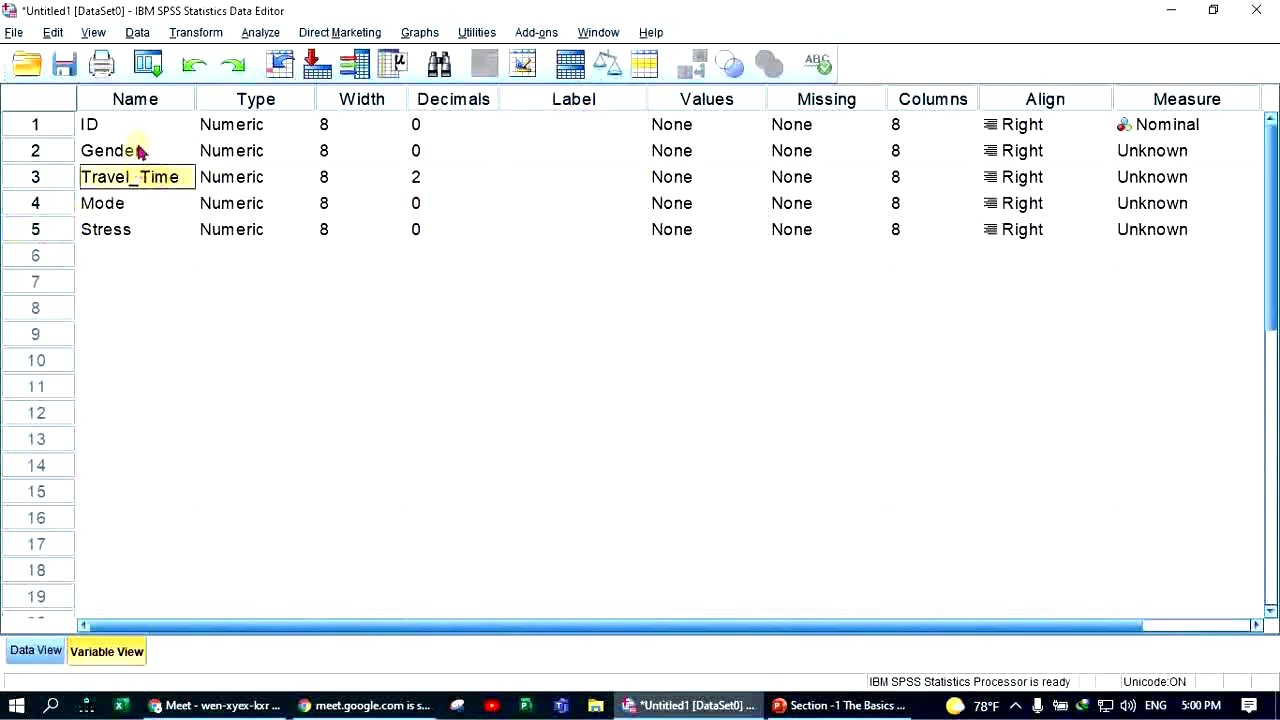
pyautogui.moveTo(148, 120); pyautogui.dragTo(129, 240)
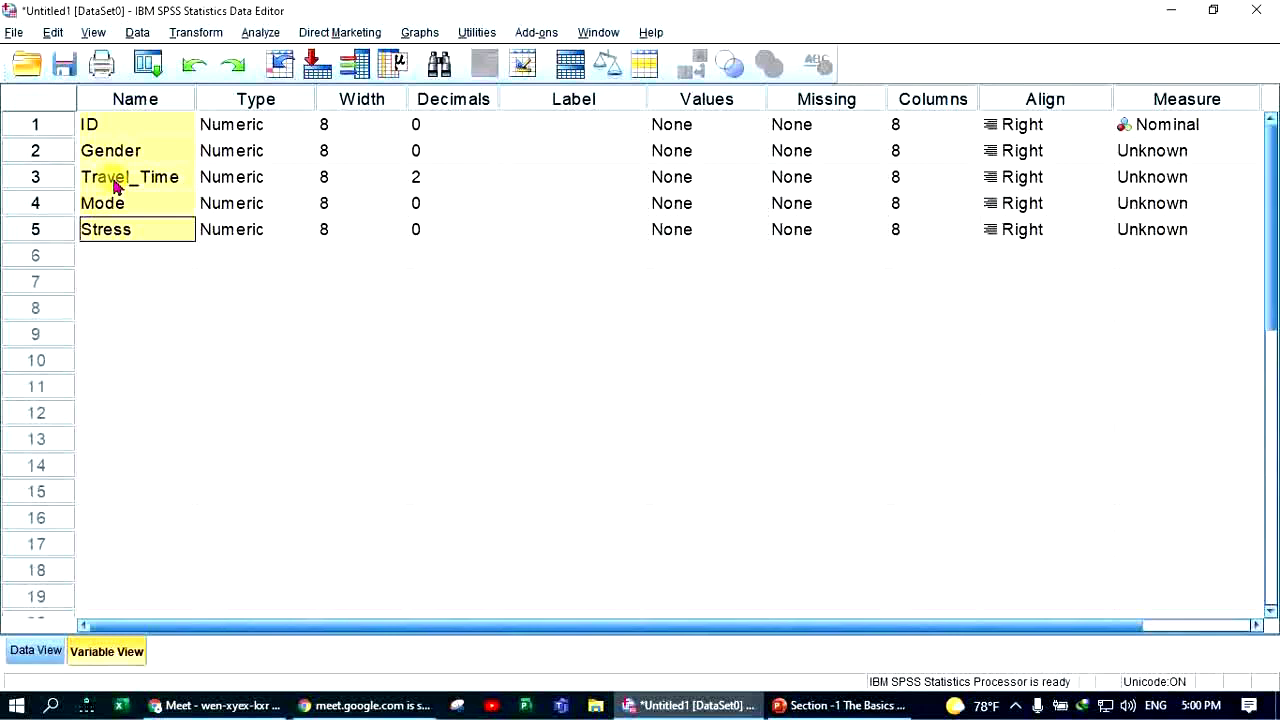
pyautogui.click(524, 181)
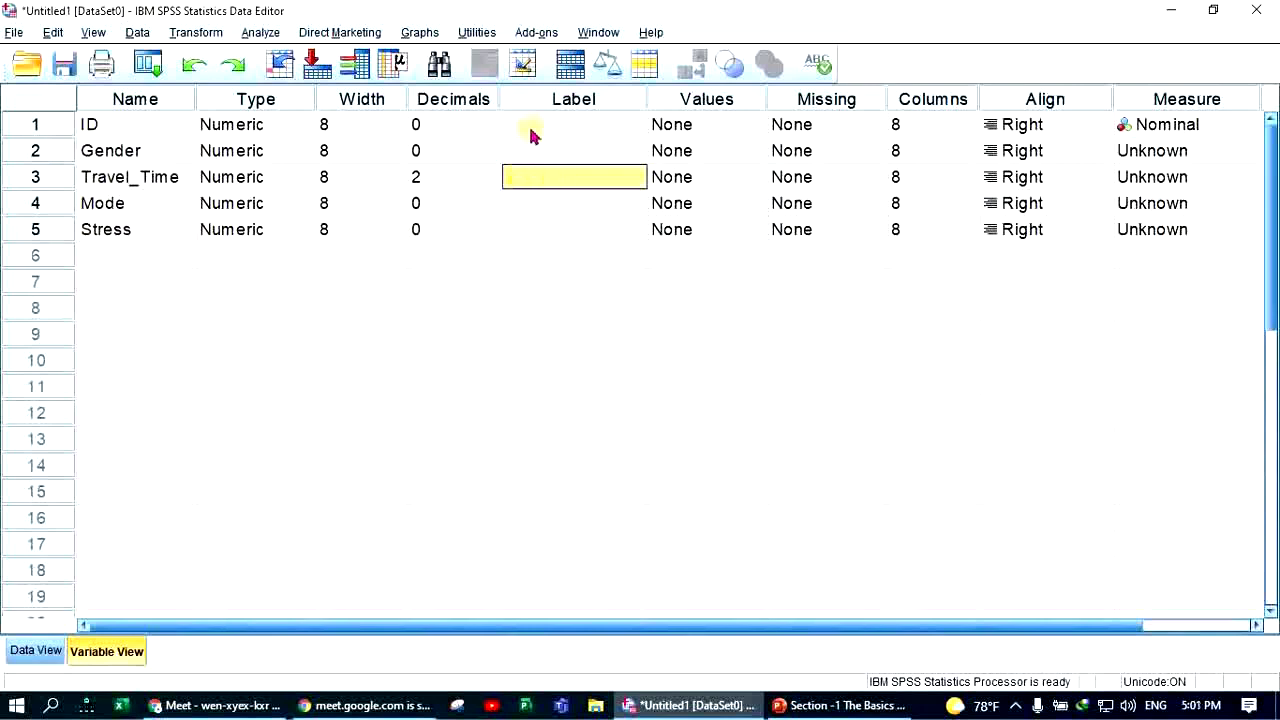
# - Label the ID variable "Particpant ID" and the Gender variable "Gender"
pyautogui.click(532, 128)
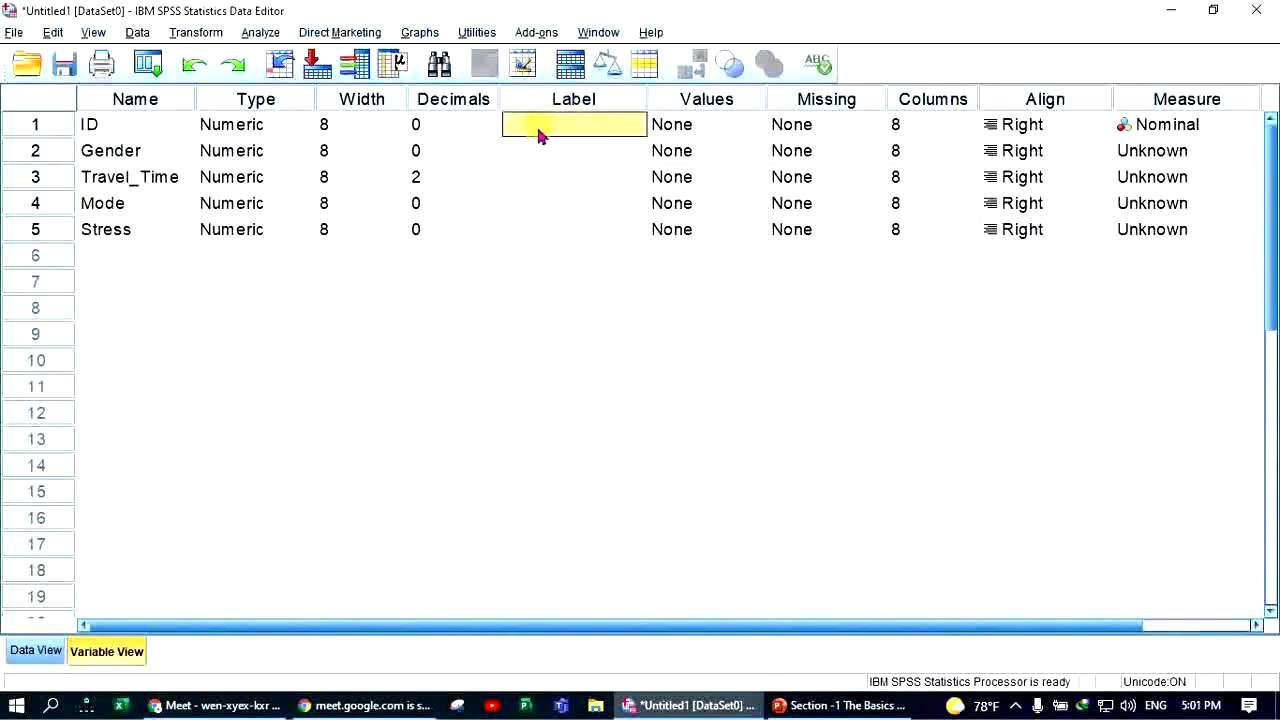
pyautogui.write('Par')
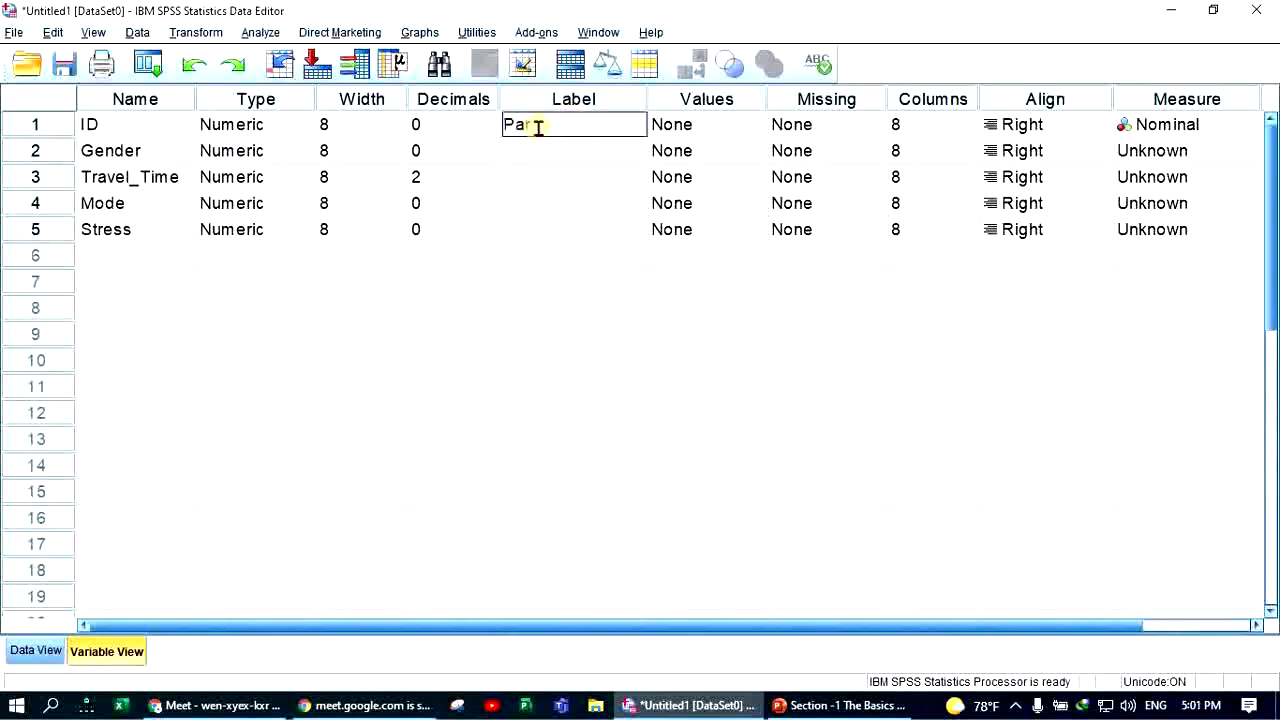
pyautogui.write('ticipant ID')
pyautogui.click(548, 153)
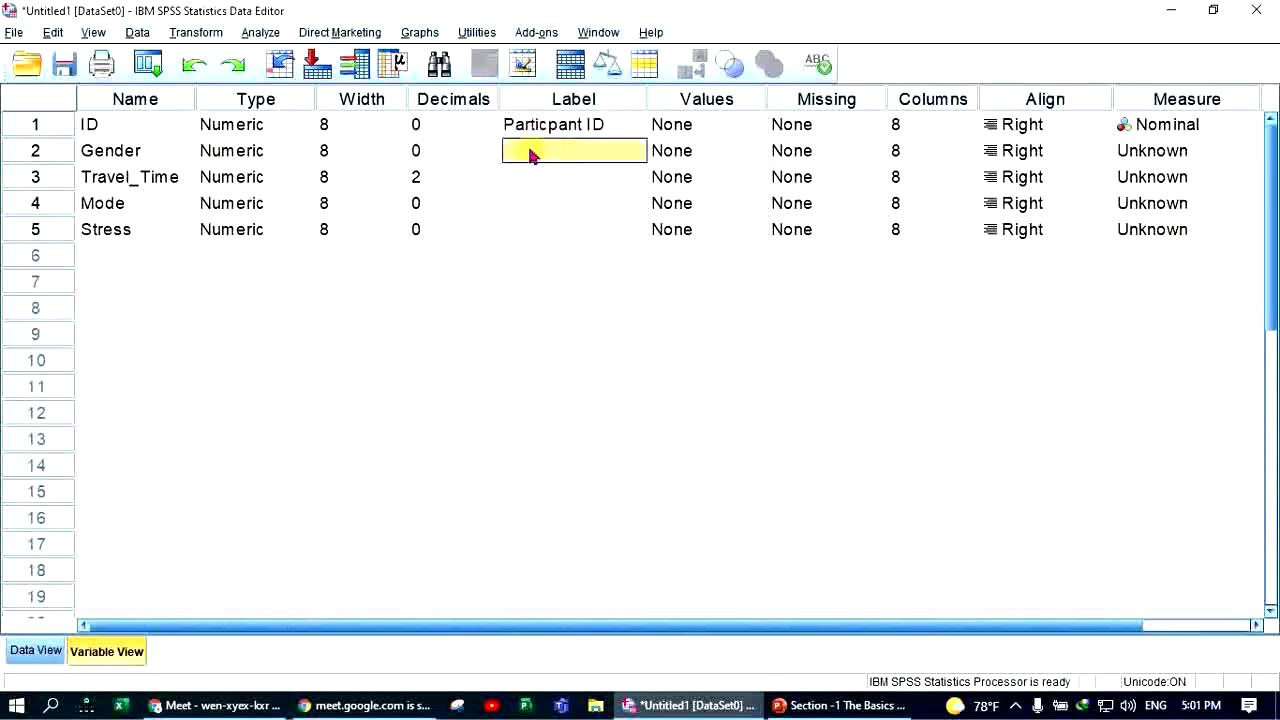
pyautogui.write('G')
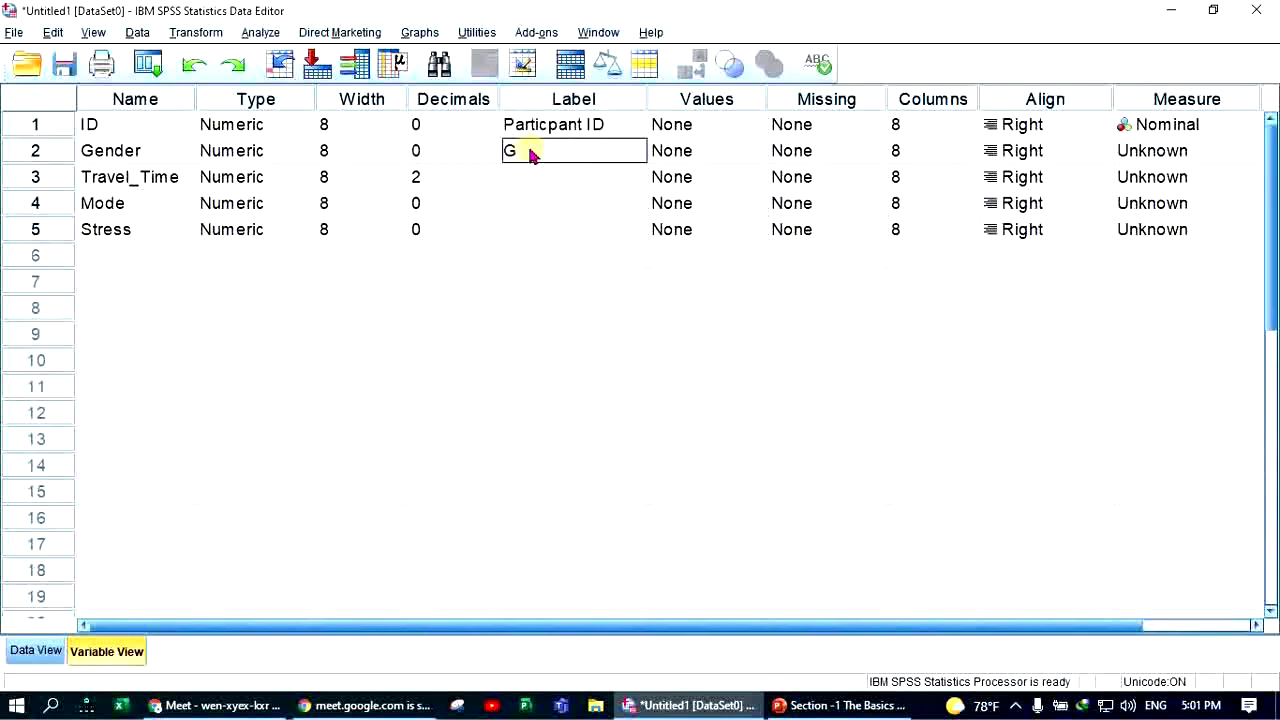
pyautogui.write('ender')
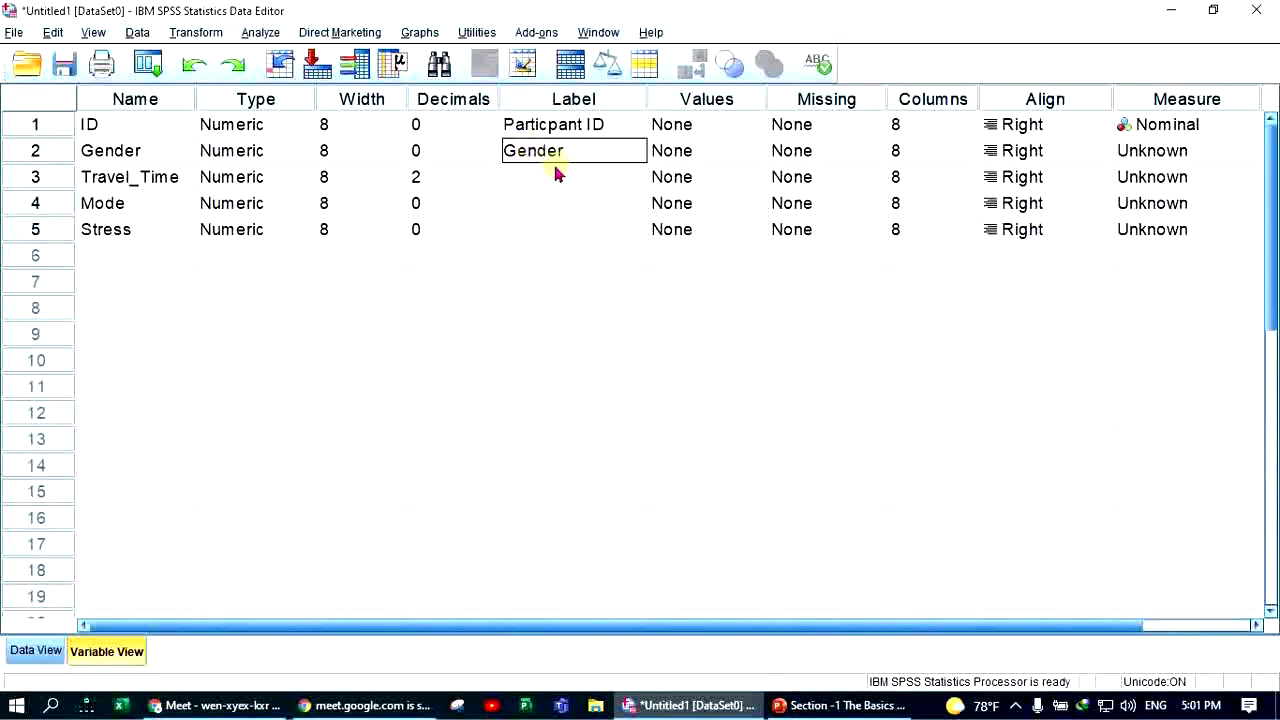
# - Label Travel_Time "Travel time it take to University" and widen the Label column to fit the whole text
pyautogui.click(544, 180)
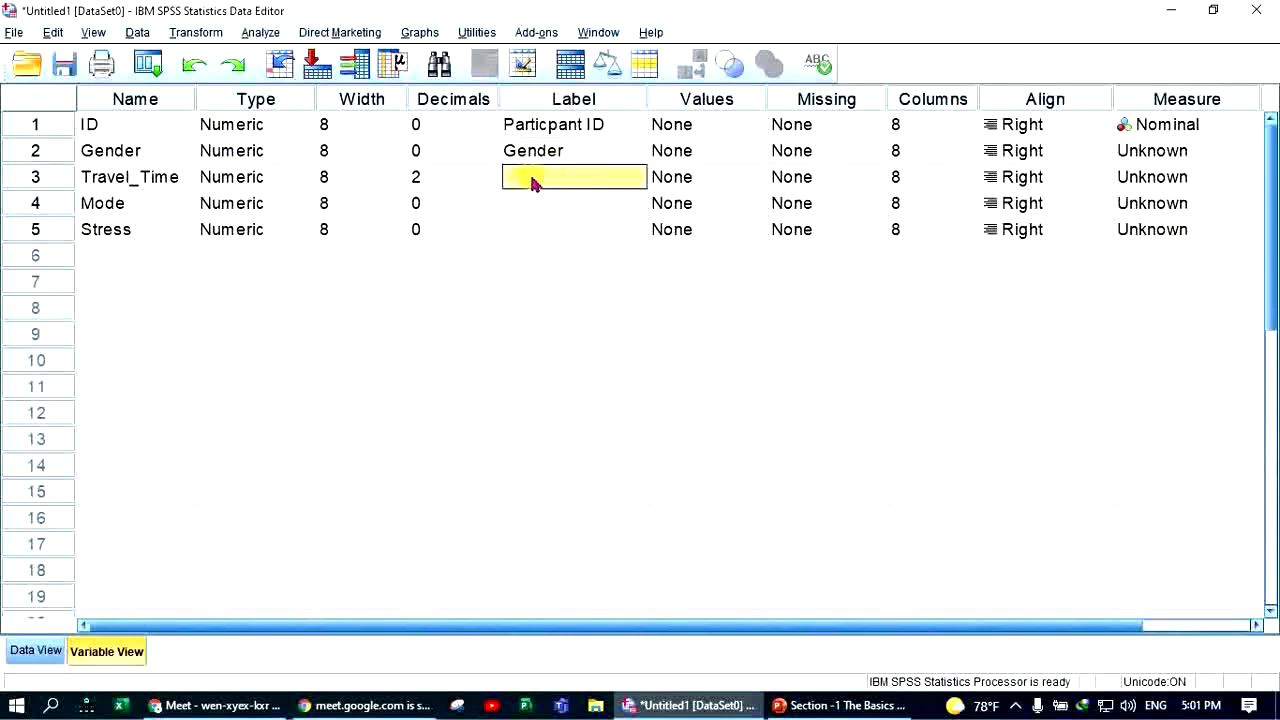
pyautogui.write('Travel')
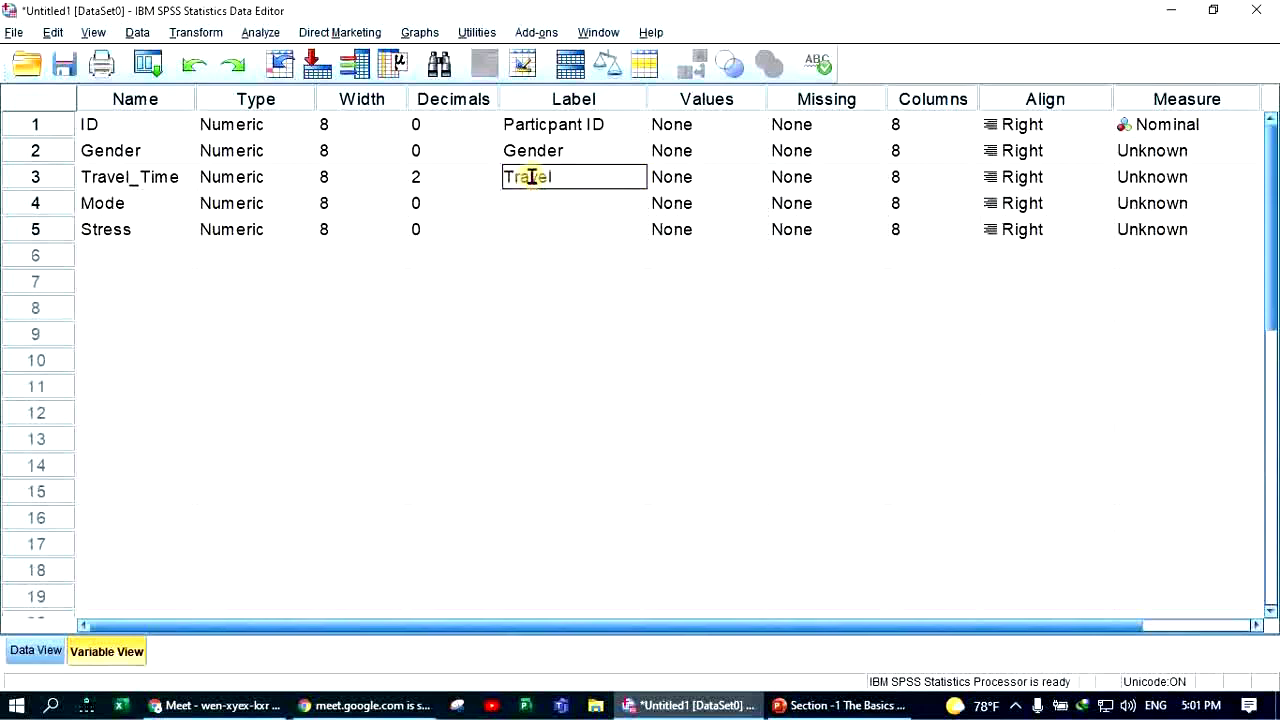
pyautogui.write(' time')
pyautogui.write(' it')
pyautogui.write(' take')
pyautogui.write(' to')
pyautogui.write(' Univers')
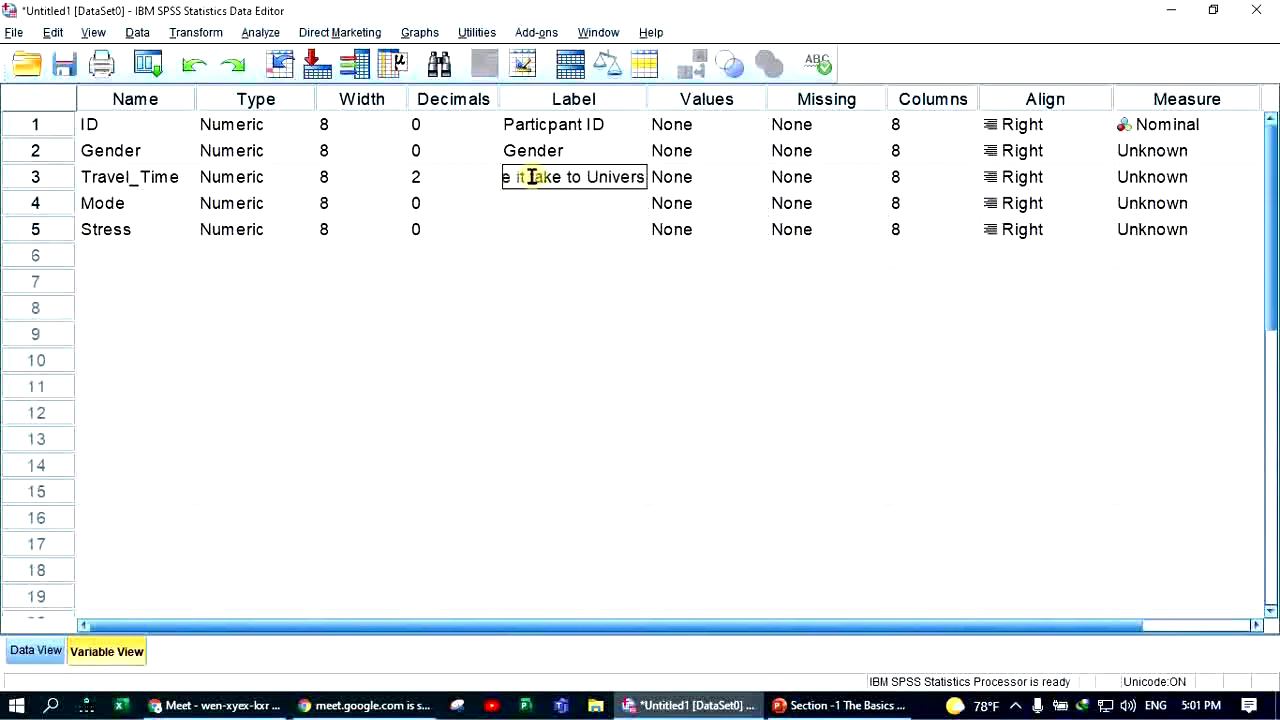
pyautogui.write('ity')
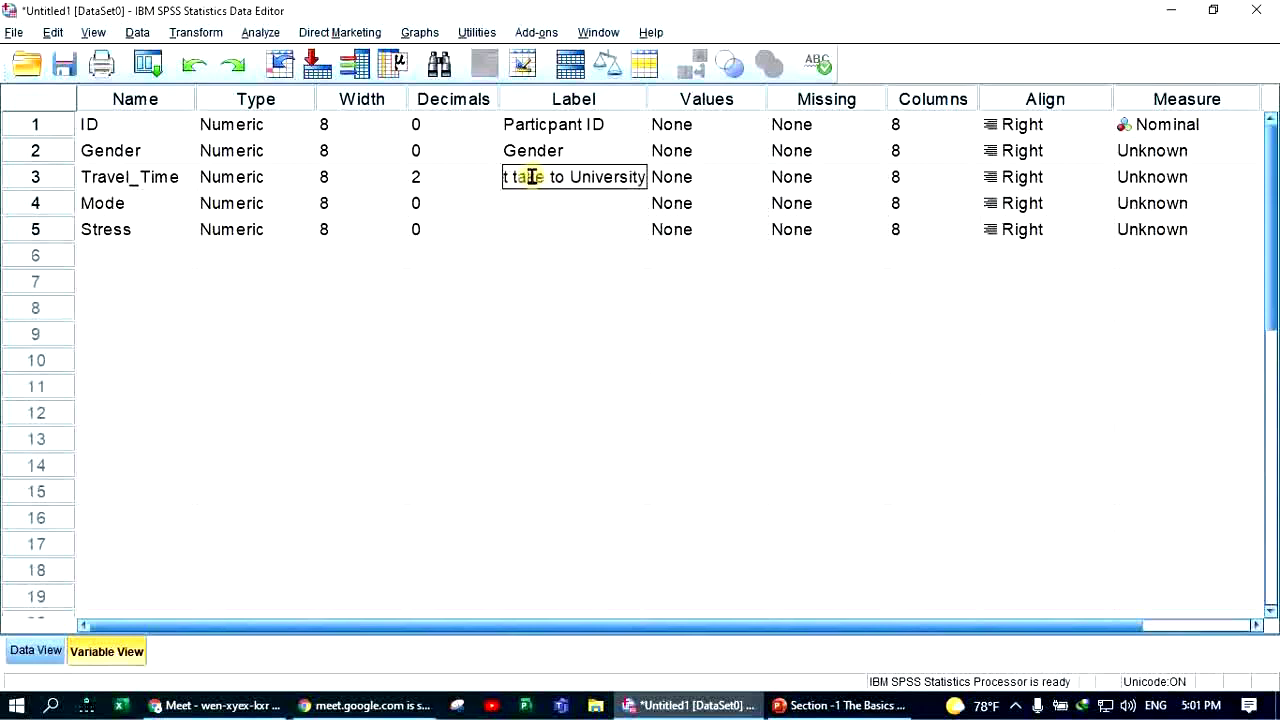
pyautogui.click(534, 199)
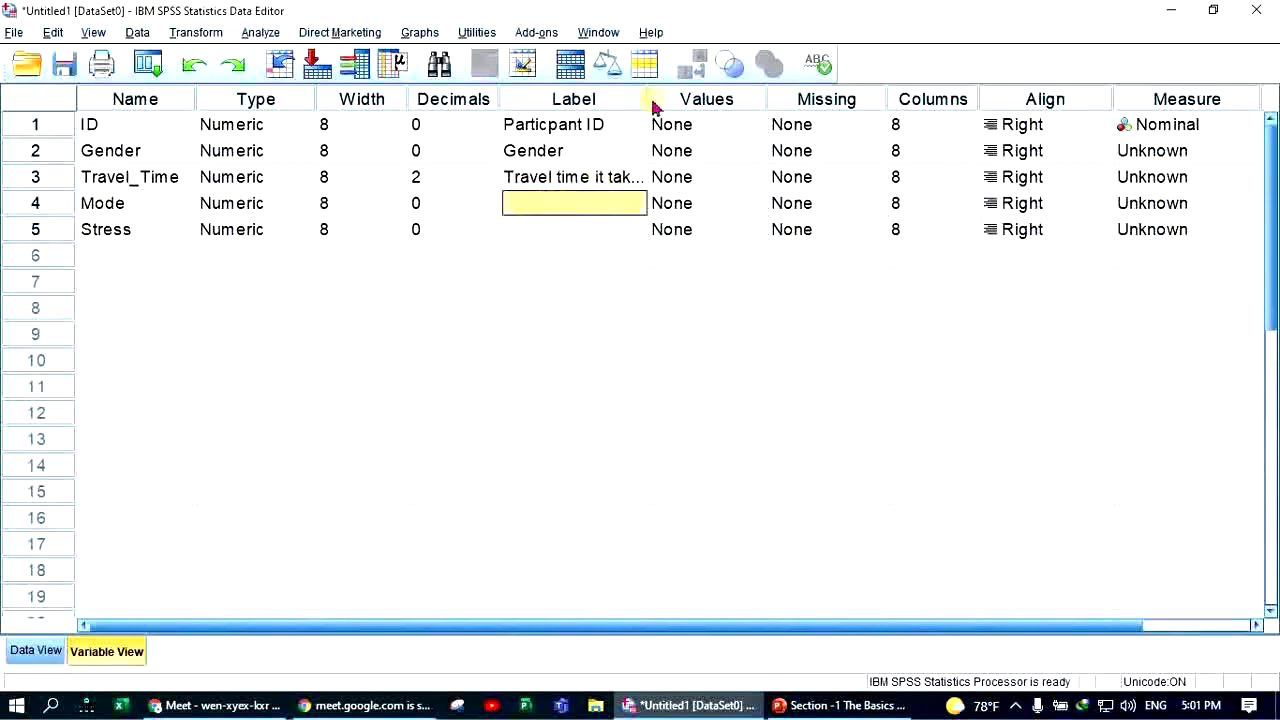
pyautogui.moveTo(646, 97); pyautogui.dragTo(748, 140)
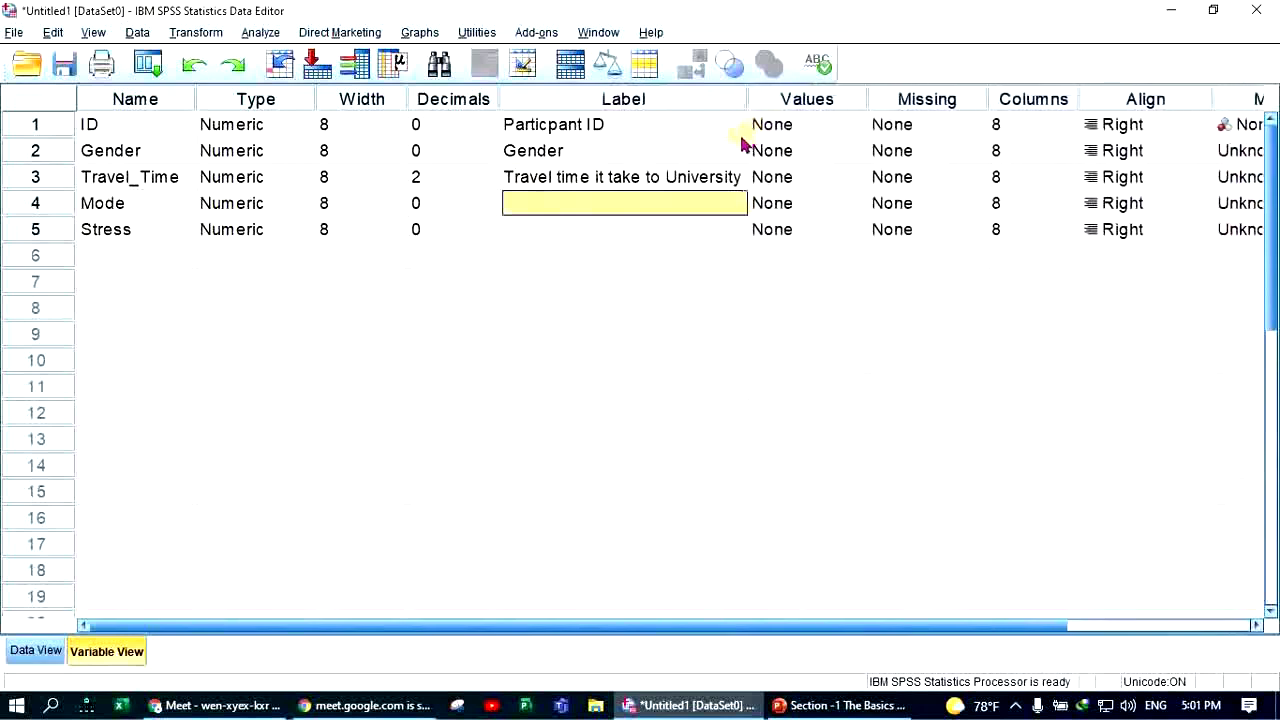
# - Compare the Label column with the Name column and reread the label of Travel_Time
pyautogui.click(640, 100)
pyautogui.click(133, 97)
pyautogui.click(545, 178)
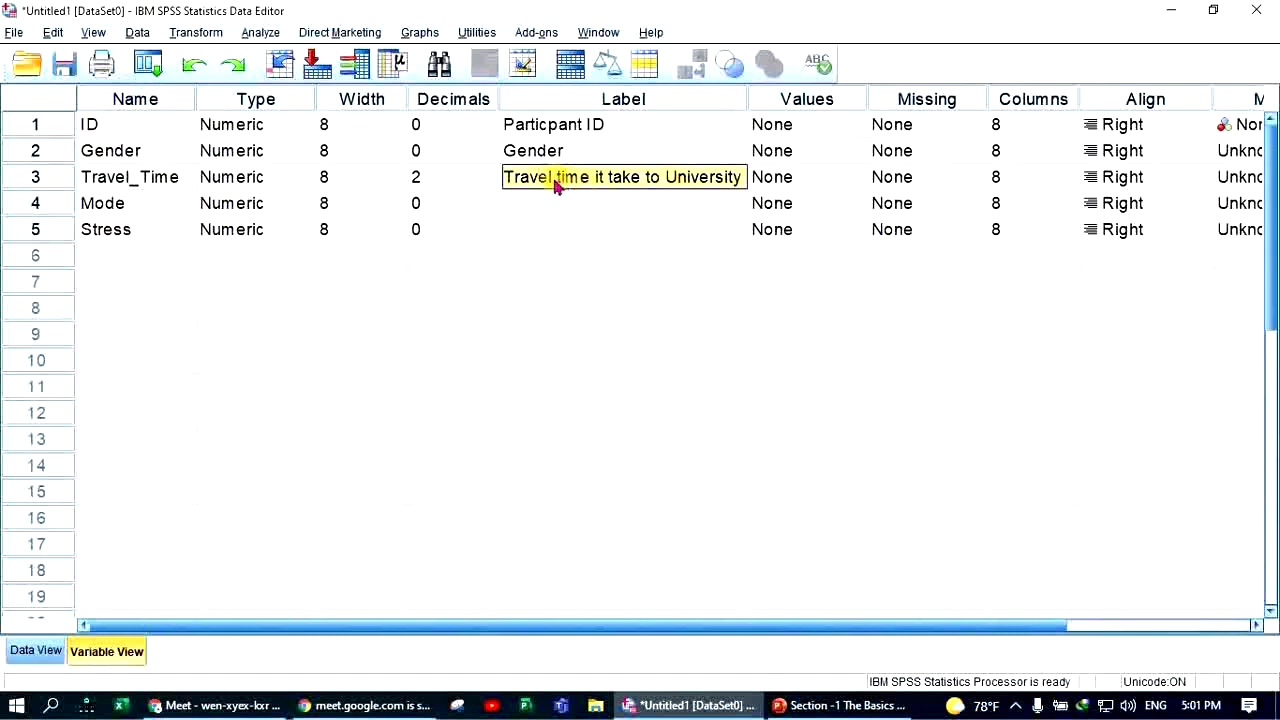
pyautogui.doubleClick(565, 177)
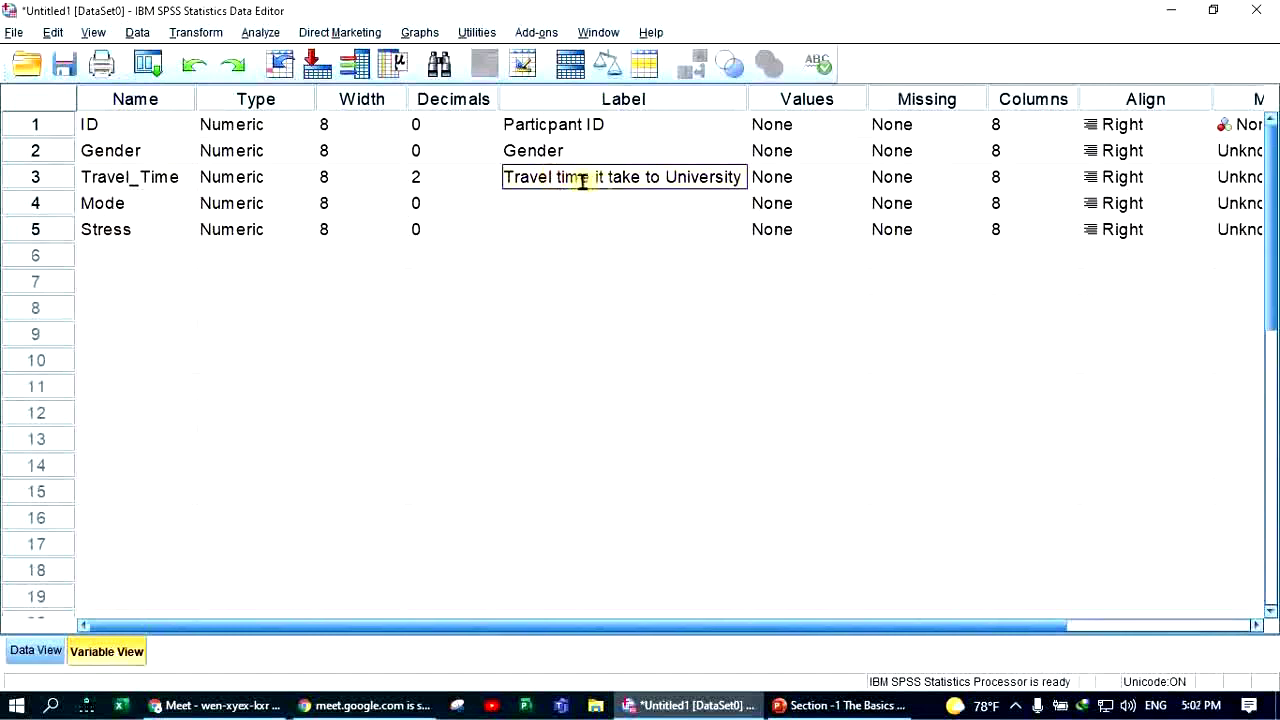
pyautogui.click(623, 180)
pyautogui.click(630, 203)
pyautogui.click(640, 182)
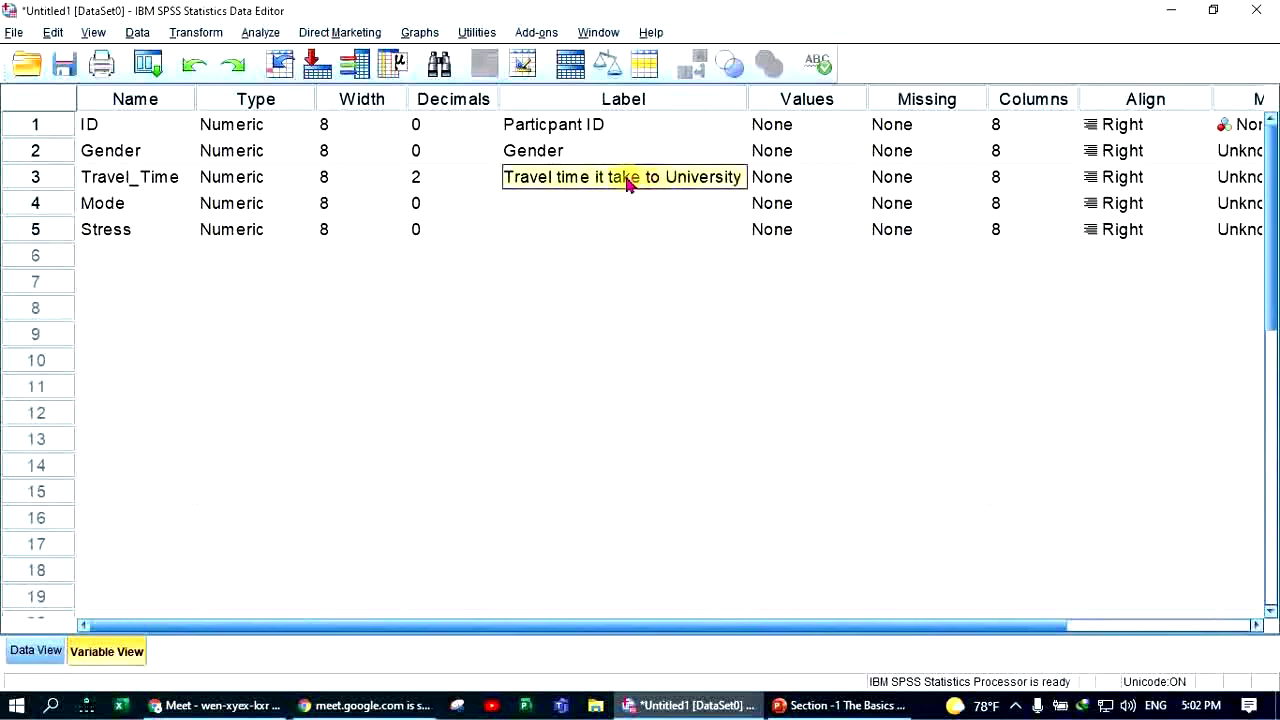
# - Label the Mode variable "Mode of Transport used to Uni"
pyautogui.click(545, 205)
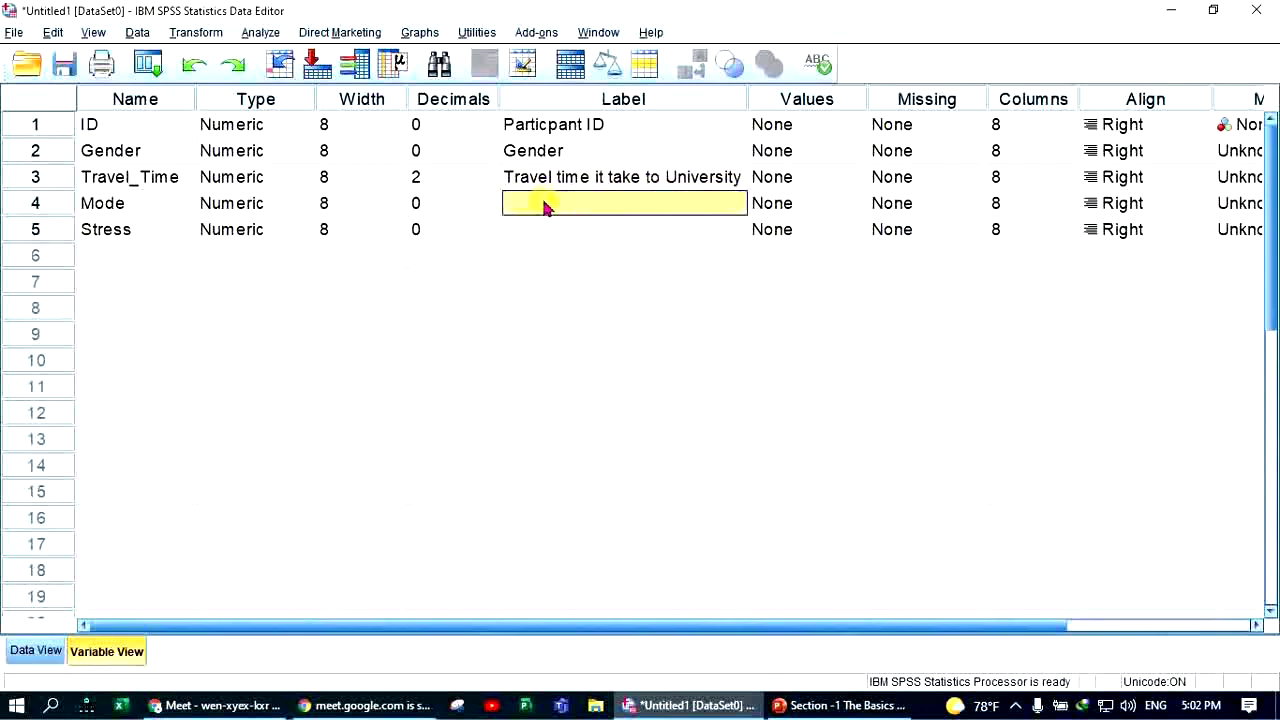
pyautogui.write('Mod')
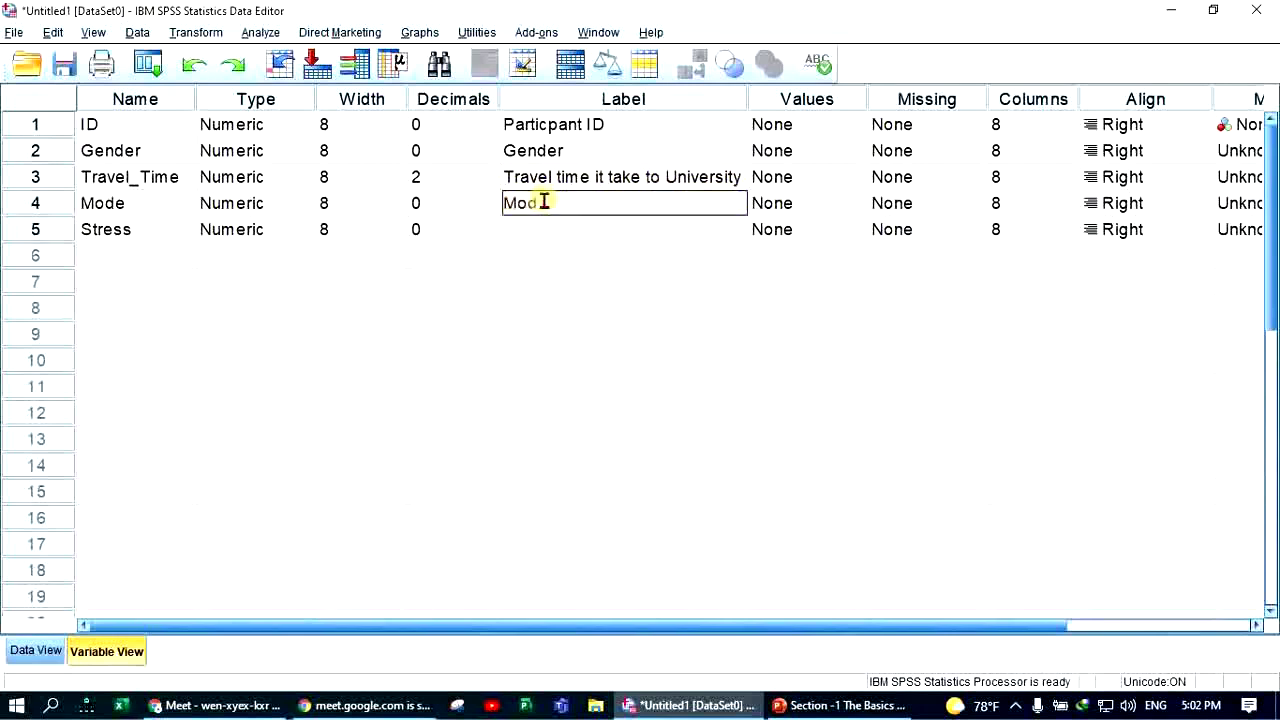
pyautogui.write('e of Transport used')
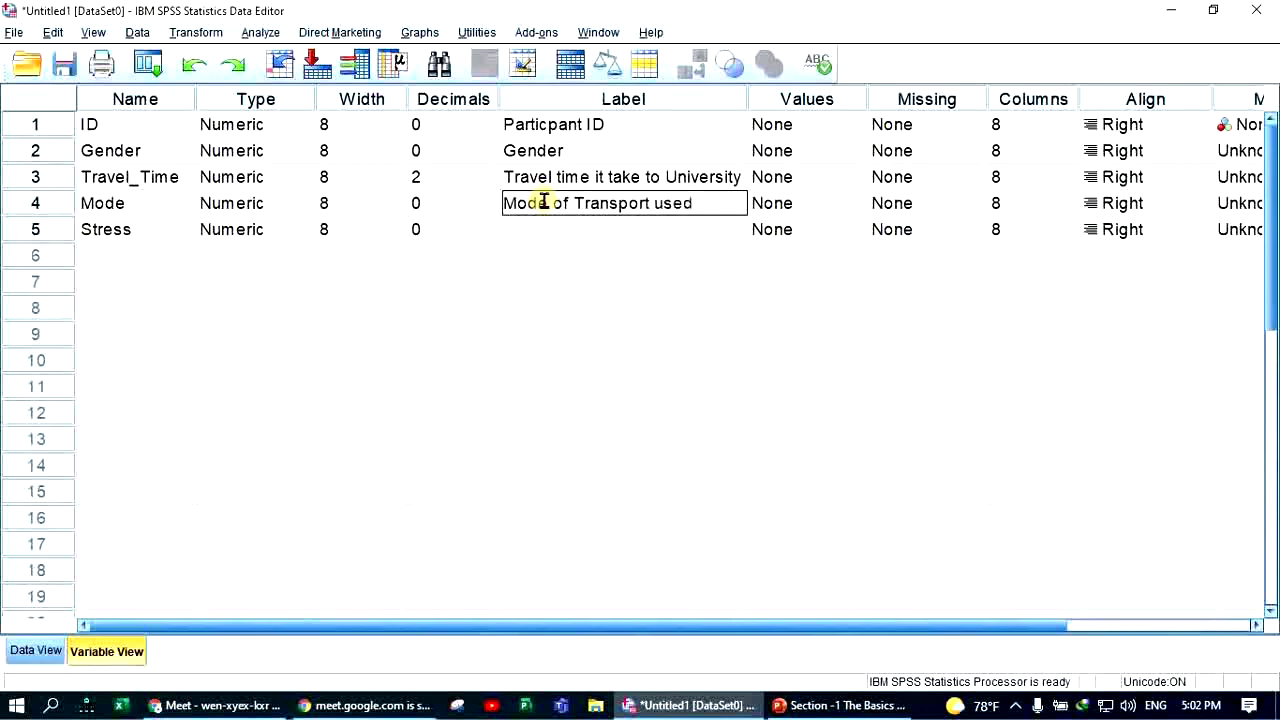
pyautogui.write(' to Go')
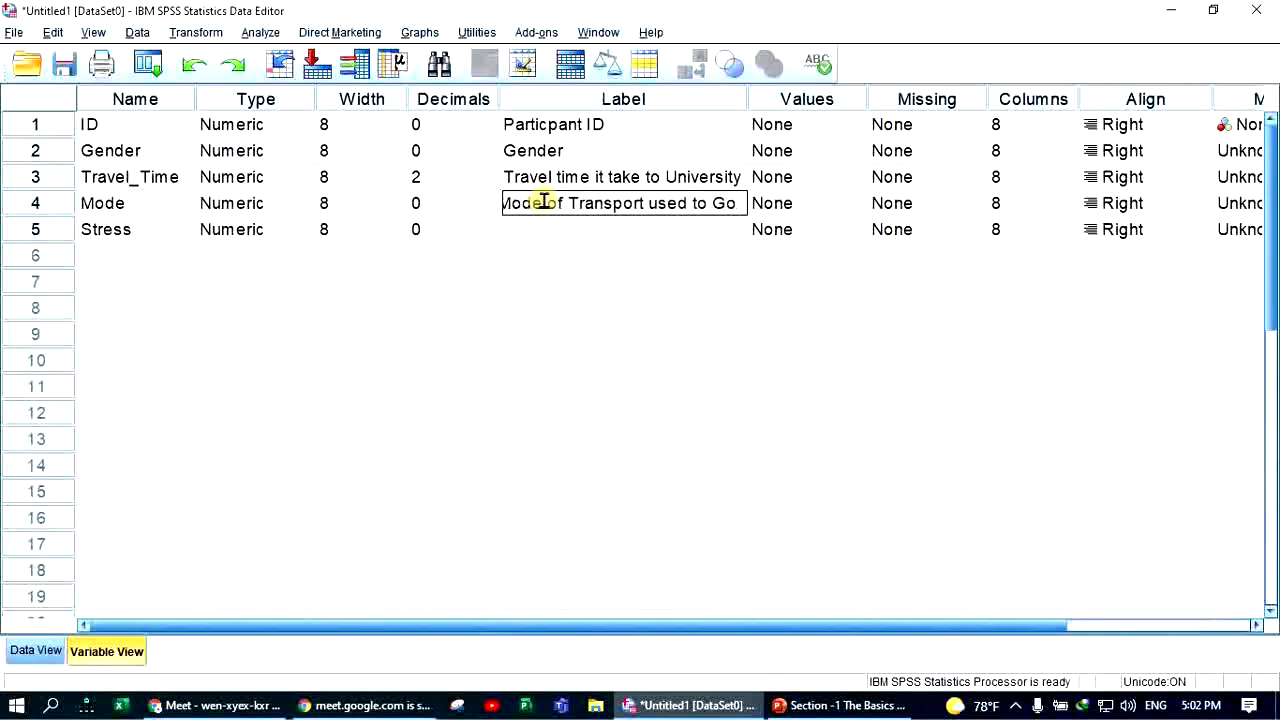
pyautogui.press('BackSpace')
pyautogui.press('BackSpace')
pyautogui.press('BackSpace')
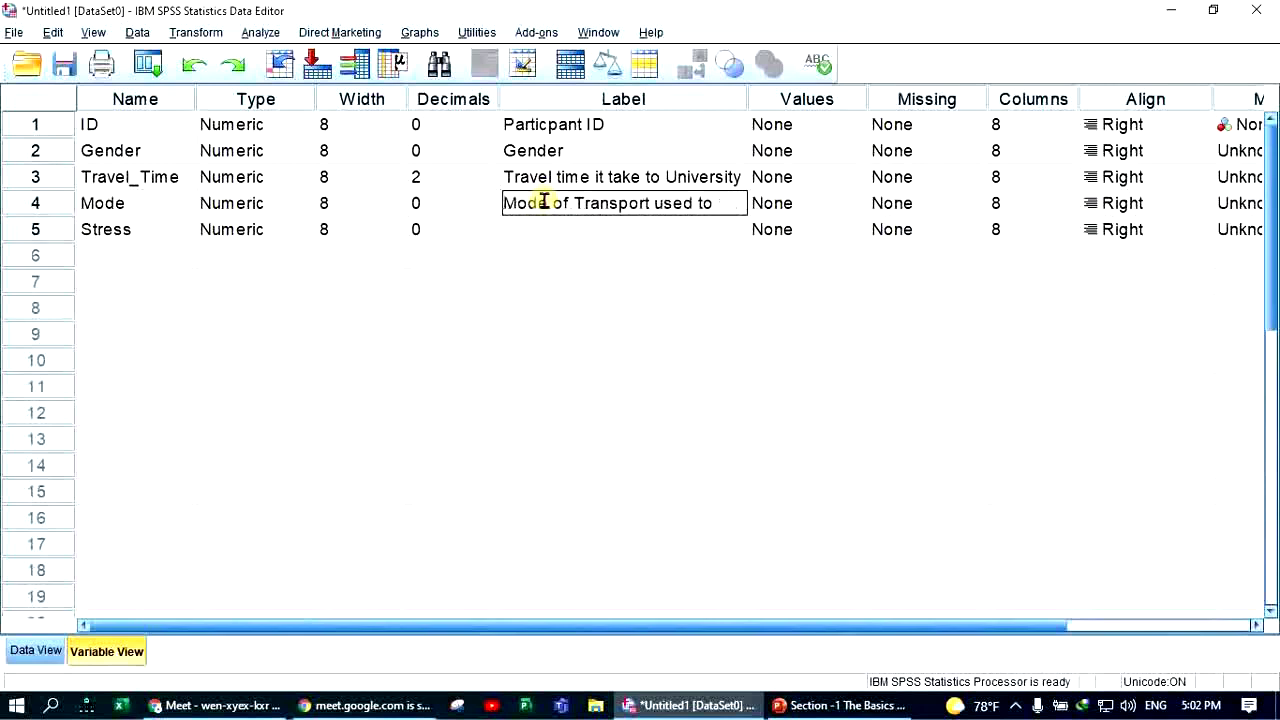
pyautogui.write('Uni')
pyautogui.click(665, 232)
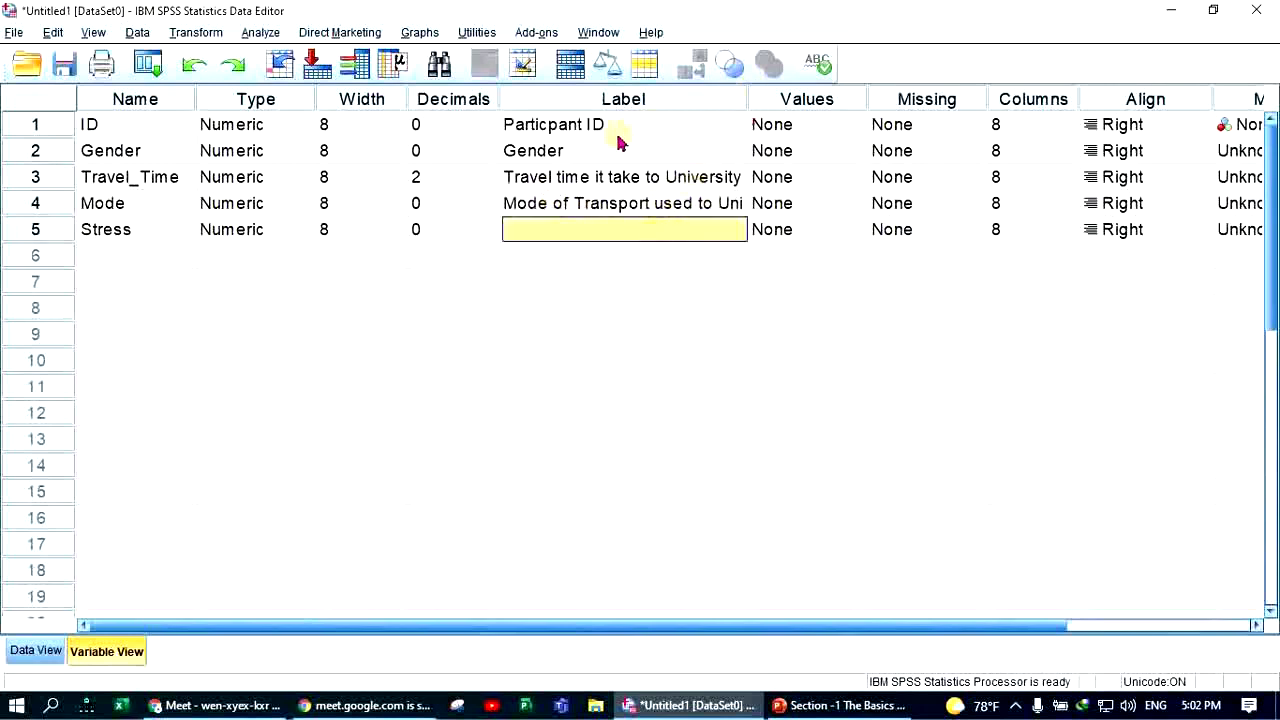
# - Review the labels of ID, Gender, Travel_Time and Mode, and widen the Label column slightly
pyautogui.moveTo(600, 126); pyautogui.dragTo(600, 213)
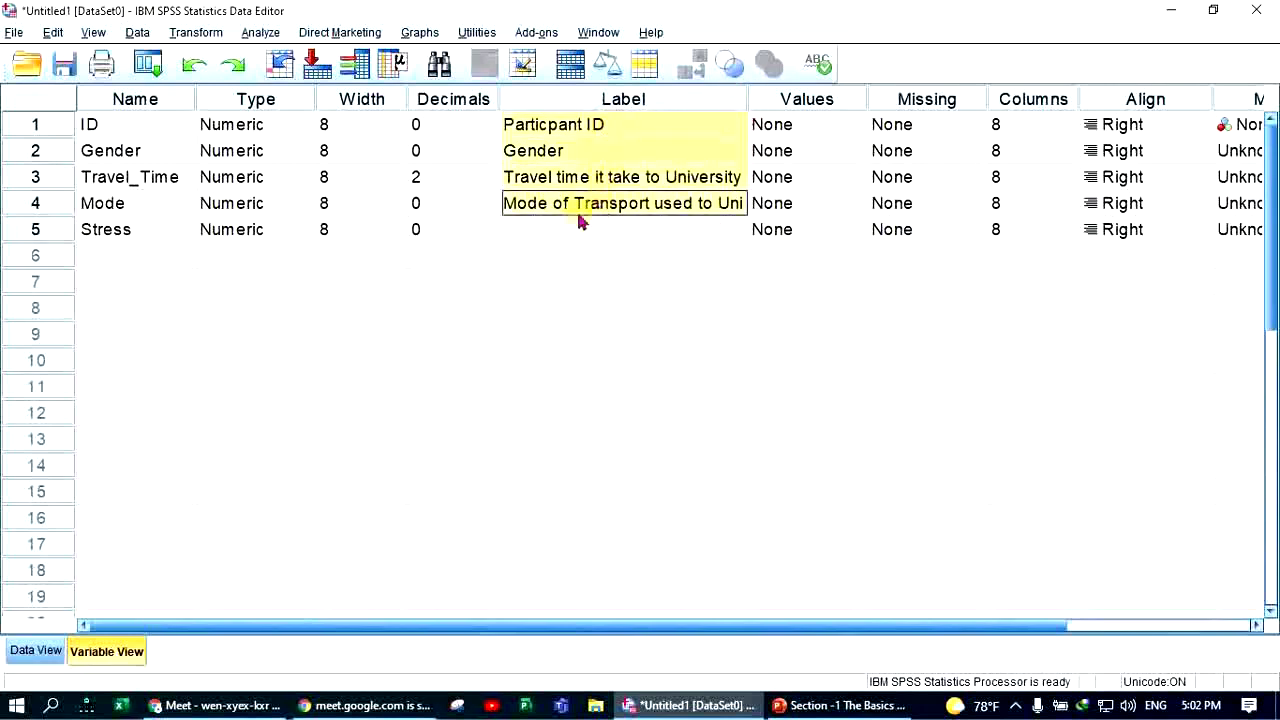
pyautogui.click(582, 229)
pyautogui.moveTo(597, 138); pyautogui.dragTo(586, 209)
pyautogui.moveTo(748, 99); pyautogui.dragTo(750, 132)
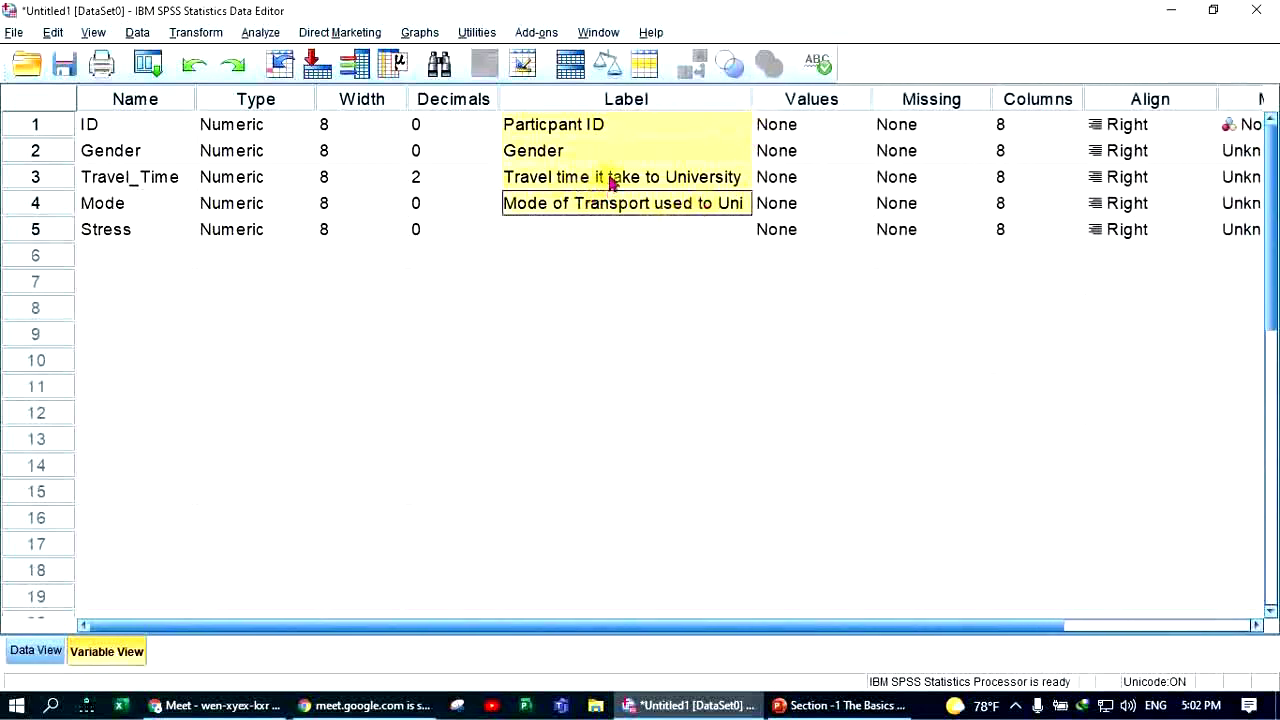
# - Label the Stress variable "Stress level" and fine-tune the width of the Label column
pyautogui.click(573, 234)
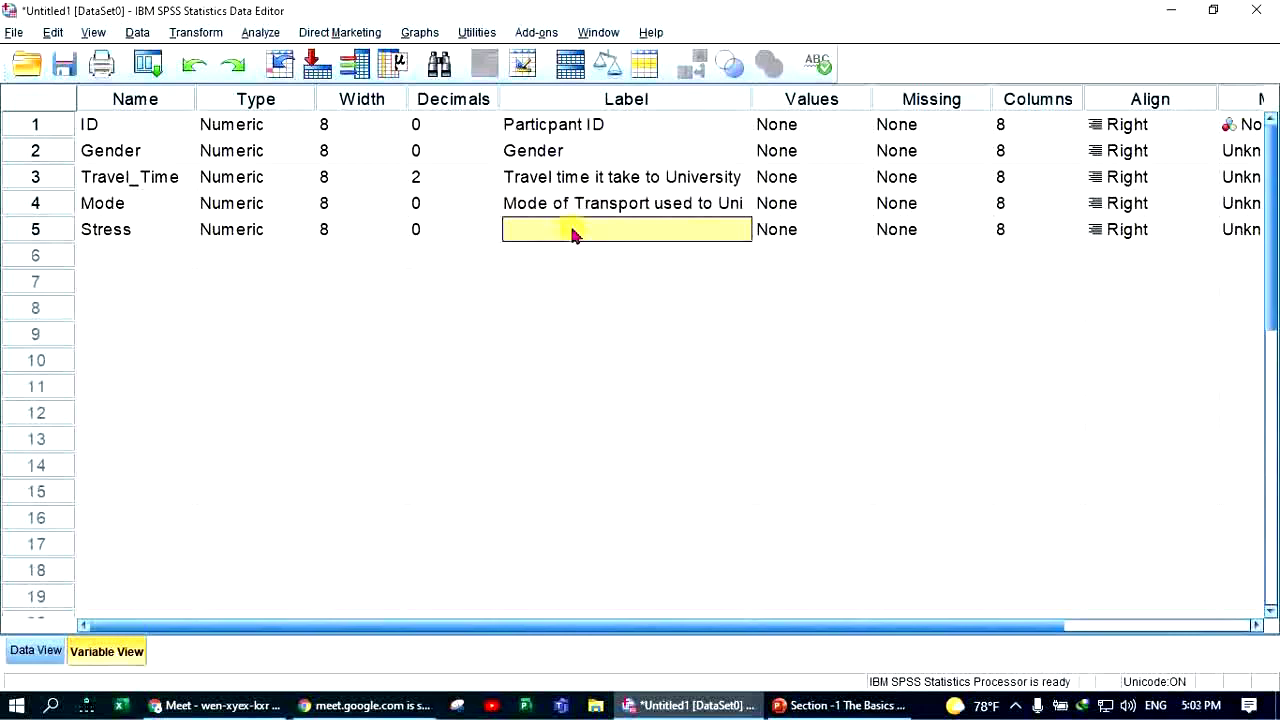
pyautogui.click(556, 229)
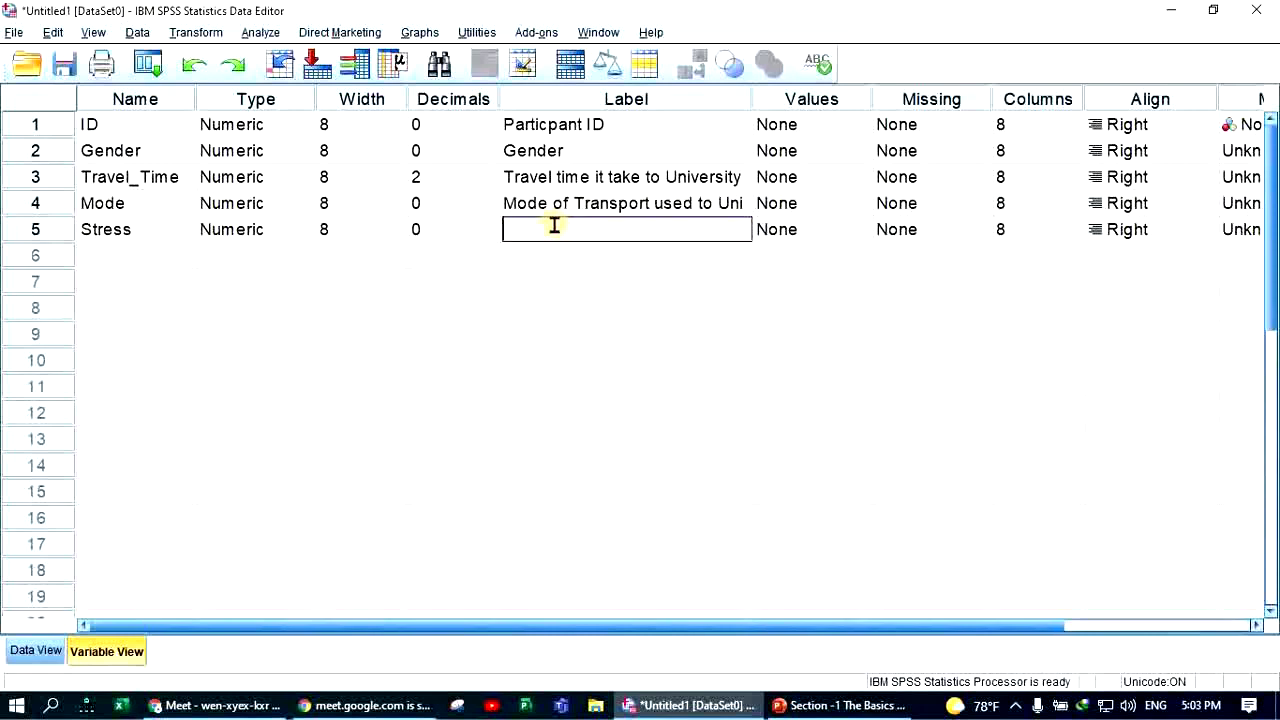
pyautogui.write('Stress level')
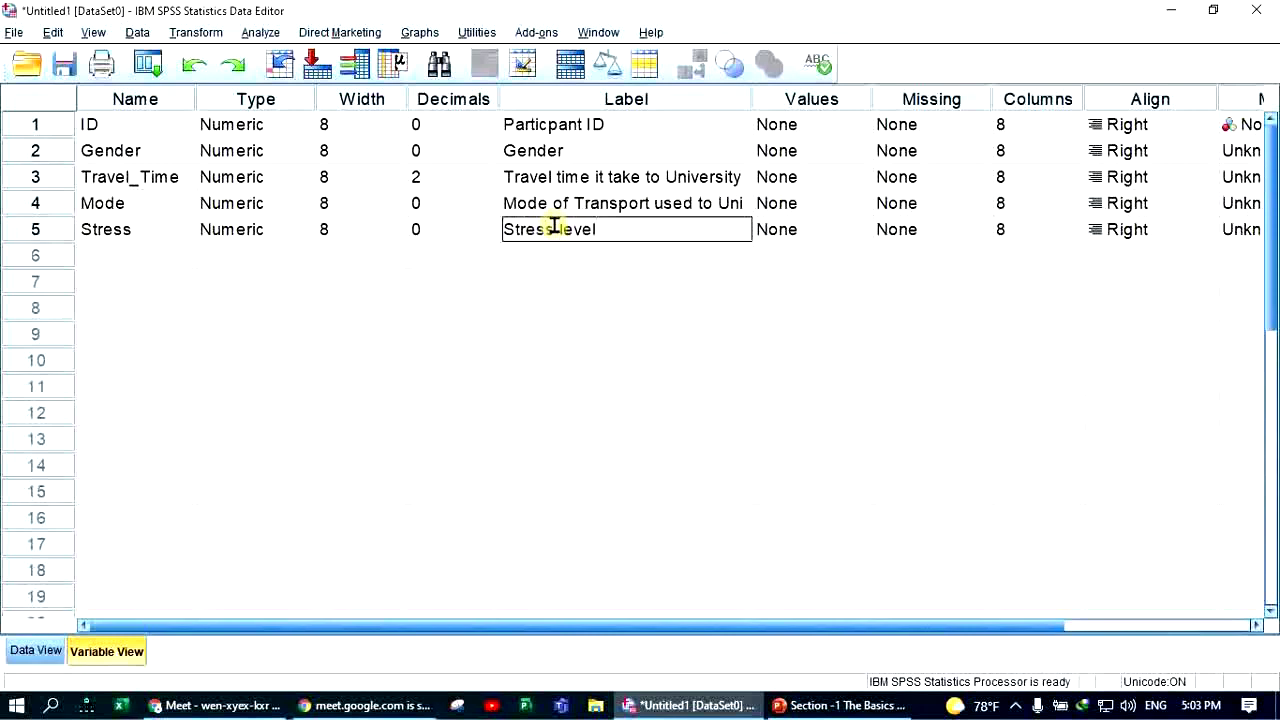
pyautogui.click(614, 308)
pyautogui.click(612, 283)
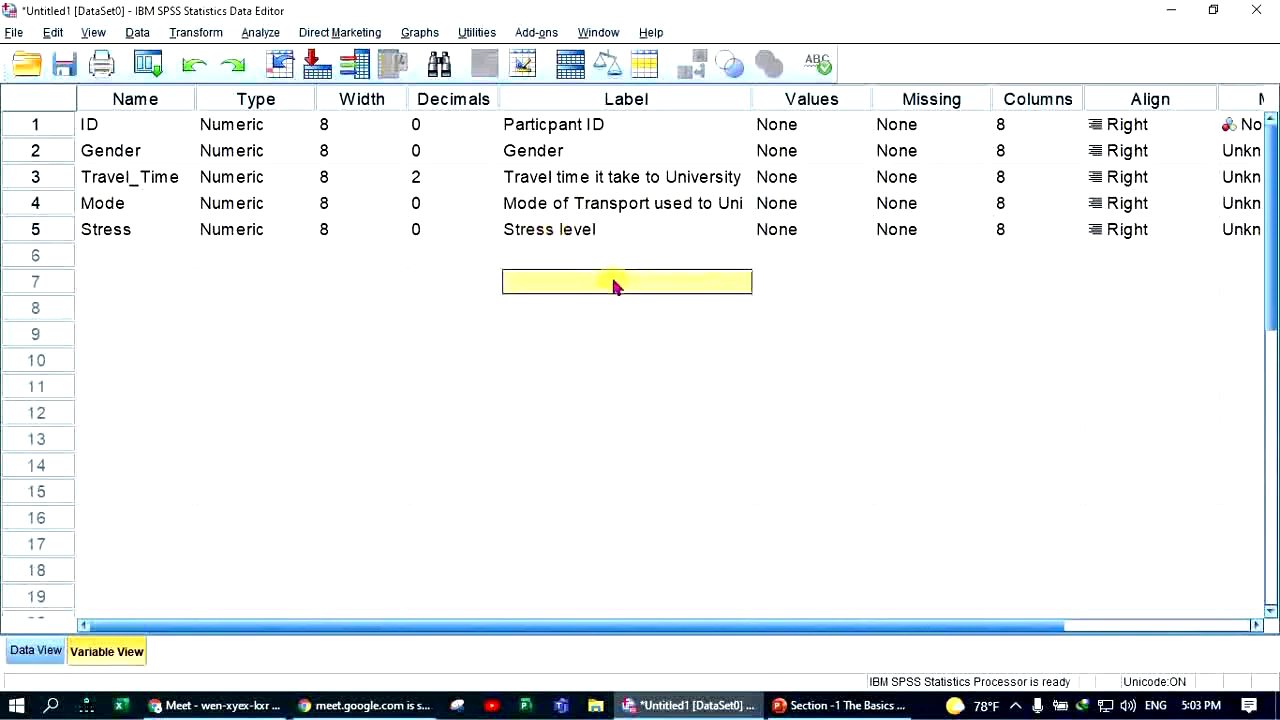
pyautogui.moveTo(755, 96); pyautogui.dragTo(752, 102)
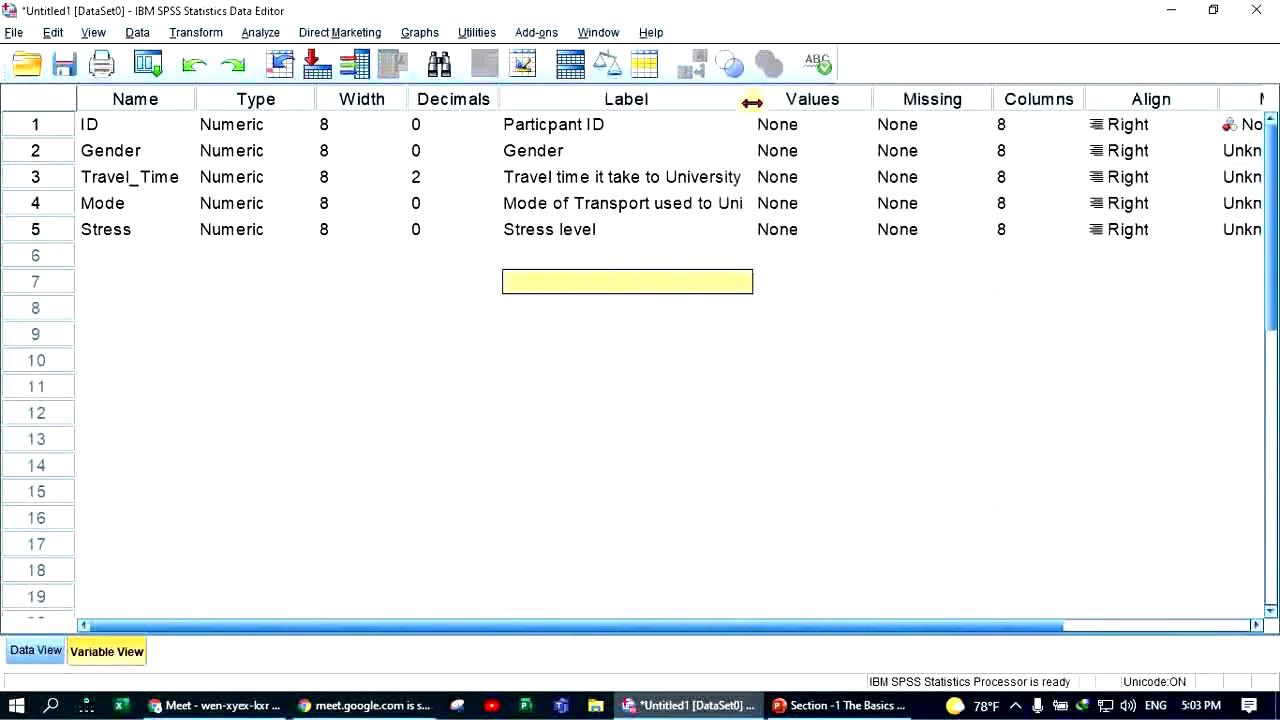
# - Try to enter the text "Male" in the first case's Gender cell in Data View
pyautogui.click(826, 107)
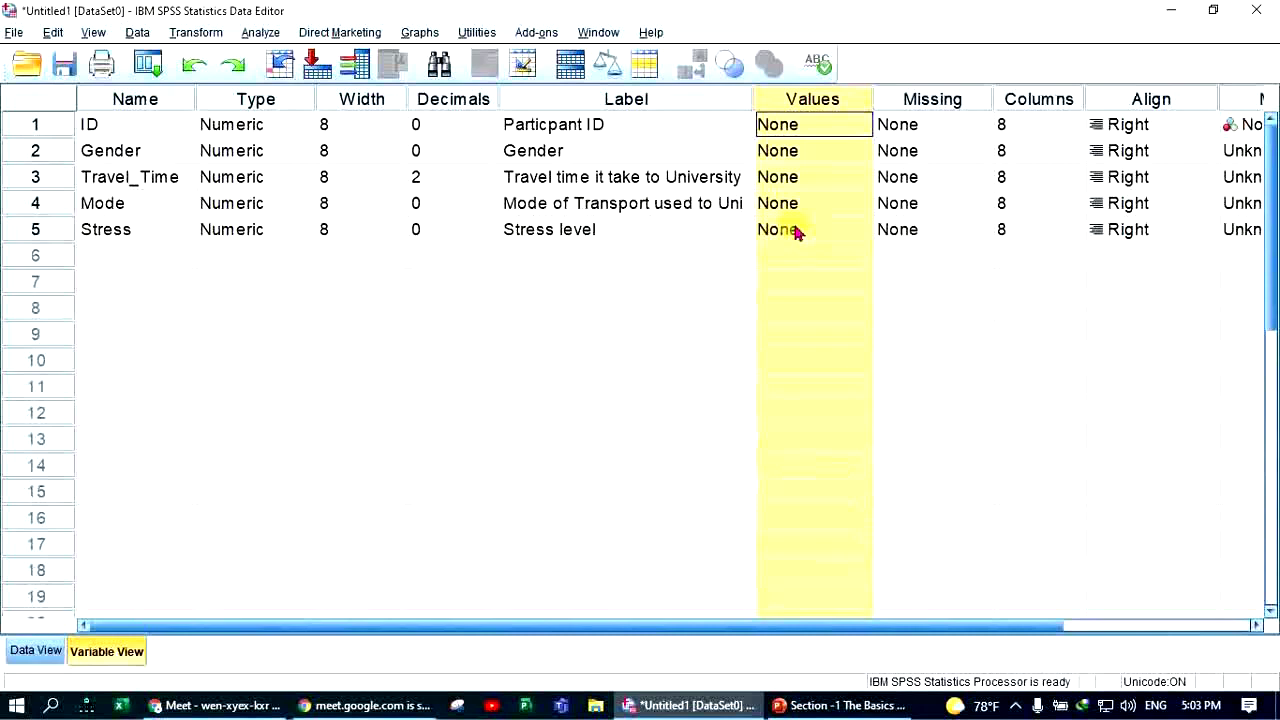
pyautogui.click(538, 152)
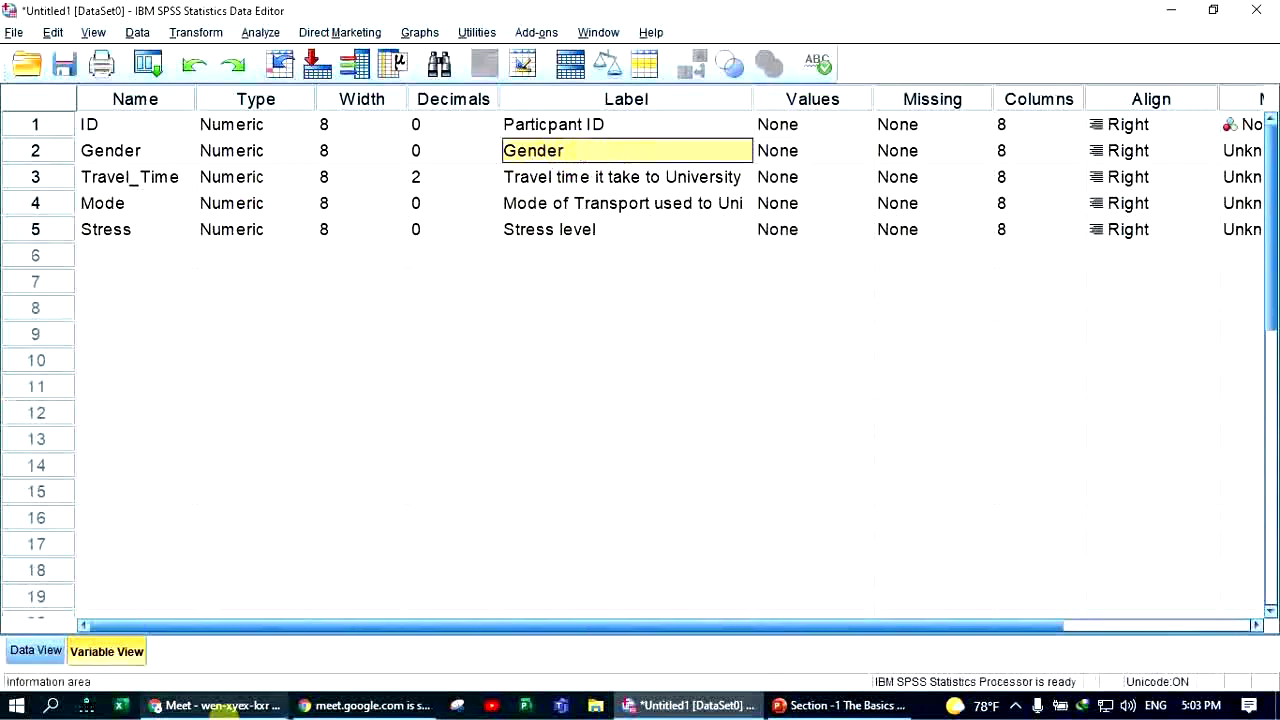
pyautogui.click(36, 651)
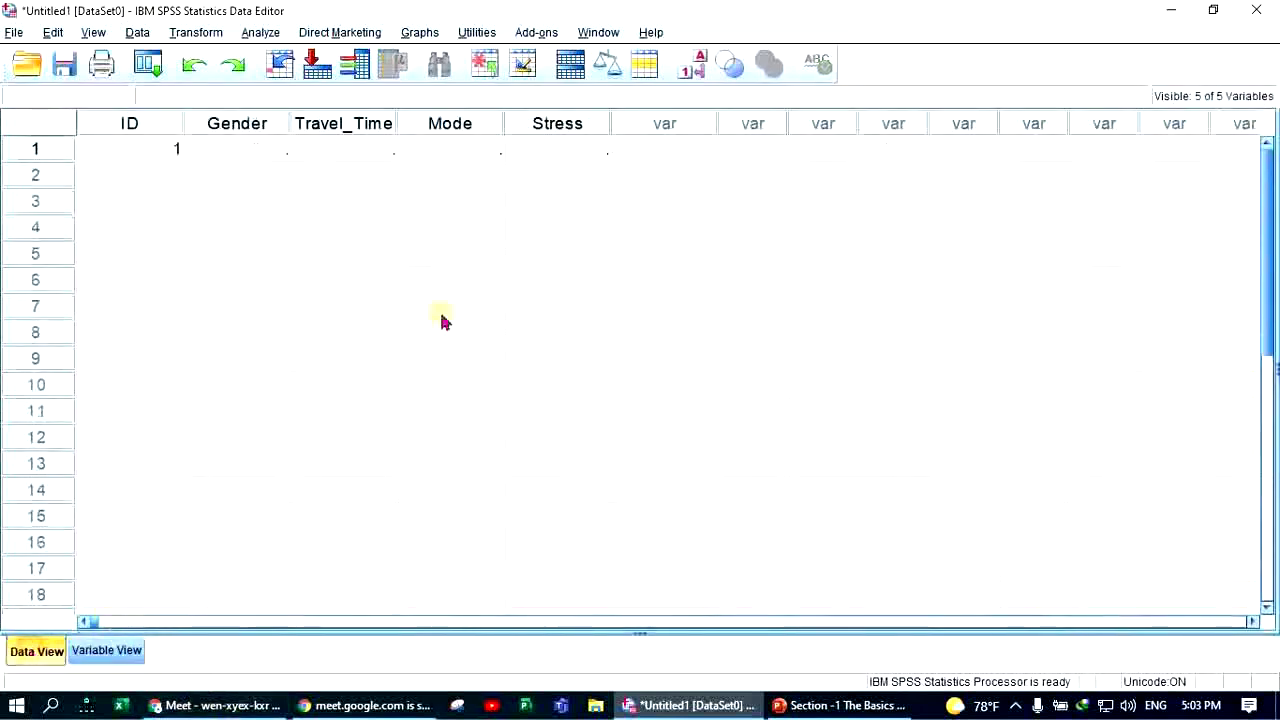
pyautogui.click(245, 152)
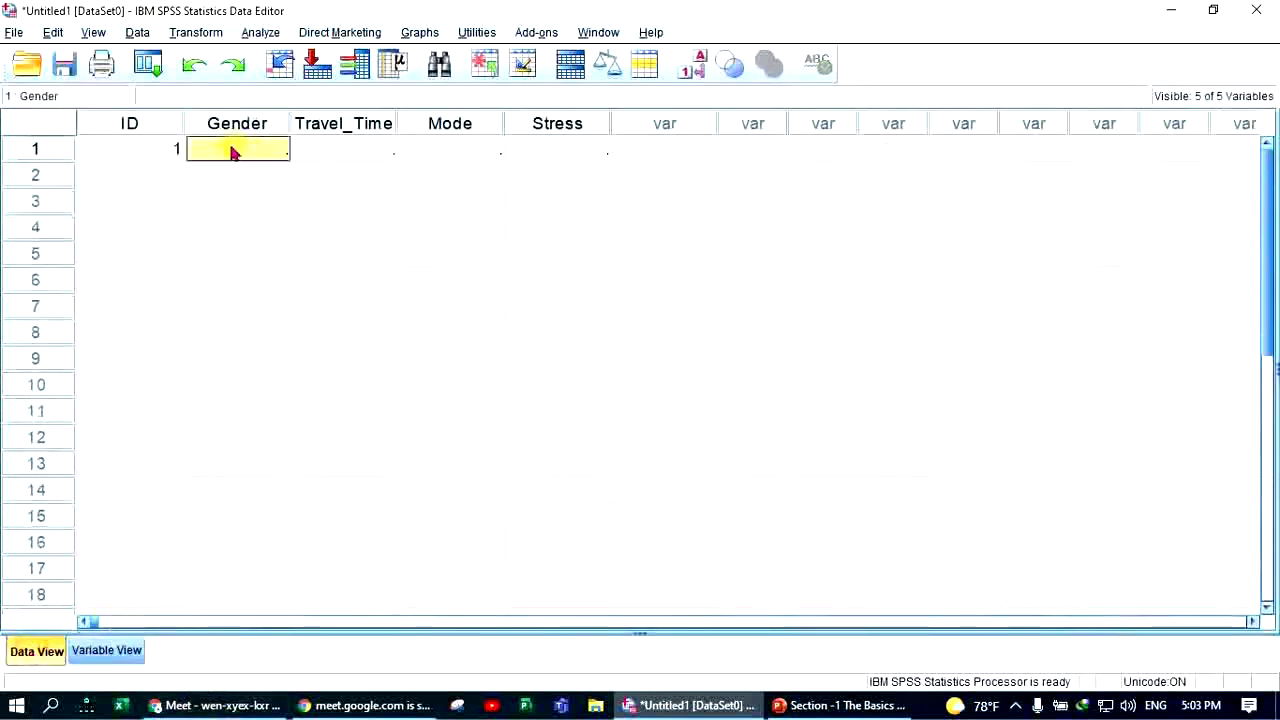
pyautogui.click(243, 125)
pyautogui.click(248, 155)
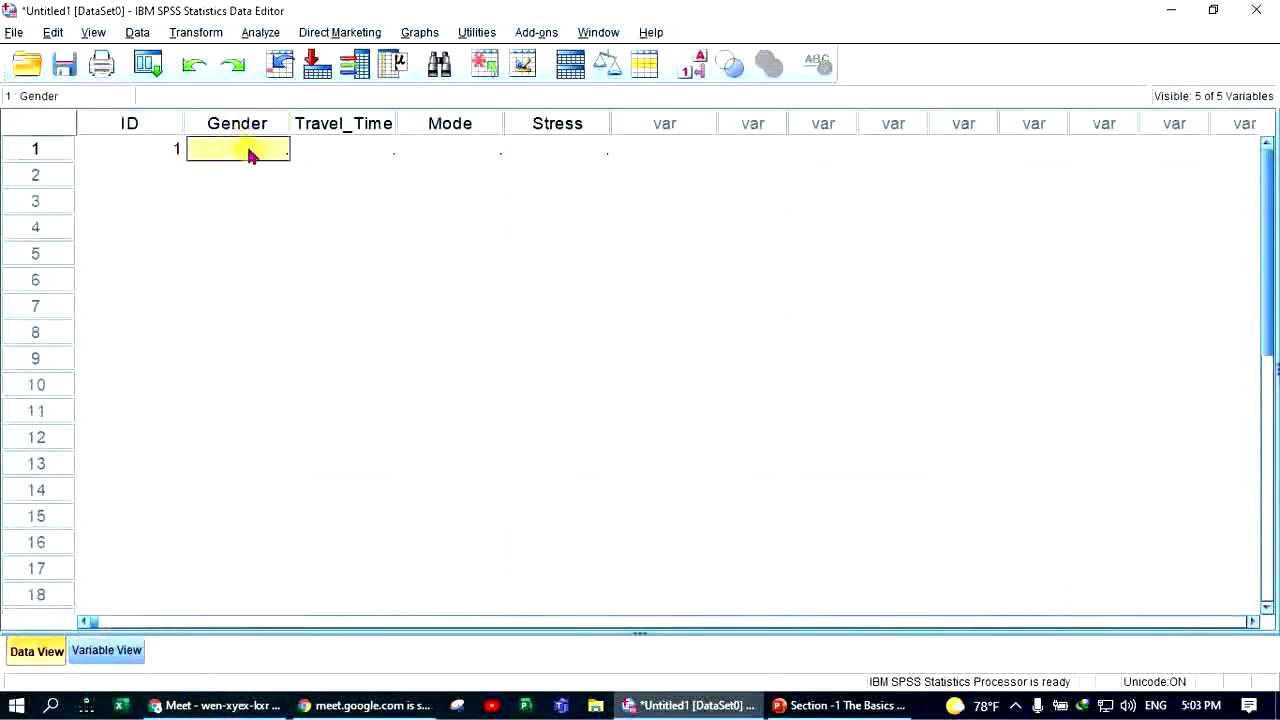
pyautogui.write('male')
pyautogui.click(249, 177)
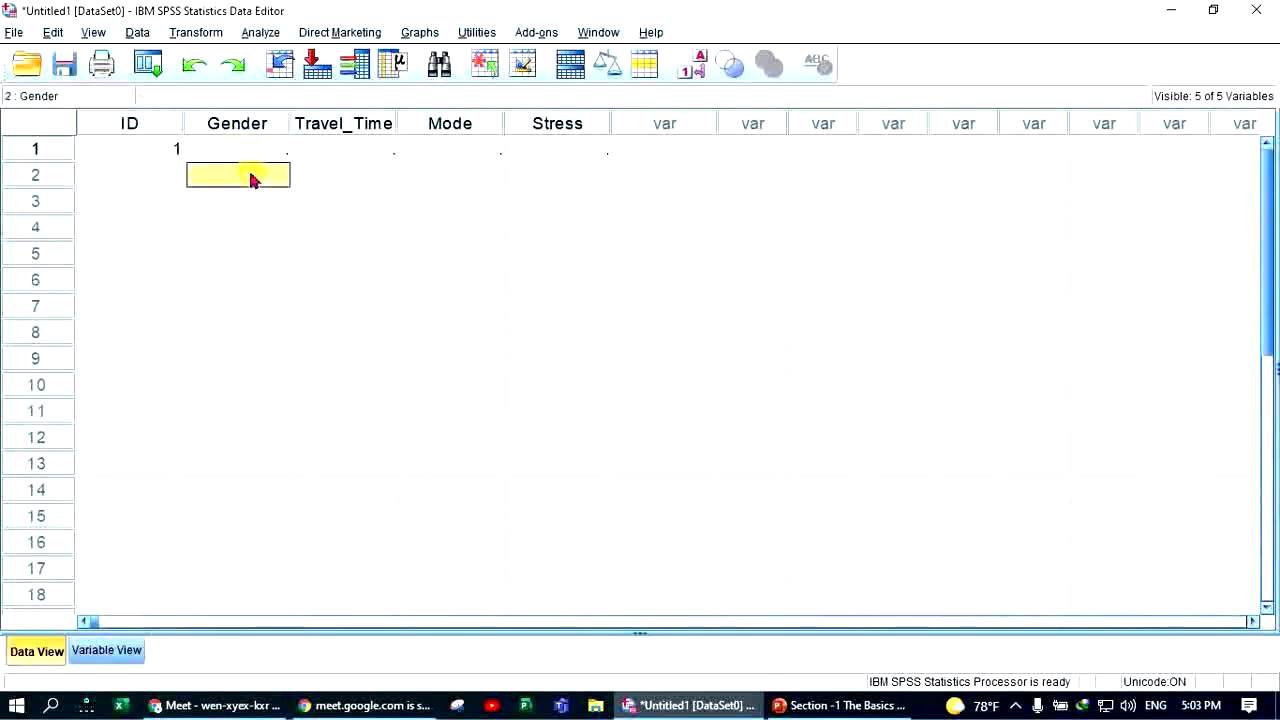
pyautogui.click(249, 150)
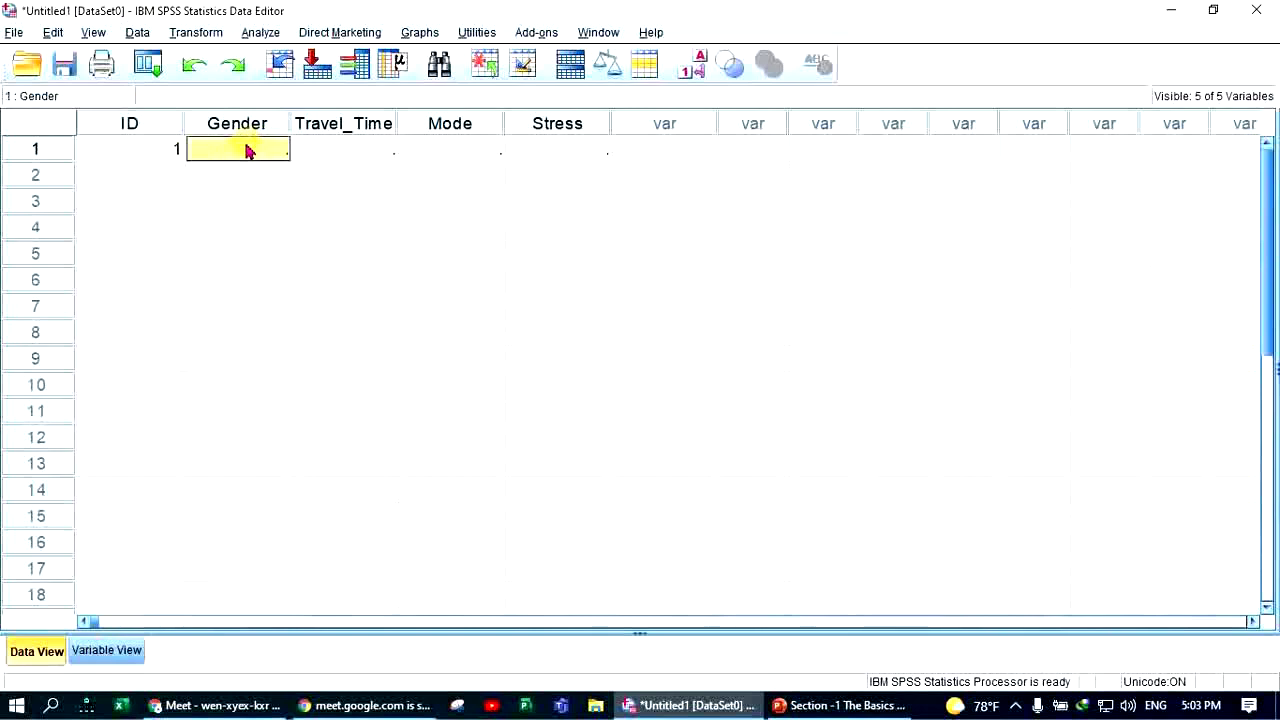
pyautogui.write('Male')
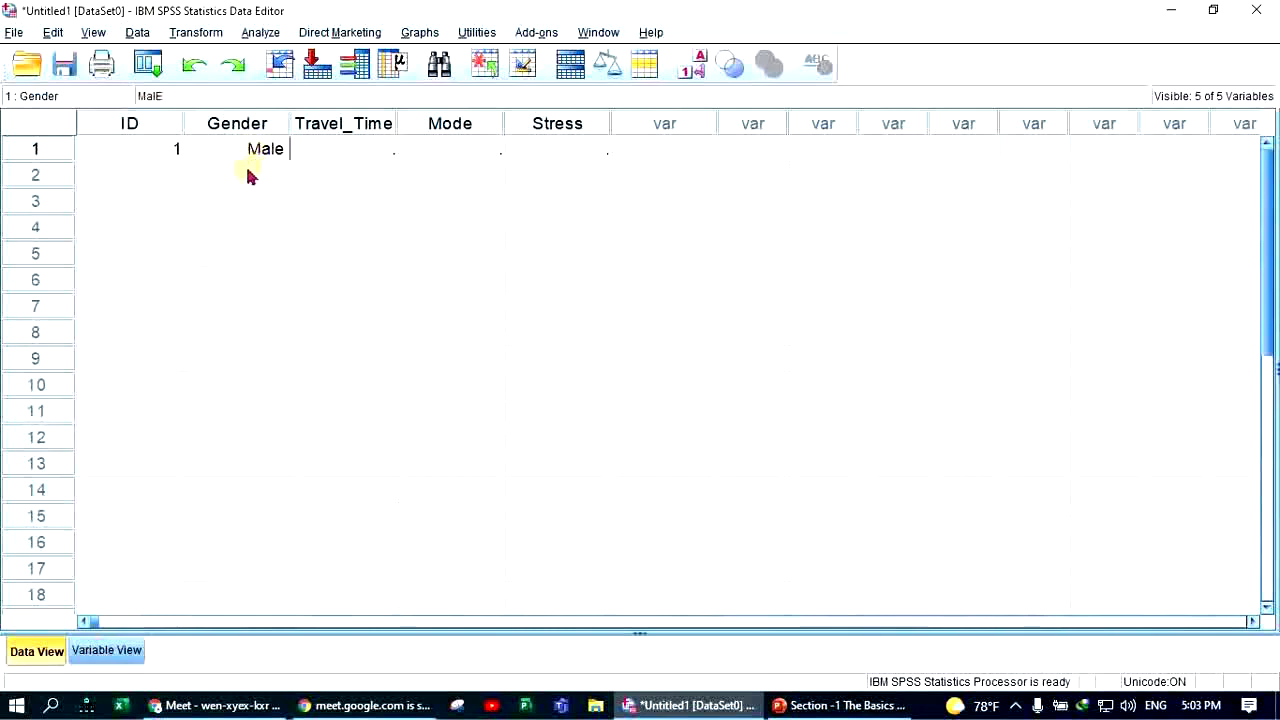
pyautogui.click(244, 175)
pyautogui.click(251, 153)
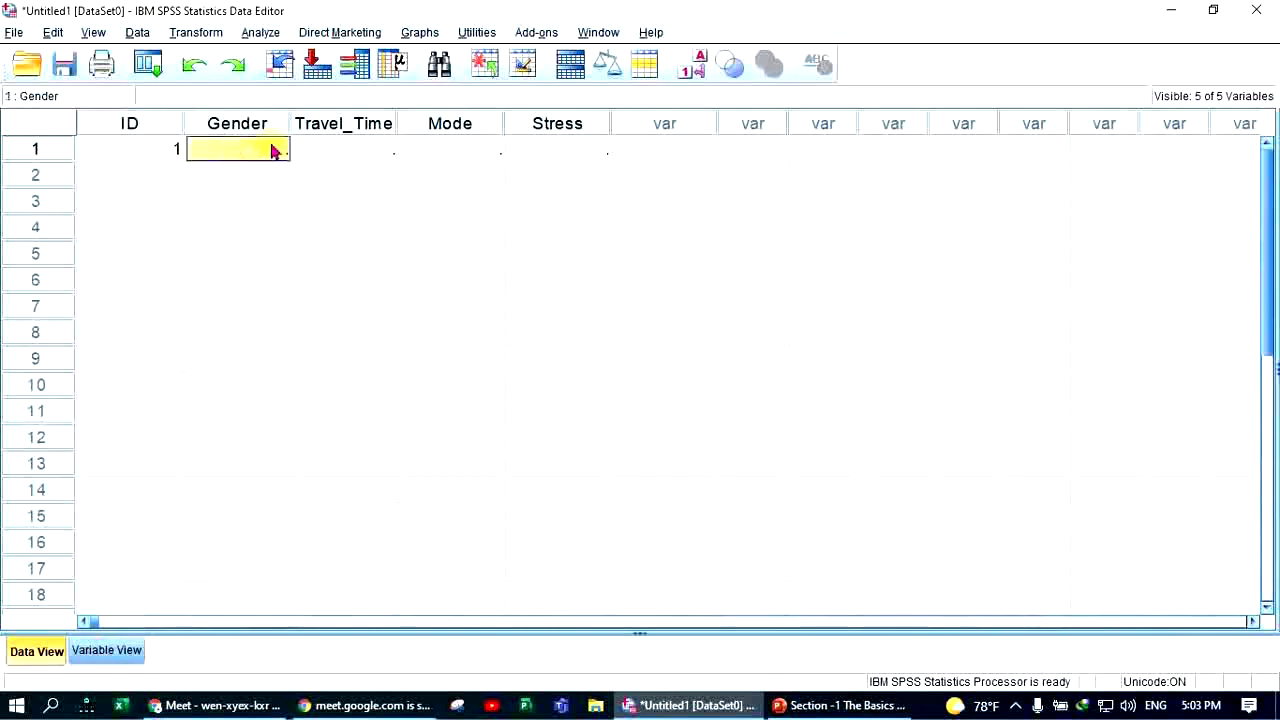
# - Try to enter the text "Female" in the first case's Gender cell
pyautogui.click(250, 176)
pyautogui.click(251, 150)
pyautogui.write('FEmalE')
pyautogui.click(250, 184)
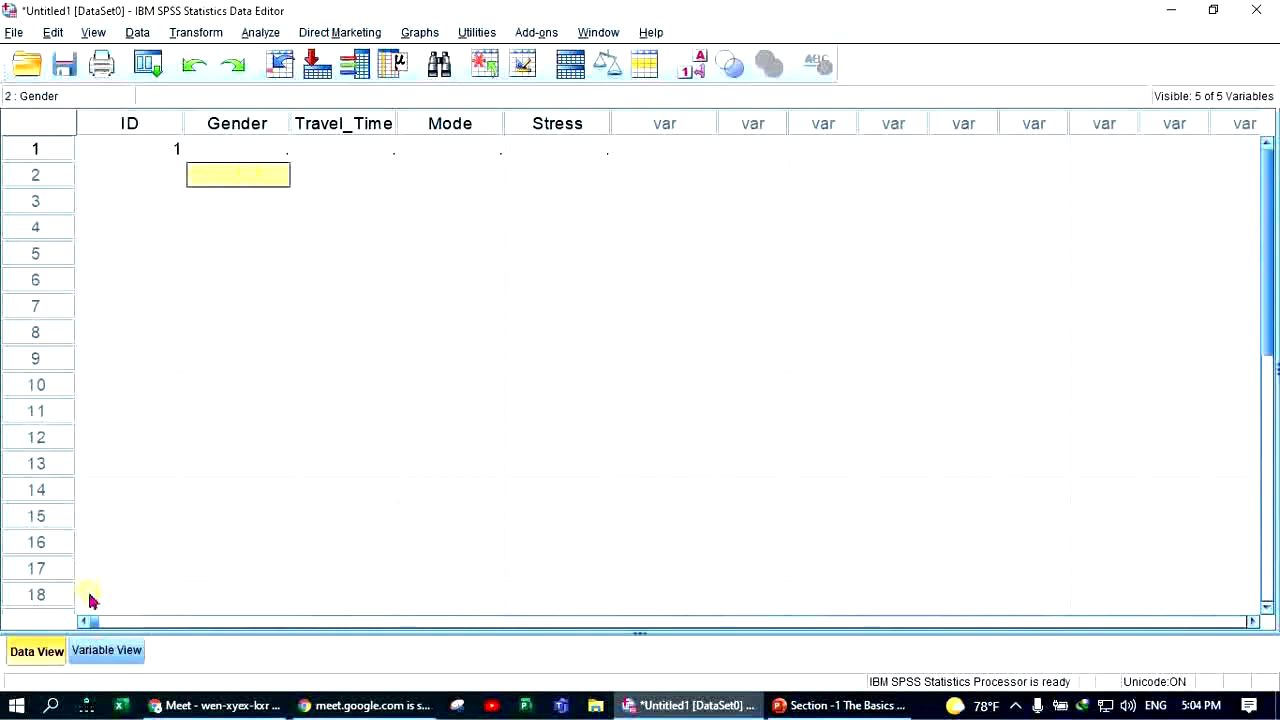
# - In Variable View, add the value label 0 = "Male" to the Gender variable
pyautogui.click(107, 651)
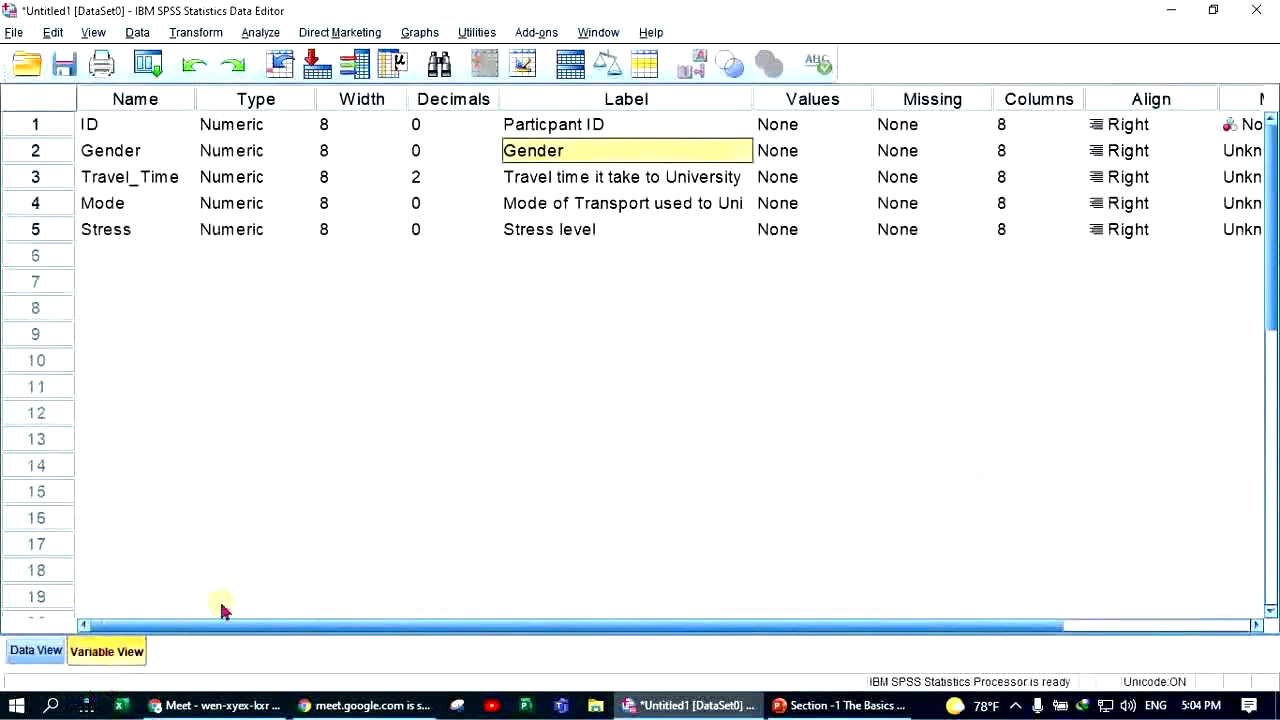
pyautogui.click(48, 150)
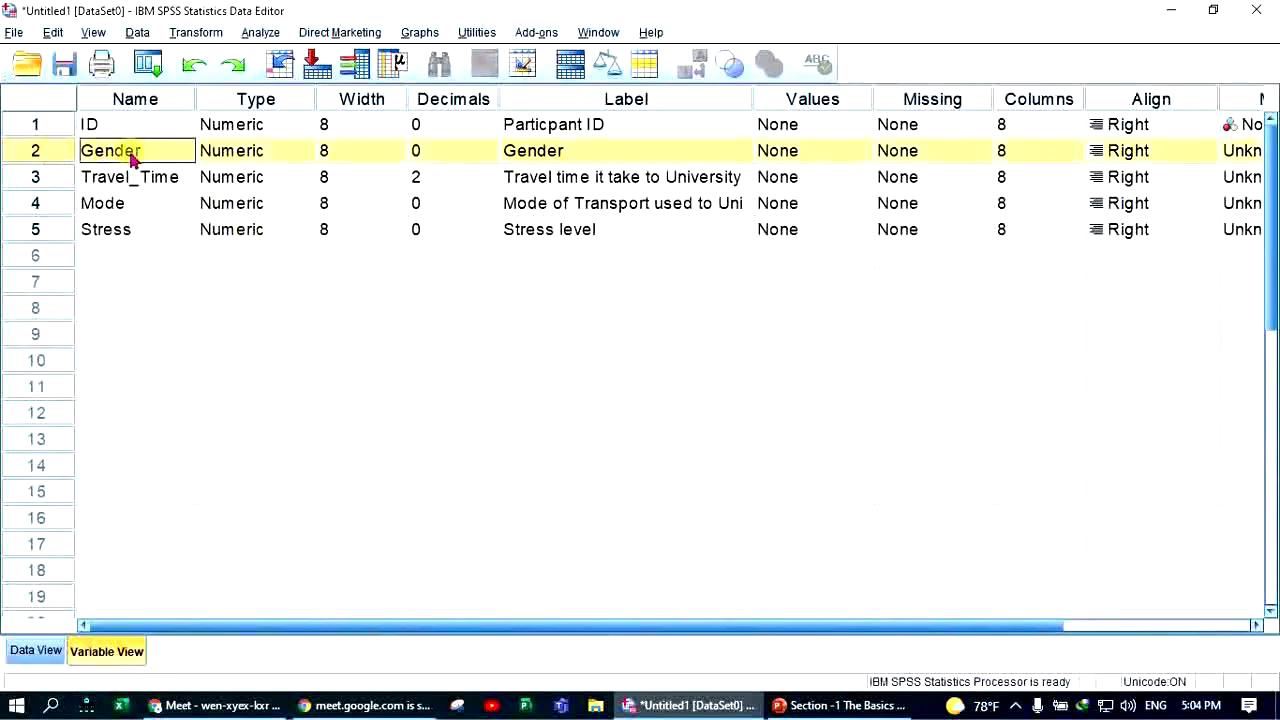
pyautogui.click(833, 152)
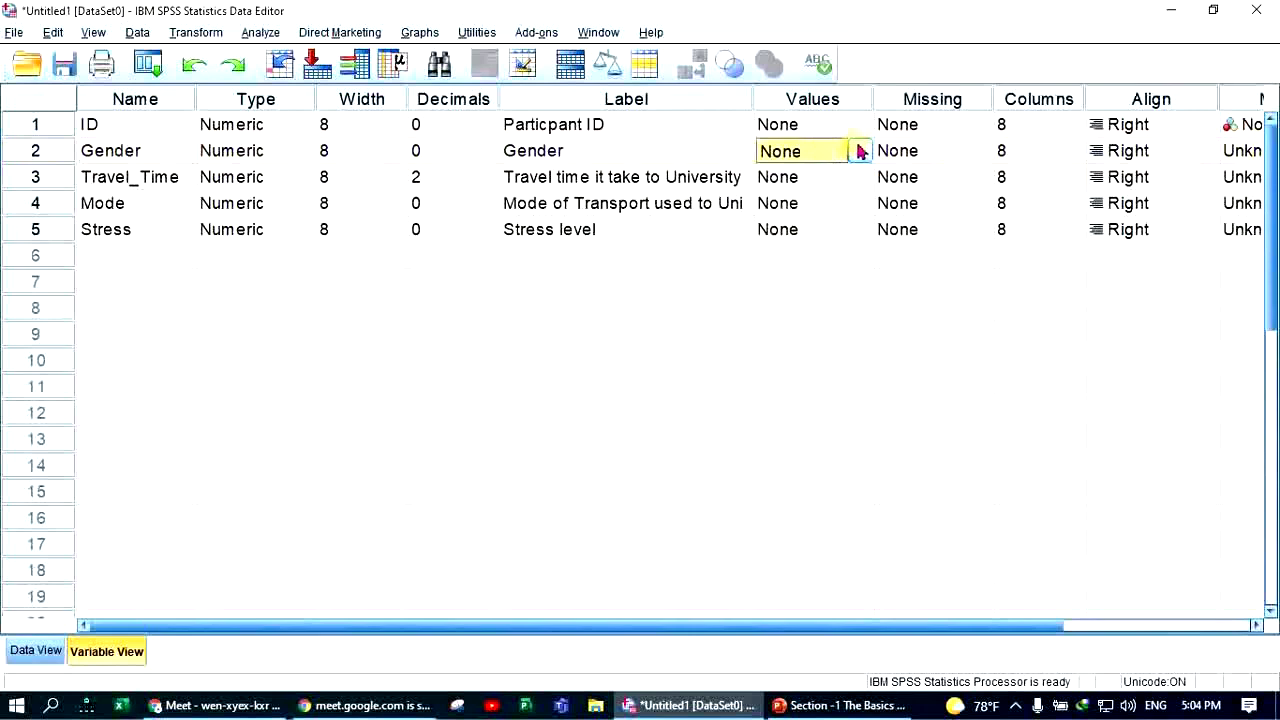
pyautogui.click(860, 151)
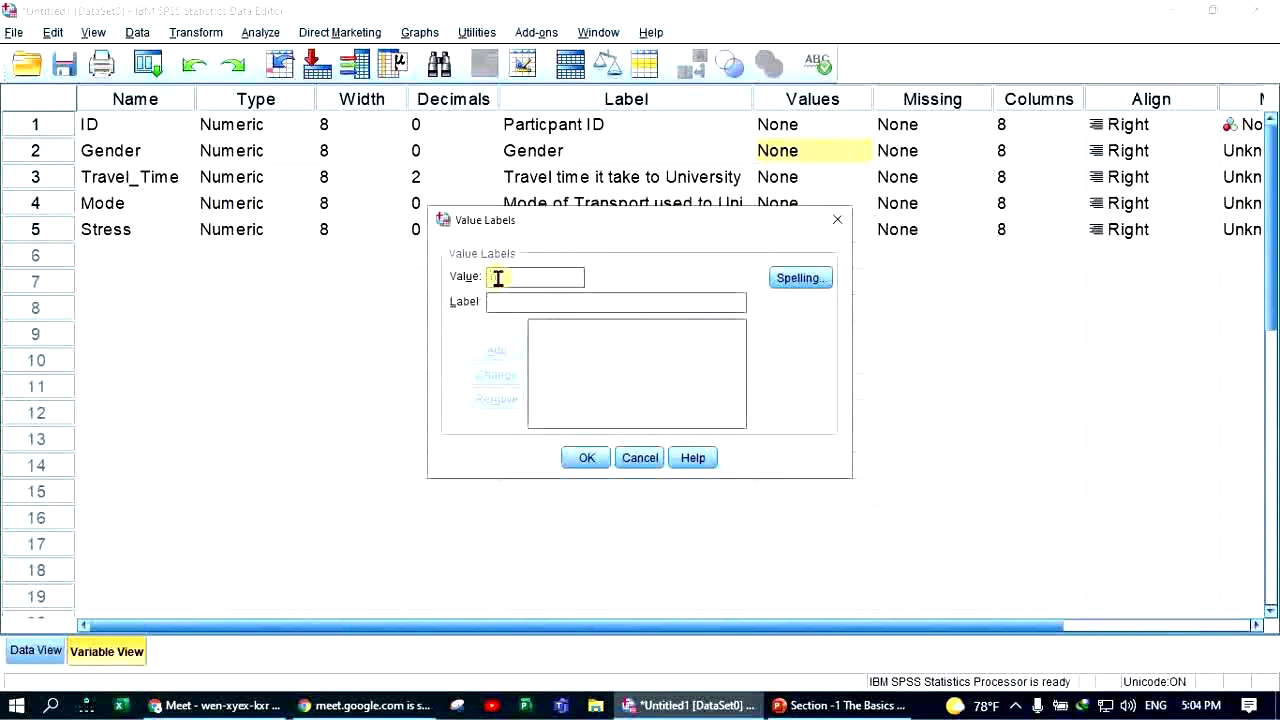
pyautogui.write('0')
pyautogui.click(512, 309)
pyautogui.write('M')
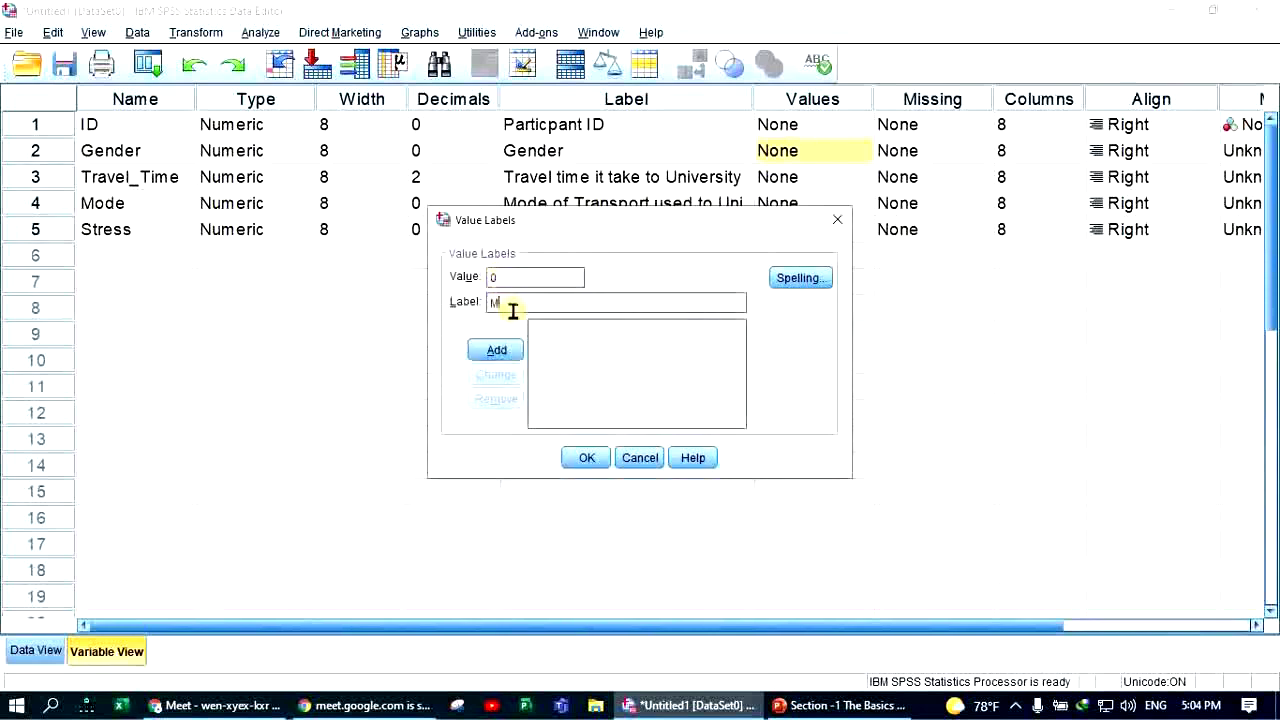
pyautogui.write('ale')
pyautogui.click(500, 350)
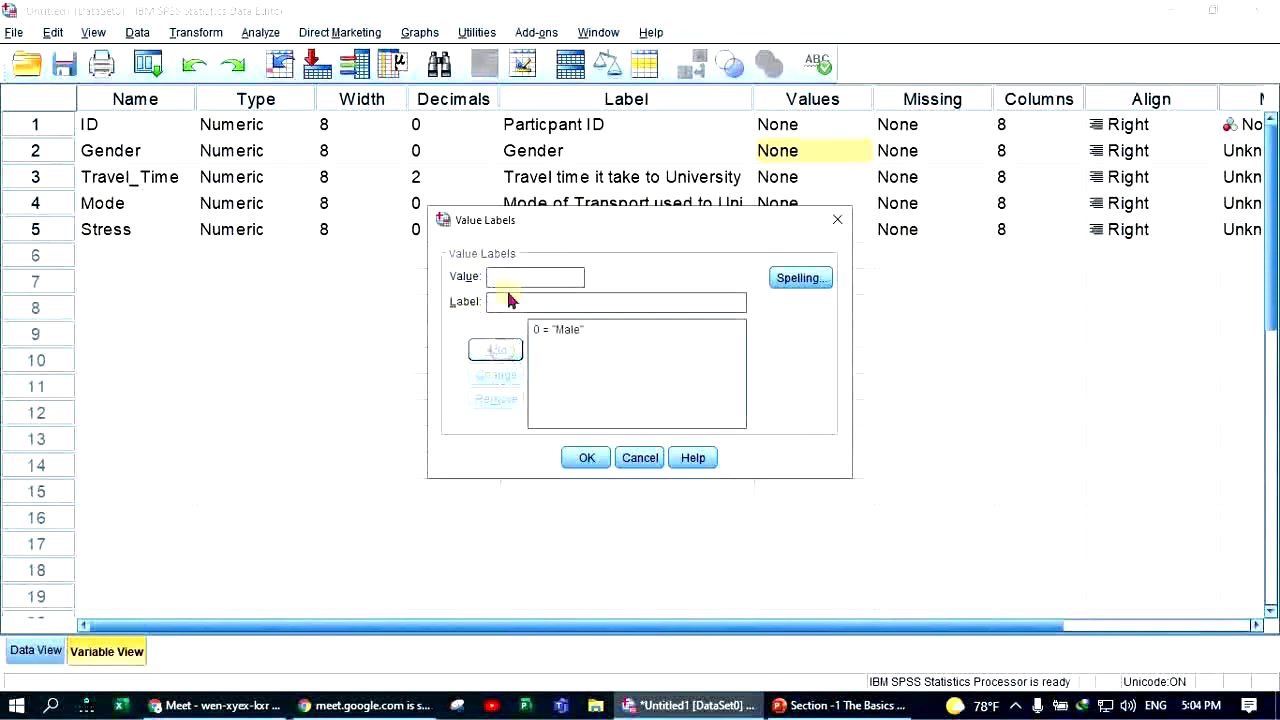
# - Add the value label 1 = "Female" to Gender, apply the labels and recheck the list
pyautogui.write('1')
pyautogui.click(493, 303)
pyautogui.write('Female')
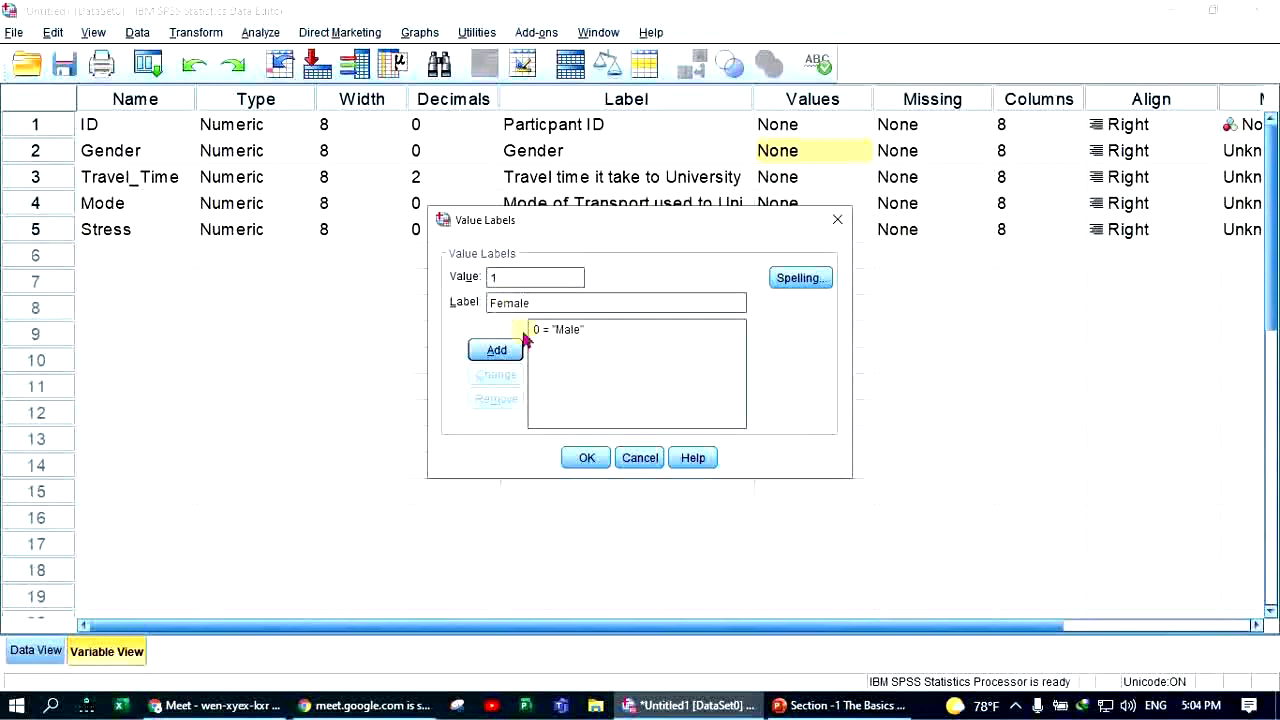
pyautogui.click(496, 350)
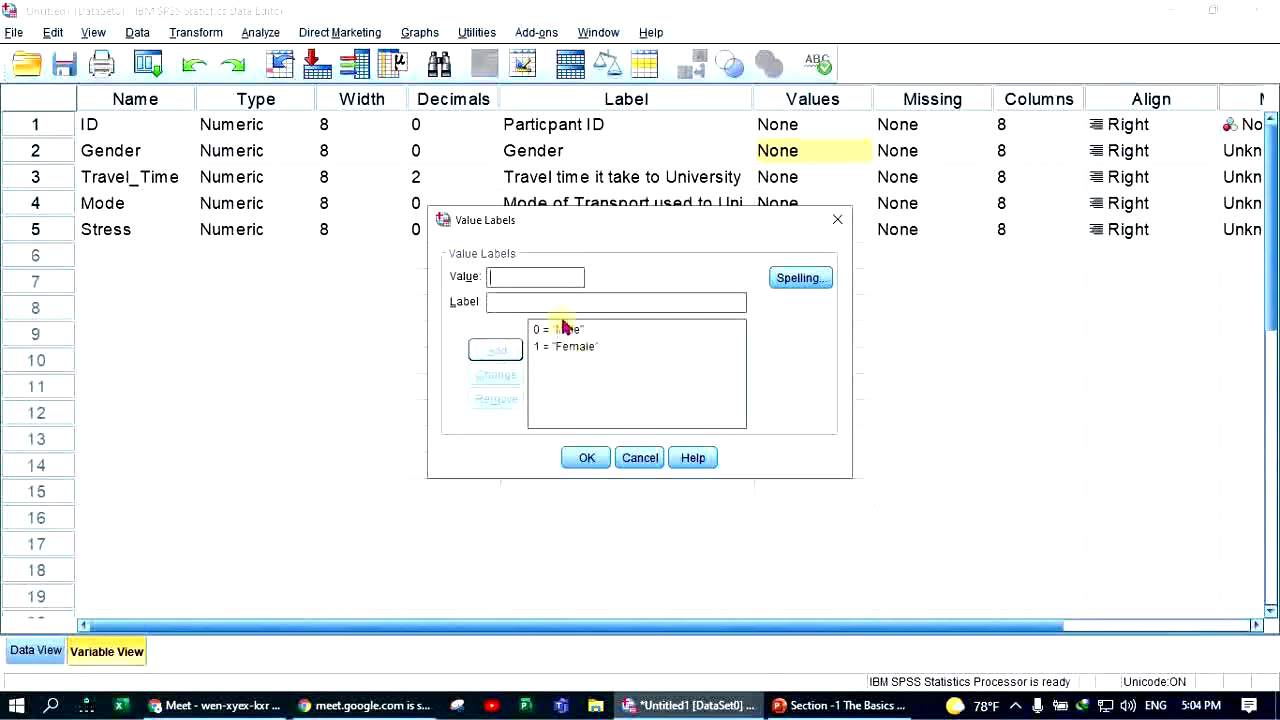
pyautogui.click(586, 457)
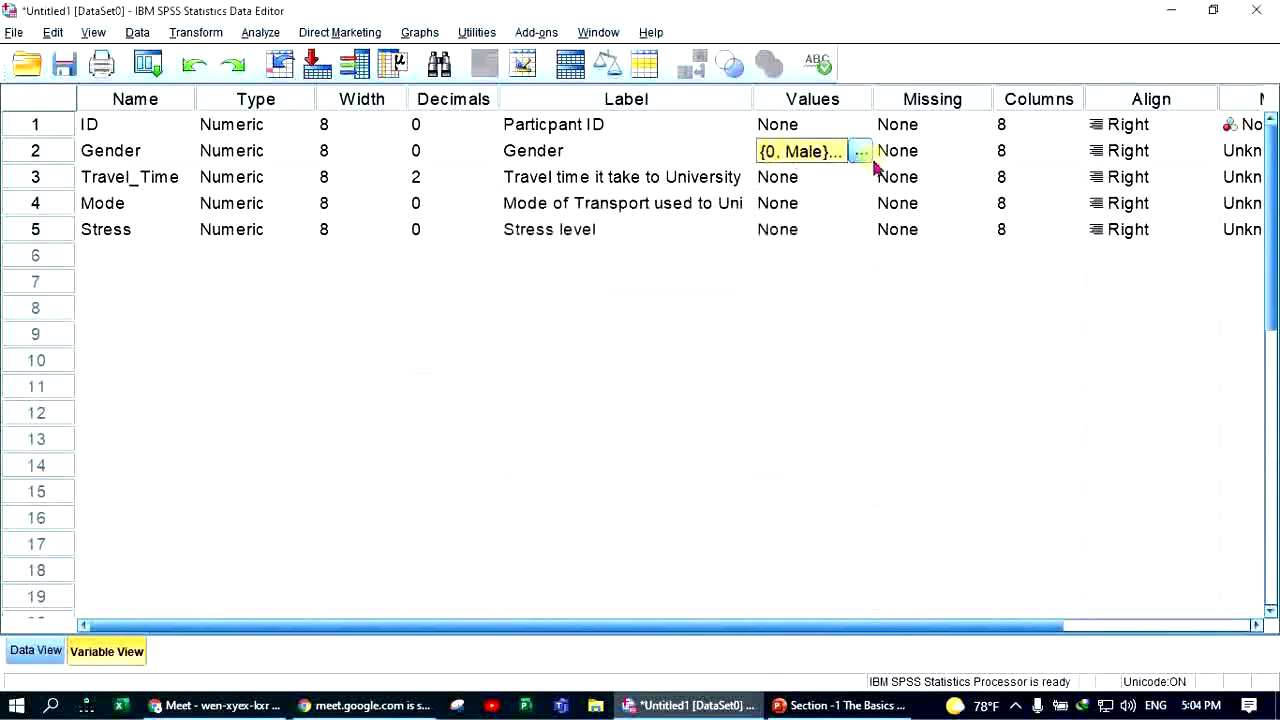
pyautogui.click(862, 151)
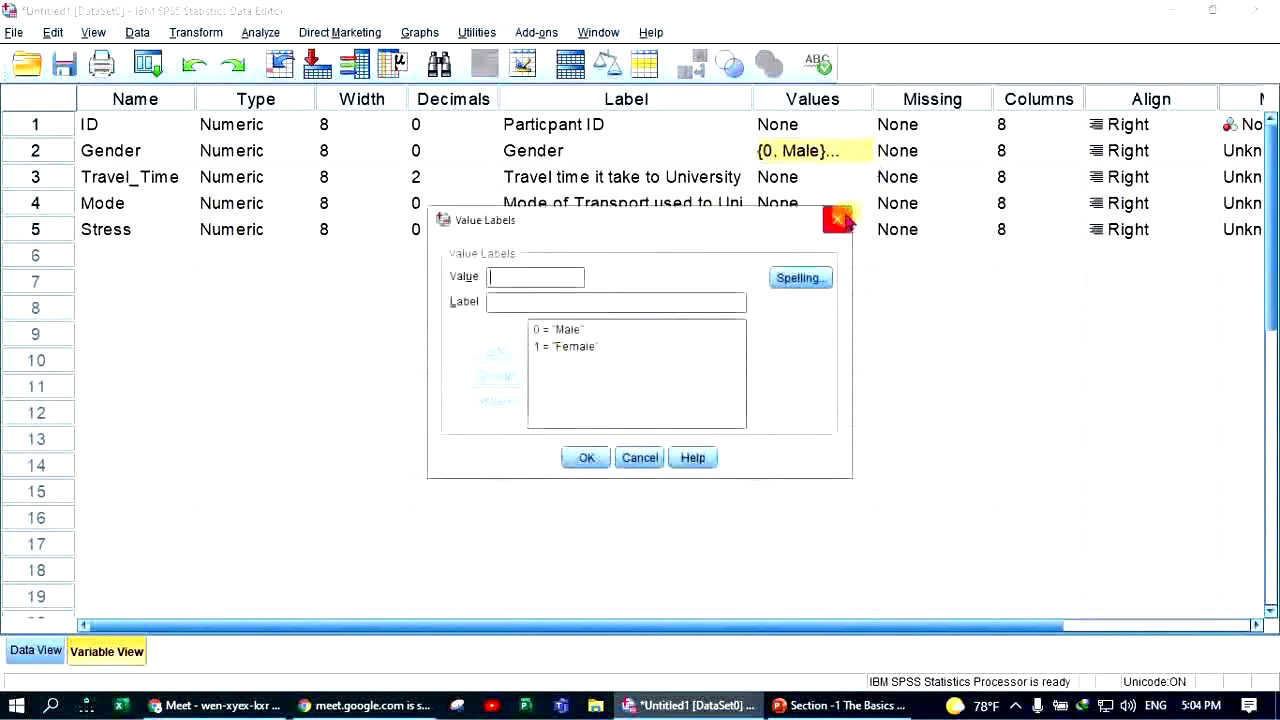
pyautogui.press('Escape')
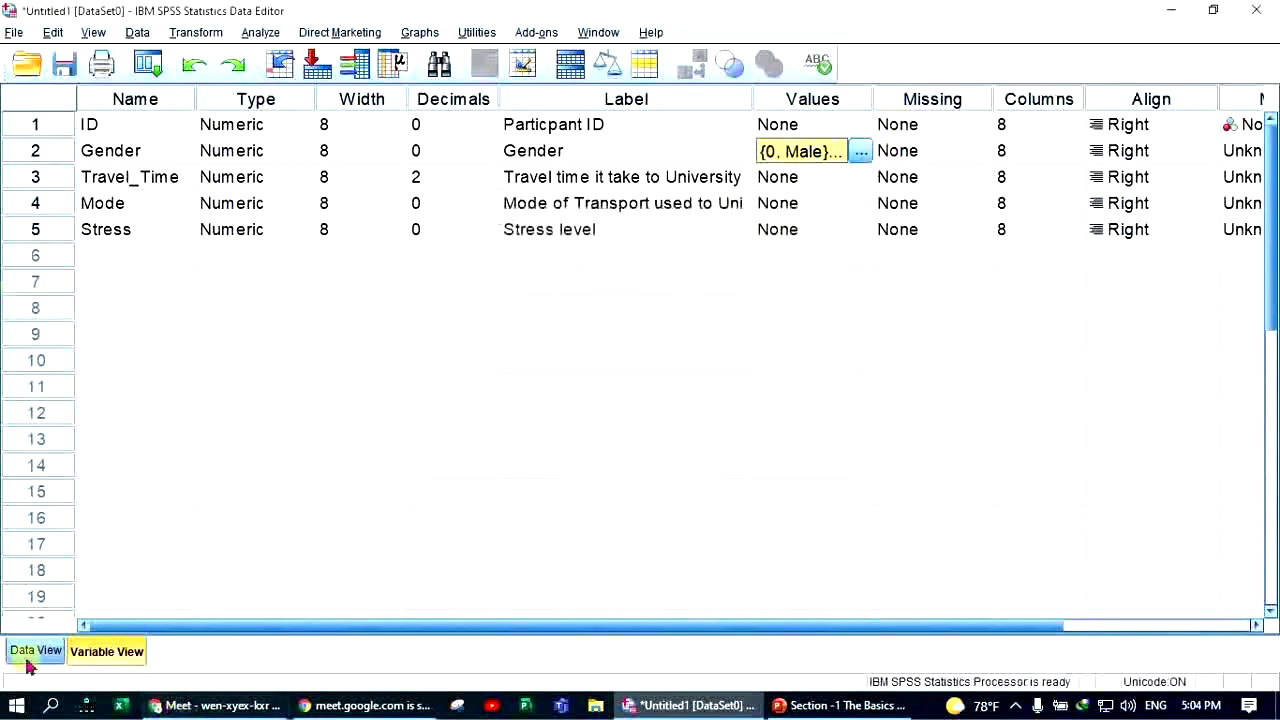
# - In Data View, try to enter the text "male" in the first case's Gender cell despite the value codes
pyautogui.click(40, 652)
pyautogui.click(240, 152)
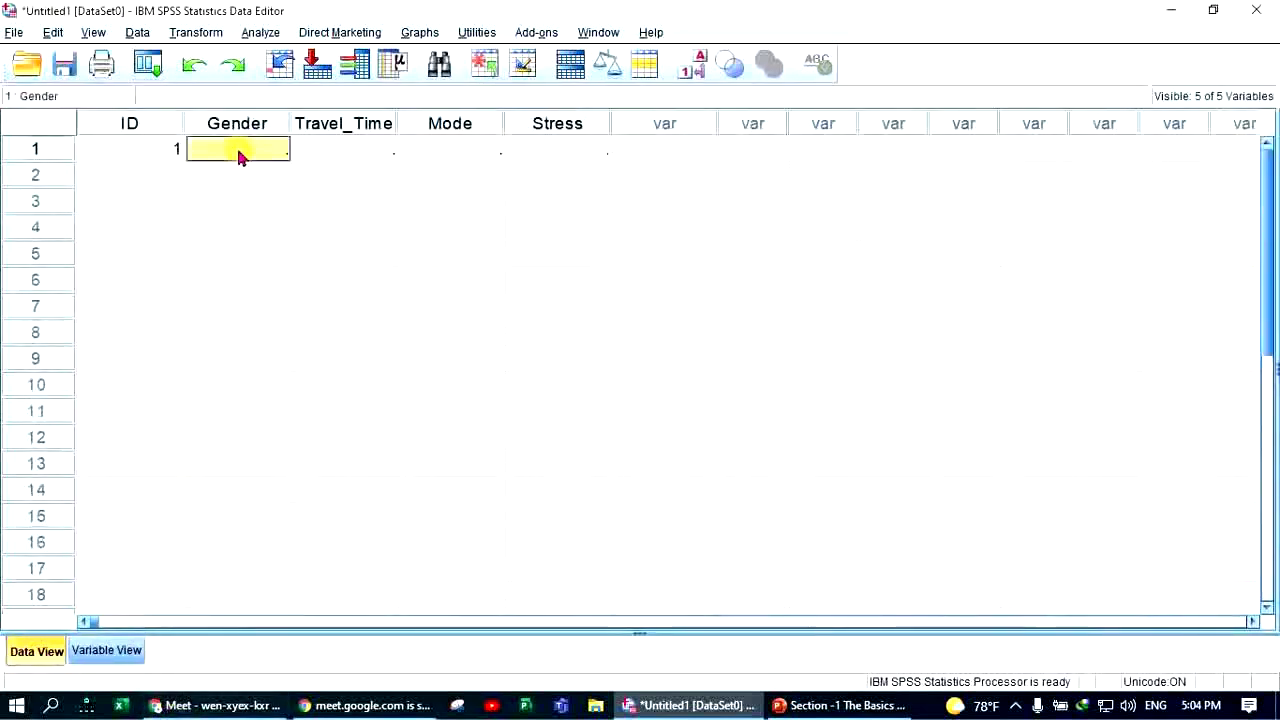
pyautogui.write('male')
pyautogui.click(223, 180)
pyautogui.click(252, 155)
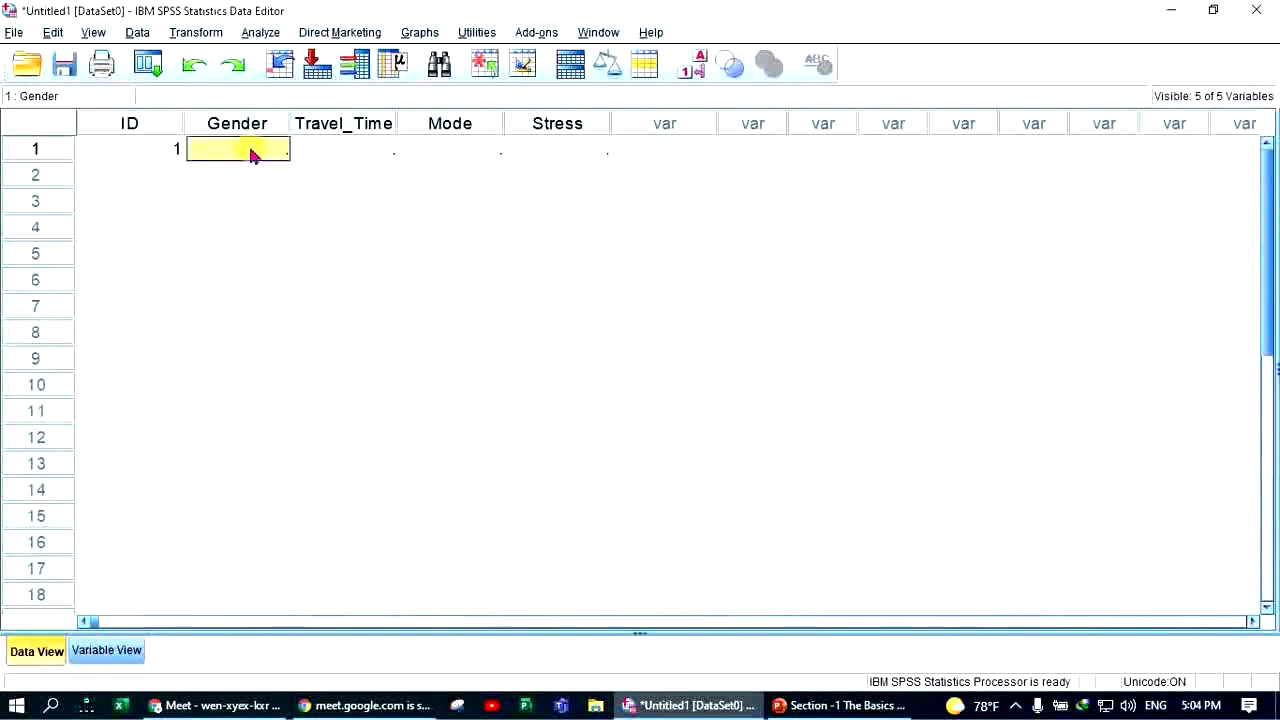
# - Enter the code 0 as the first case's Gender
pyautogui.write('0')
pyautogui.click(246, 183)
pyautogui.click(270, 153)
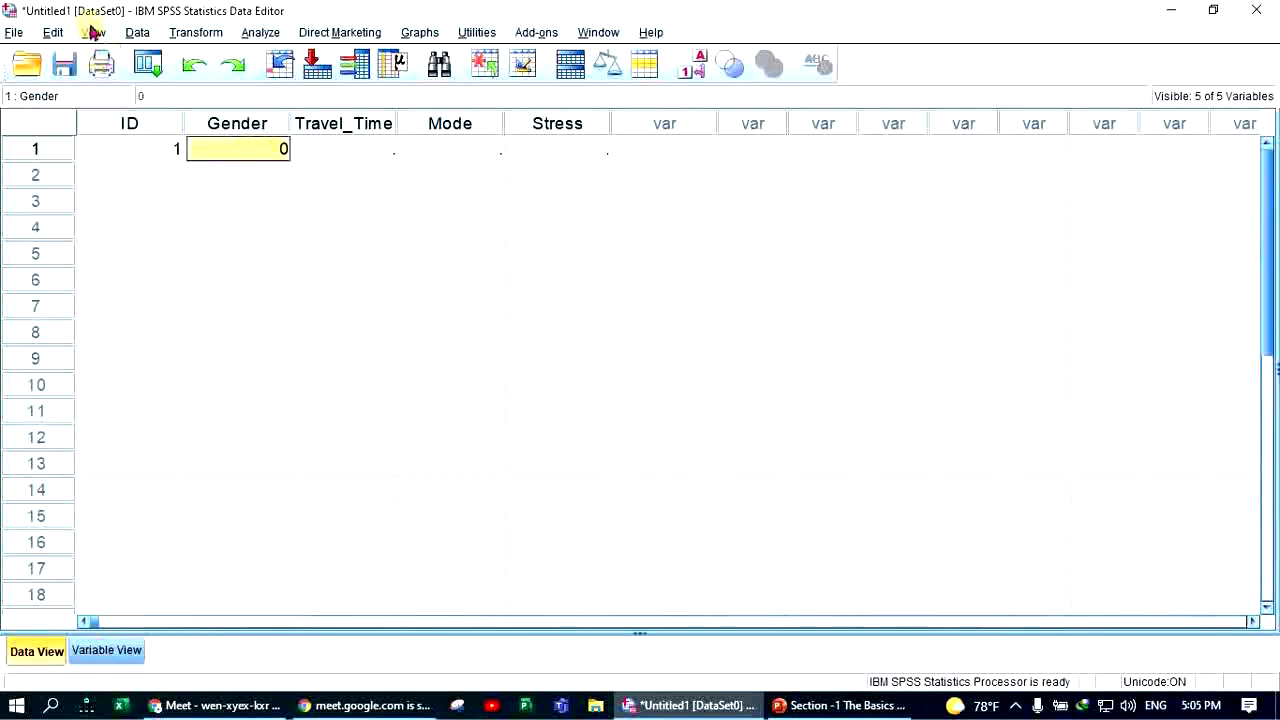
# - Switch the data grid to show value labels instead of numeric codes
pyautogui.click(93, 32)
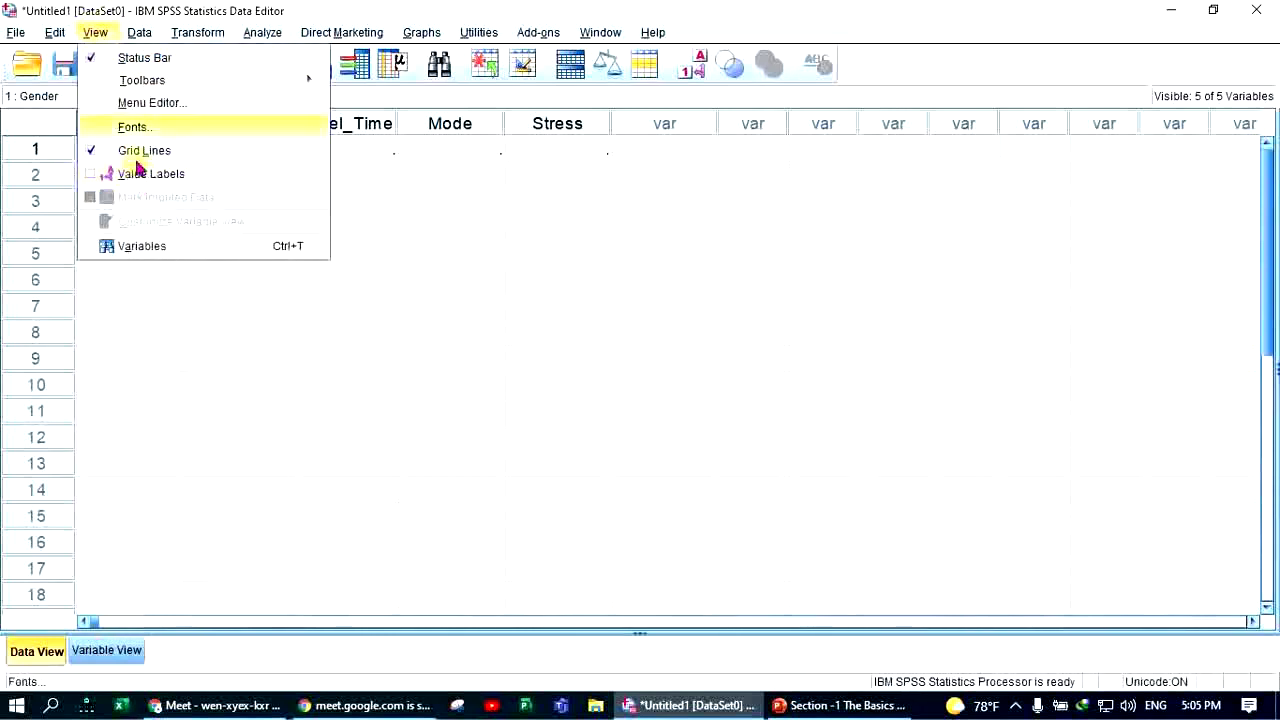
pyautogui.click(92, 176)
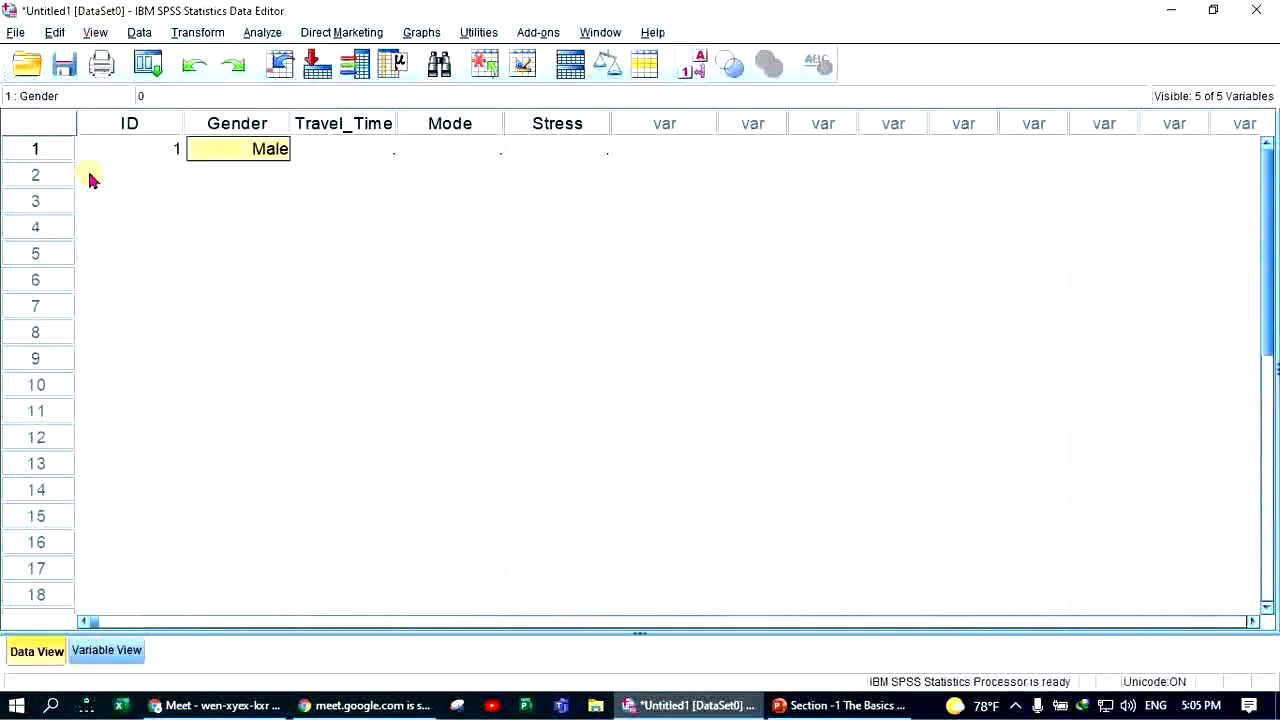
pyautogui.click(246, 172)
pyautogui.click(260, 149)
# - Set the Gender of the second case to Female and compare it with the first case
pyautogui.click(241, 175)
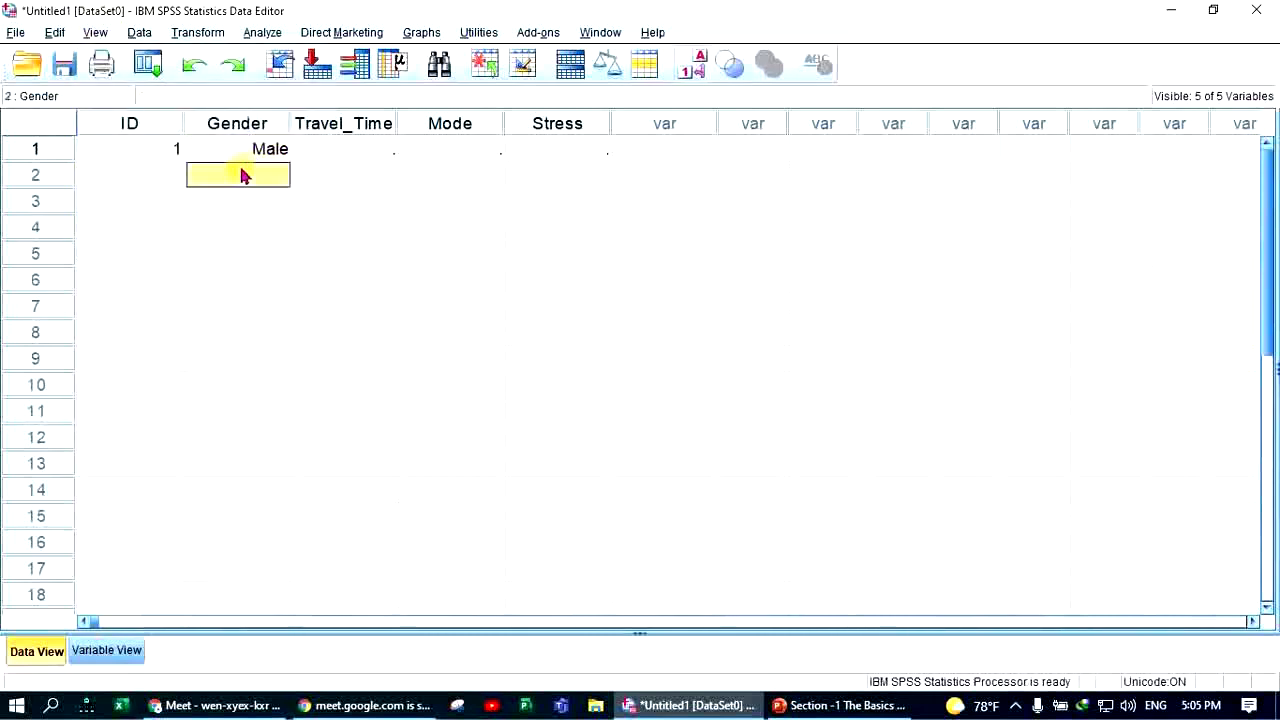
pyautogui.write('Female')
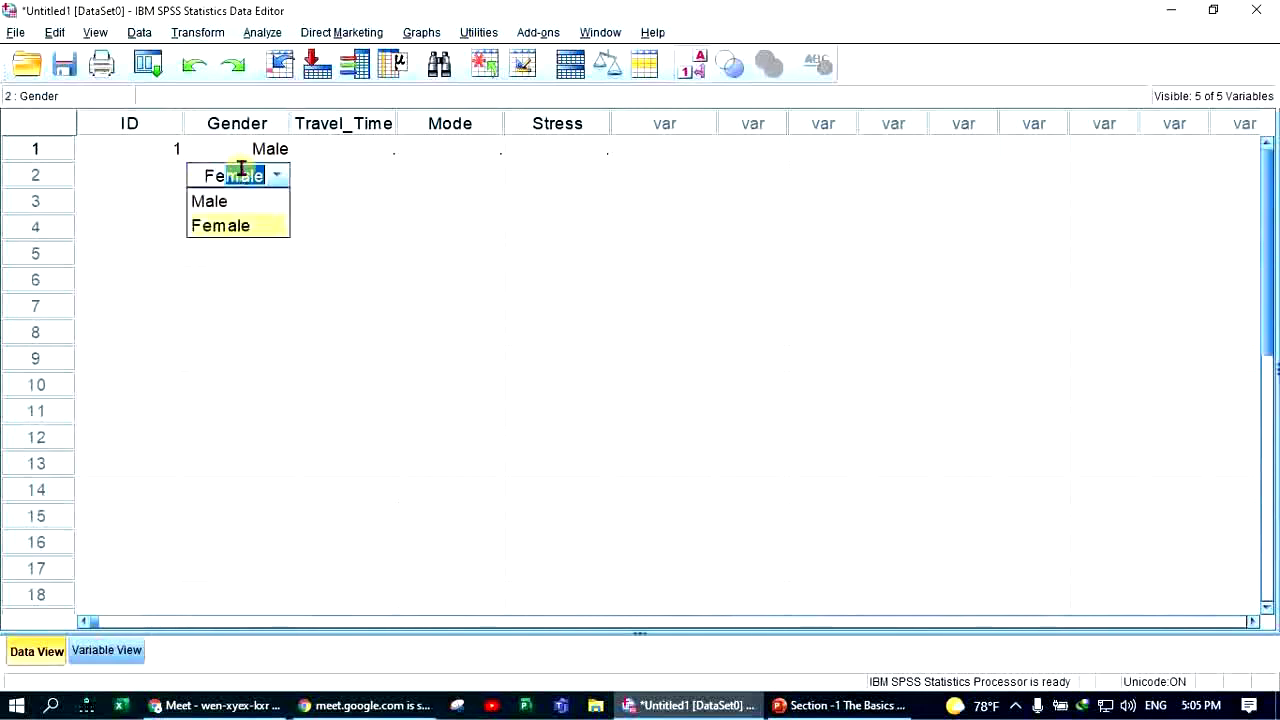
pyautogui.click(235, 225)
pyautogui.click(251, 212)
pyautogui.click(252, 178)
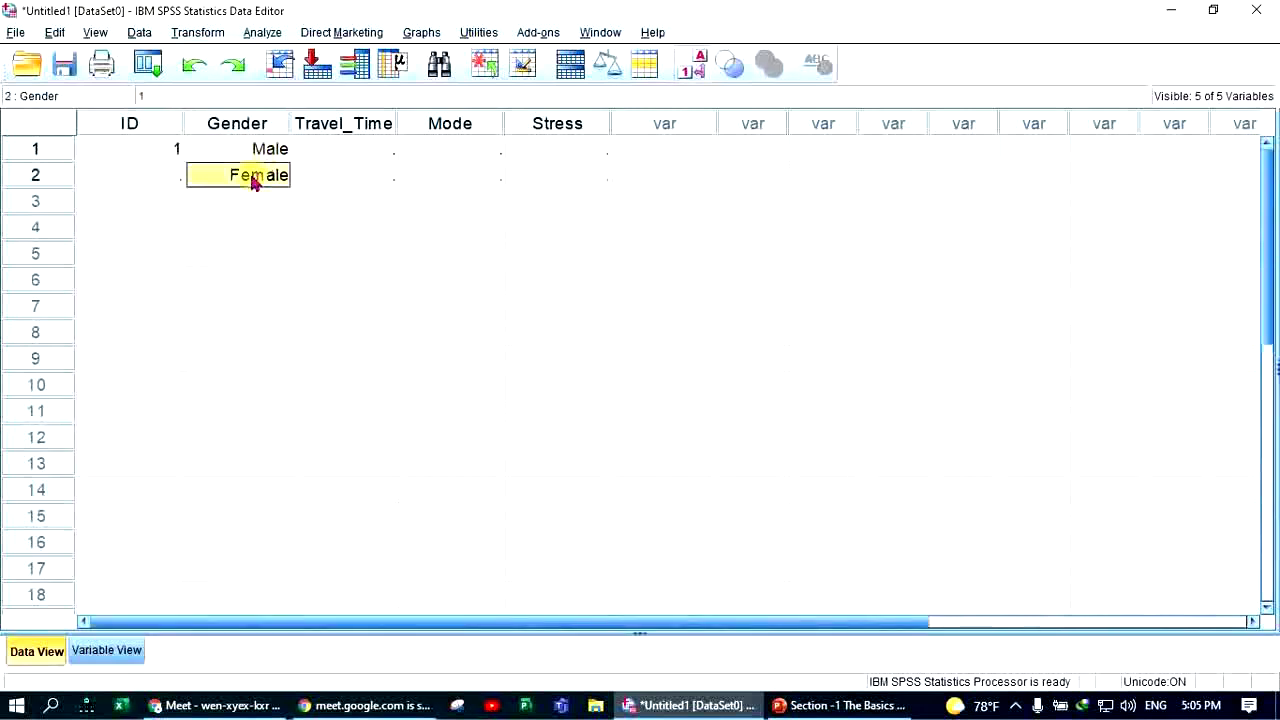
pyautogui.click(268, 150)
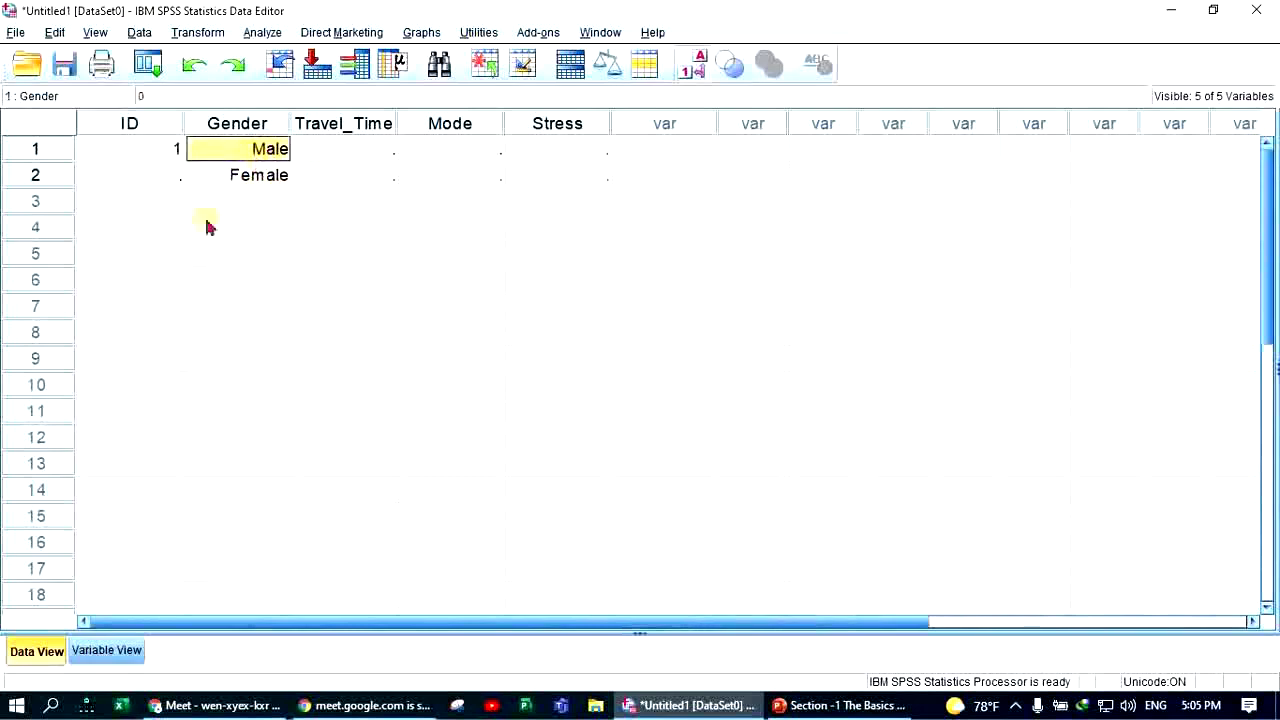
# - Review the value labels defined for the Gender variable in Variable View and leave them as they are
pyautogui.click(108, 651)
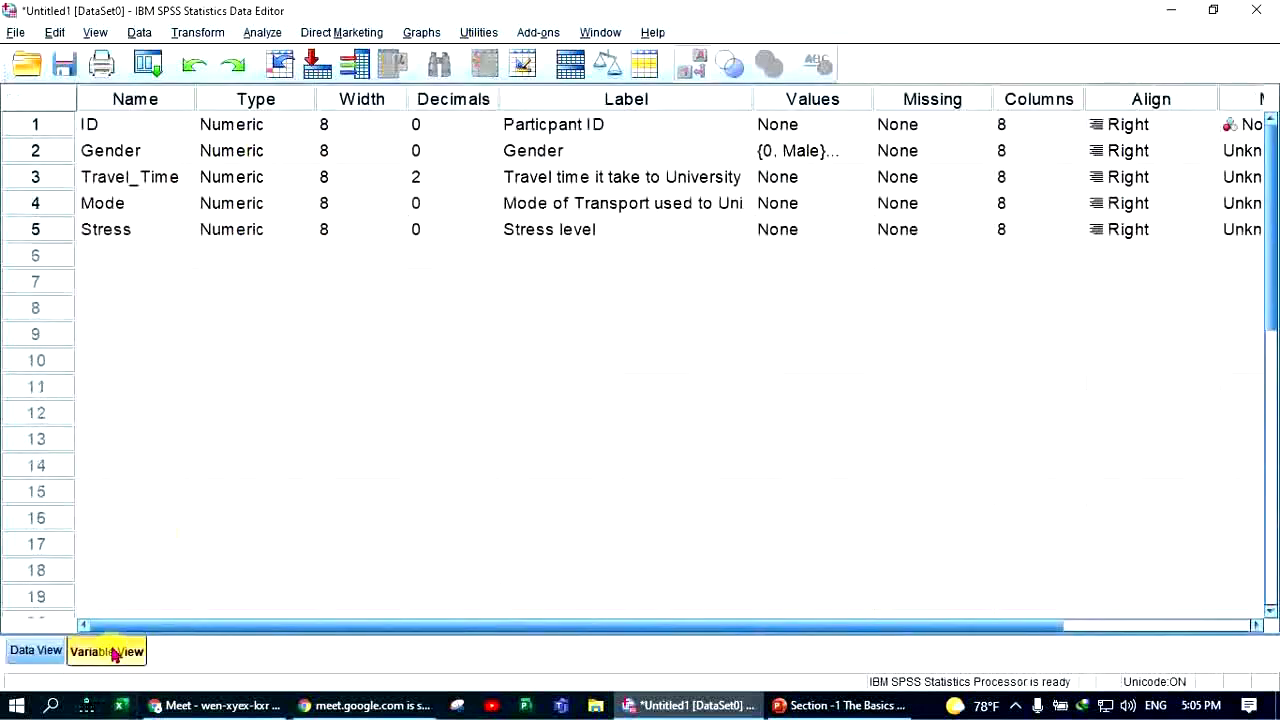
pyautogui.click(825, 150)
pyautogui.click(856, 151)
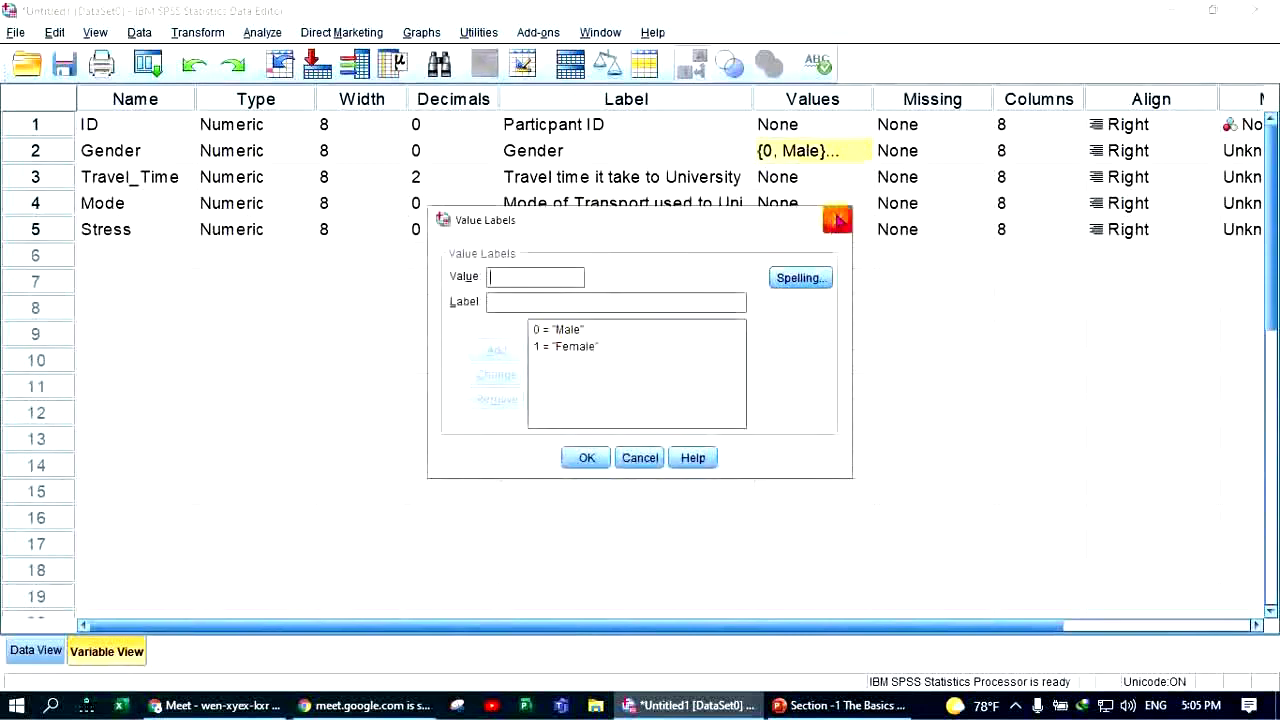
pyautogui.click(836, 222)
# - Switch the data grid back to numeric codes instead of value labels for the Gender entries
pyautogui.click(38, 651)
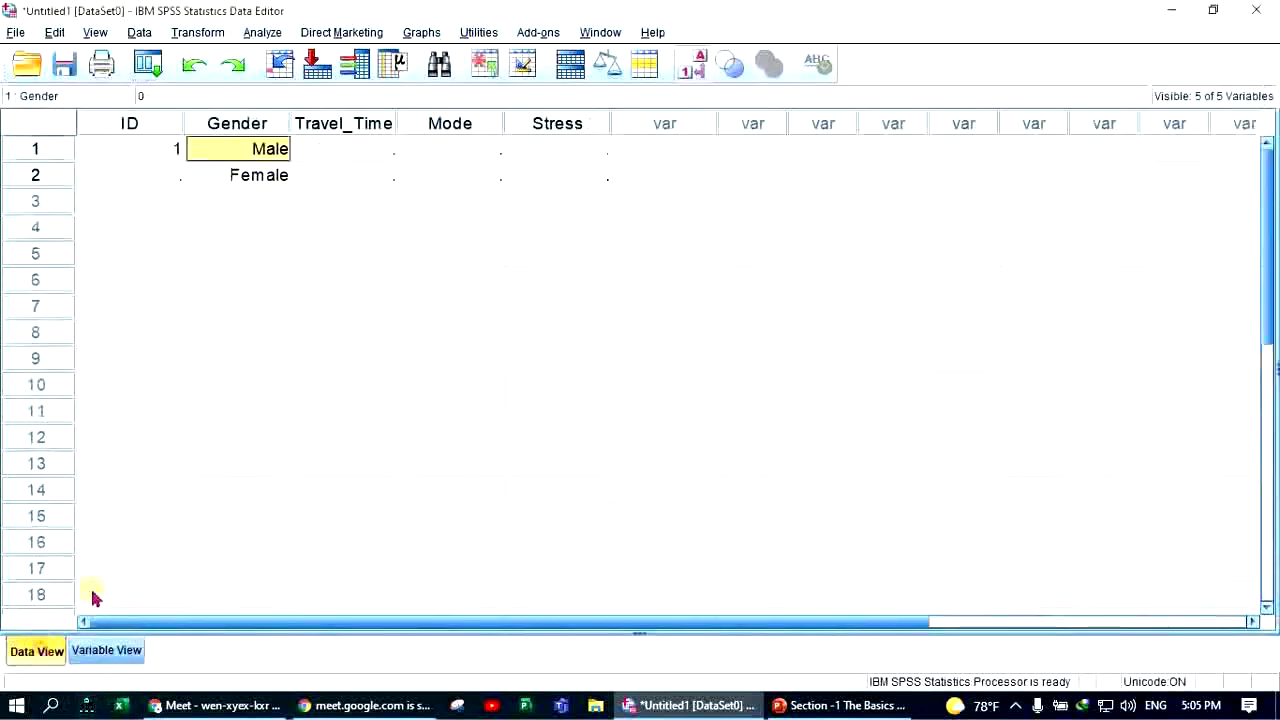
pyautogui.click(222, 182)
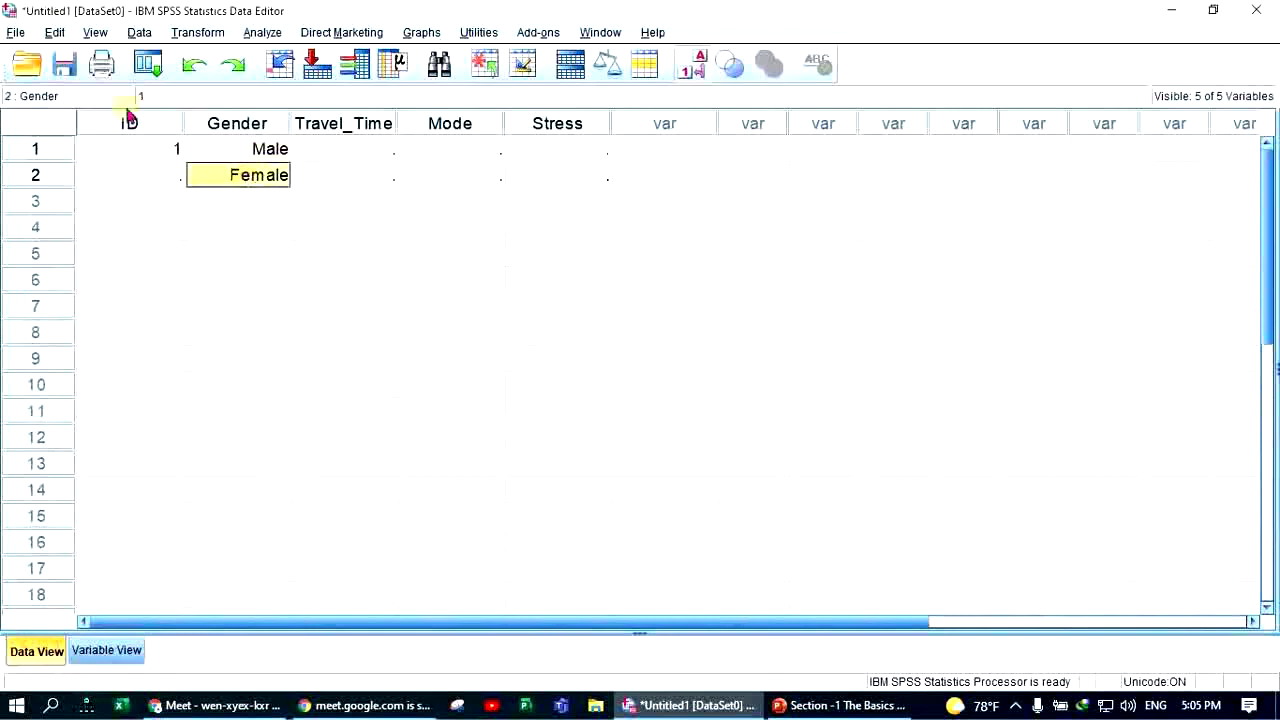
pyautogui.click(97, 33)
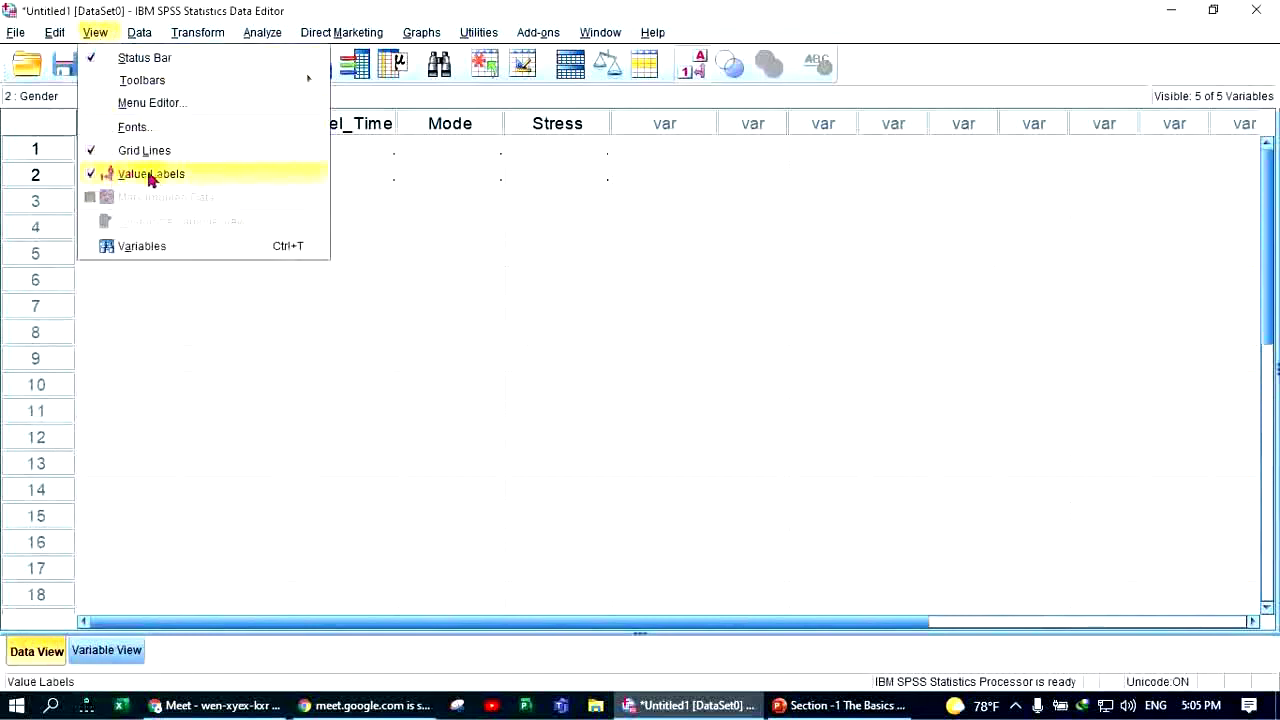
pyautogui.click(104, 176)
pyautogui.click(225, 212)
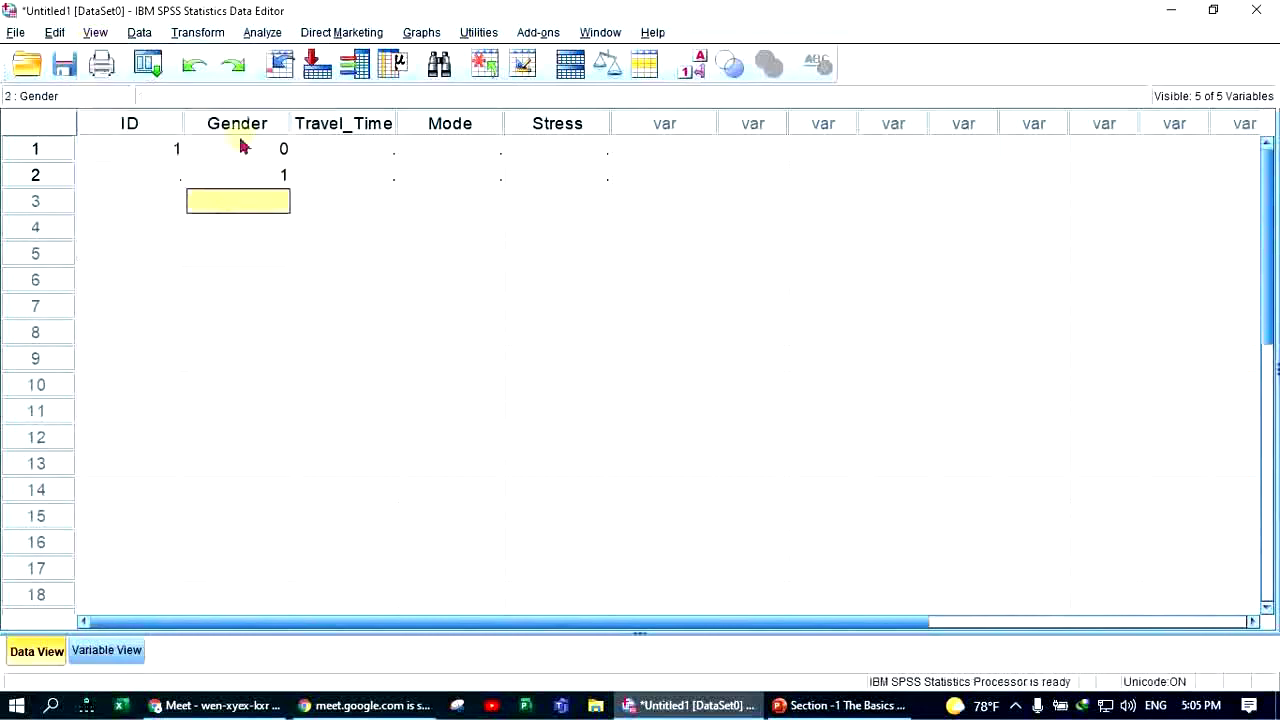
# - Open the value labels of the Mode variable and look up its codes on the Coding Categorical Data slide in PowerPoint
pyautogui.click(105, 651)
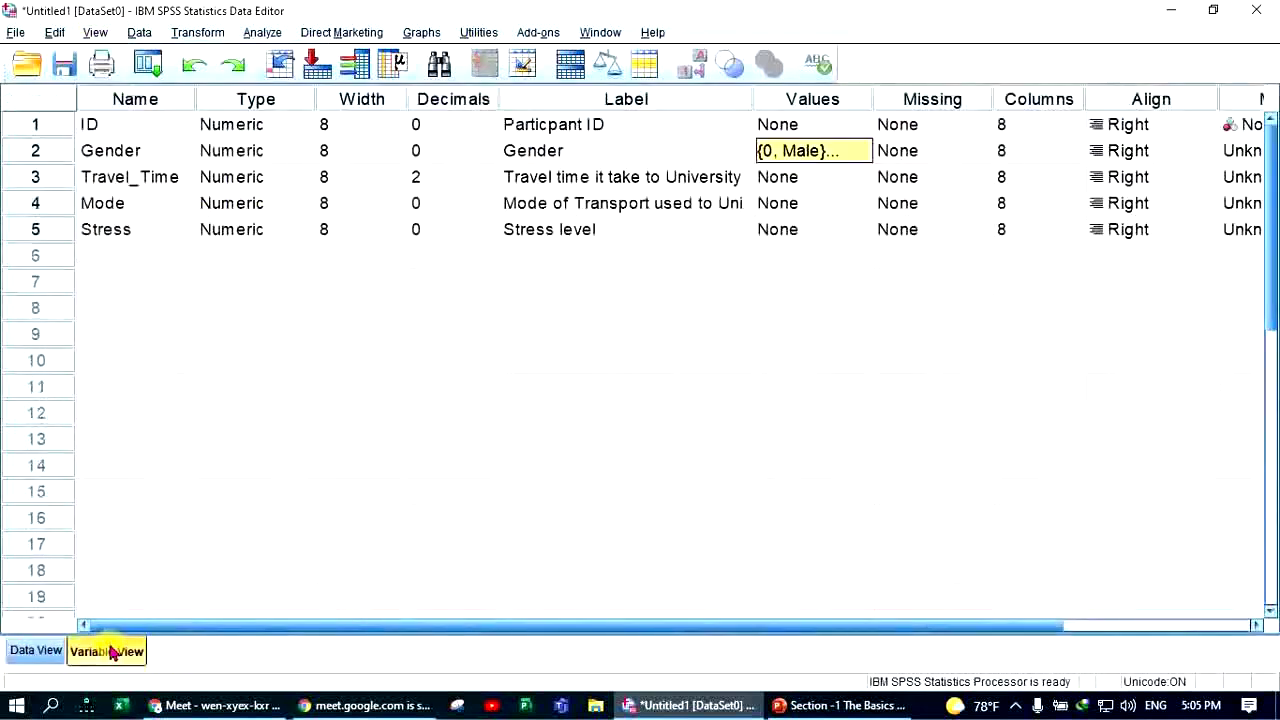
pyautogui.click(820, 180)
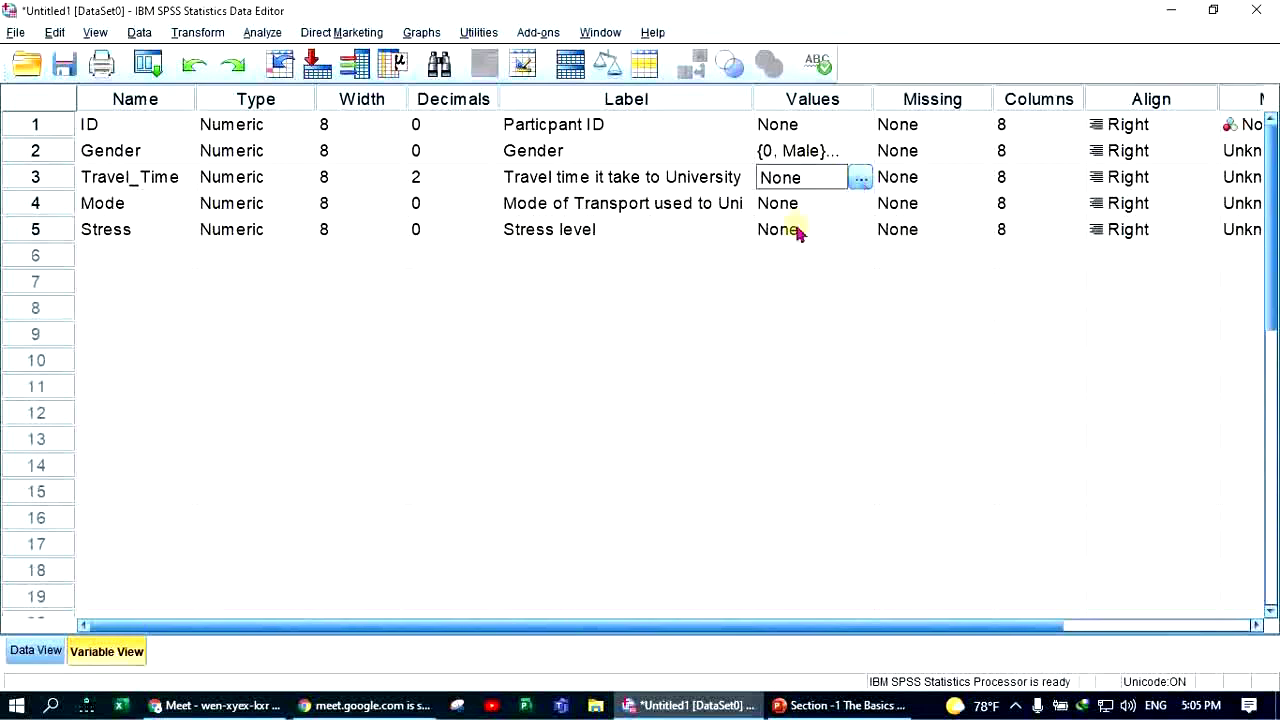
pyautogui.click(828, 203)
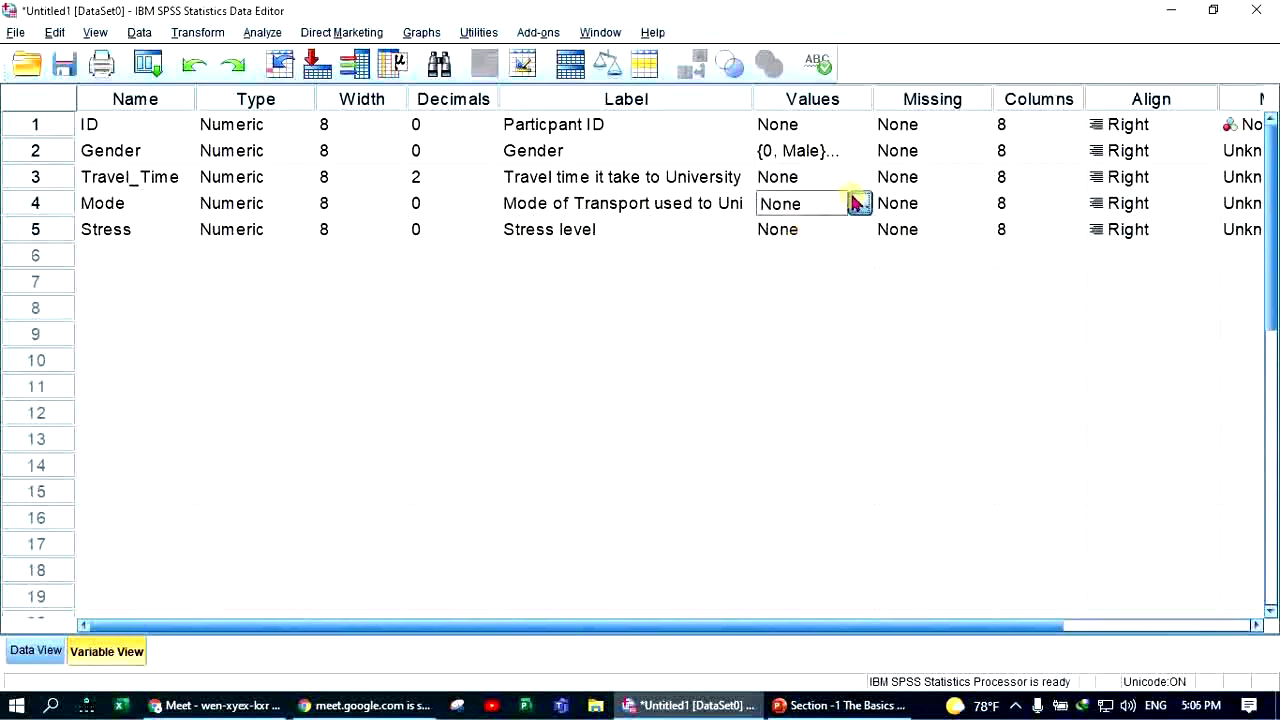
pyautogui.click(852, 203)
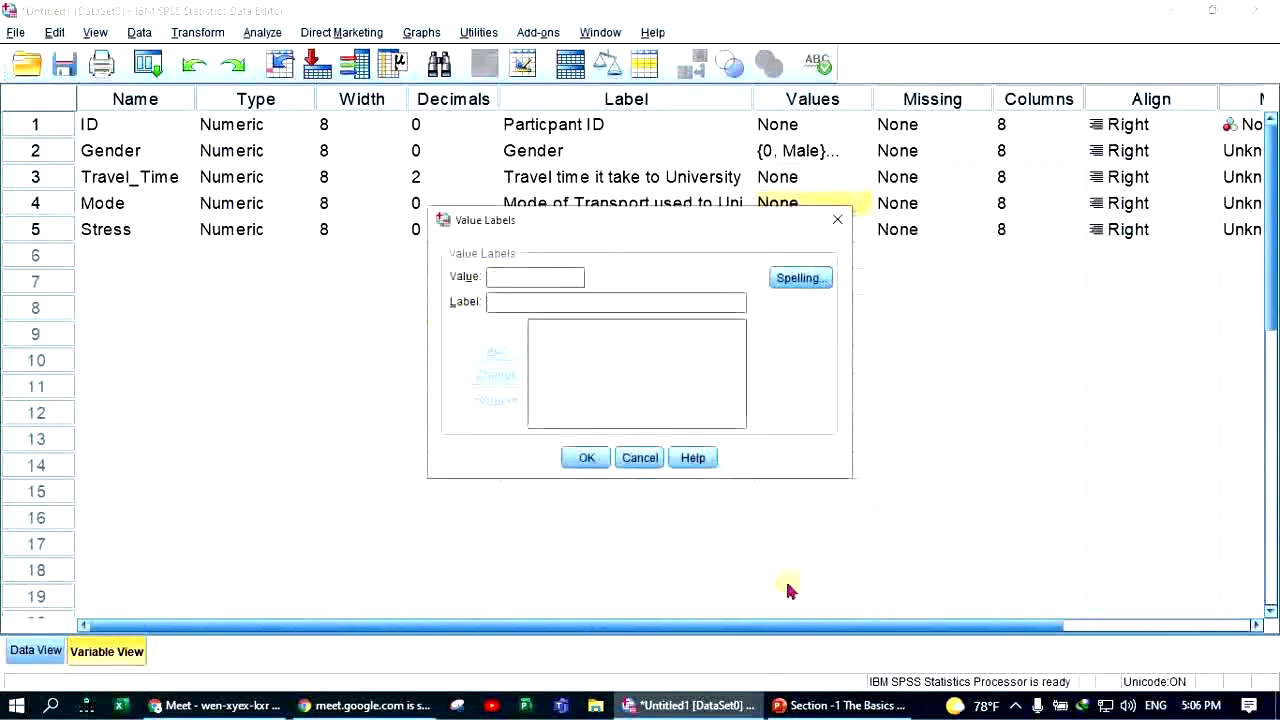
pyautogui.click(845, 706)
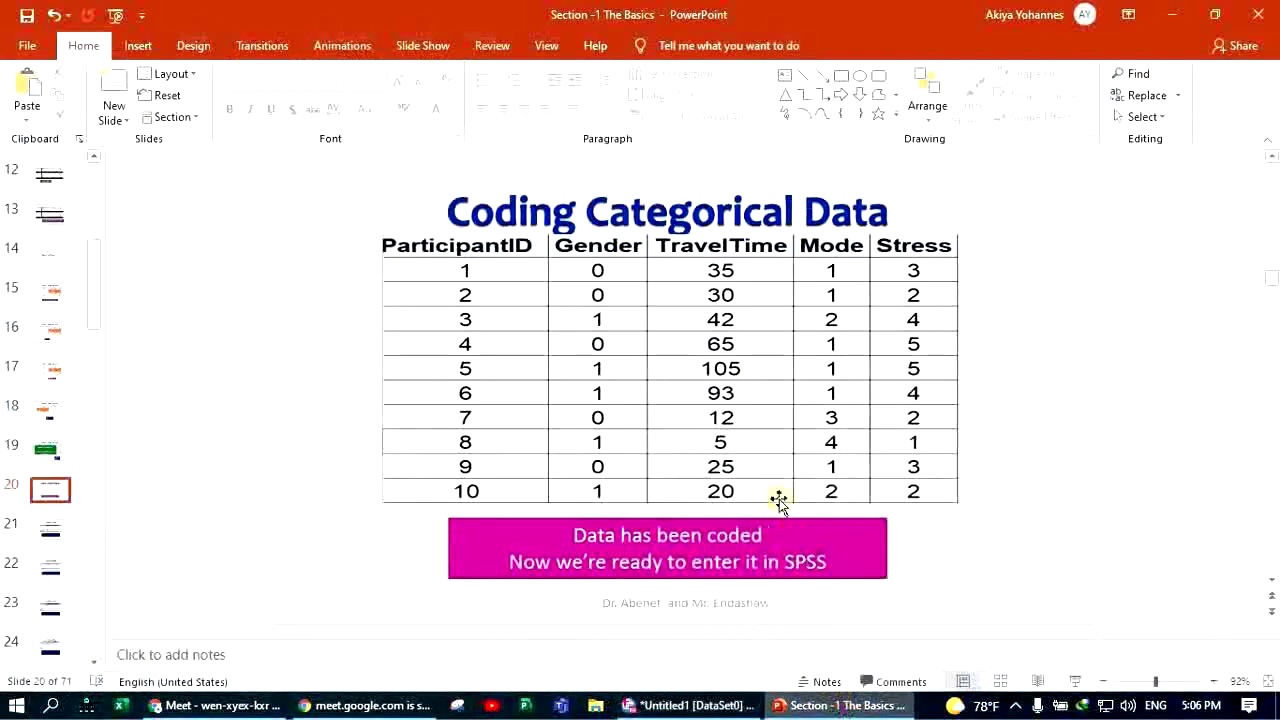
pyautogui.scroll(1, 746, 466)
pyautogui.scroll(1, 746, 466)
pyautogui.scroll(1, 748, 462)
pyautogui.scroll(-1, 749, 457)
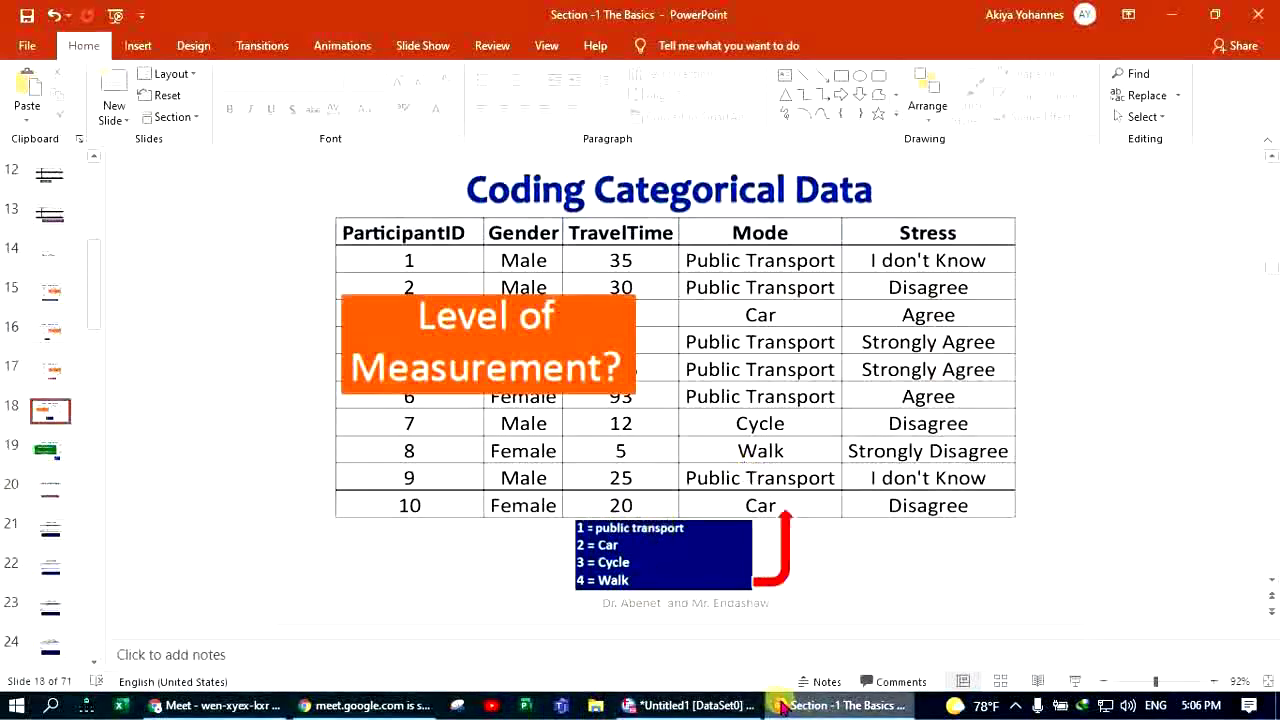
# - Return to SPSS and add the value label 1 = Public Transport for Mode
pyautogui.click(686, 710)
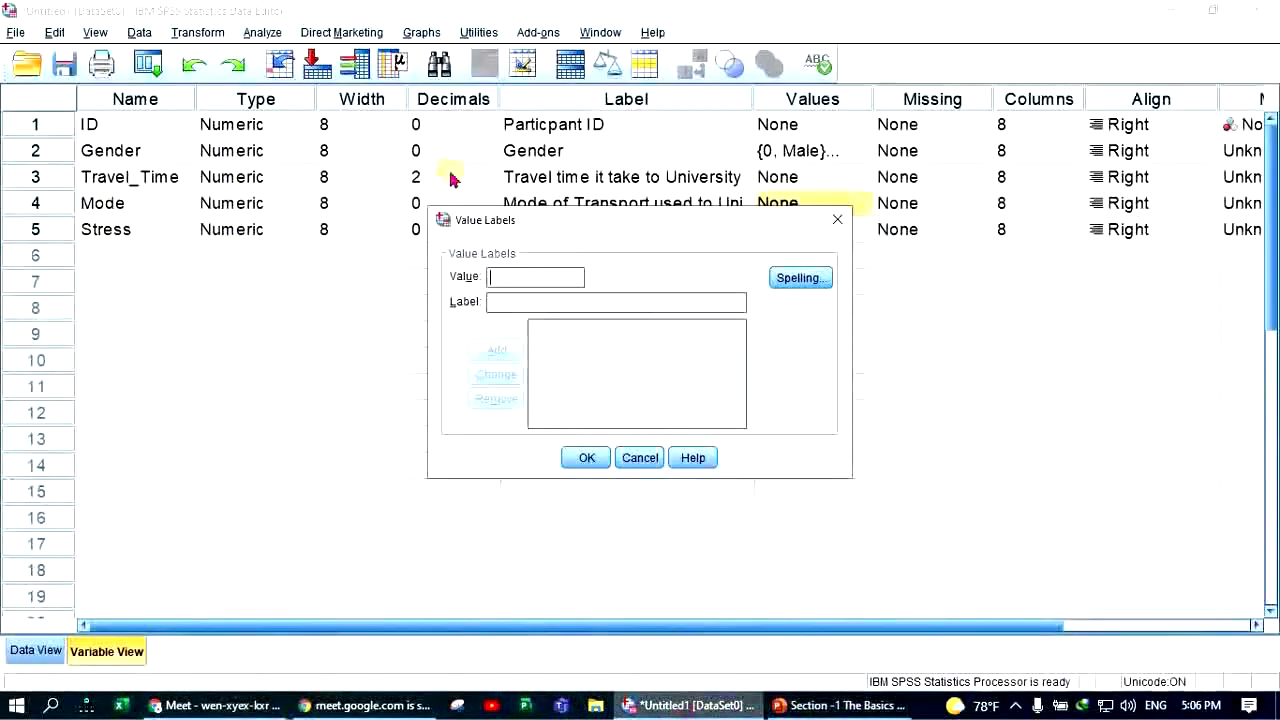
pyautogui.click(503, 305)
pyautogui.write('F')
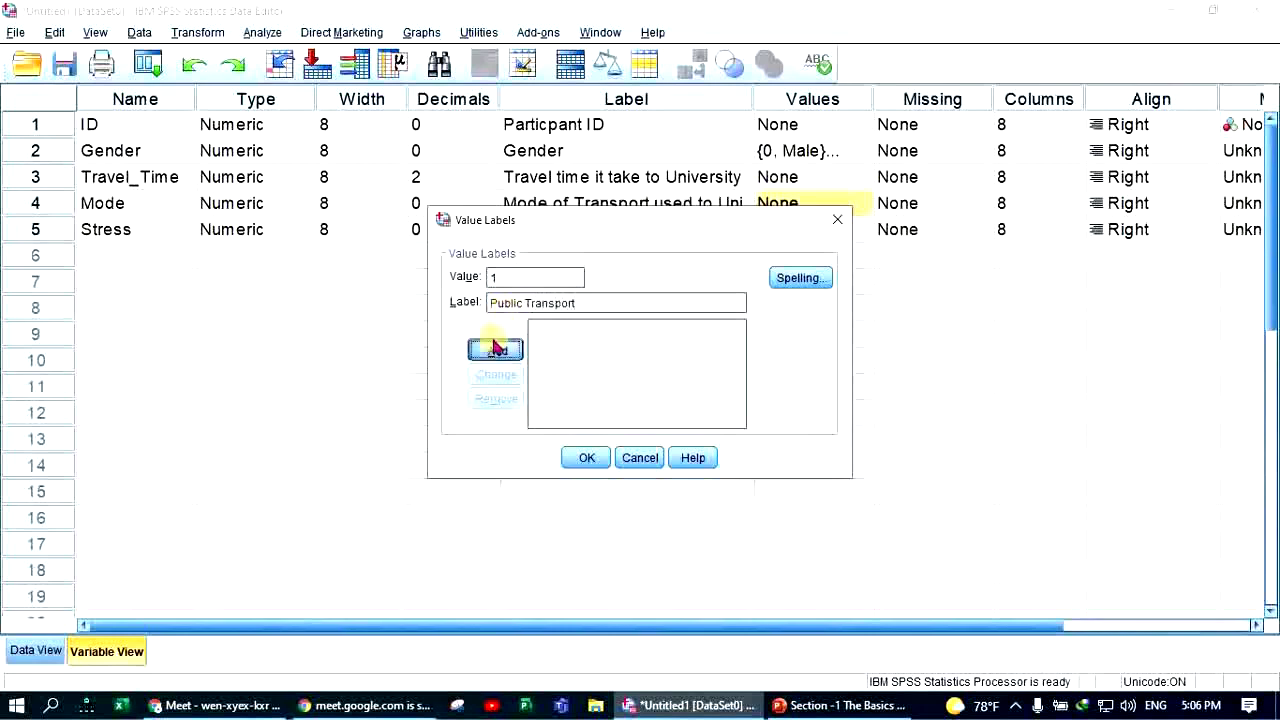
pyautogui.click(496, 350)
# - Add the value label 2 = Car for Mode, checking the code on the PowerPoint slide
pyautogui.click(494, 283)
pyautogui.write('2')
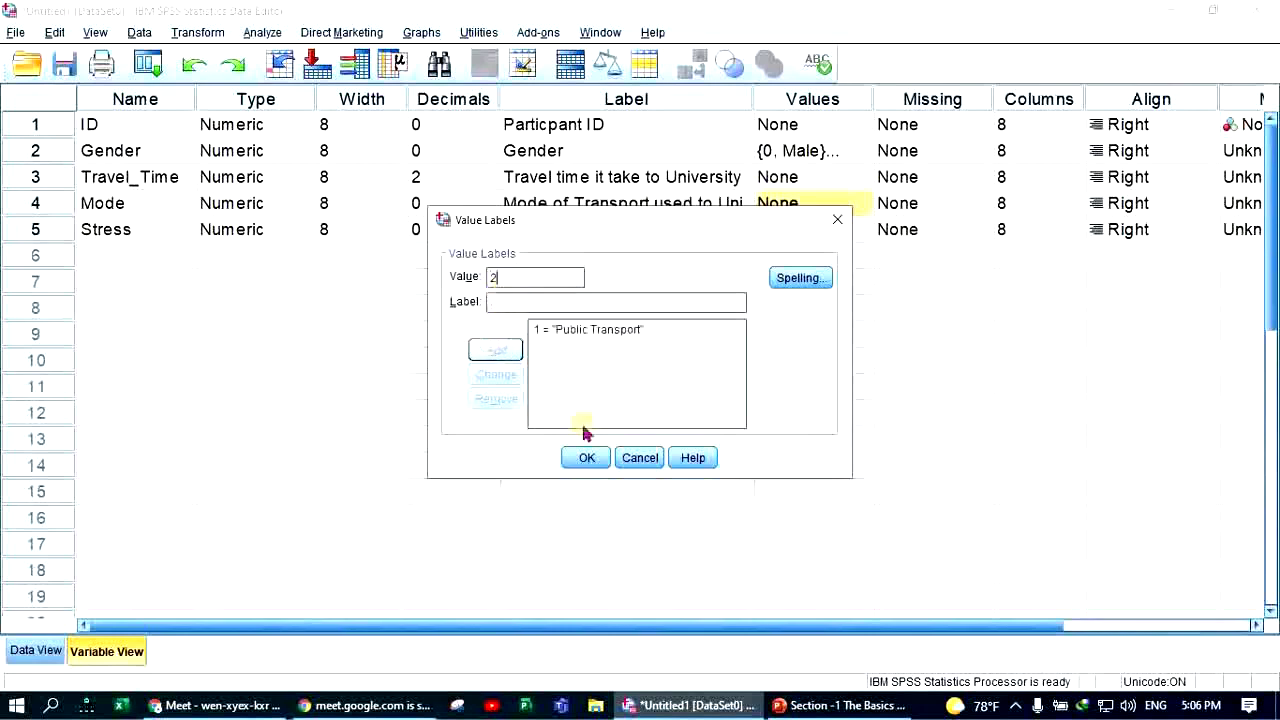
pyautogui.click(800, 705)
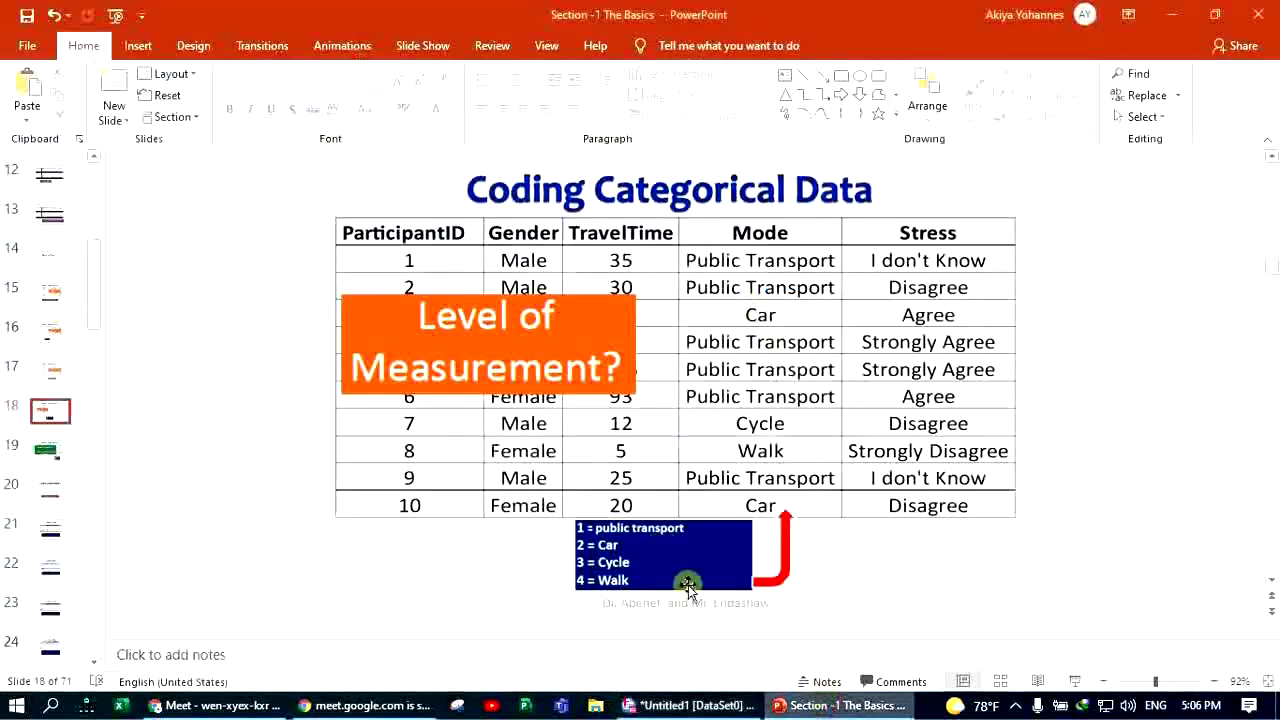
pyautogui.click(818, 705)
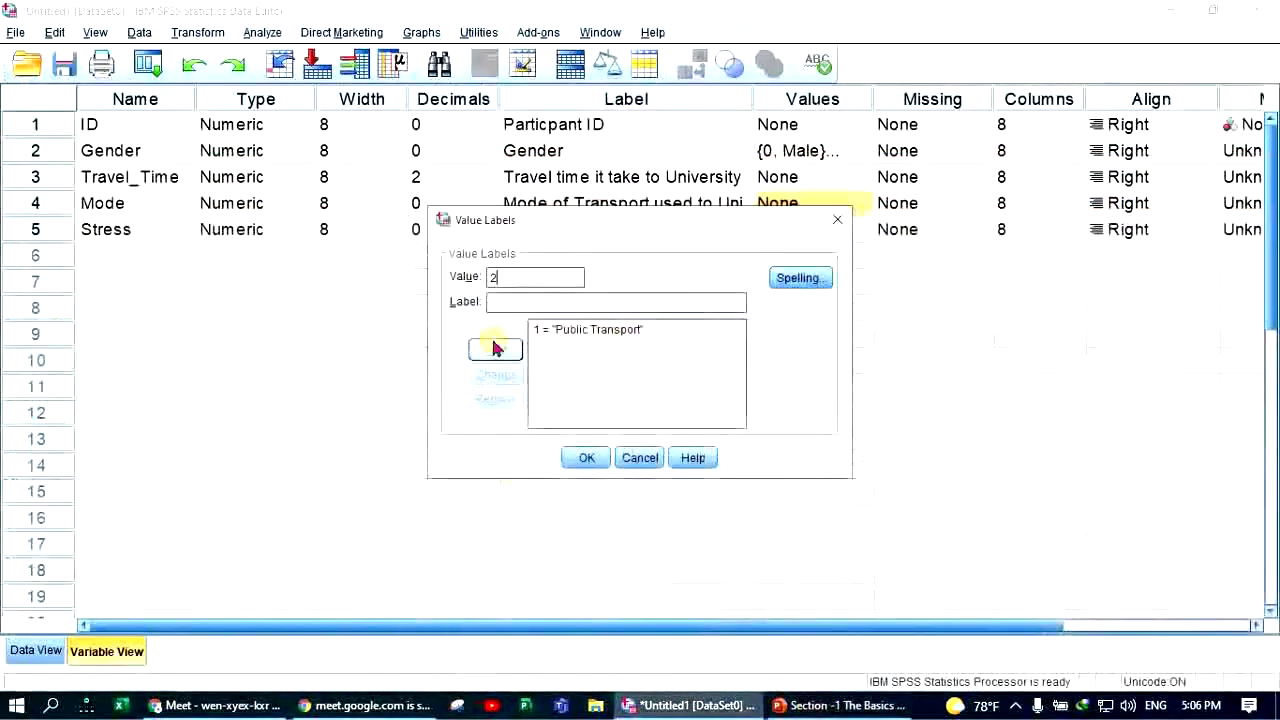
pyautogui.click(488, 303)
pyautogui.write('Car')
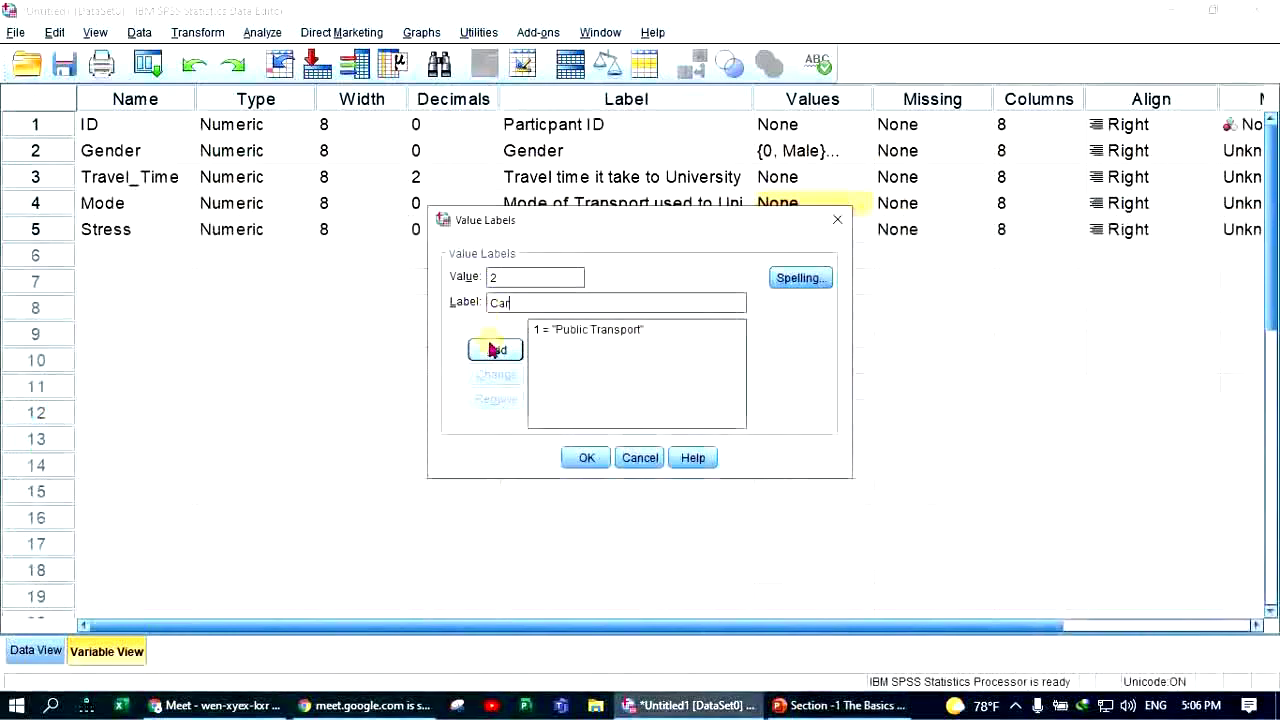
pyautogui.click(494, 349)
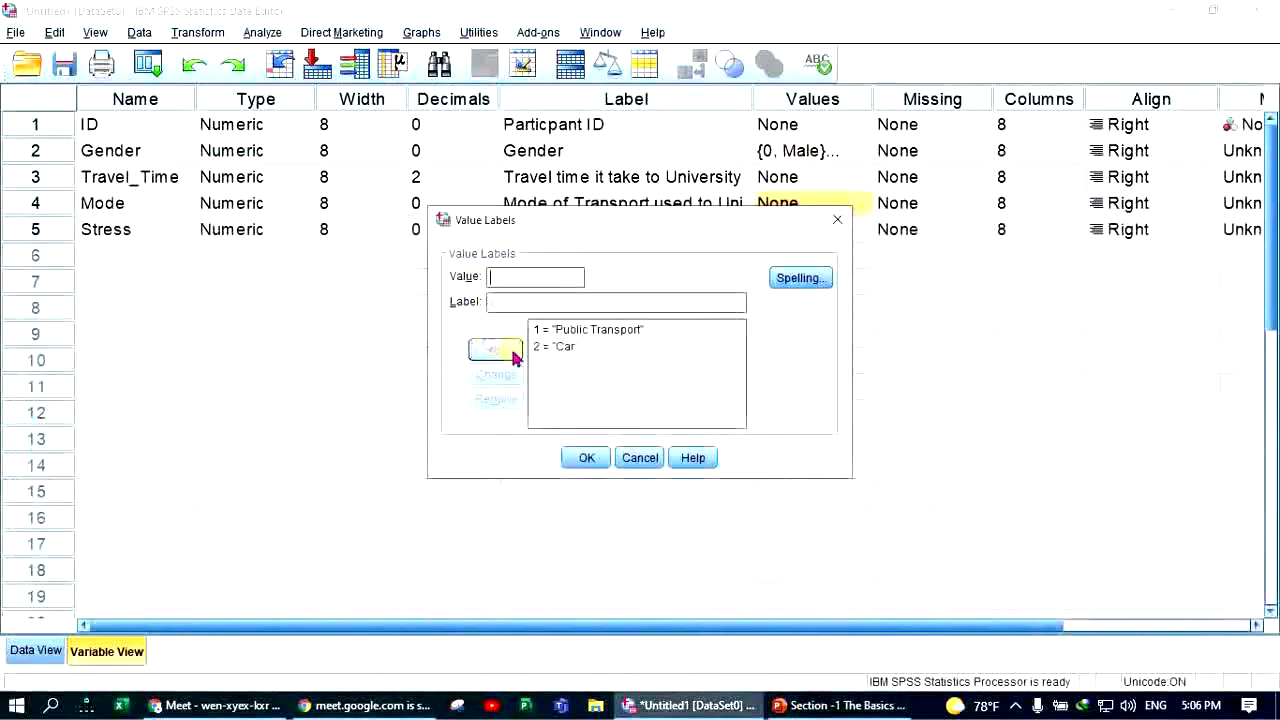
# - Check the next Mode code on the PowerPoint slide and add the value label 3 = Cycle
pyautogui.click(830, 710)
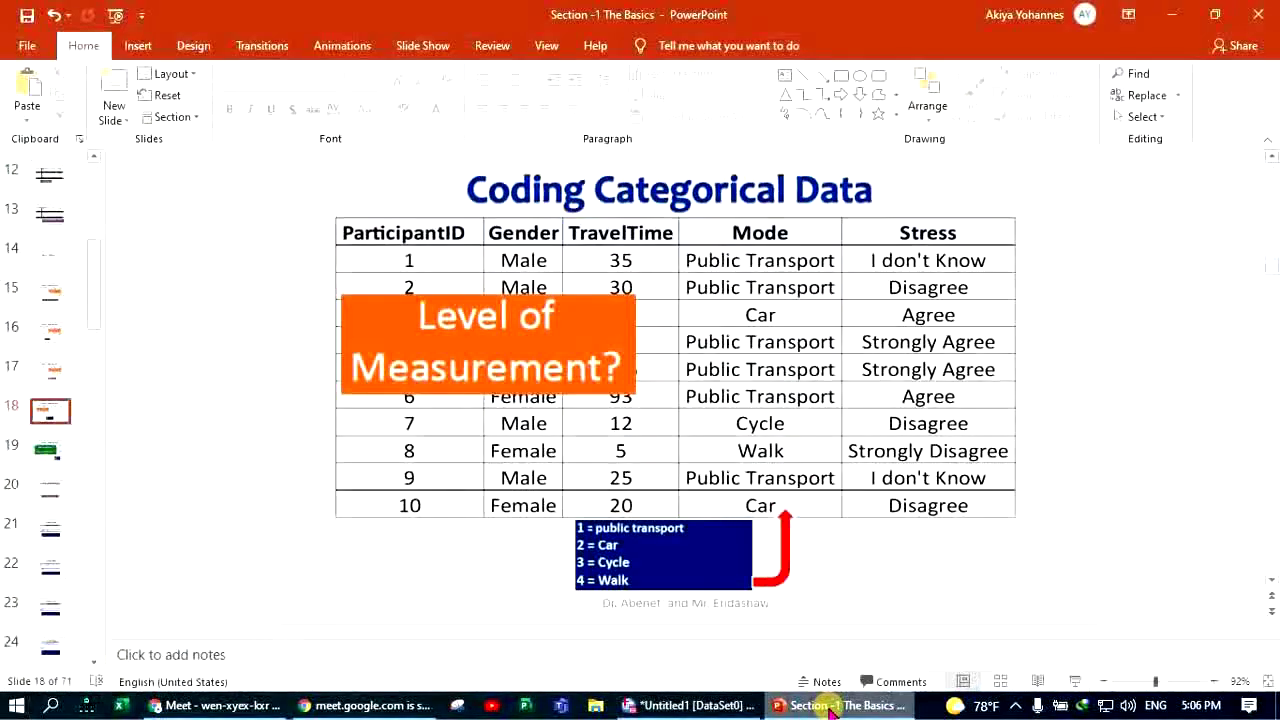
pyautogui.click(830, 710)
pyautogui.write('3')
pyautogui.click(518, 311)
pyautogui.write('Cycle')
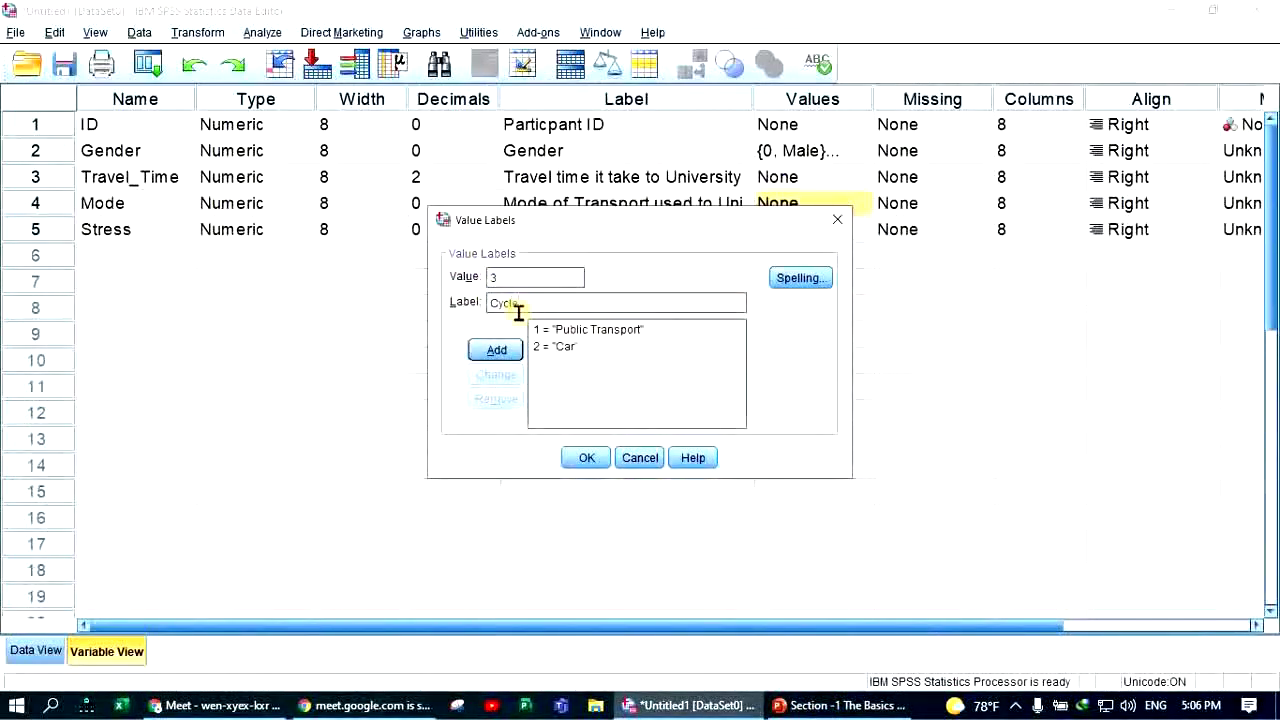
pyautogui.click(496, 350)
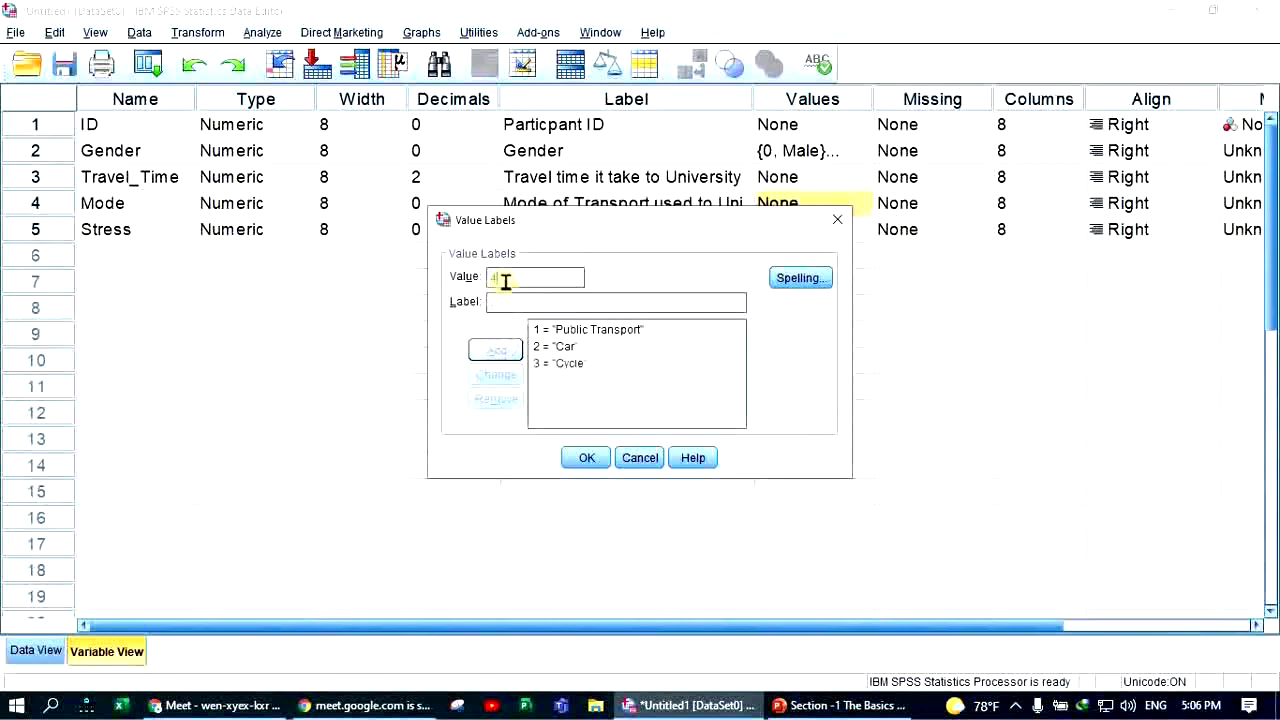
# - Add the value label 4 = Walk and apply the value labels to the Mode variable
pyautogui.write('W')
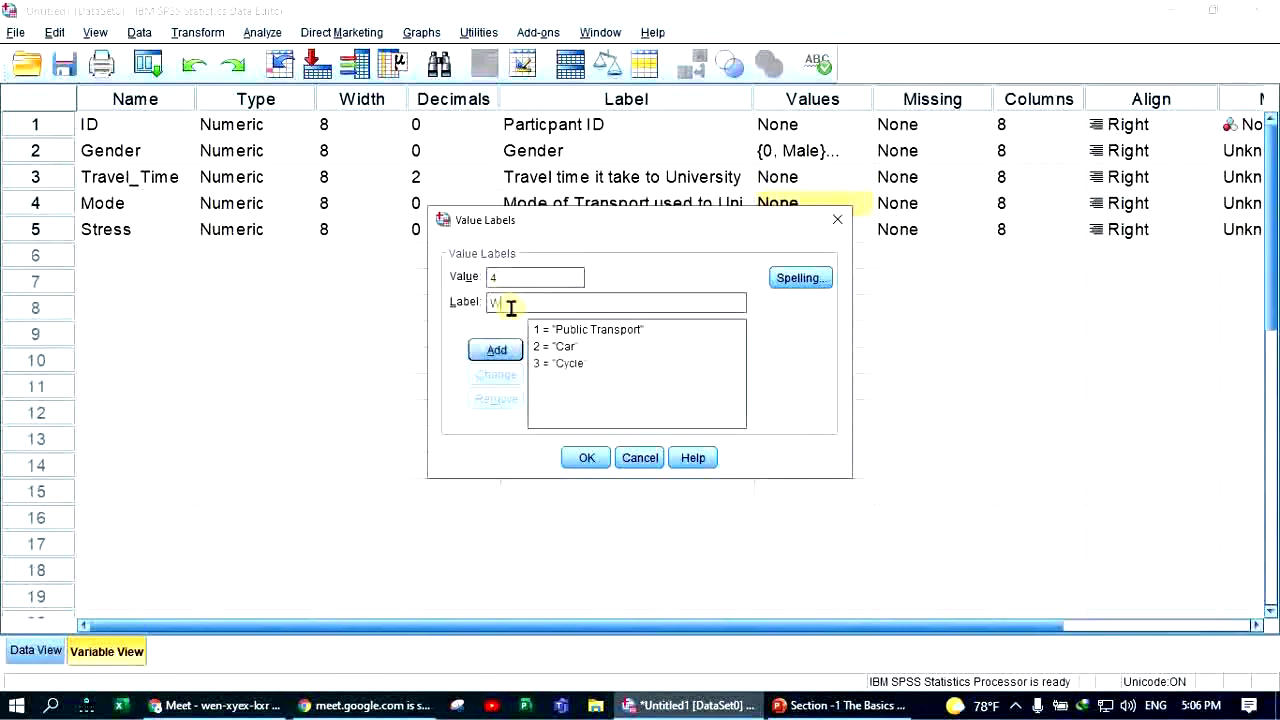
pyautogui.write('lk')
pyautogui.click(496, 350)
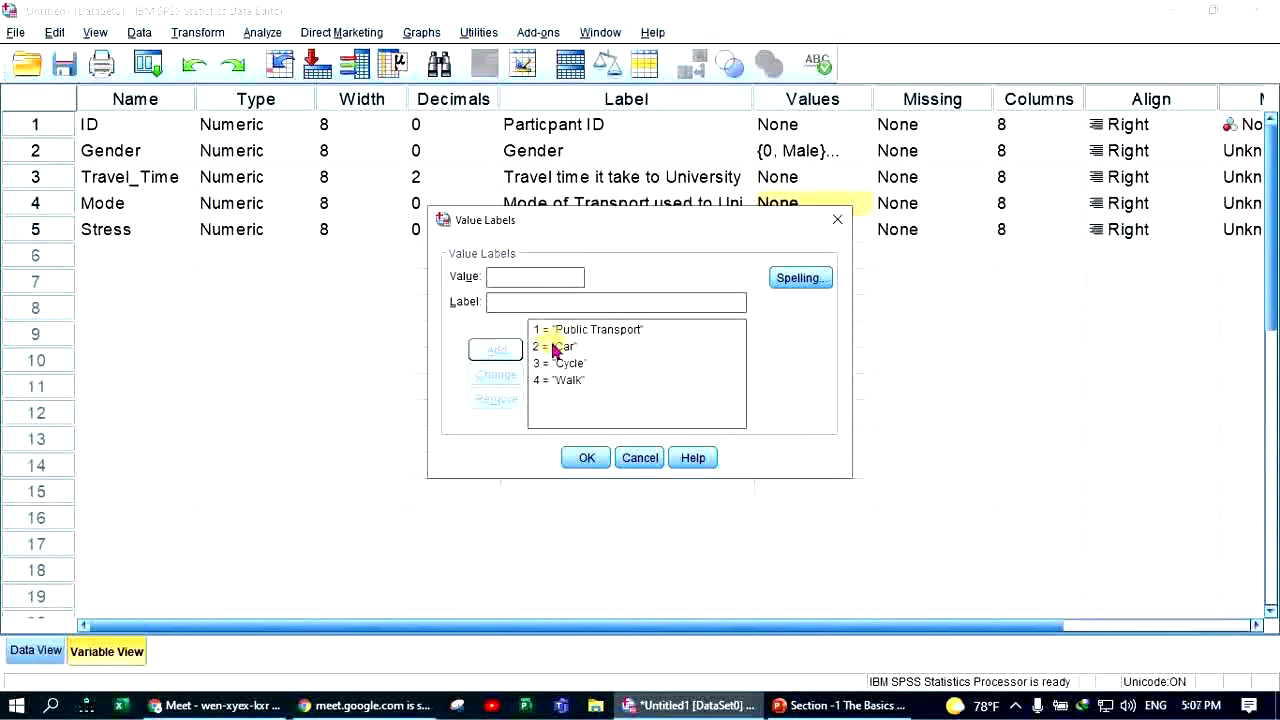
pyautogui.click(586, 458)
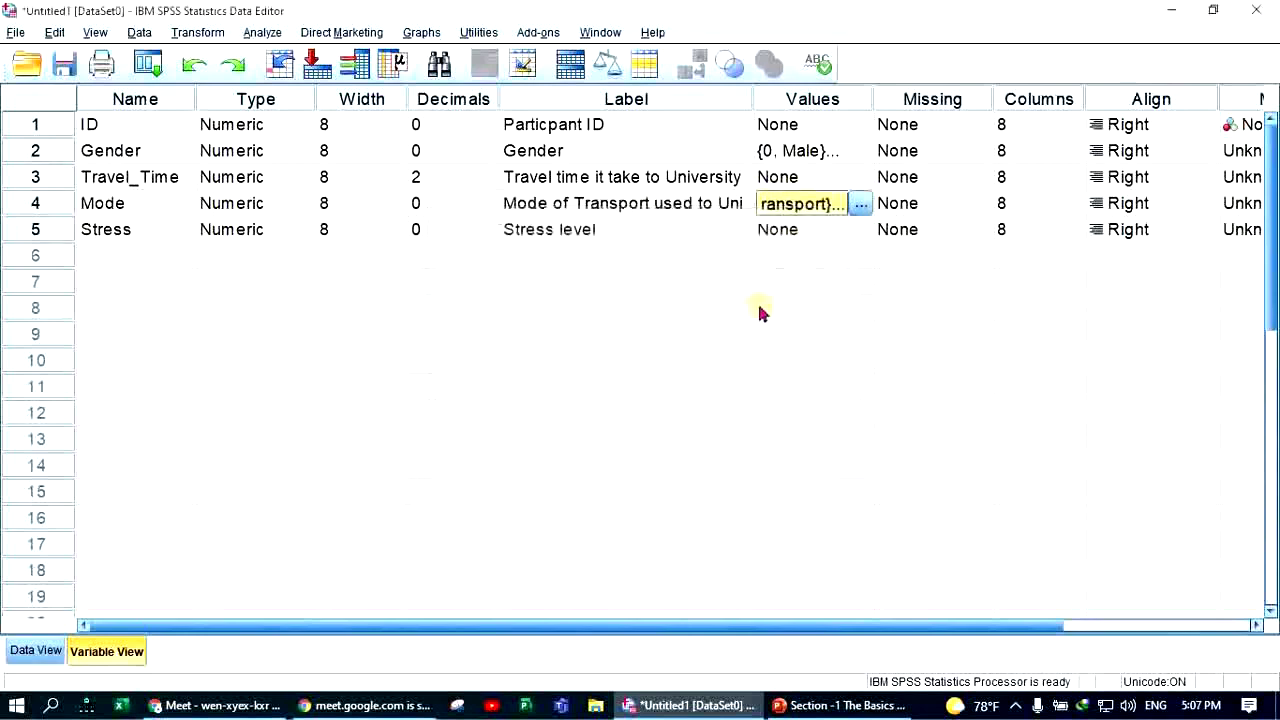
# - Look up the Stress agreement codes on the Coding Categorical Data slide in PowerPoint
pyautogui.click(684, 234)
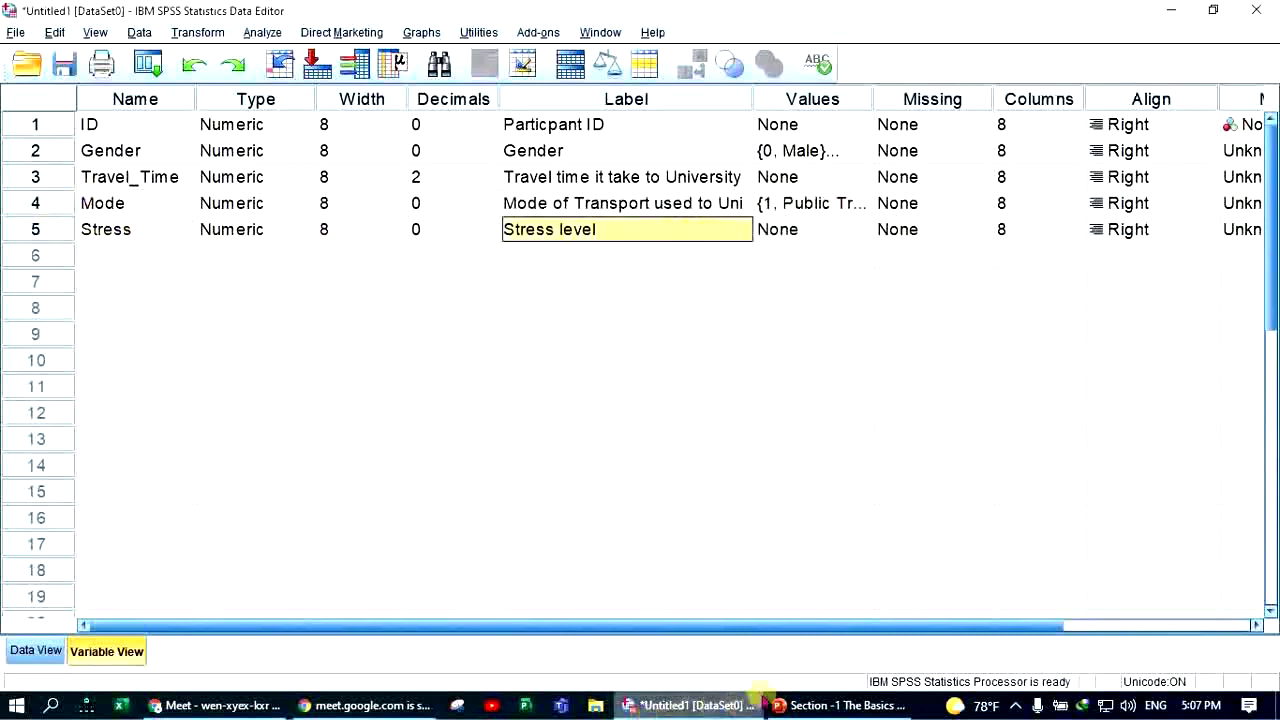
pyautogui.click(830, 705)
pyautogui.scroll(-1, 891, 443)
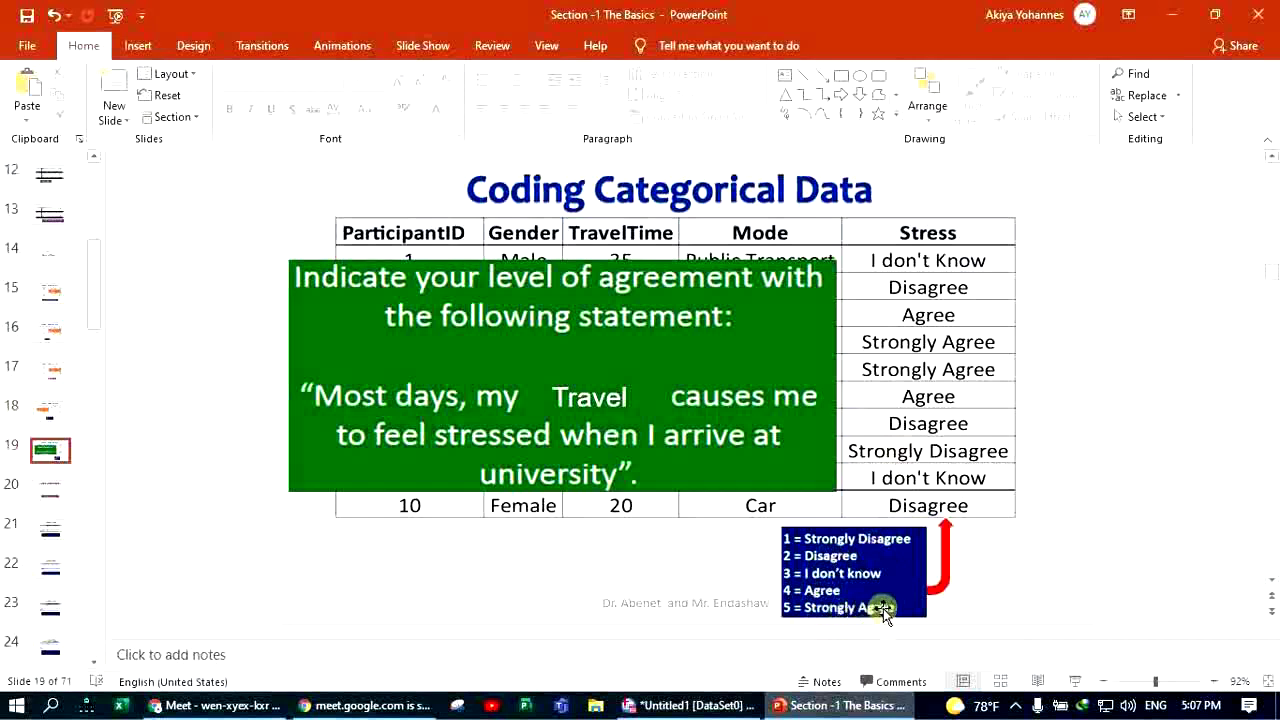
pyautogui.click(846, 559)
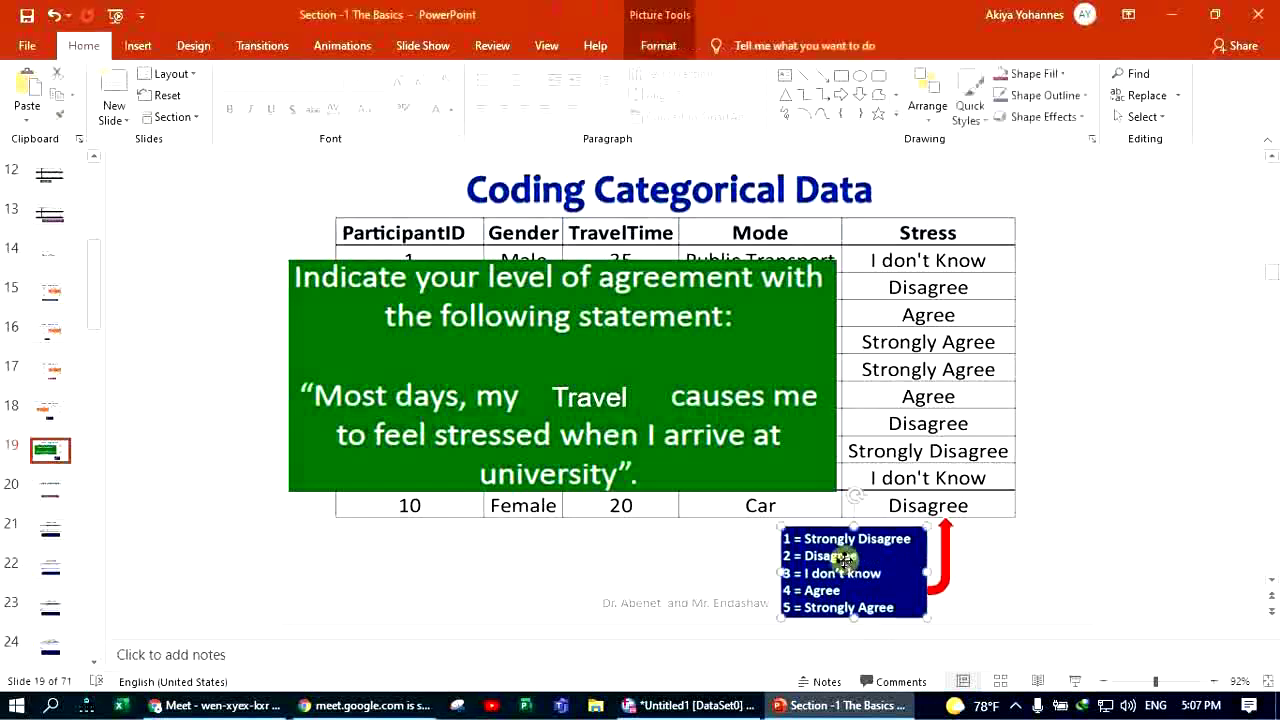
pyautogui.click(1034, 548)
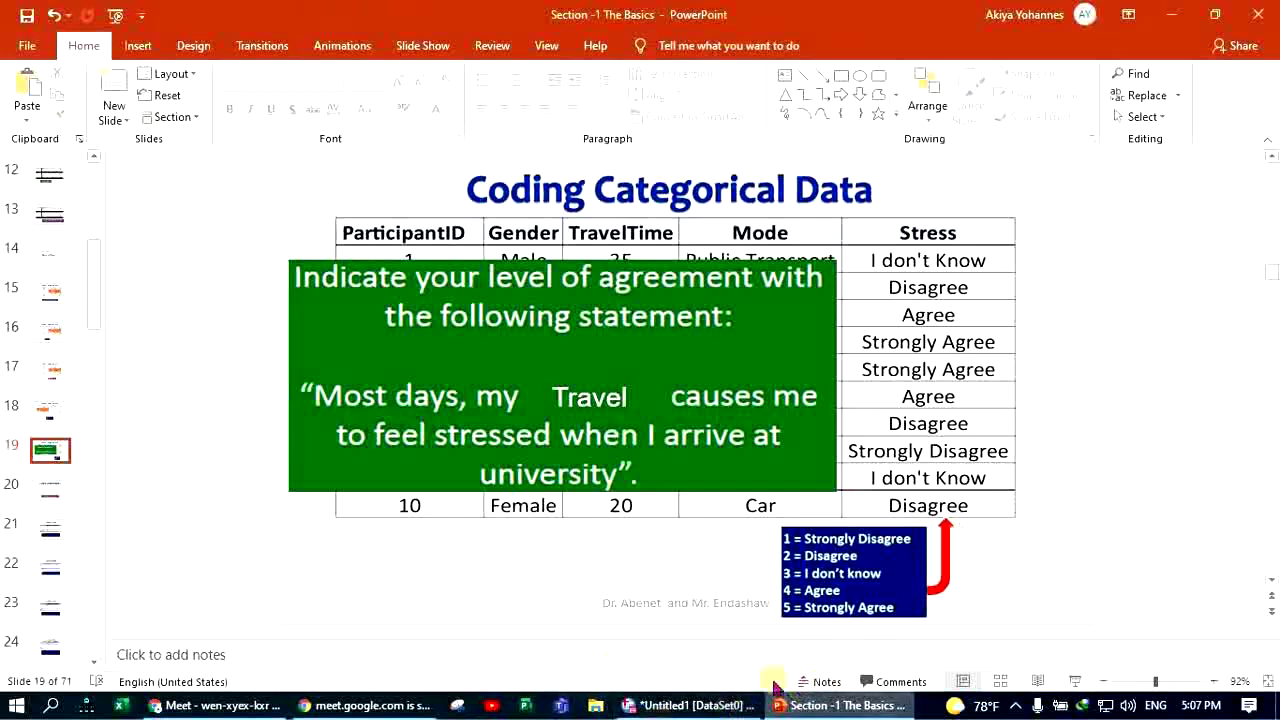
# - Return to SPSS, open the value labels of the Stress variable and add 1 = Strongly Disagree
pyautogui.click(623, 707)
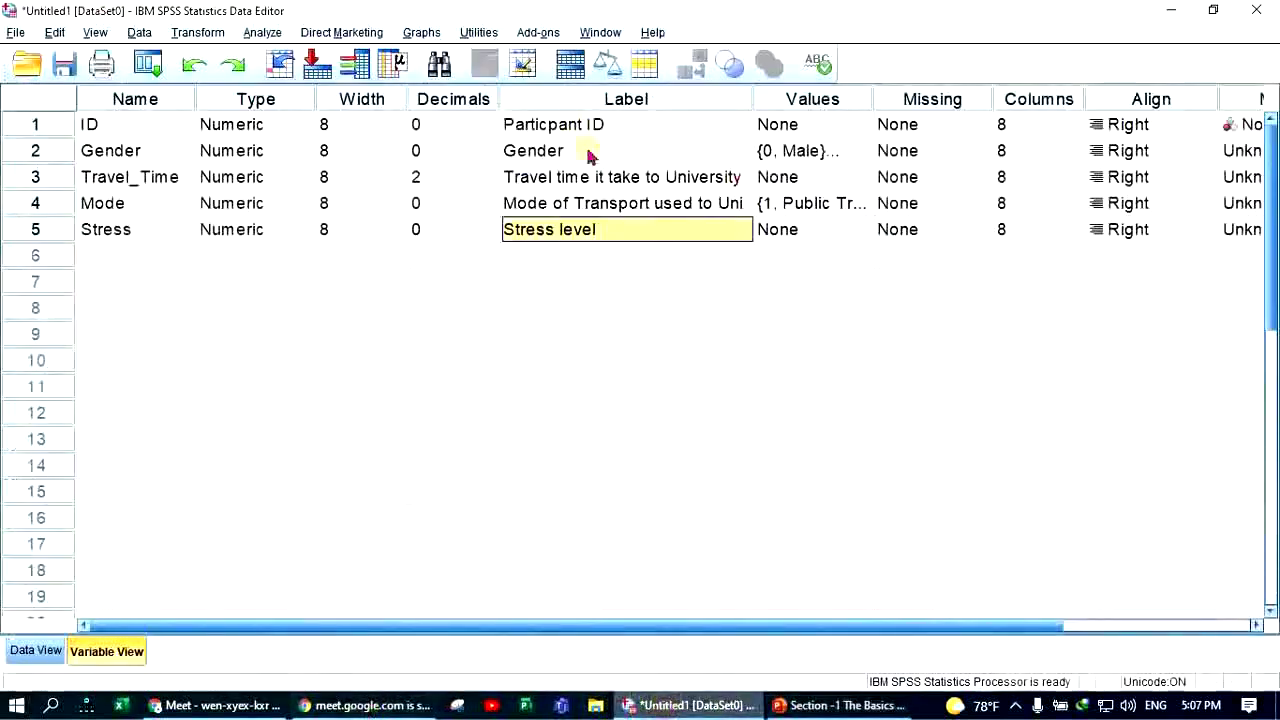
pyautogui.click(839, 214)
pyautogui.click(849, 229)
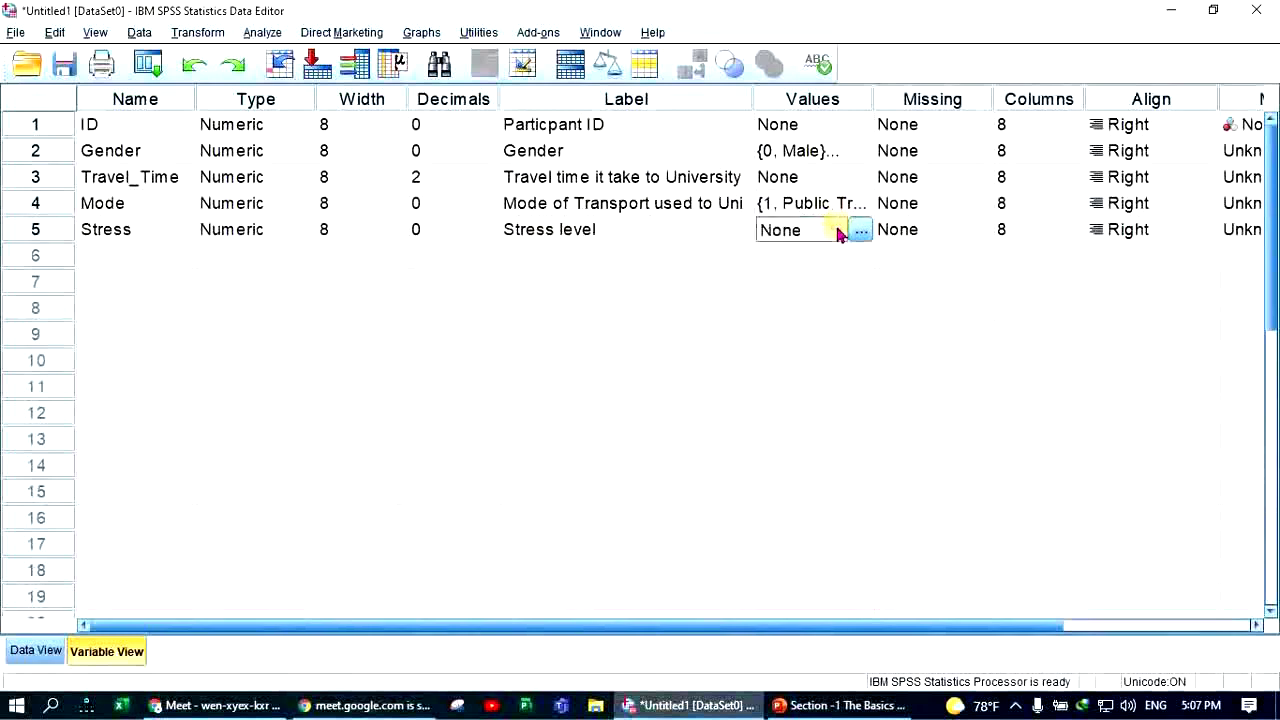
pyautogui.click(860, 230)
pyautogui.write('1')
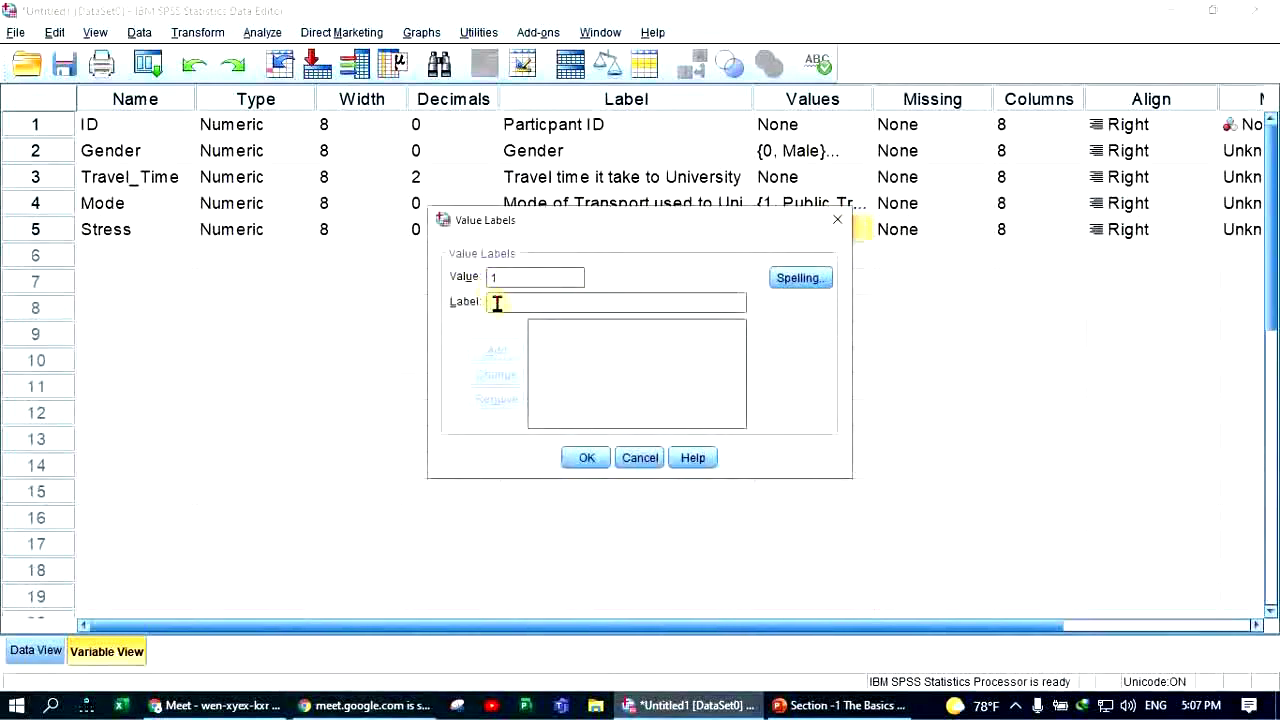
pyautogui.write('N')
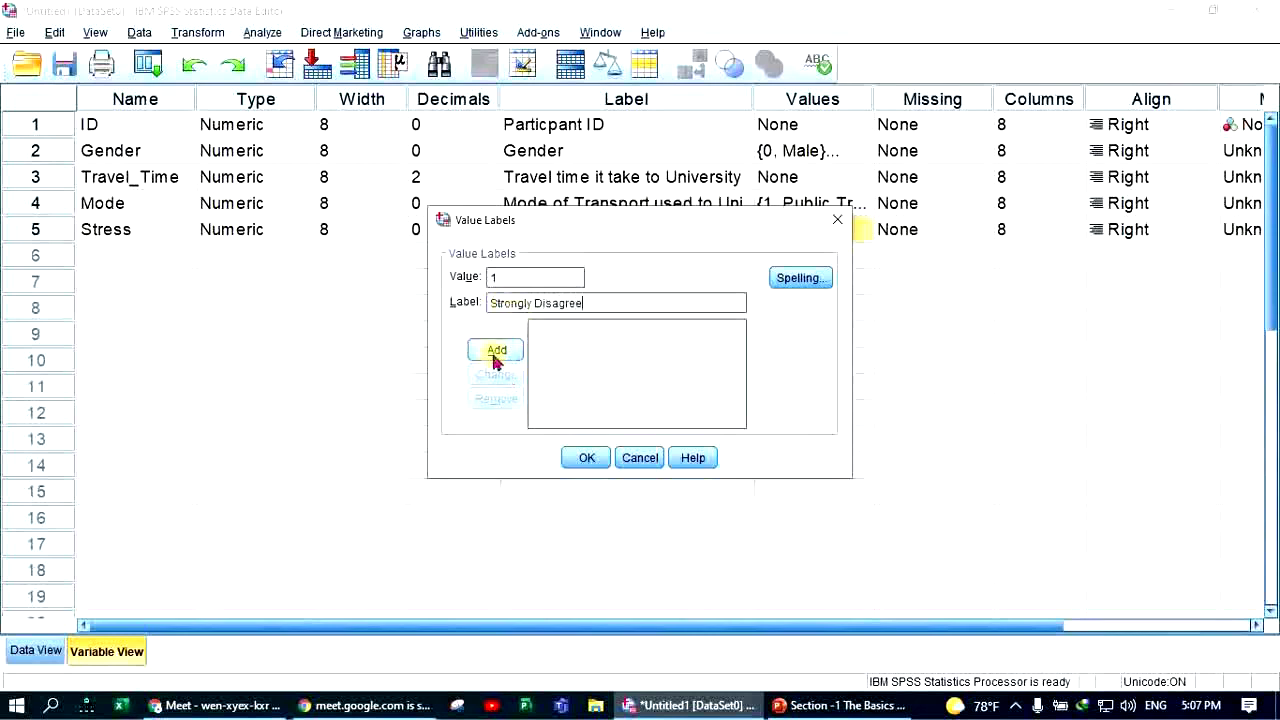
pyautogui.click(497, 350)
# - Add the Stress value labels 2 = Disadgee and 3 = I Don't Know
pyautogui.click(513, 301)
pyautogui.write('Disadgee')
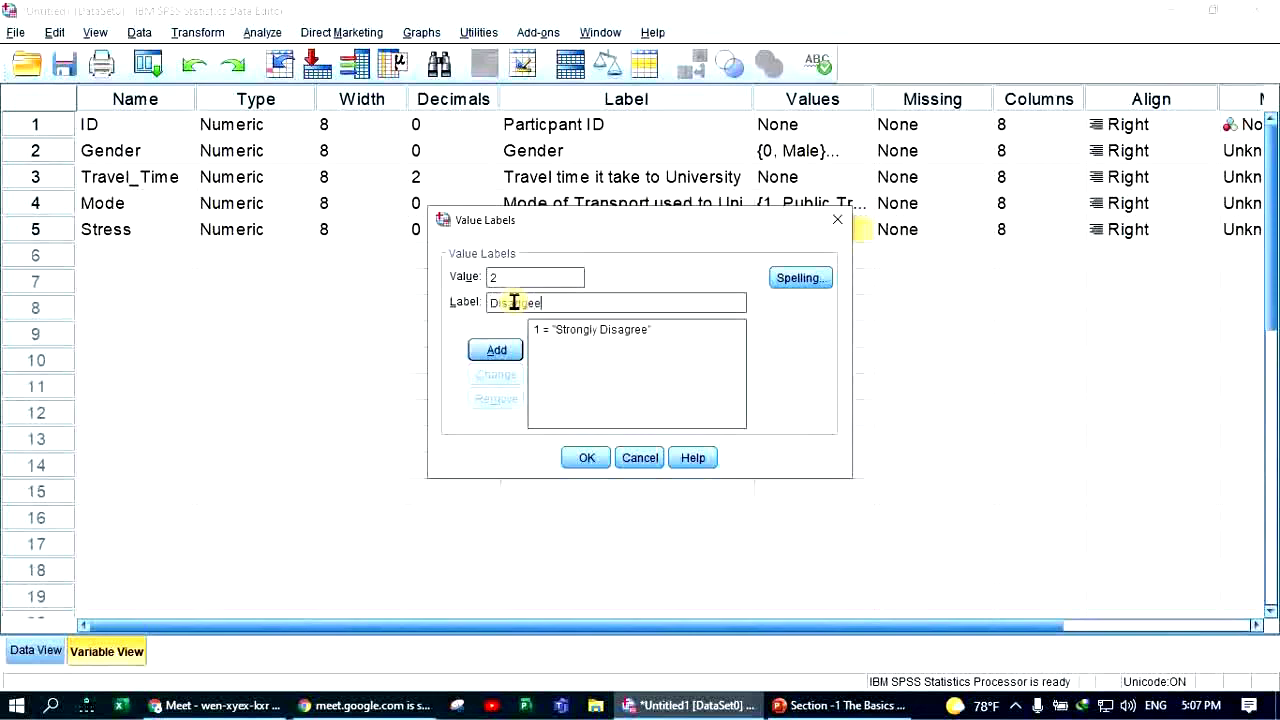
pyautogui.click(494, 352)
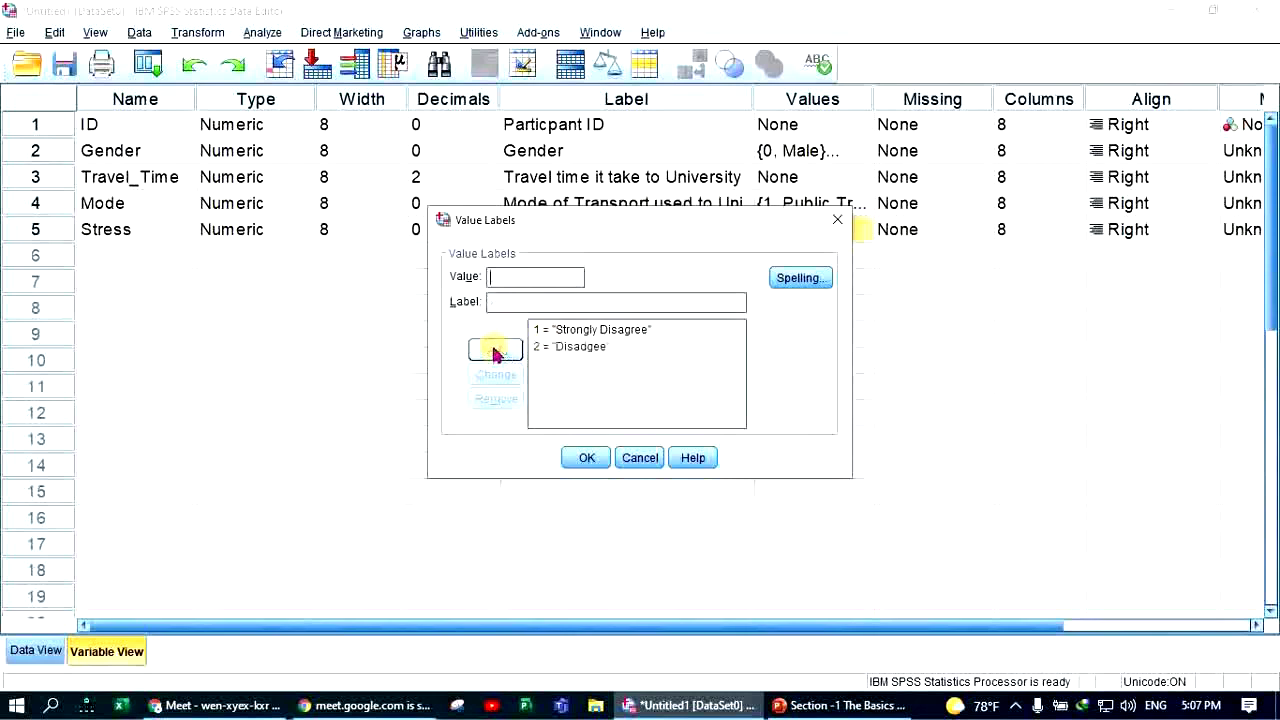
pyautogui.write('3')
pyautogui.click(504, 300)
pyautogui.write('N')
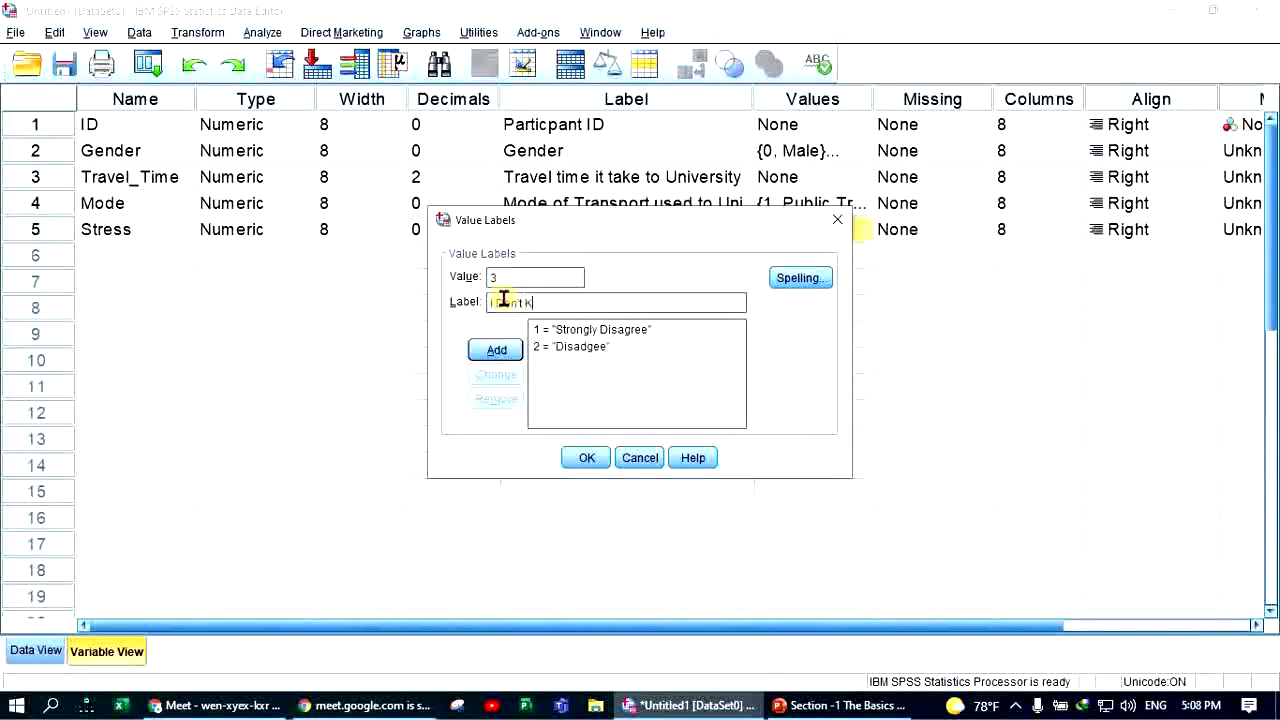
pyautogui.click(497, 350)
# - Add the Stress value labels 4 = Agree and 5 = Strongly Agree
pyautogui.click(508, 300)
pyautogui.write('A')
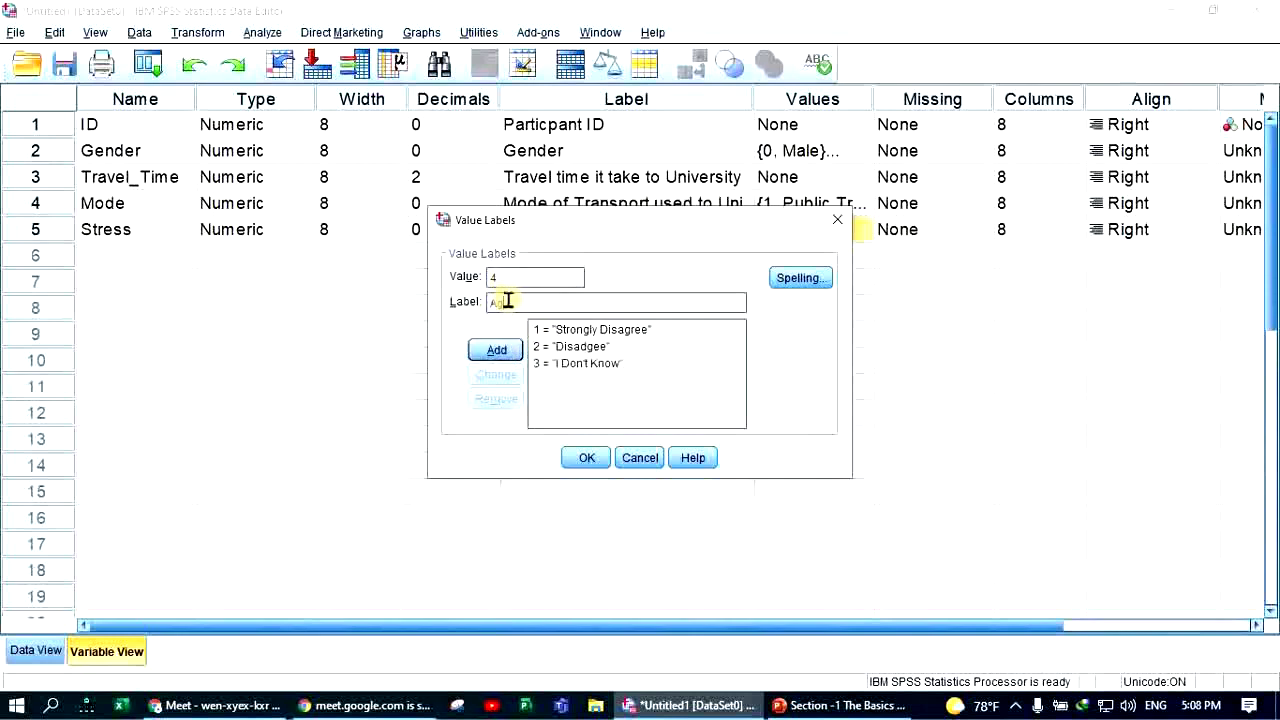
pyautogui.write('gree')
pyautogui.click(495, 349)
pyautogui.click(507, 284)
pyautogui.write('5')
pyautogui.click(528, 304)
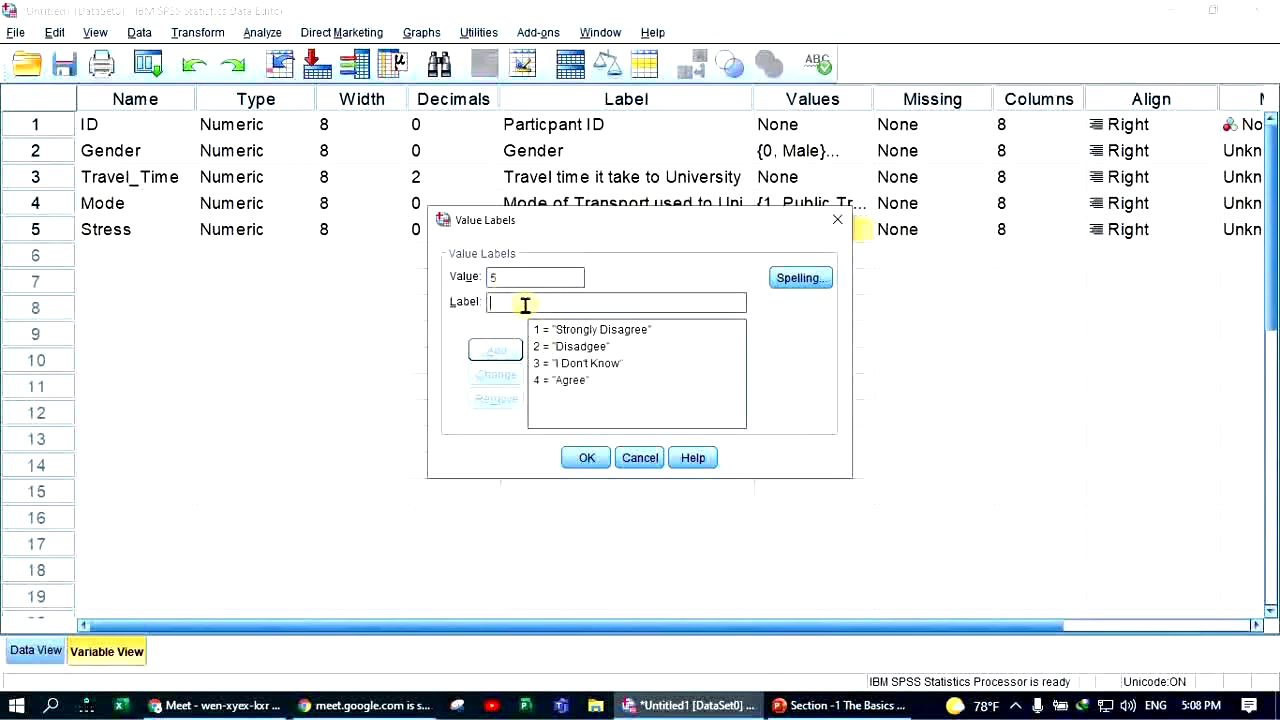
pyautogui.write('Strongly Agree')
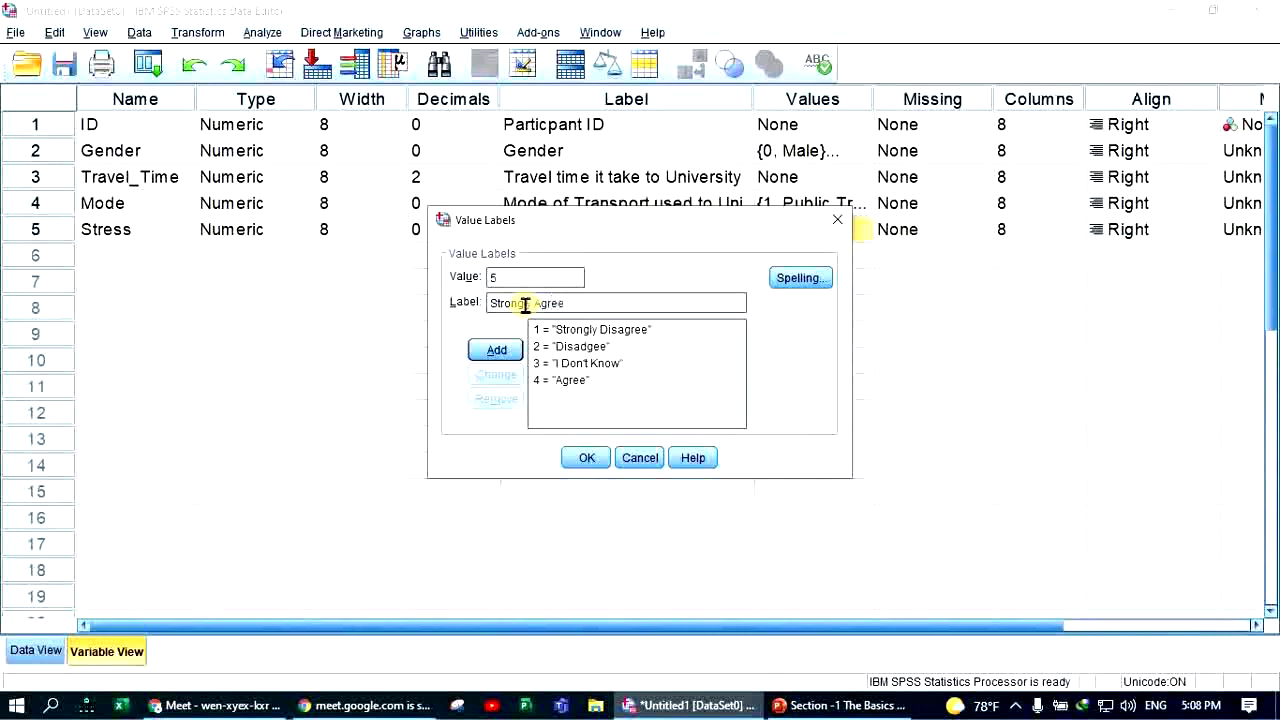
pyautogui.click(499, 350)
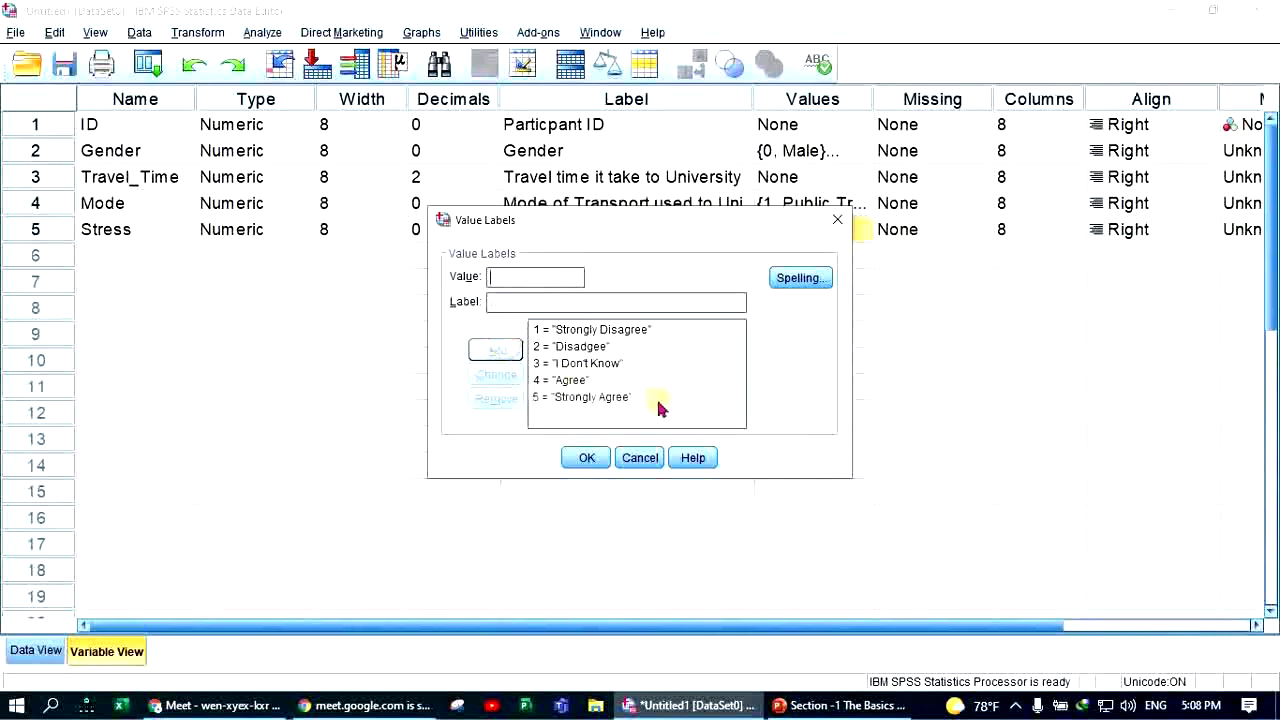
# - Check the agreement codes on the PowerPoint slide, return to SPSS and apply the value labels to the Stress variable
pyautogui.click(836, 705)
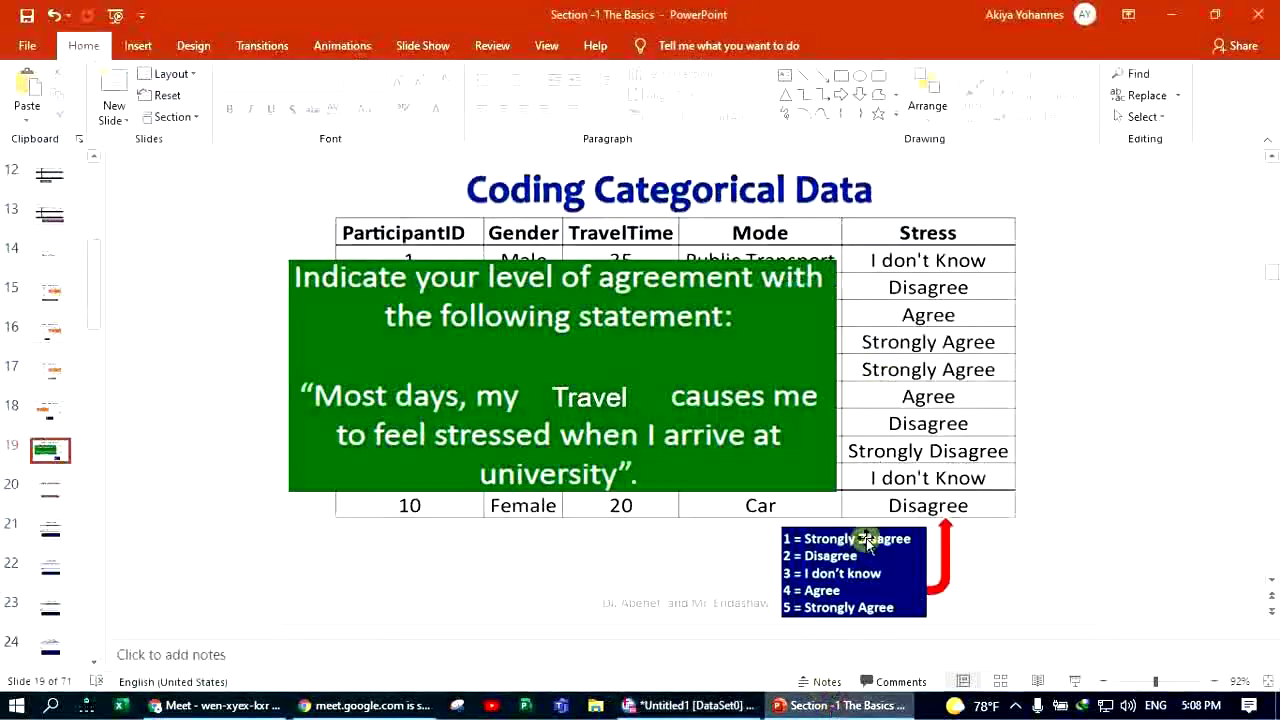
pyautogui.click(697, 706)
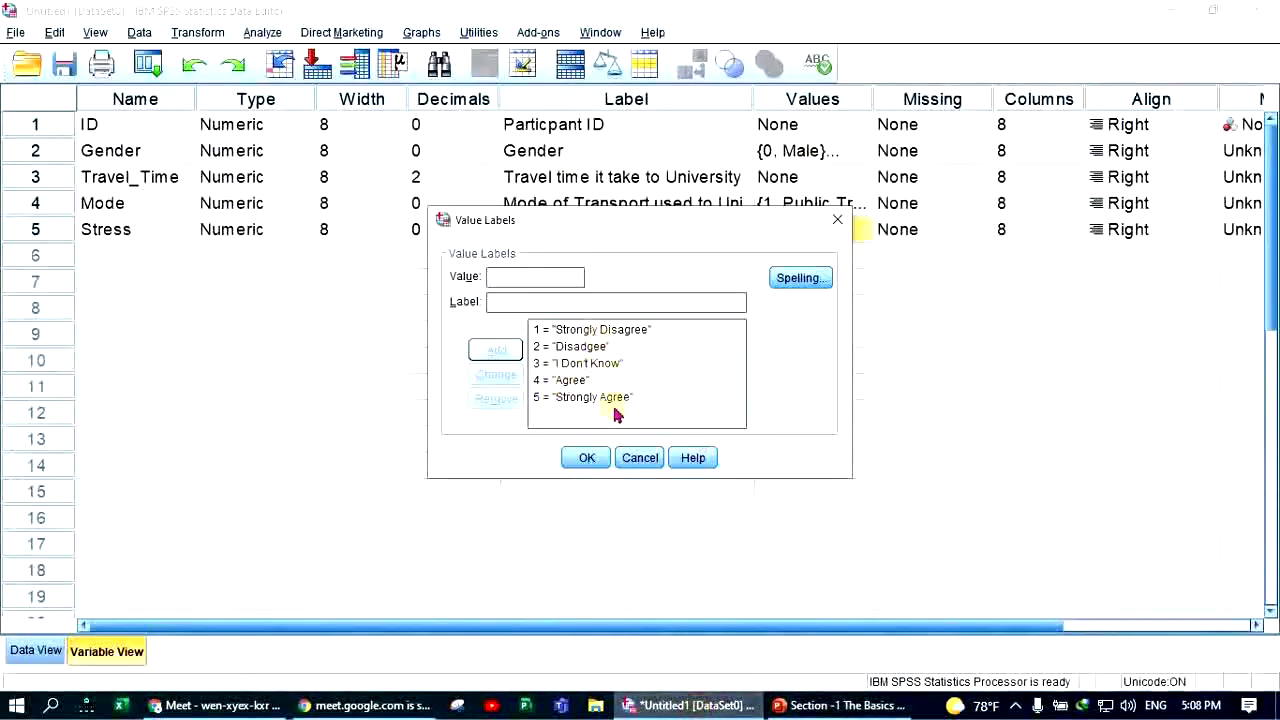
pyautogui.click(587, 459)
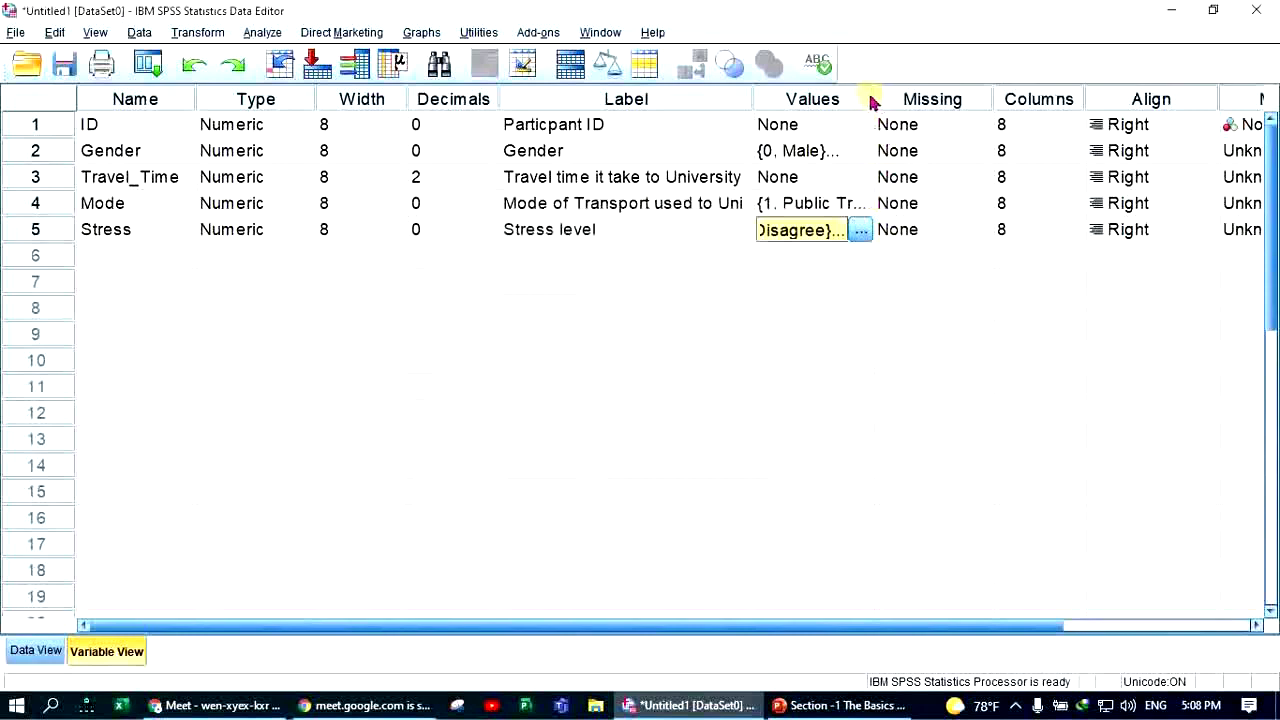
# - Resize the Values column so it just fits the Mode and Stress value label entries
pyautogui.moveTo(872, 99); pyautogui.dragTo(990, 99)
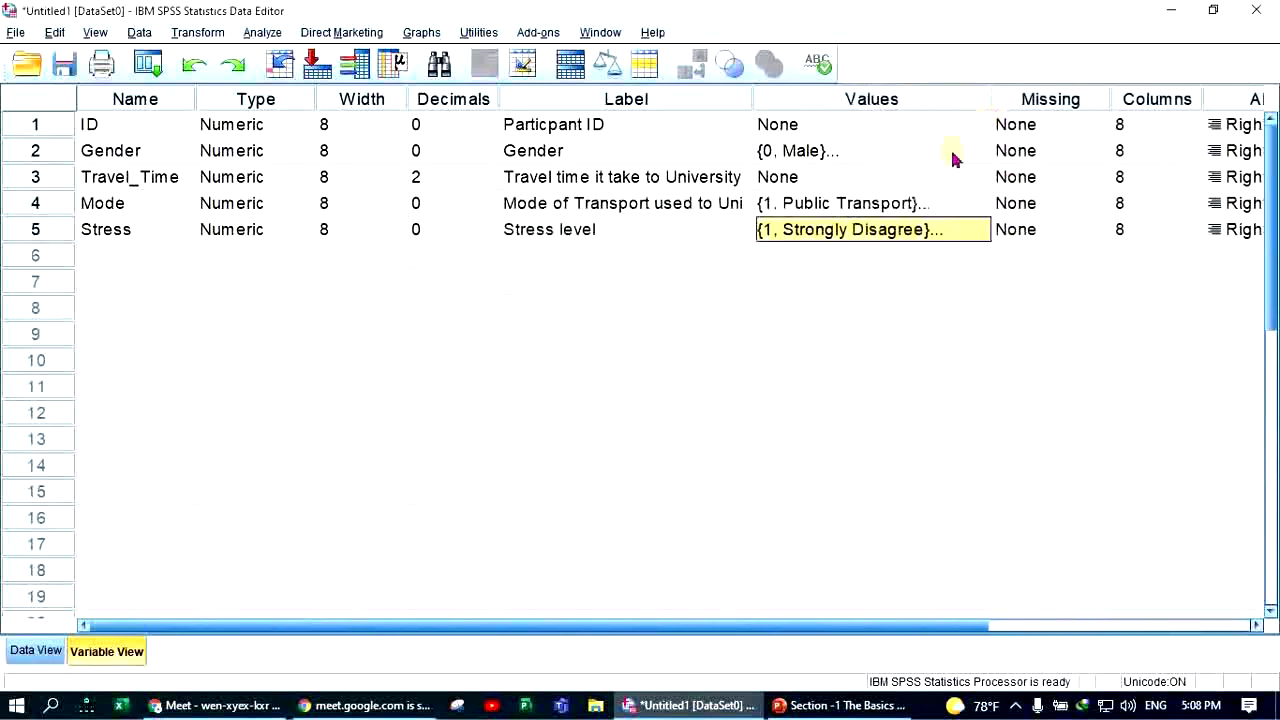
pyautogui.click(947, 239)
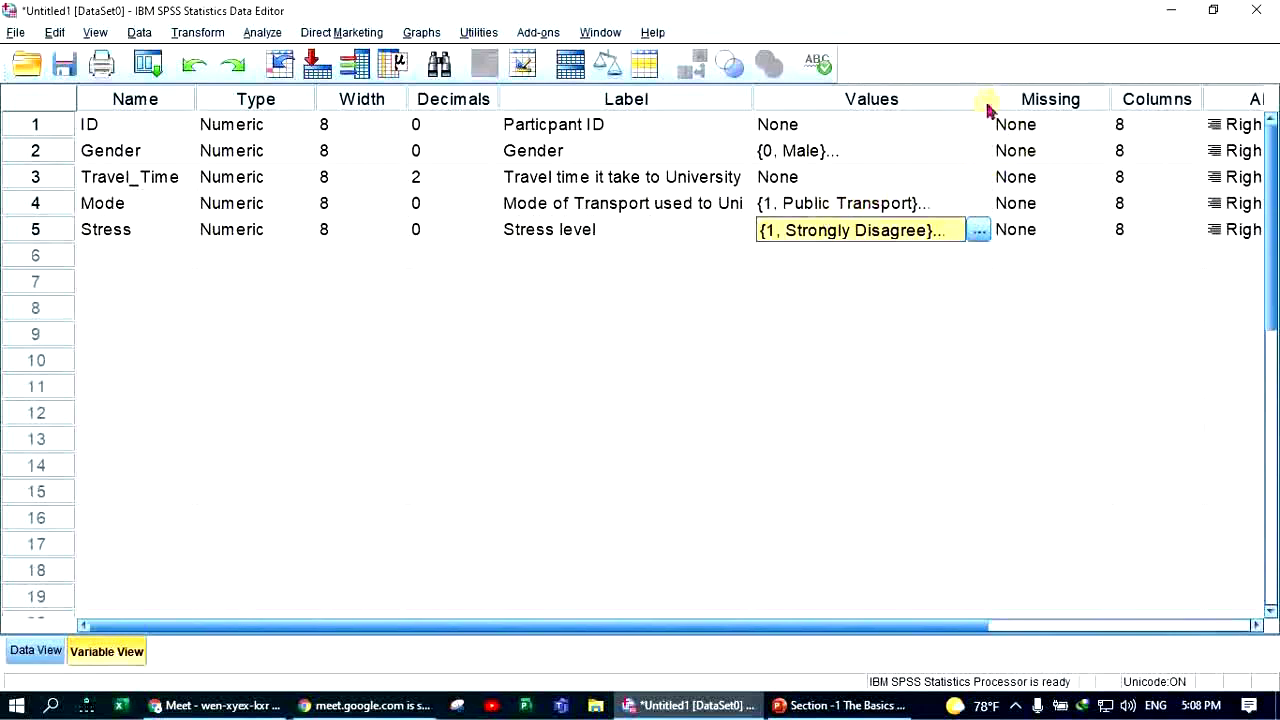
pyautogui.moveTo(991, 100); pyautogui.dragTo(948, 100)
pyautogui.click(914, 101)
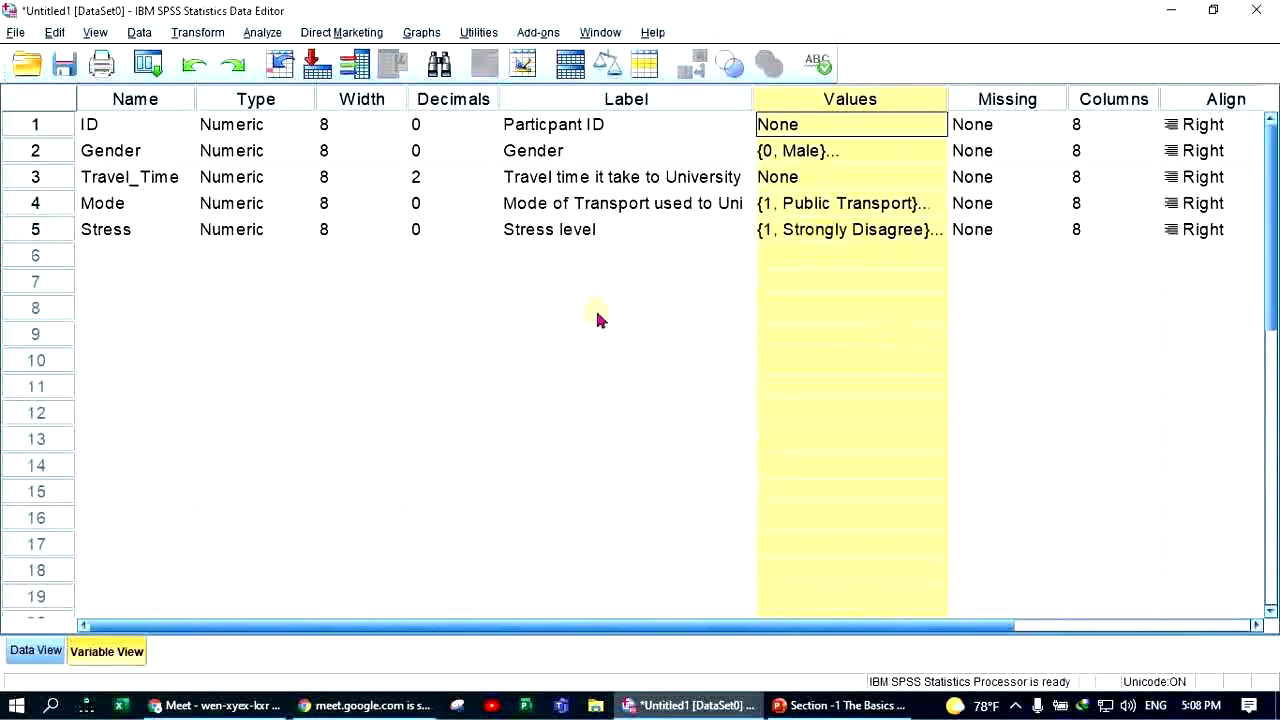
# - Add four variables named x1, x2, x3 and x5 in the rows below Stress
pyautogui.click(128, 262)
pyautogui.write('x1')
pyautogui.click(110, 287)
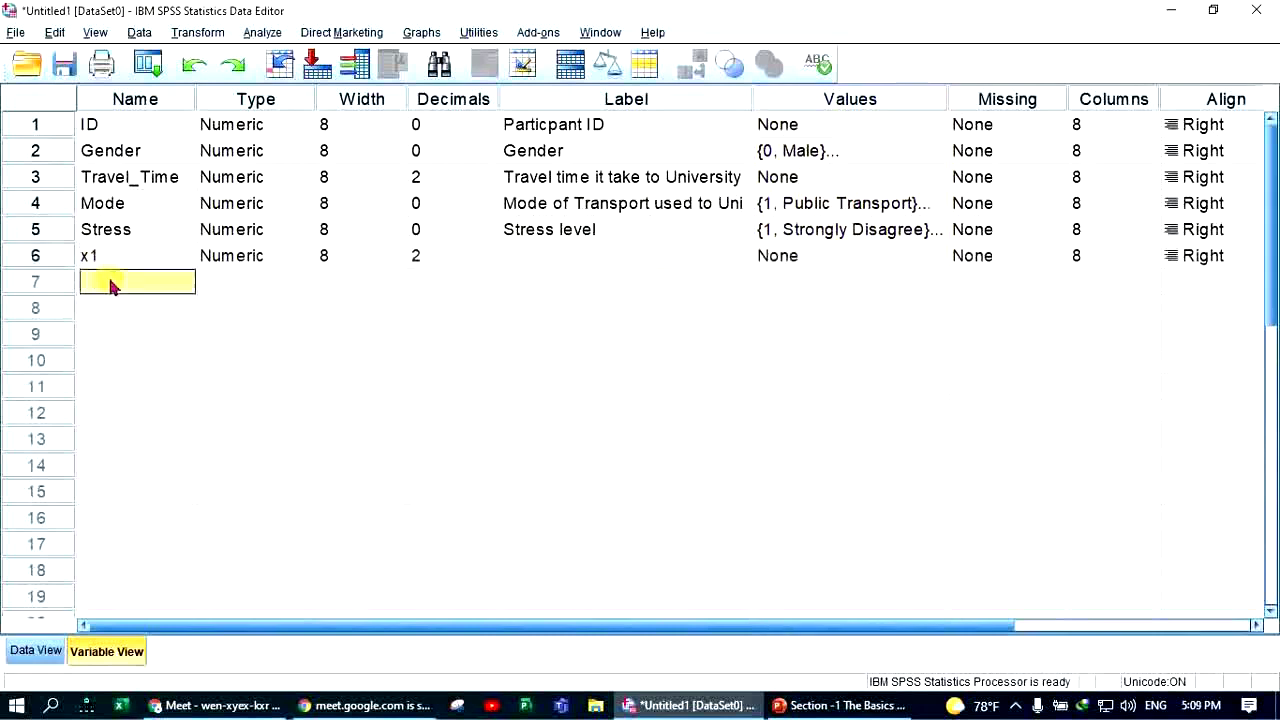
pyautogui.write('x2')
pyautogui.click(130, 315)
pyautogui.write('x3')
pyautogui.click(125, 340)
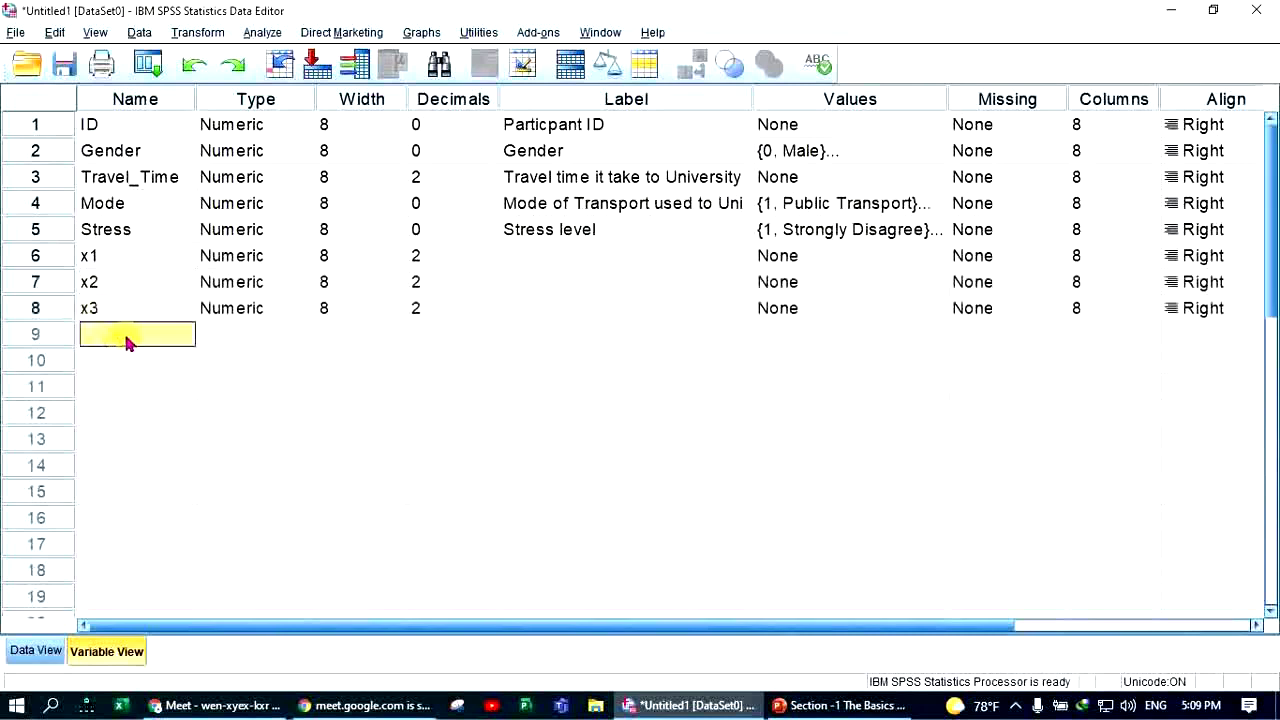
pyautogui.write('x5')
pyautogui.click(118, 362)
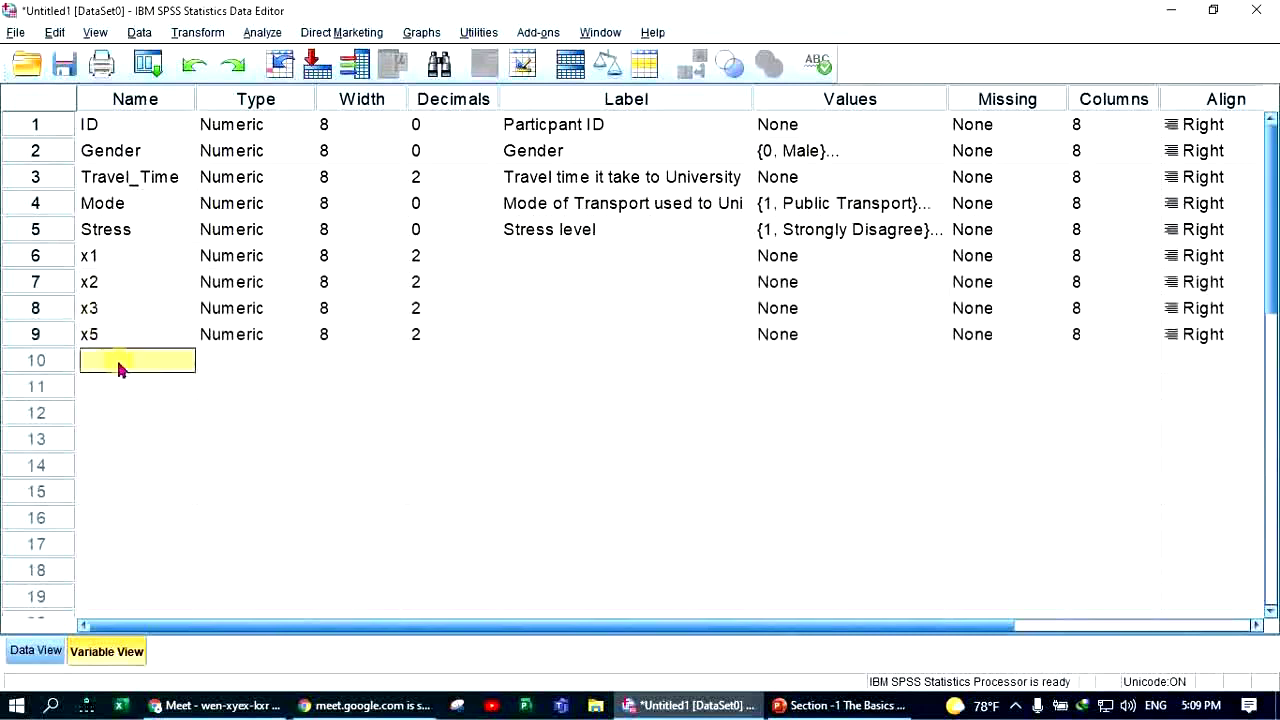
pyautogui.moveTo(128, 257); pyautogui.dragTo(126, 386)
pyautogui.click(117, 334)
pyautogui.moveTo(130, 258); pyautogui.dragTo(125, 336)
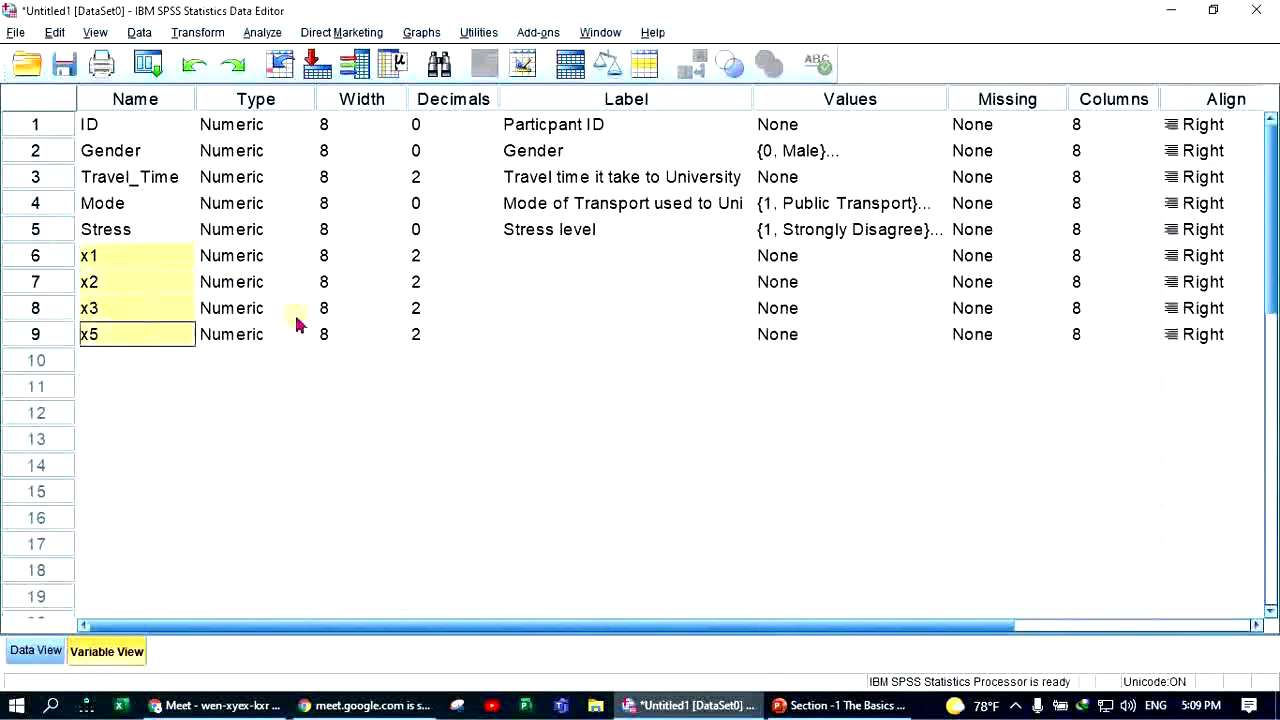
# - Copy the Stress value labels to the variables x1, x2, x3 and x5
pyautogui.click(801, 229)
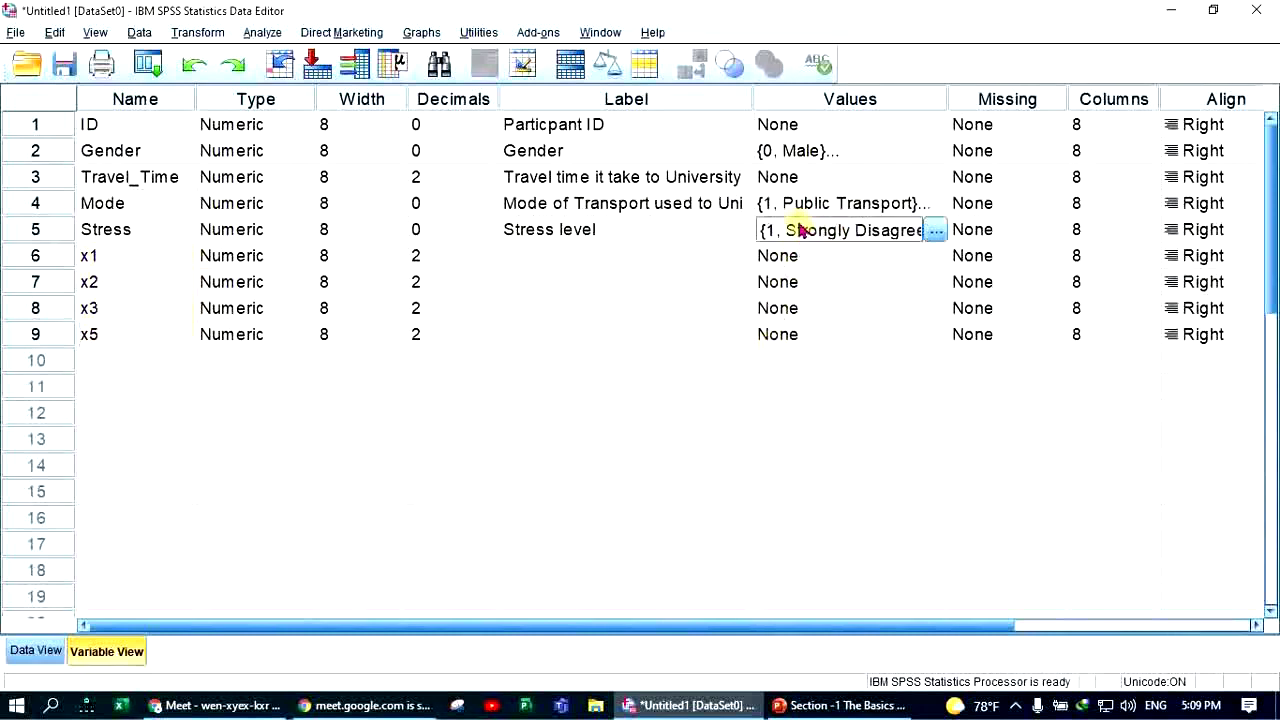
pyautogui.click(935, 230)
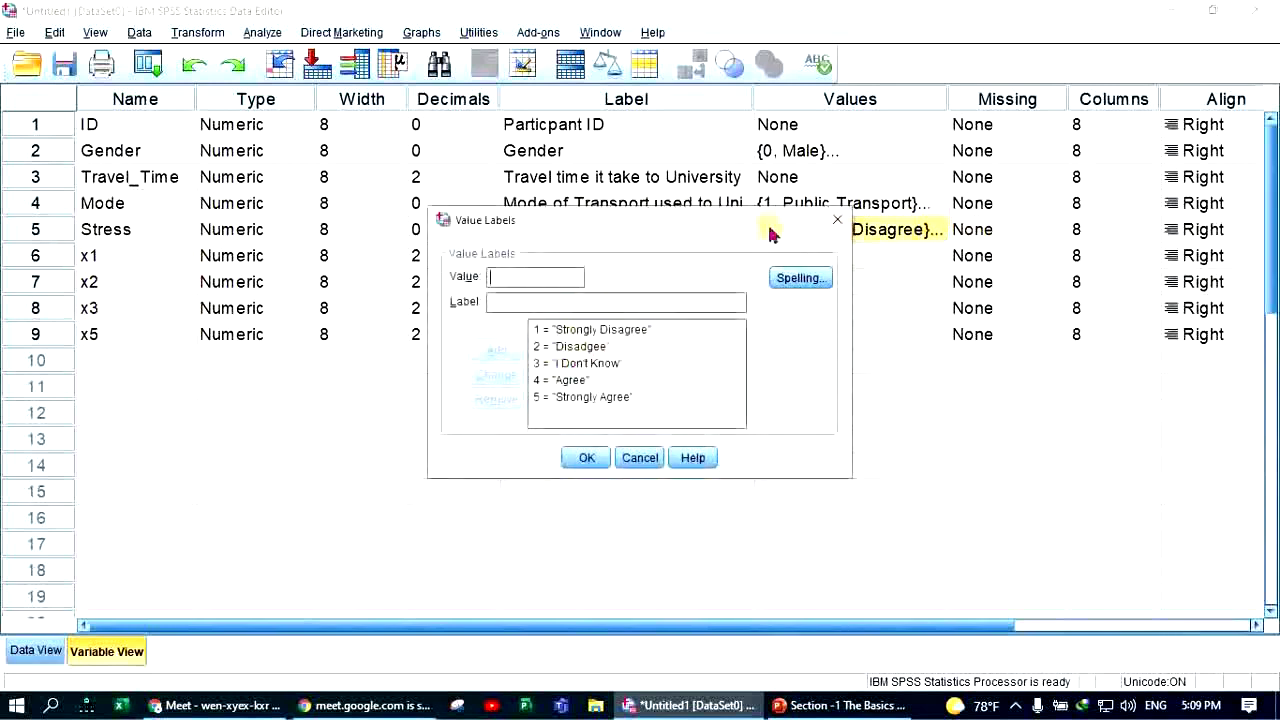
pyautogui.click(837, 219)
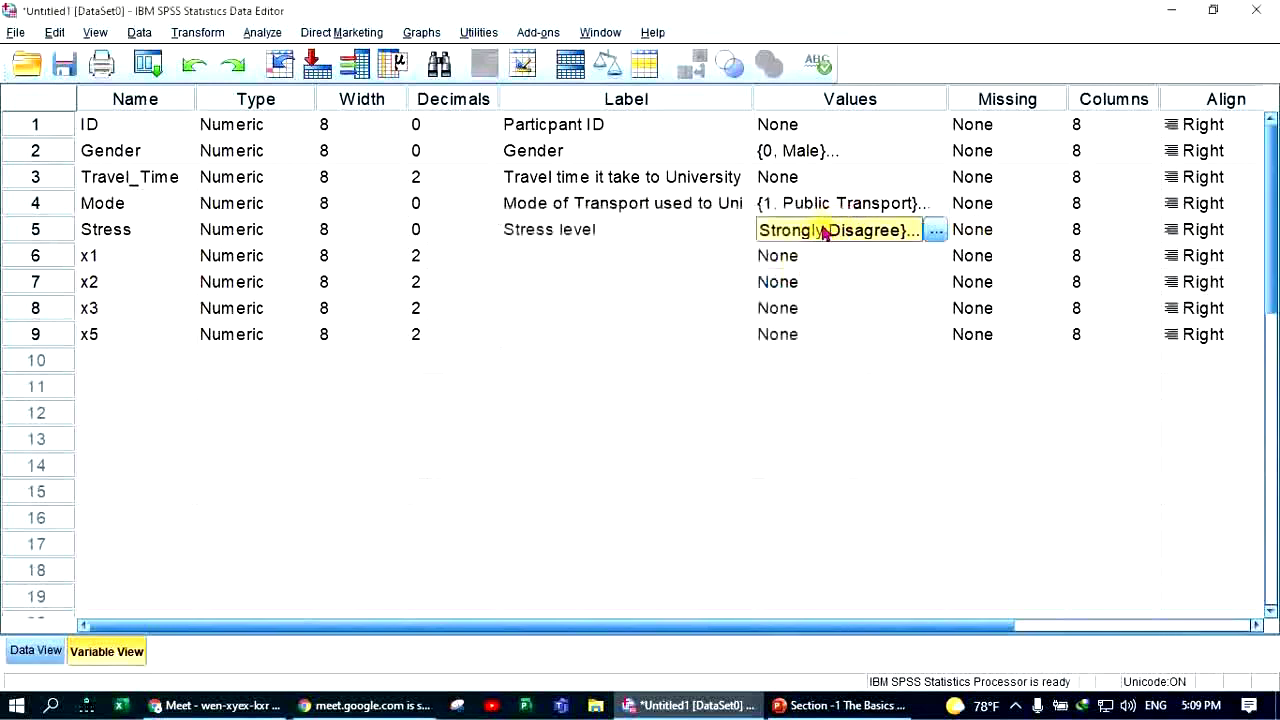
pyautogui.rightClick(824, 232)
pyautogui.click(846, 242)
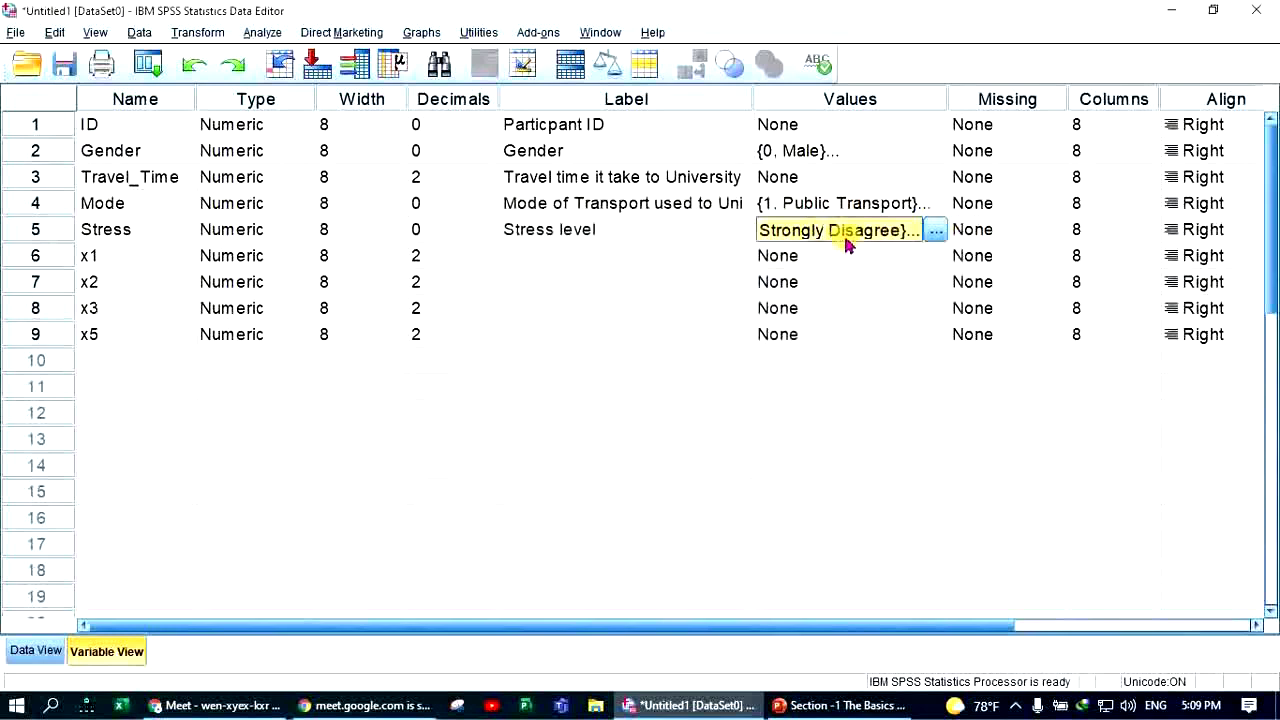
pyautogui.moveTo(843, 256); pyautogui.dragTo(829, 337)
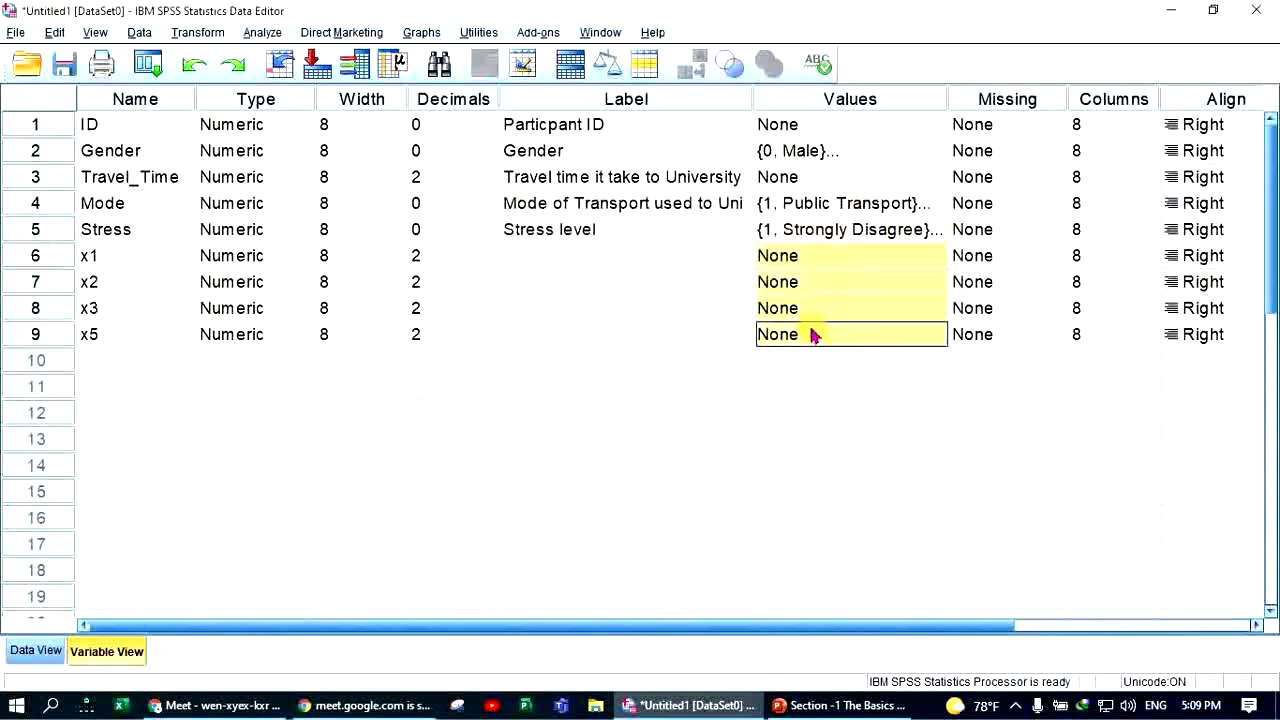
pyautogui.rightClick(812, 336)
pyautogui.click(848, 370)
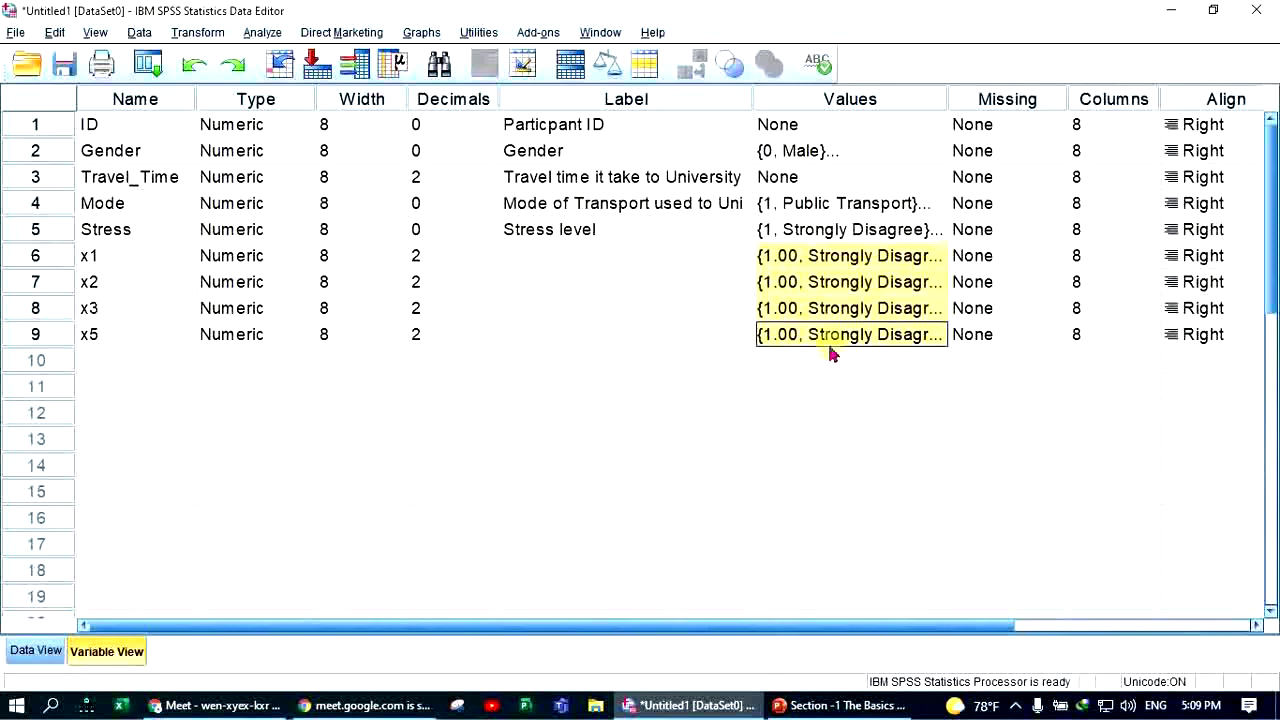
# - Paste the copied Stress value labels into the Values cells of empty rows 10 to 19
pyautogui.moveTo(814, 358); pyautogui.dragTo(812, 590)
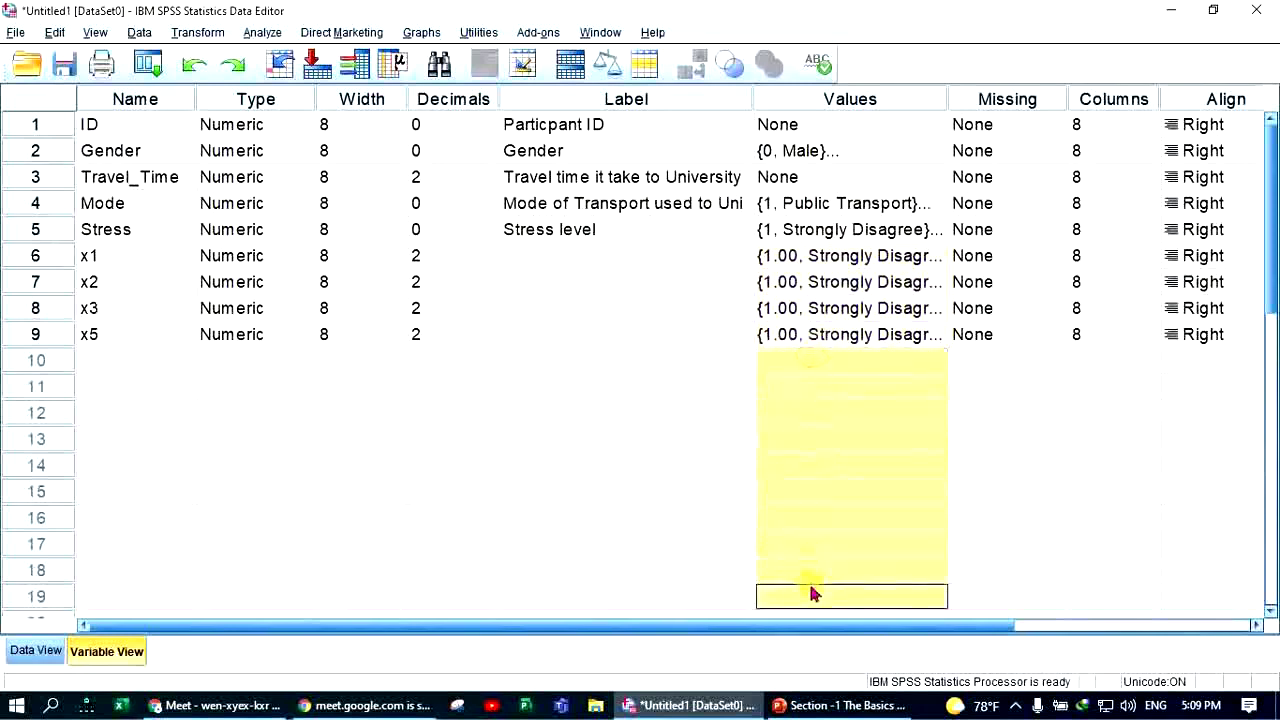
pyautogui.rightClick(805, 362)
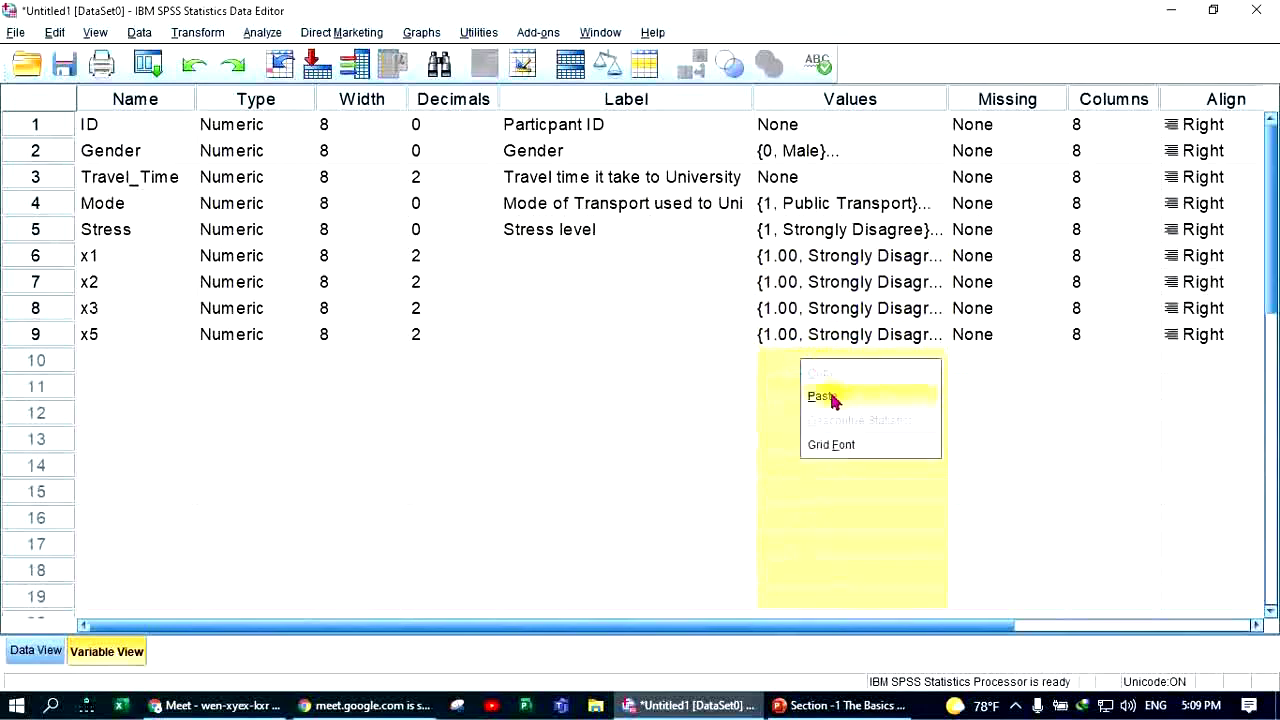
pyautogui.click(838, 398)
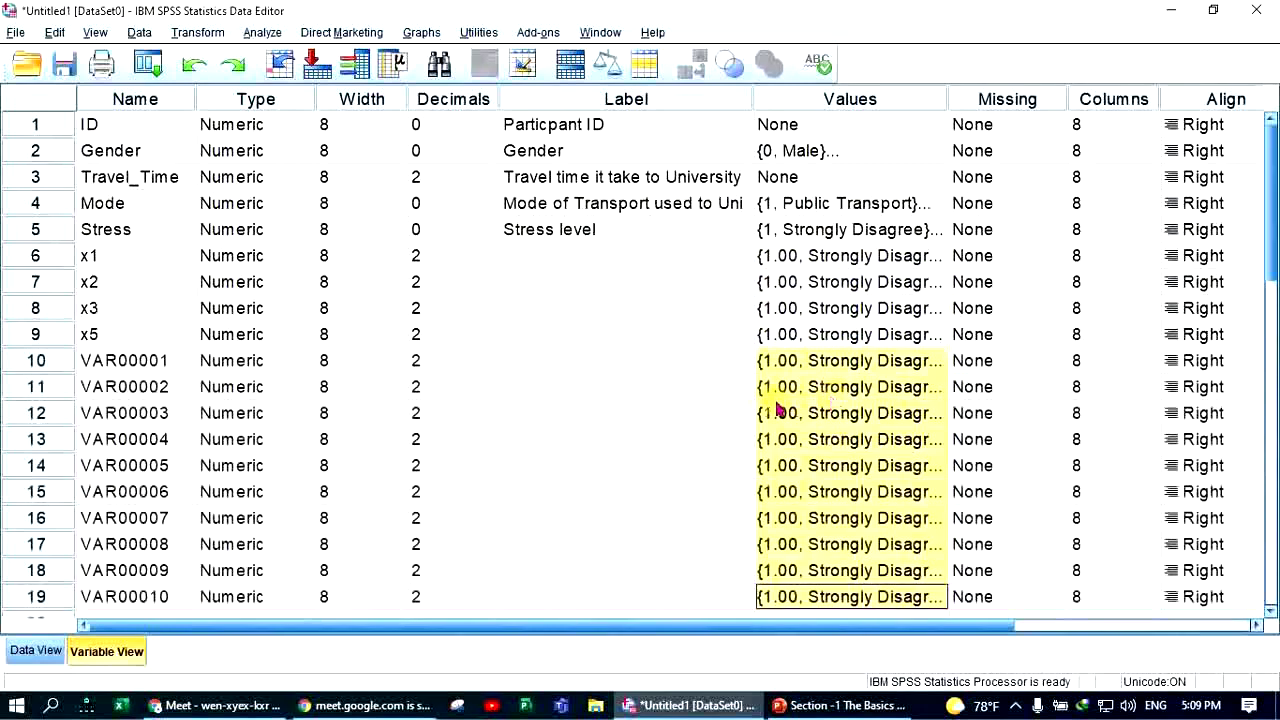
pyautogui.scroll(-2, 780, 408)
pyautogui.scroll(2, 240, 360)
pyautogui.click(131, 150)
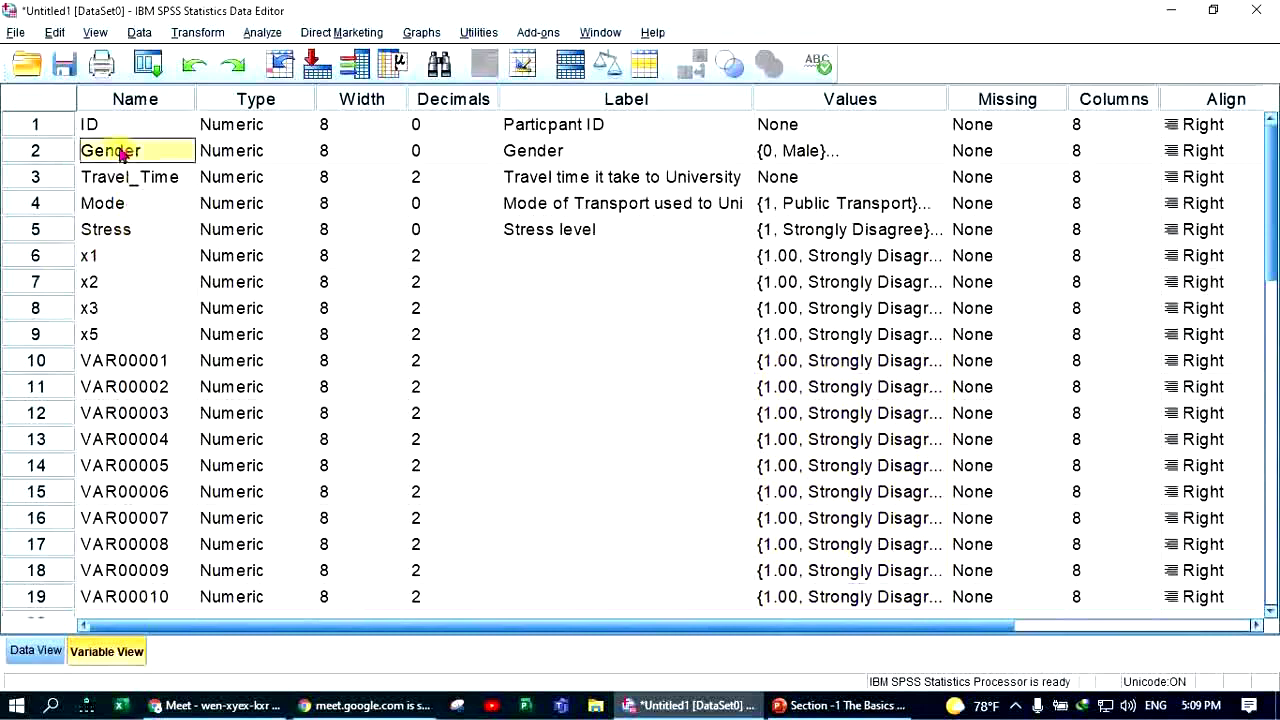
pyautogui.click(128, 178)
pyautogui.click(110, 206)
pyautogui.click(110, 230)
# - Delete all the extra variables below Stress, from x1 through VAR00010
pyautogui.click(10, 258)
pyautogui.moveTo(8, 258); pyautogui.dragTo(50, 415)
pyautogui.rightClick(53, 414)
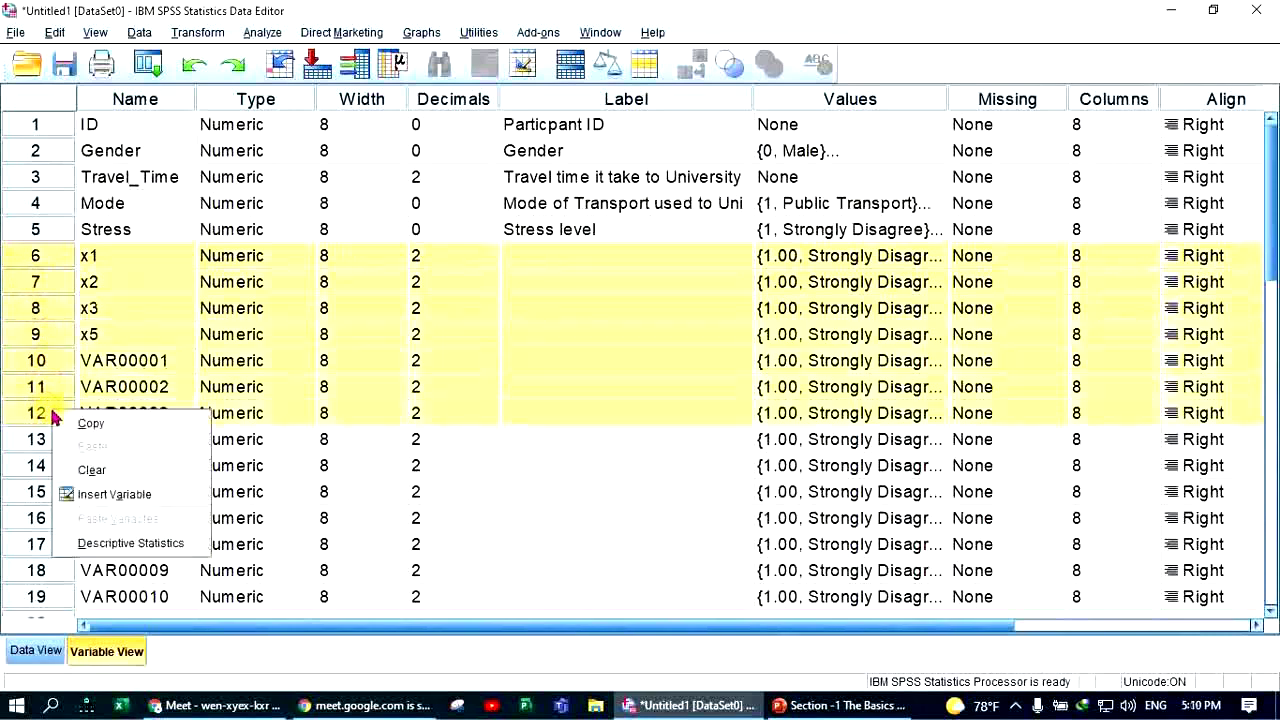
pyautogui.click(91, 470)
pyautogui.moveTo(50, 258); pyautogui.dragTo(68, 343)
pyautogui.moveTo(62, 360); pyautogui.dragTo(62, 420)
pyautogui.rightClick(62, 418)
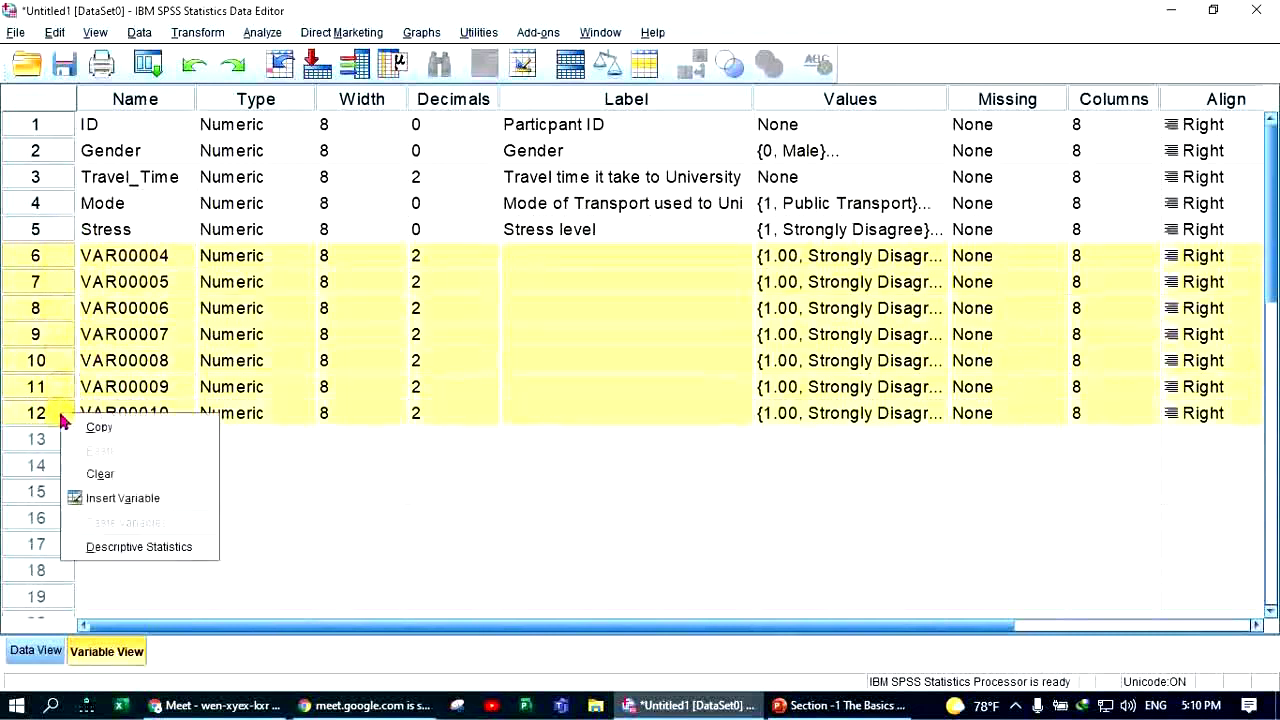
pyautogui.click(130, 478)
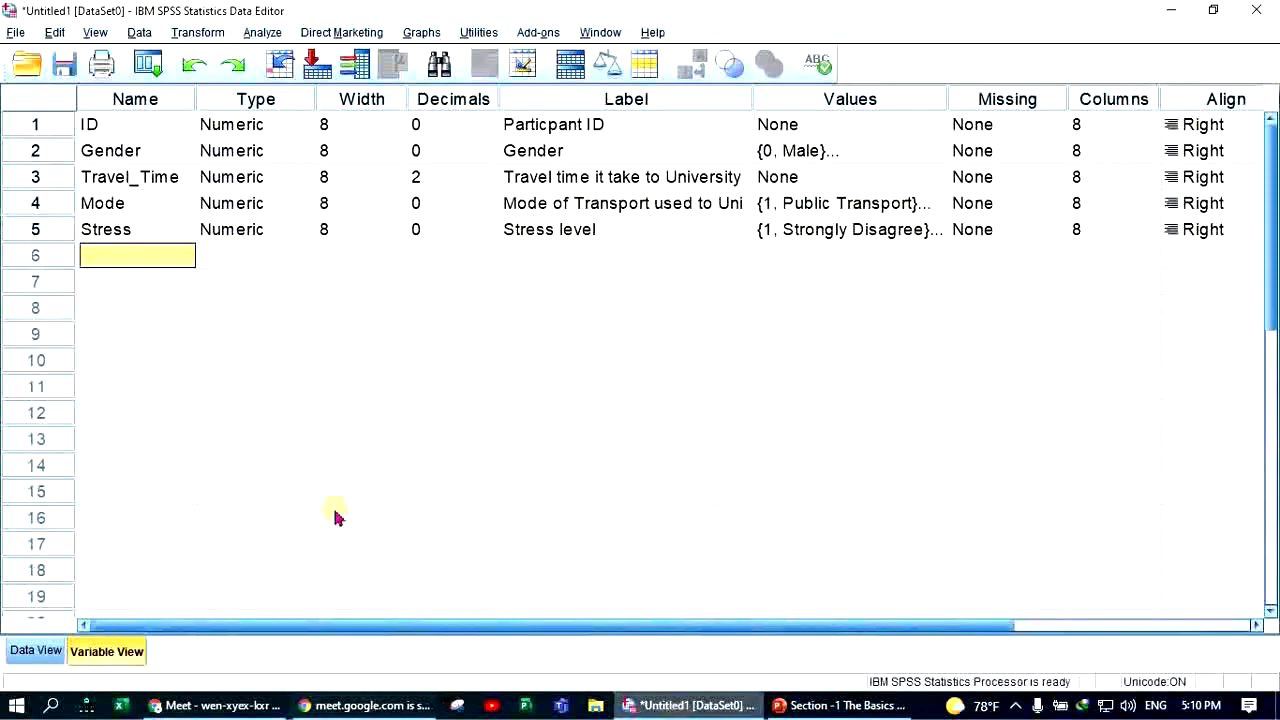
# - Examine the Missing column and the missing-value options available for the Stress variable, and close them without changes
pyautogui.click(1254, 625)
pyautogui.click(1254, 625)
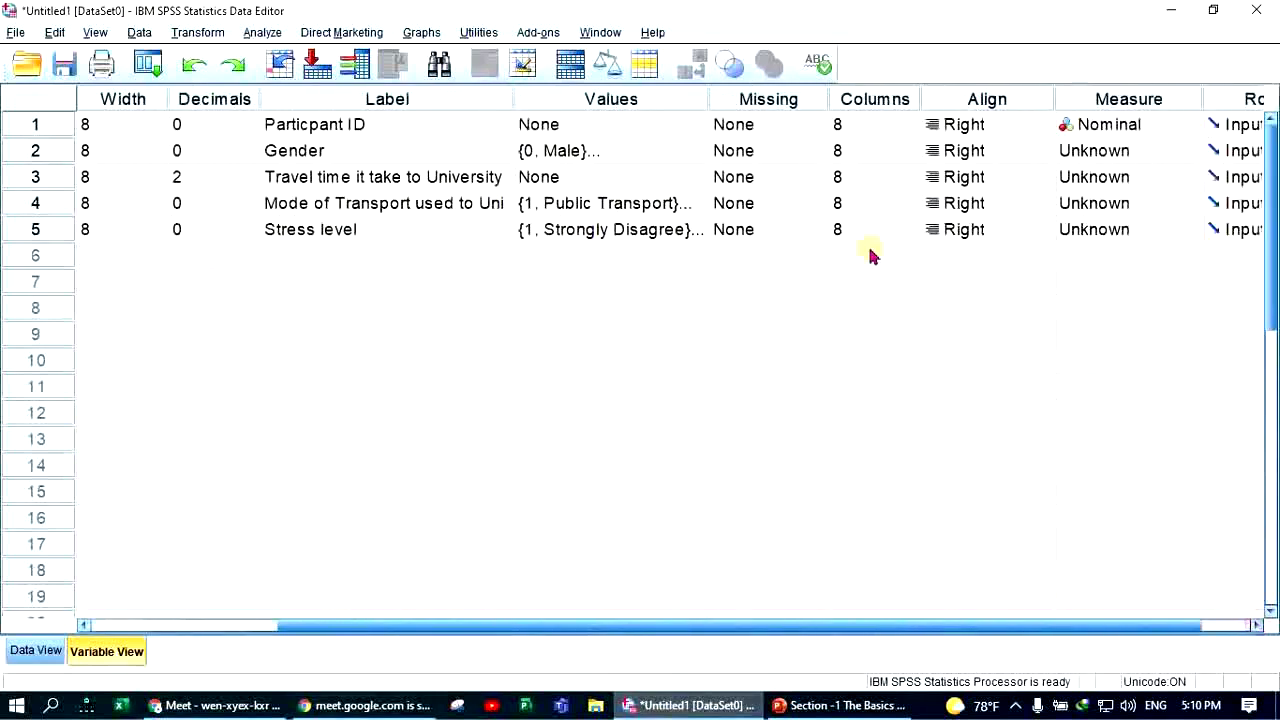
pyautogui.click(789, 100)
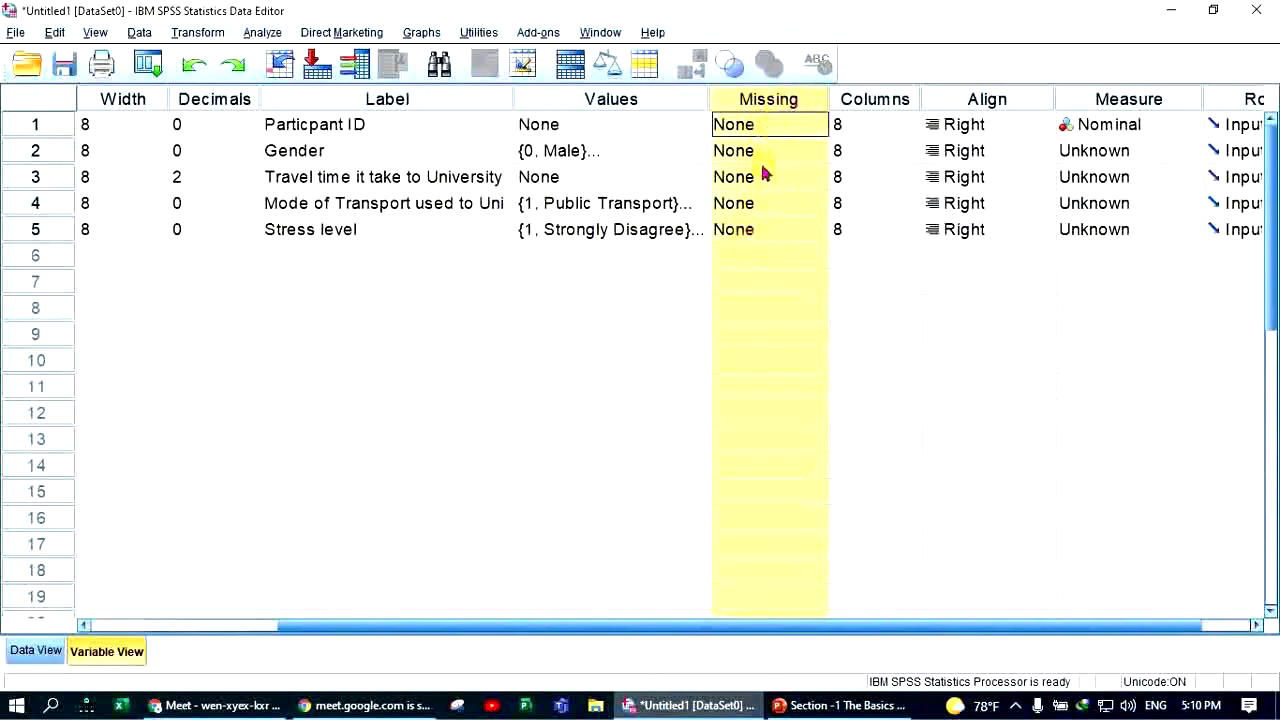
pyautogui.click(677, 335)
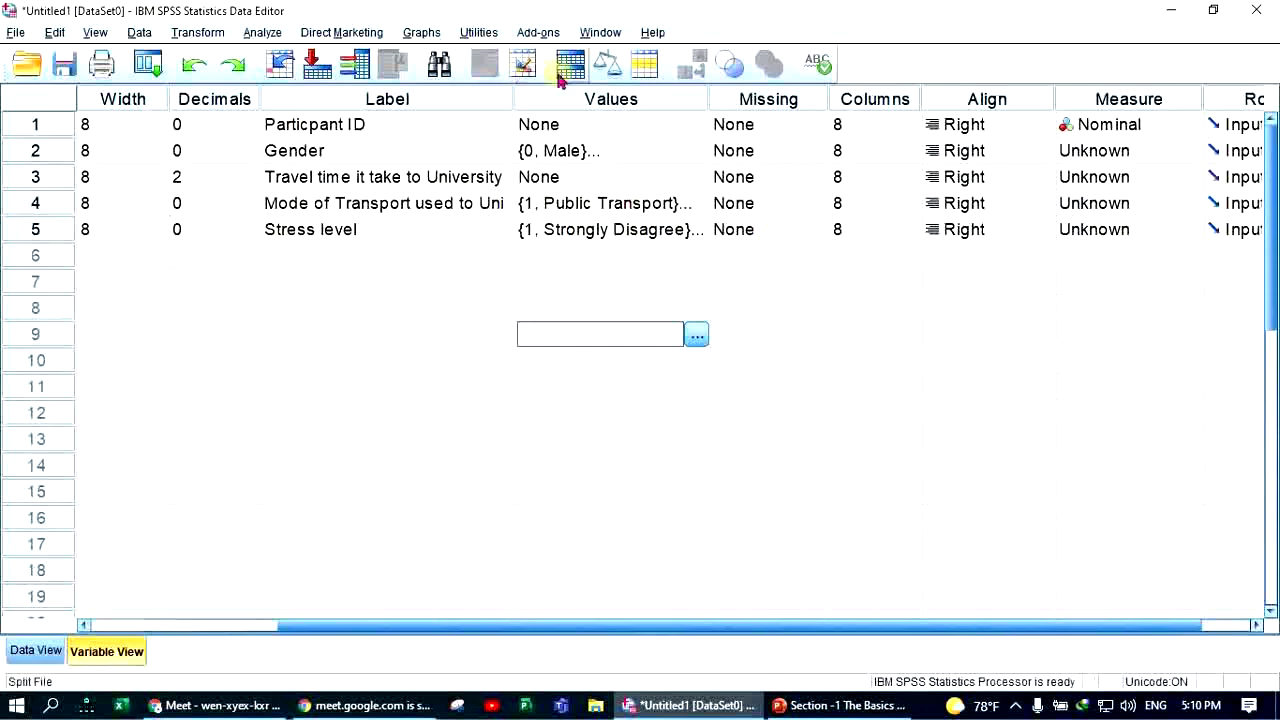
pyautogui.click(611, 100)
pyautogui.click(777, 229)
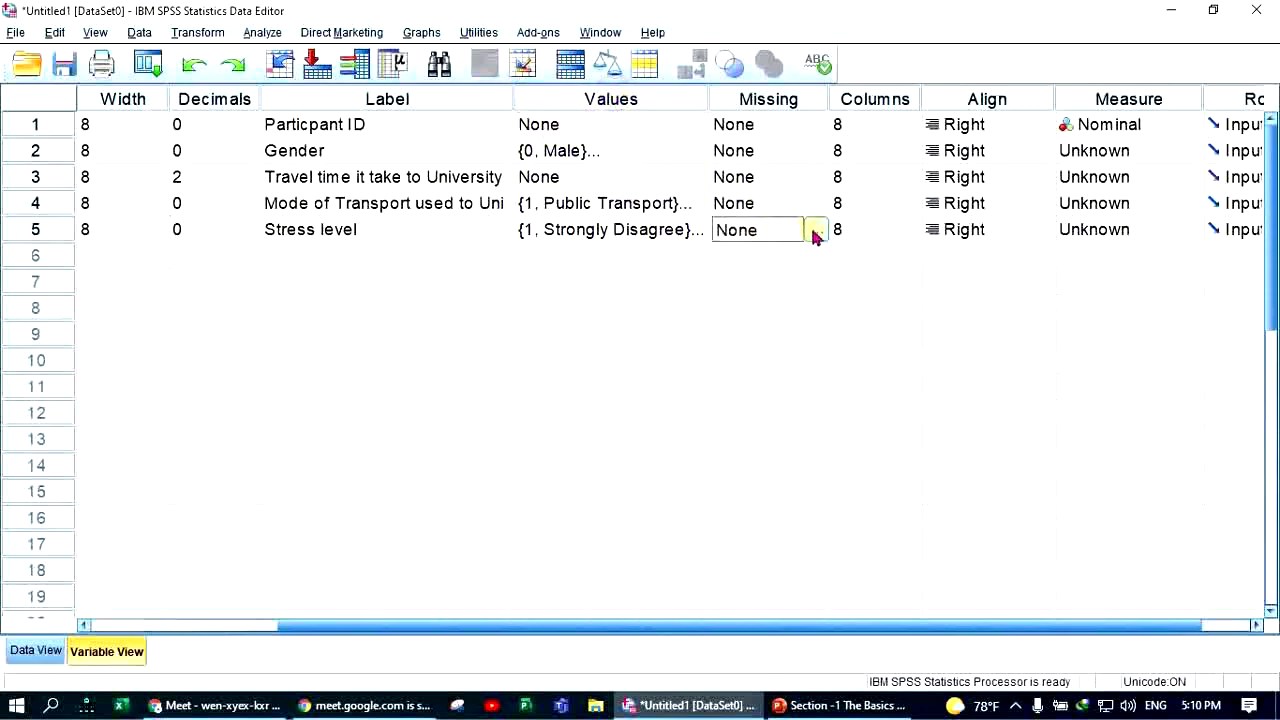
pyautogui.click(812, 231)
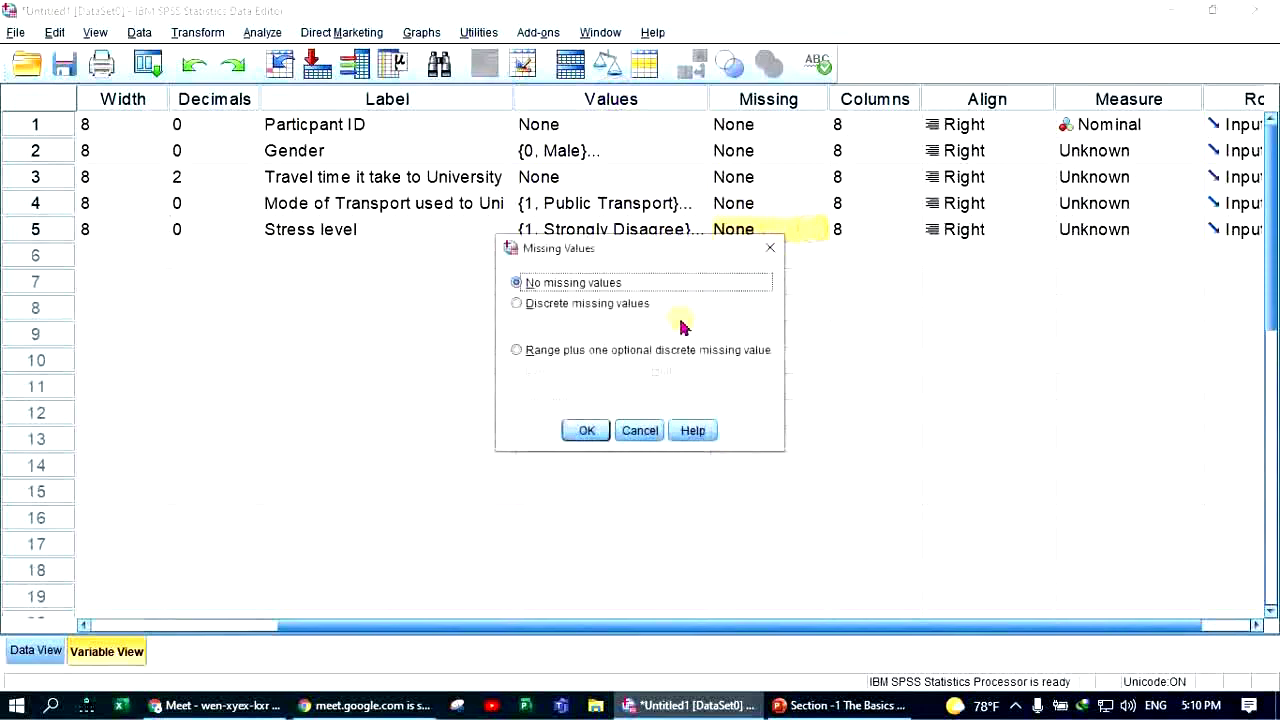
pyautogui.click(770, 247)
pyautogui.click(730, 388)
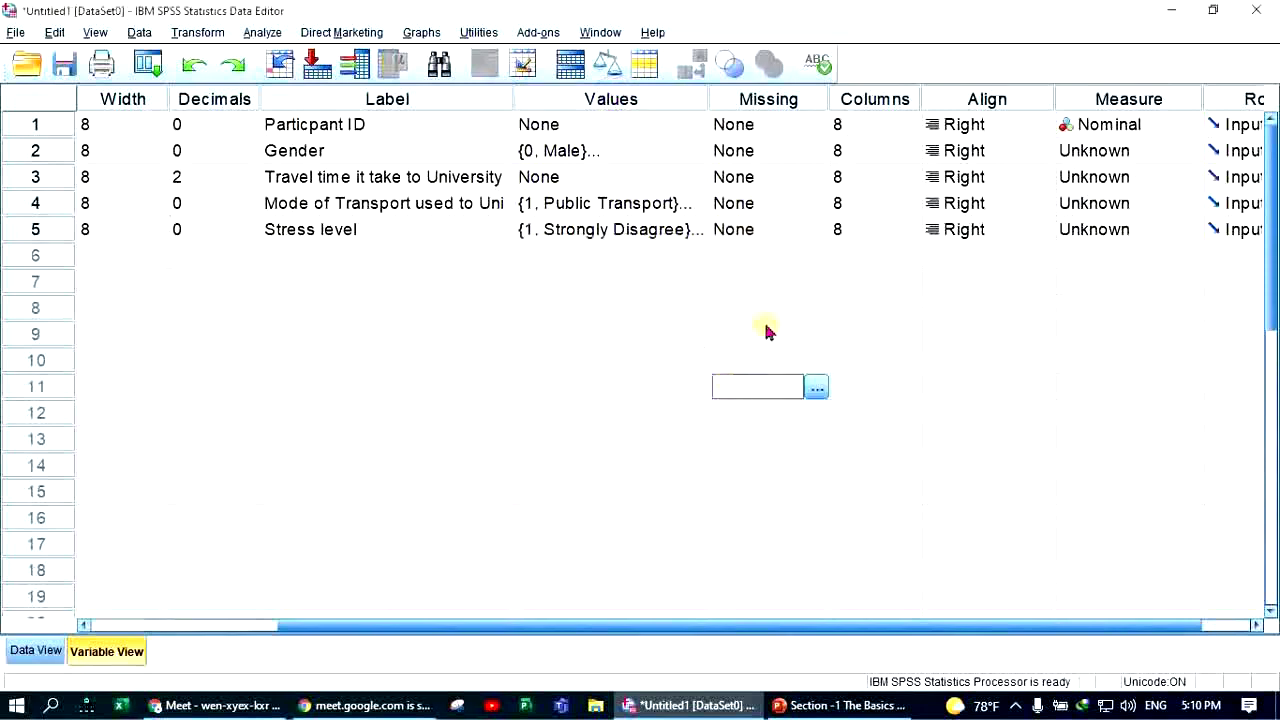
# - Narrow the Columns attribute column in Variable View
pyautogui.click(887, 103)
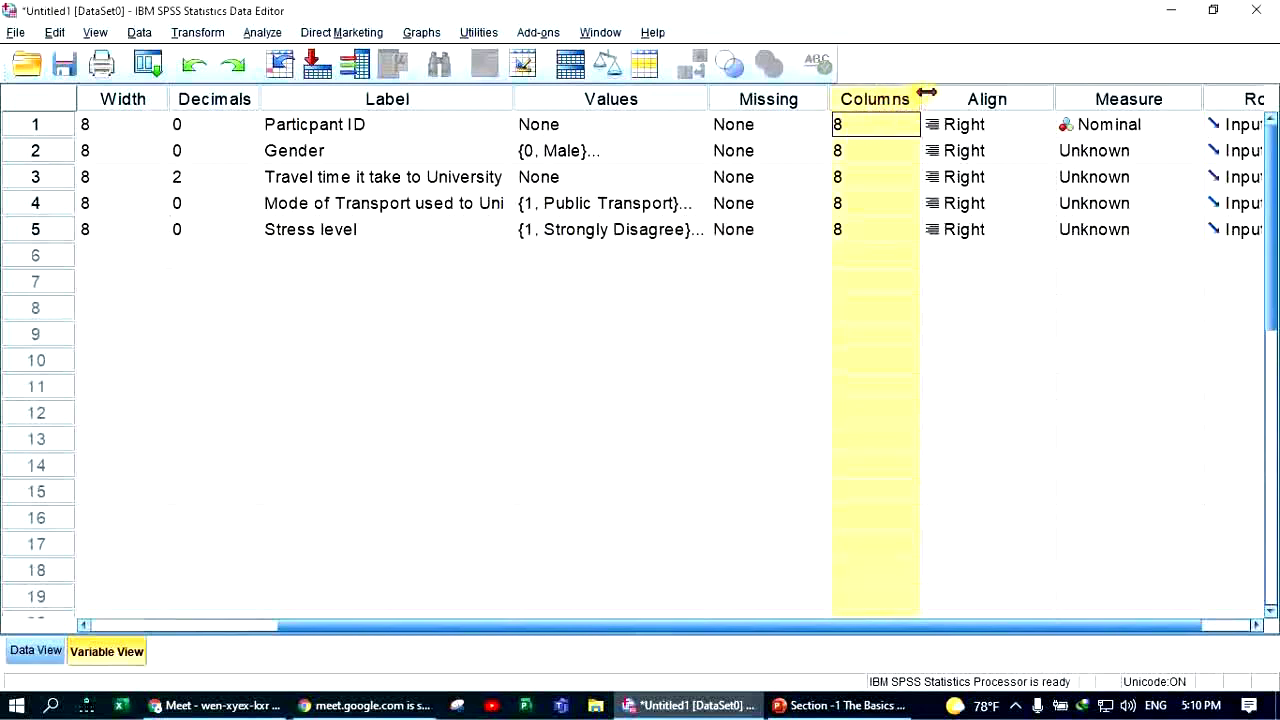
pyautogui.moveTo(919, 91); pyautogui.dragTo(894, 129)
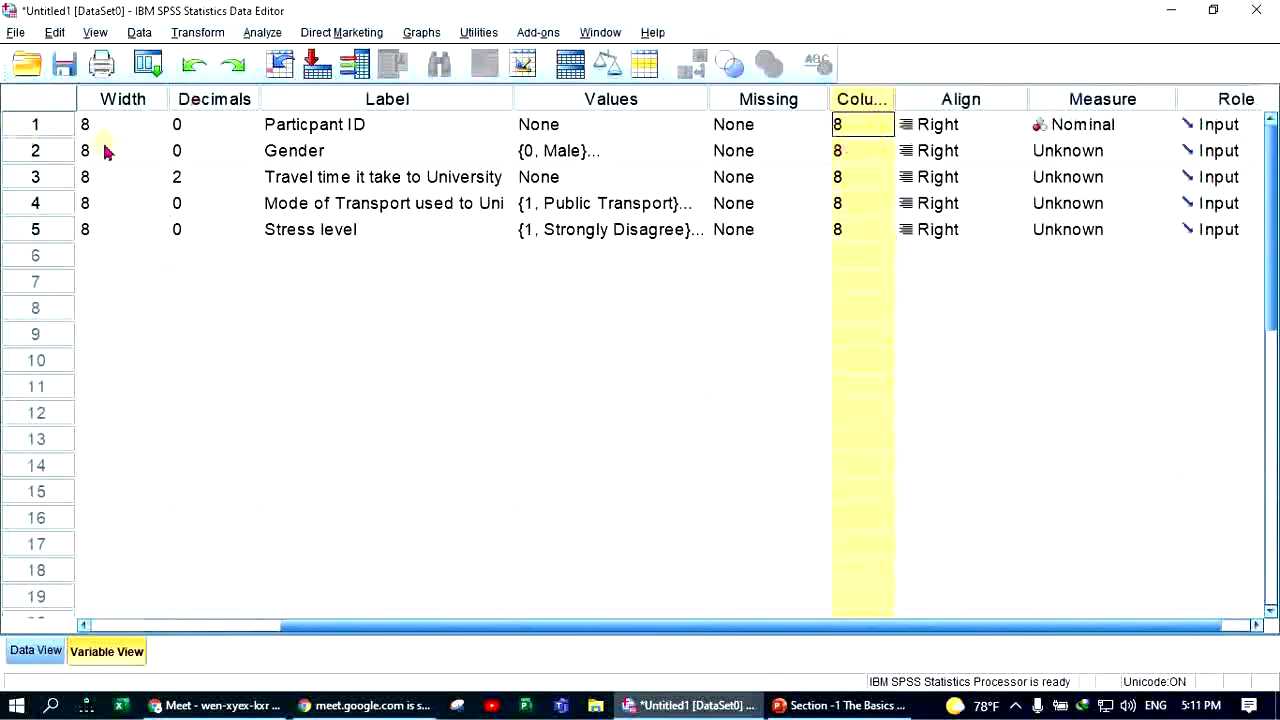
# - Widen the Columns attribute column to show its full heading, and examine the Align attribute and the ID and Gender values in Data View
pyautogui.moveTo(894, 97); pyautogui.dragTo(930, 89)
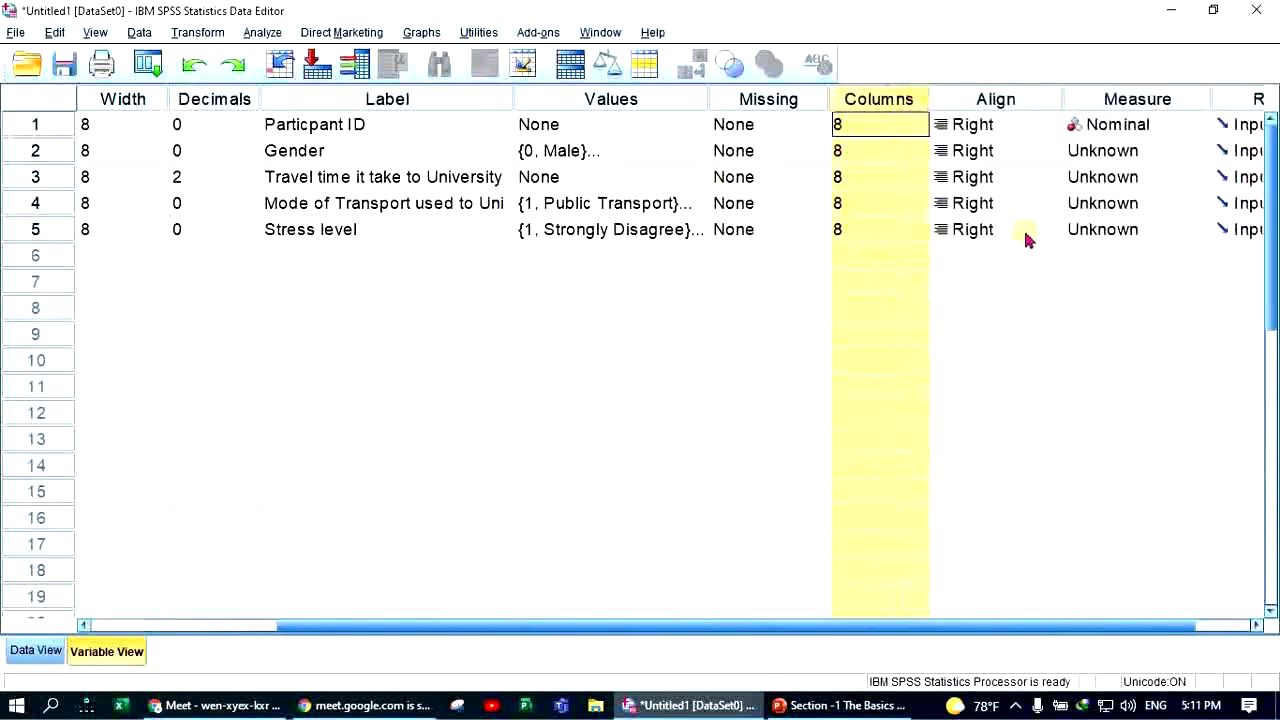
pyautogui.click(1013, 99)
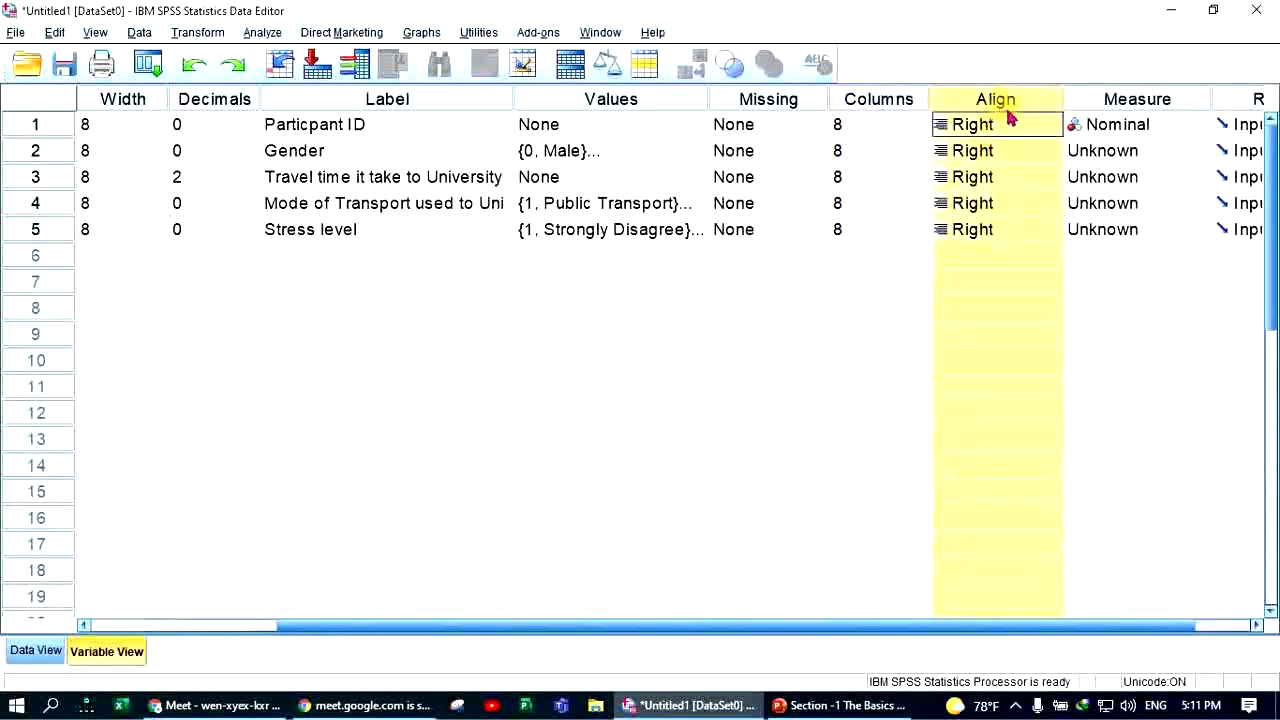
pyautogui.click(118, 99)
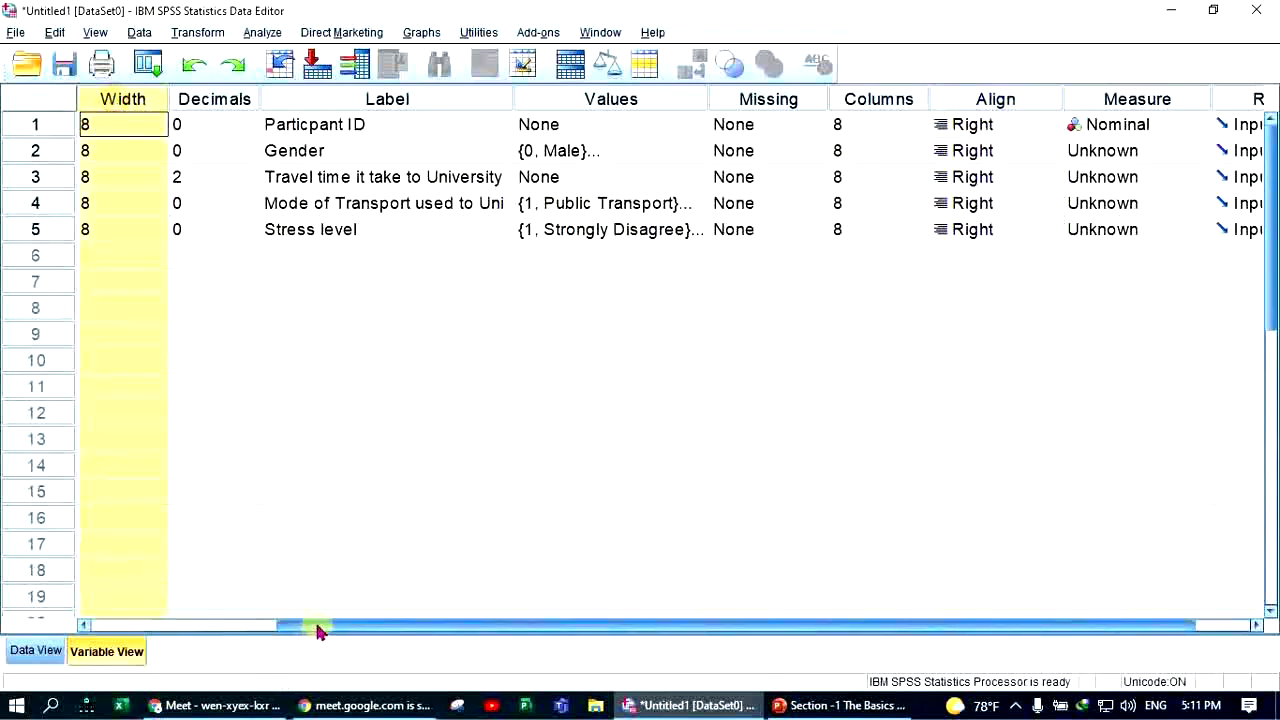
pyautogui.moveTo(318, 630); pyautogui.dragTo(128, 630)
pyautogui.click(137, 99)
pyautogui.click(228, 101)
pyautogui.click(36, 650)
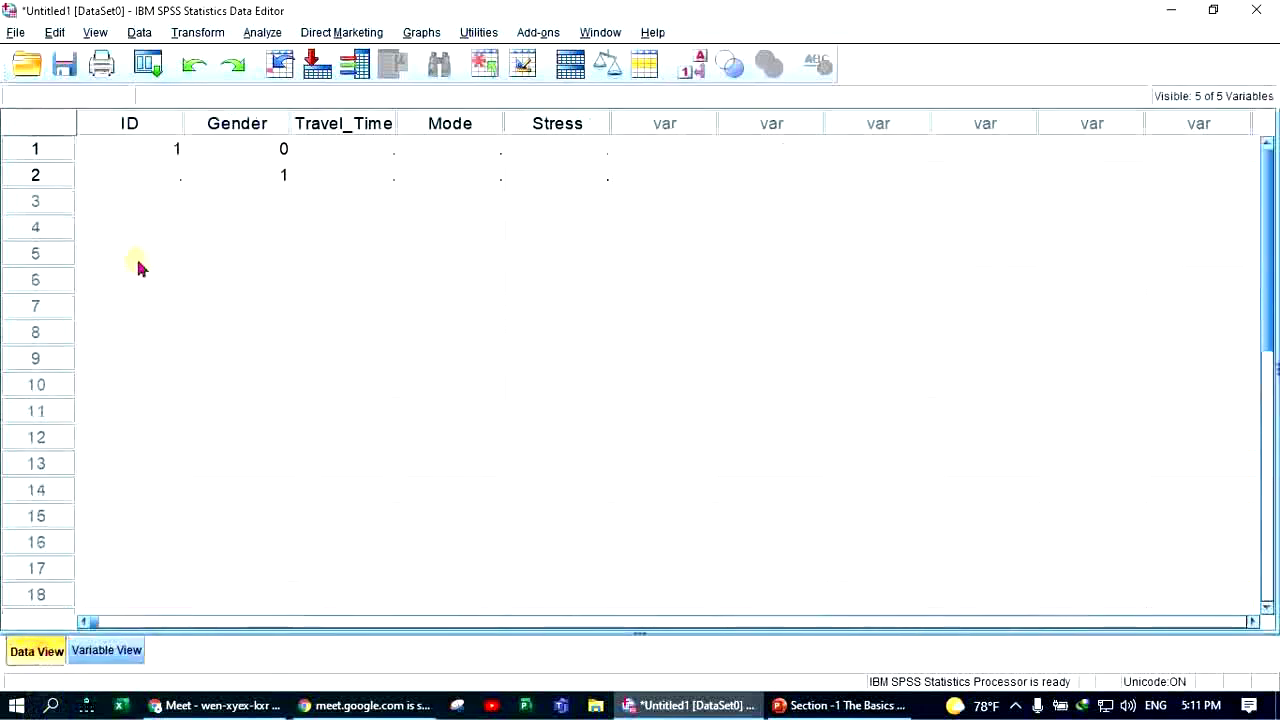
pyautogui.click(167, 150)
pyautogui.click(271, 157)
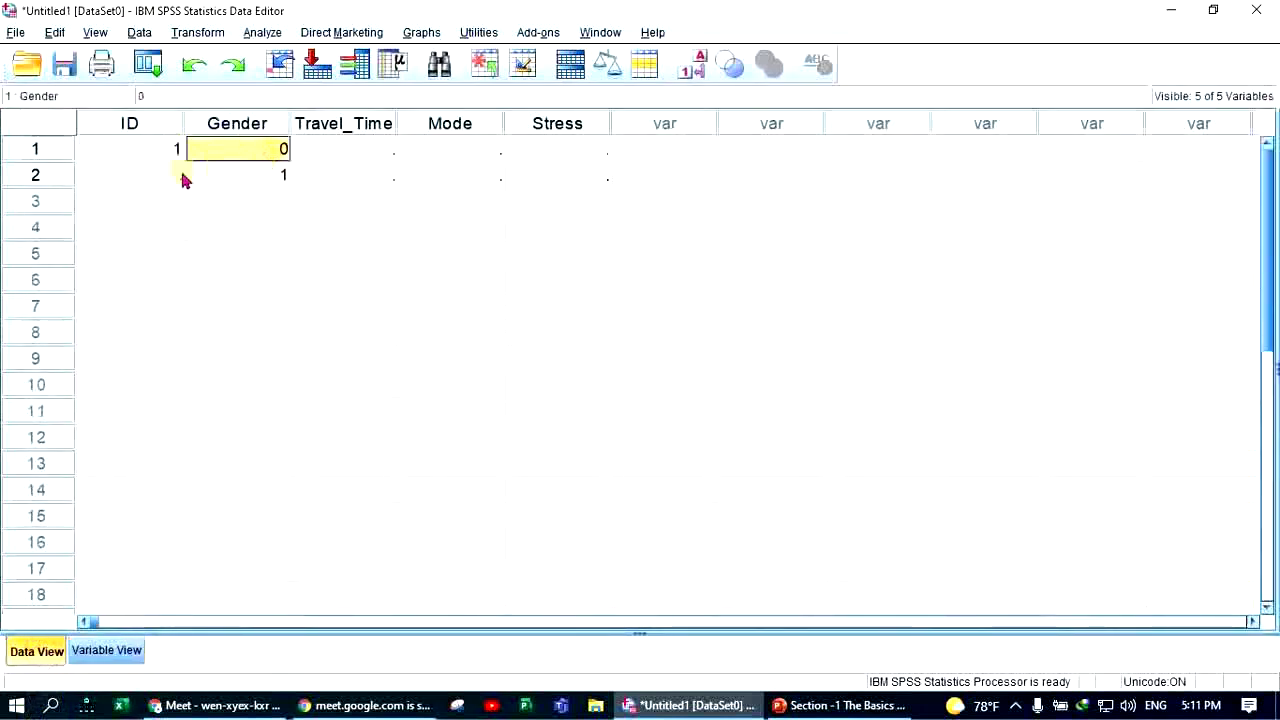
pyautogui.click(170, 152)
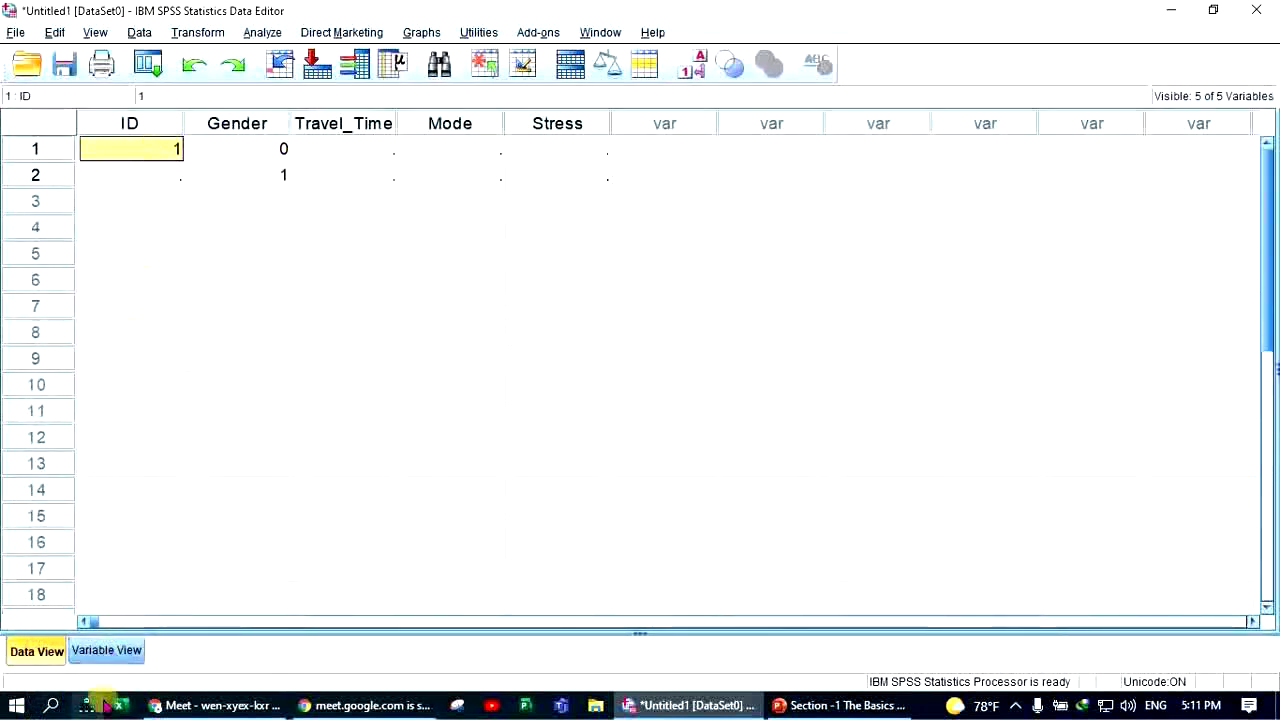
# - Set the alignment of the ID variable to Center and check its value in Data View
pyautogui.click(110, 651)
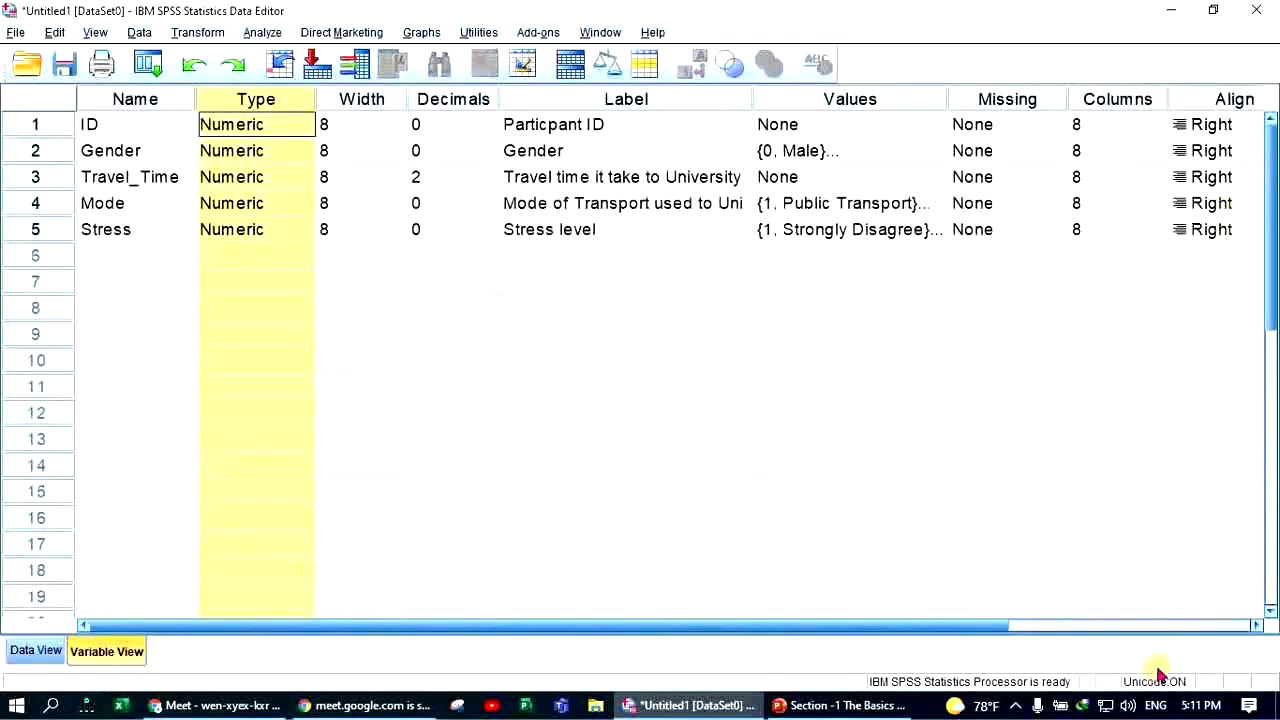
pyautogui.click(1253, 626)
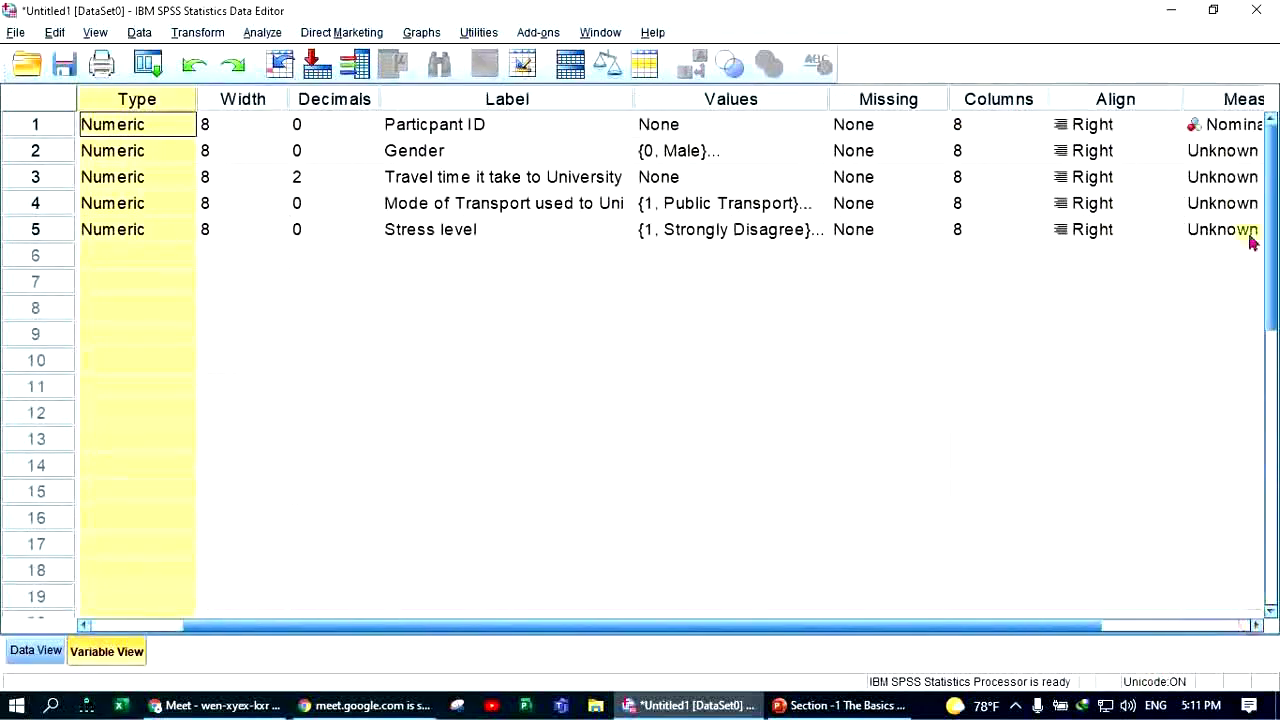
pyautogui.click(1140, 124)
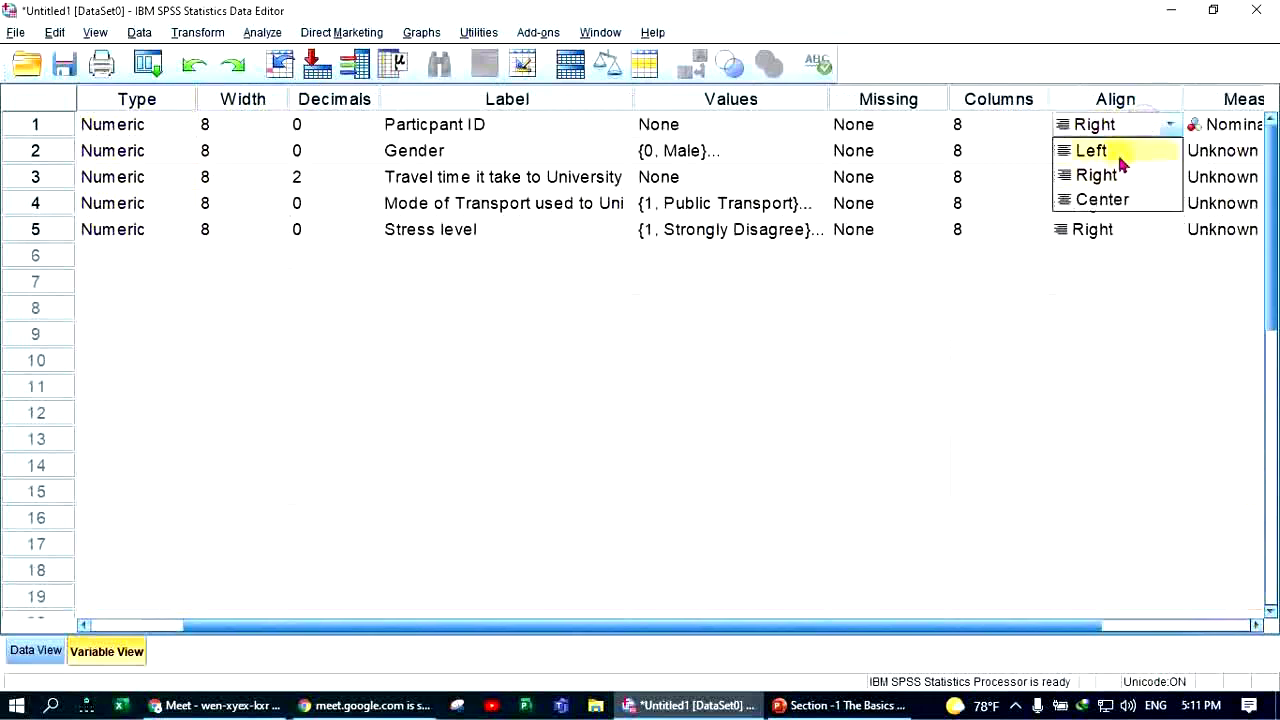
pyautogui.click(1103, 200)
pyautogui.click(40, 651)
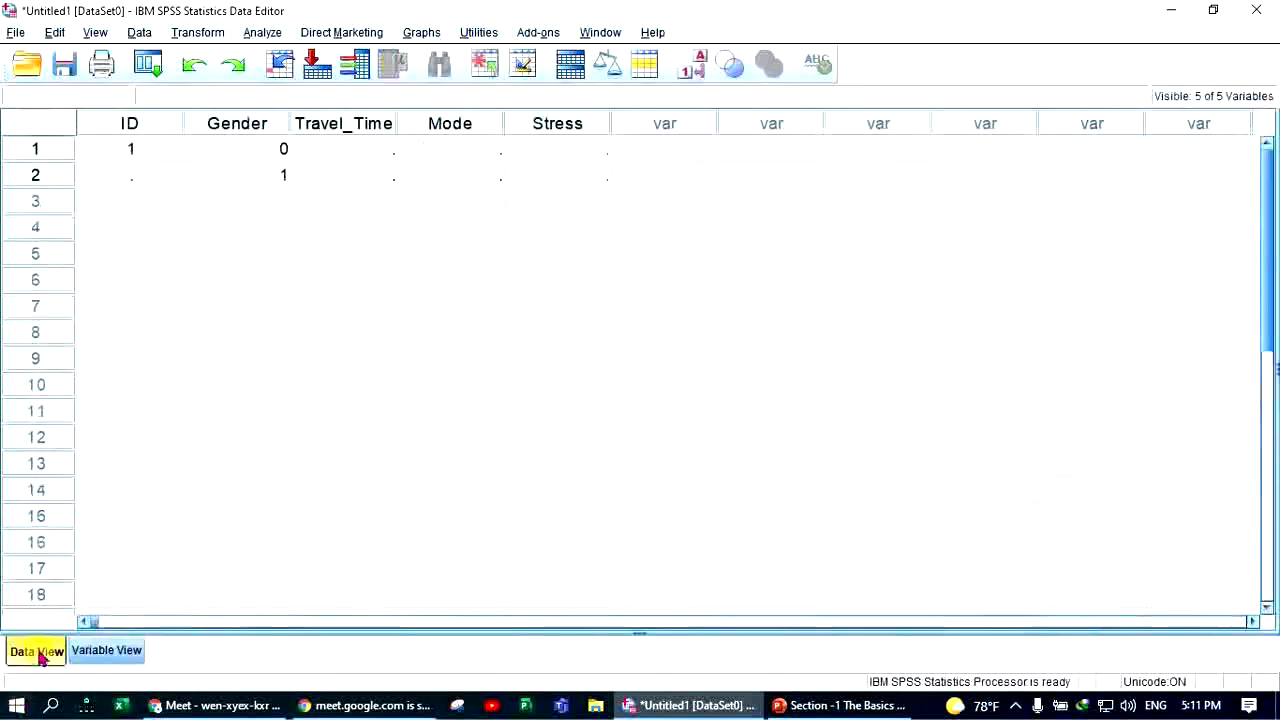
pyautogui.click(134, 151)
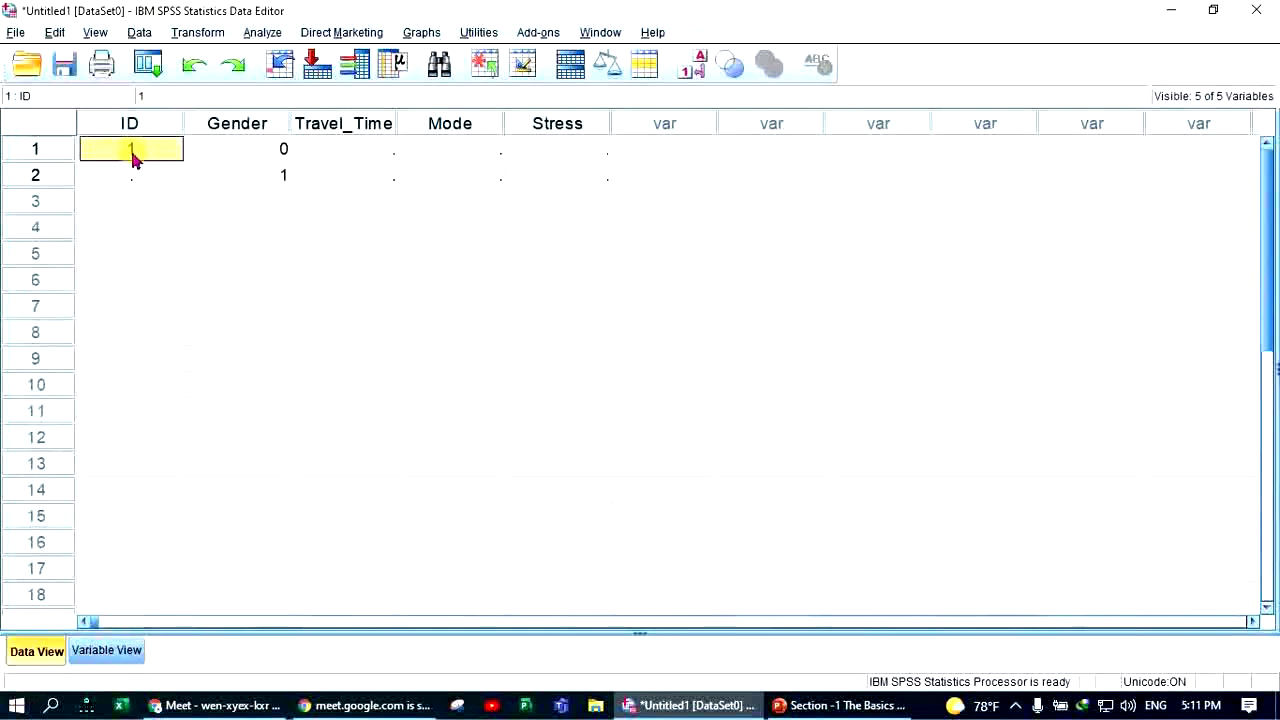
# - Copy ID's Center alignment and paste it to Gender, Travel_Time, Mode and Stress in Variable View
pyautogui.click(107, 651)
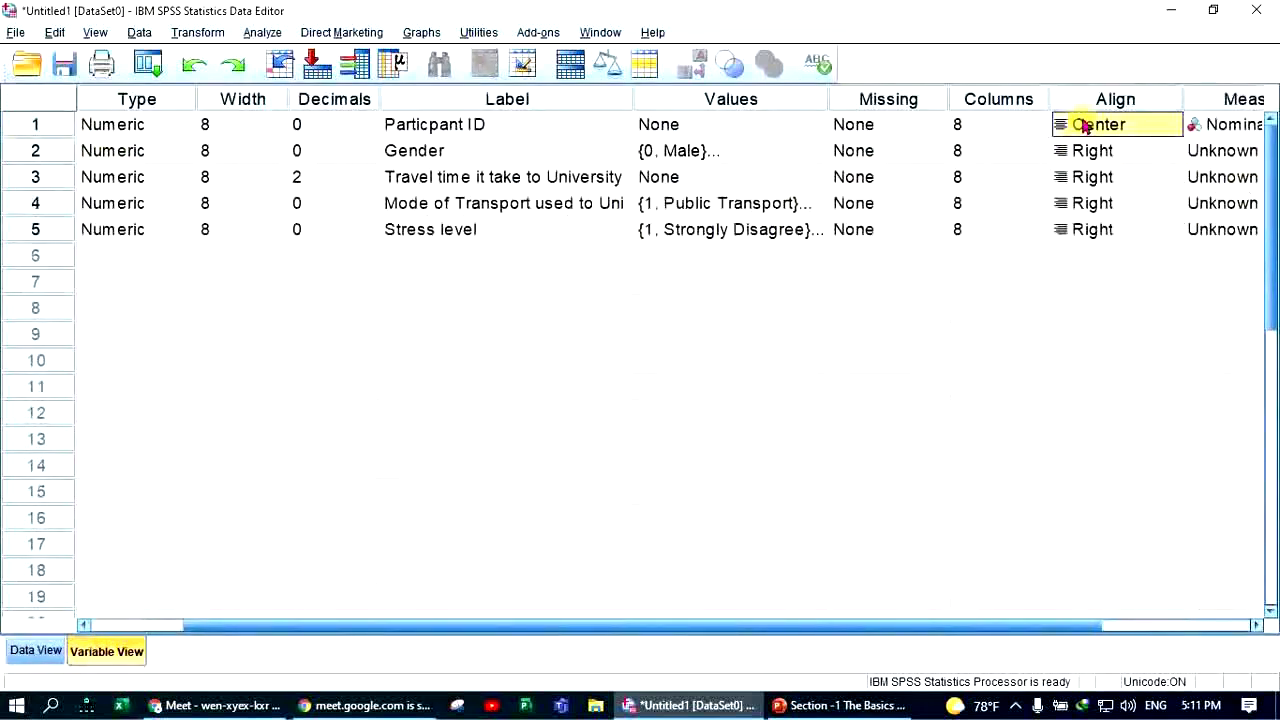
pyautogui.rightClick(1085, 124)
pyautogui.click(1102, 128)
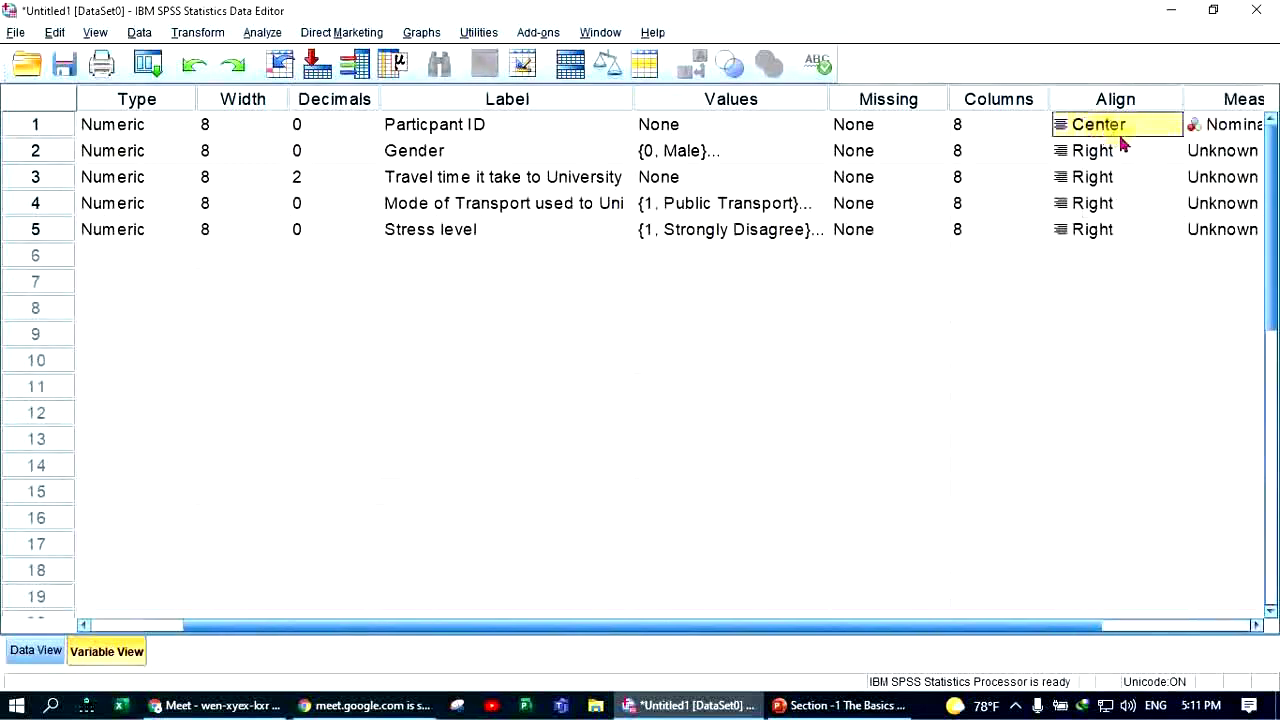
pyautogui.moveTo(1140, 155); pyautogui.dragTo(1145, 234)
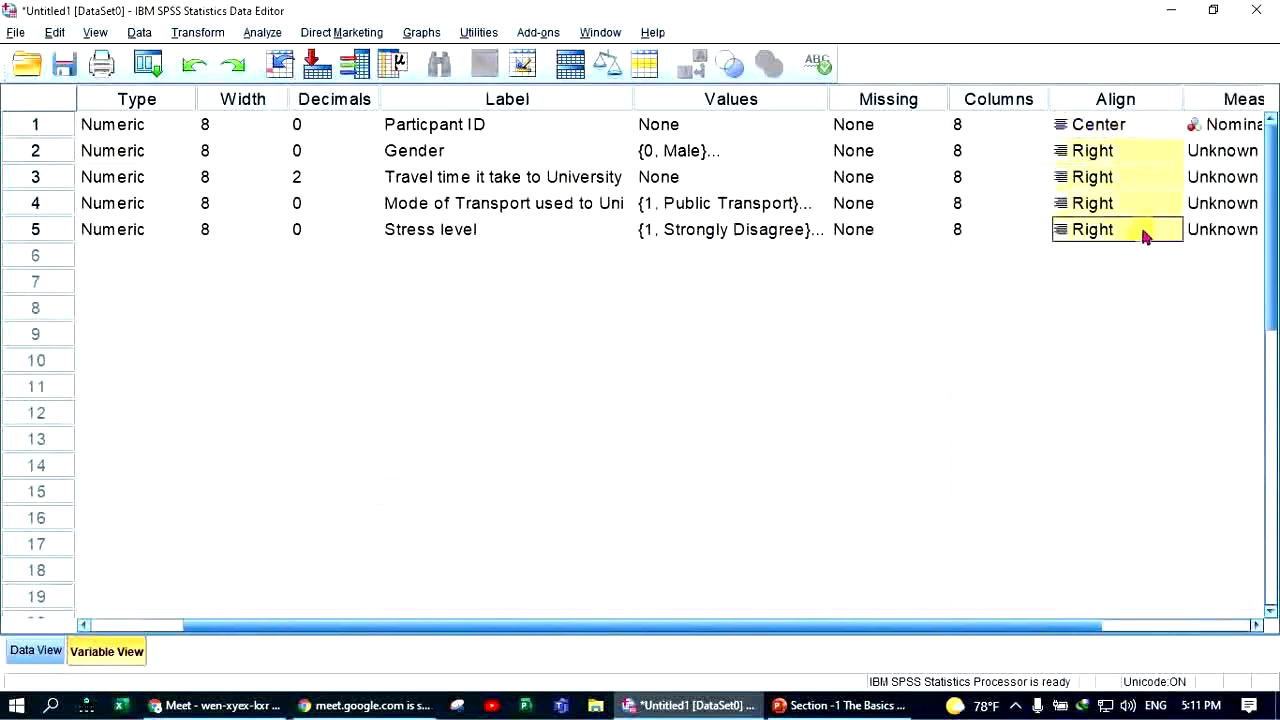
pyautogui.rightClick(1137, 232)
pyautogui.click(1150, 264)
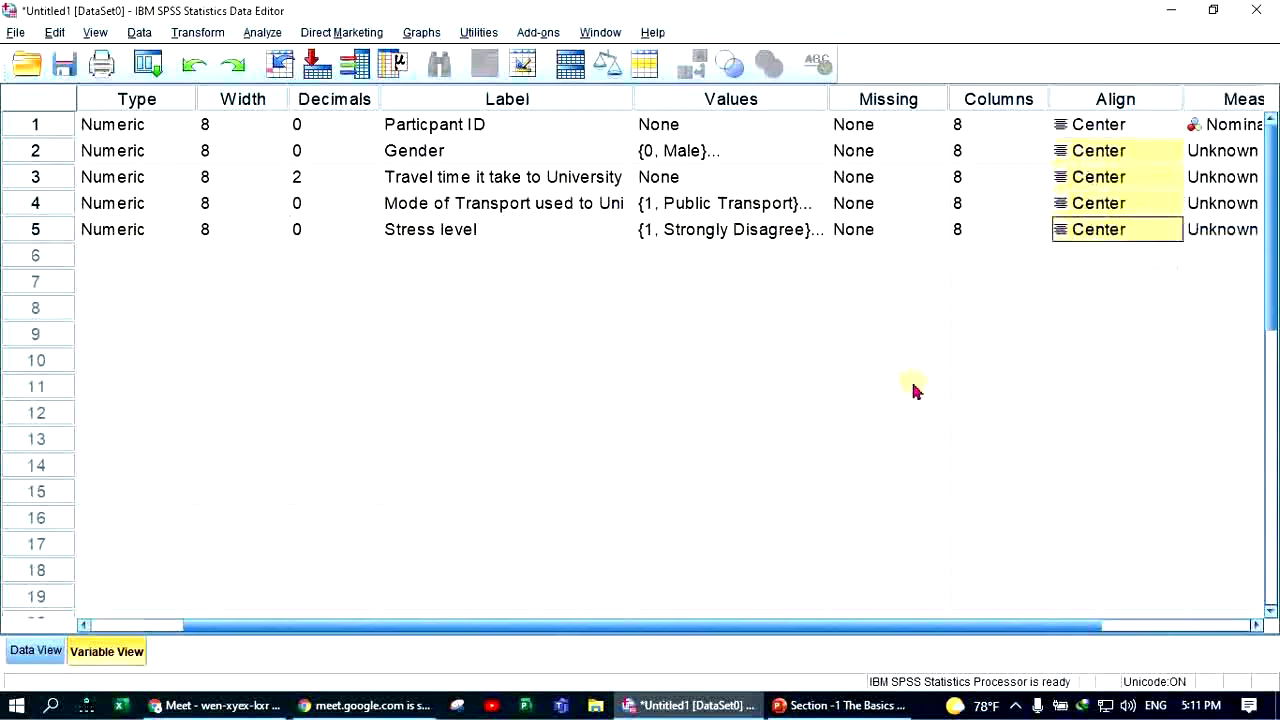
# - Examine the alignment of the ID and Gender values in Data View
pyautogui.click(42, 651)
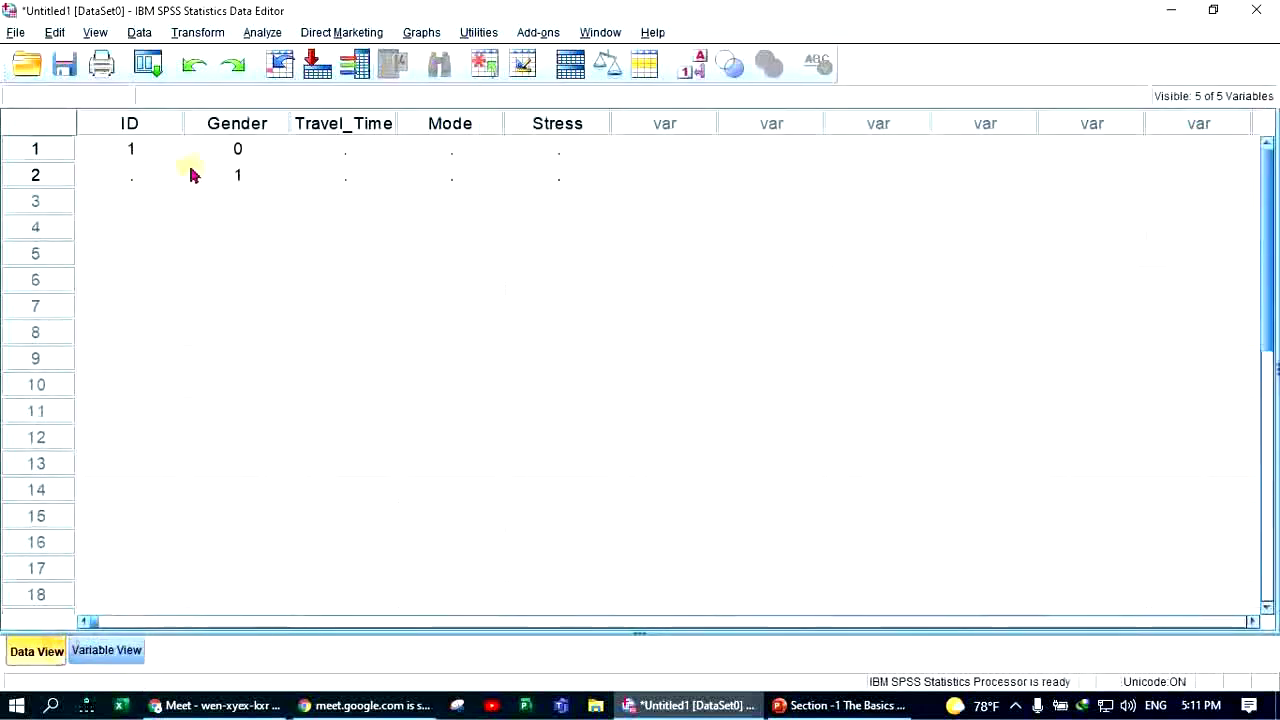
pyautogui.click(240, 149)
pyautogui.click(157, 158)
pyautogui.click(225, 174)
pyautogui.click(210, 150)
pyautogui.click(128, 148)
pyautogui.click(229, 173)
pyautogui.click(243, 149)
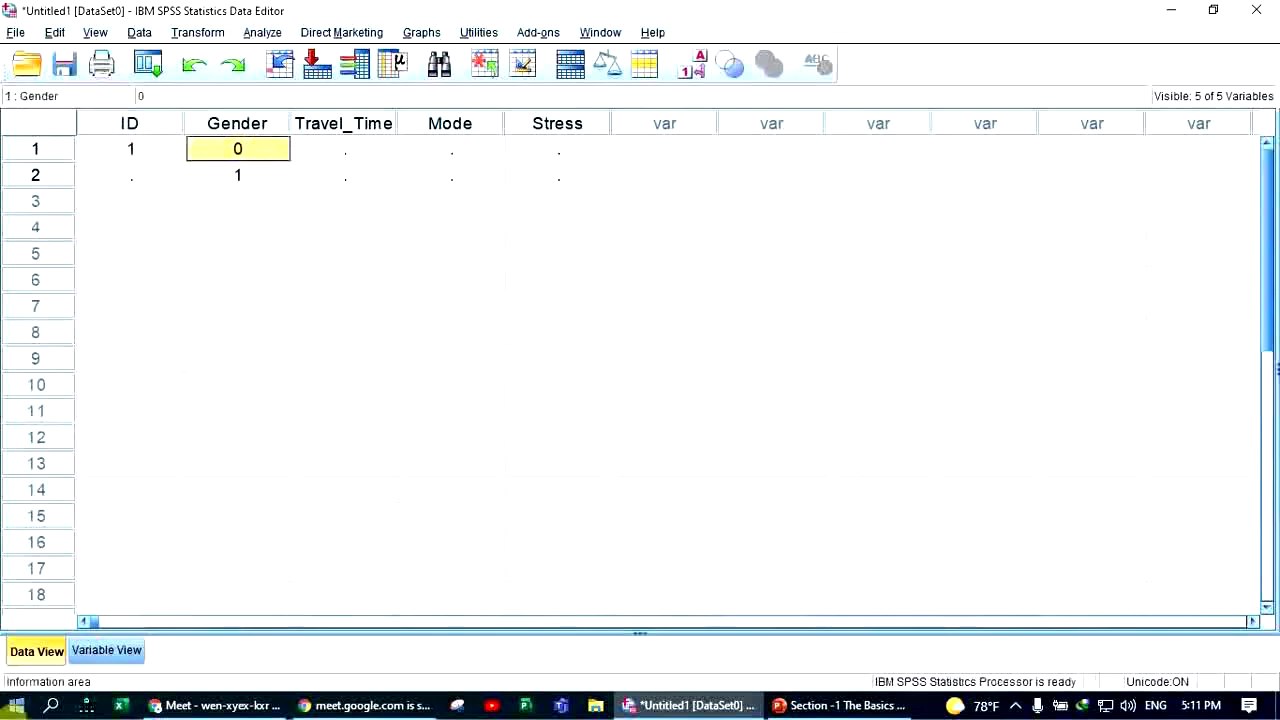
# - Review the Measure attribute and the Scales slide in PowerPoint, ending the slide show before returning to SPSS
pyautogui.click(107, 650)
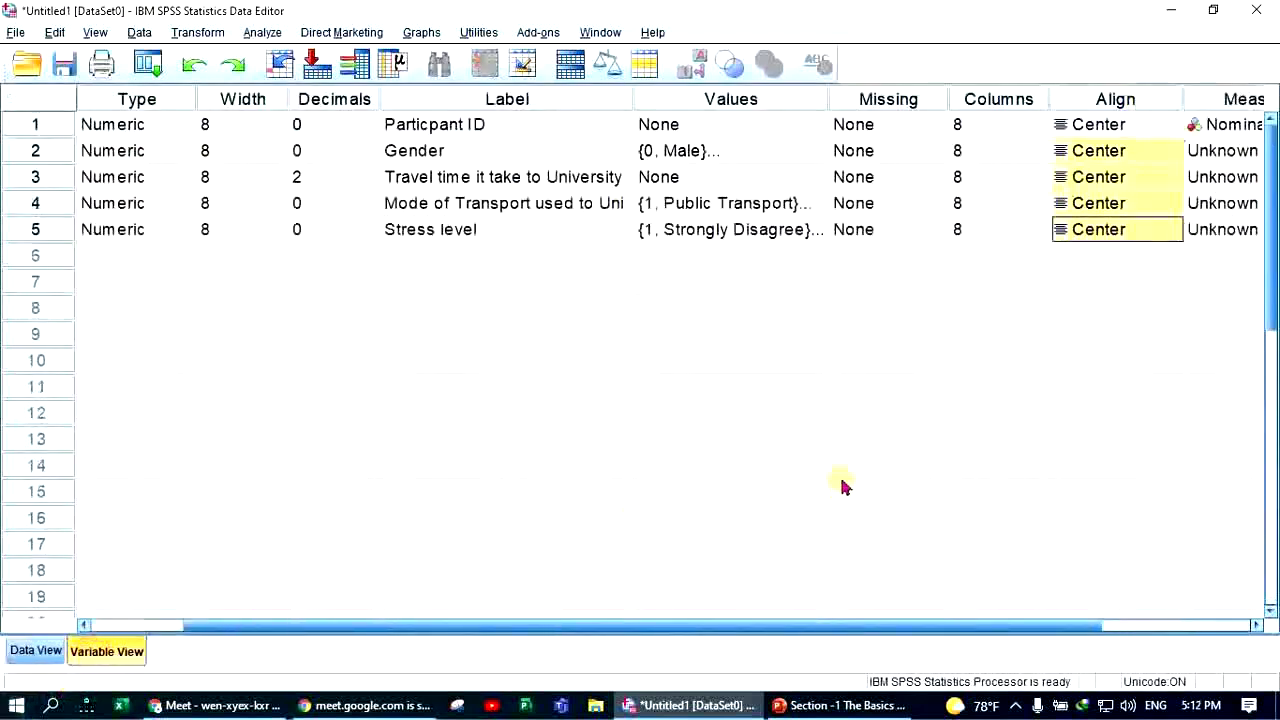
pyautogui.moveTo(1076, 636); pyautogui.dragTo(1246, 630)
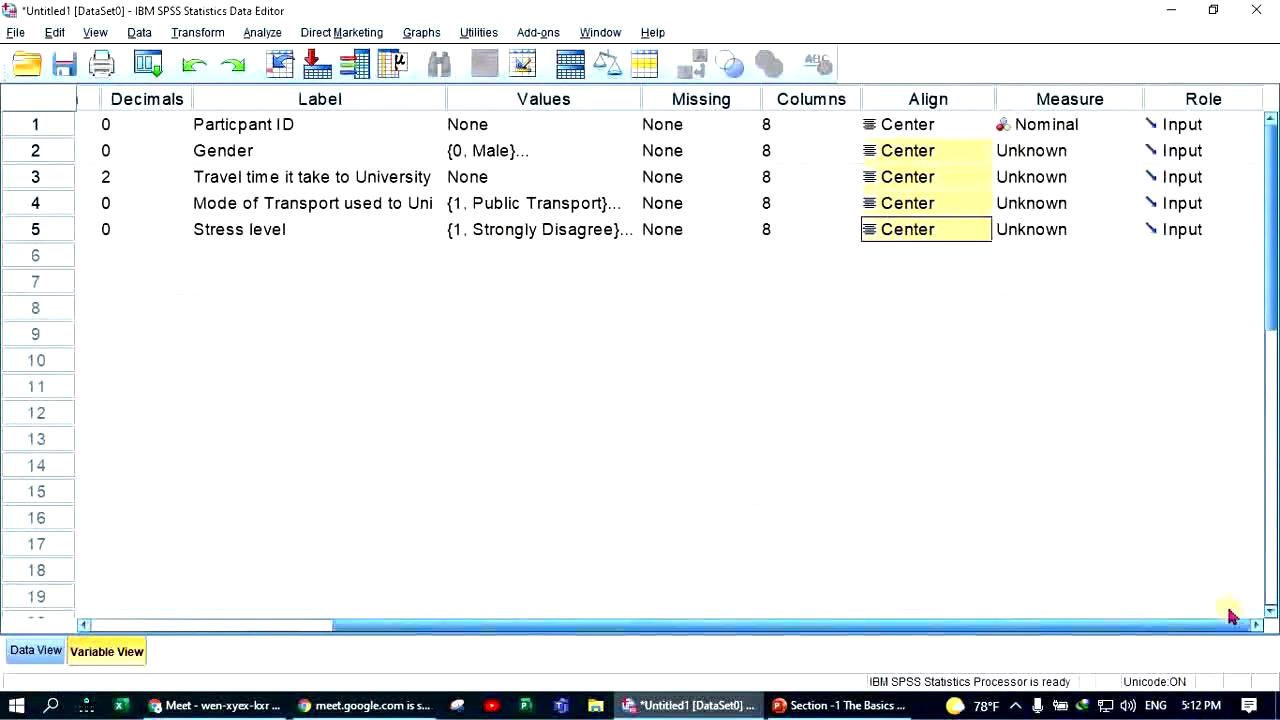
pyautogui.click(1090, 102)
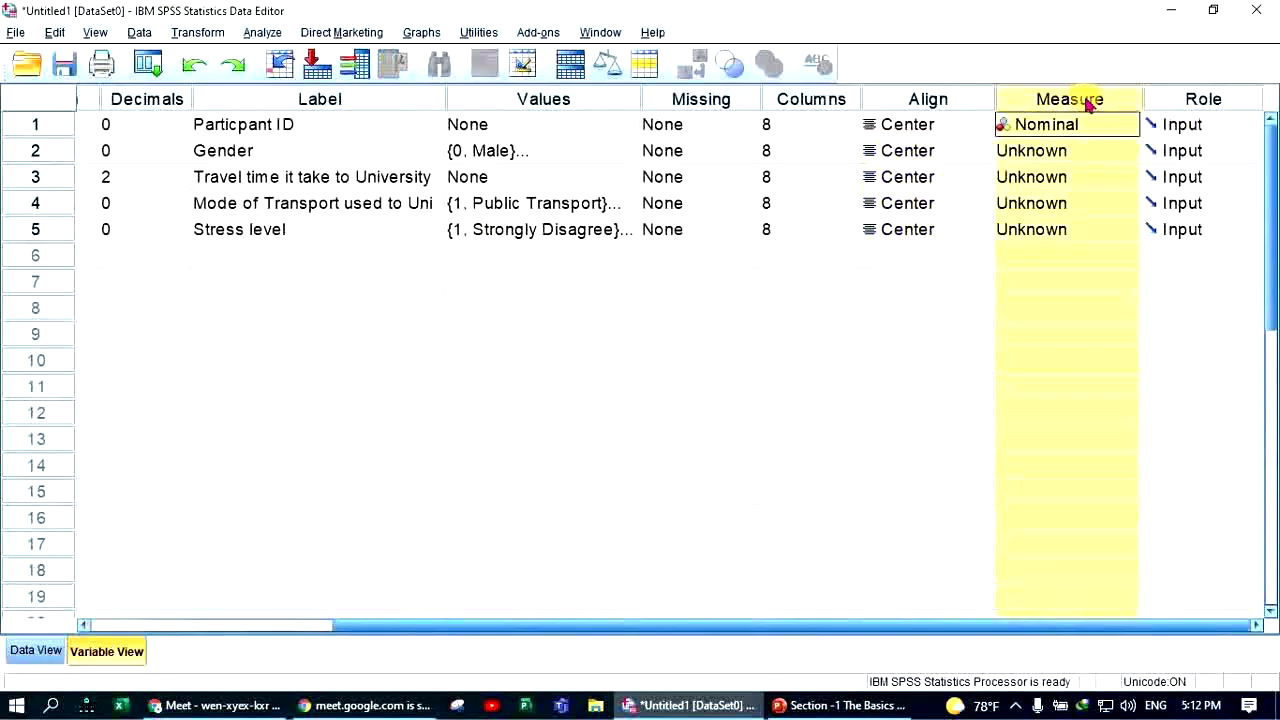
pyautogui.hotkey('alt', 'Tab')
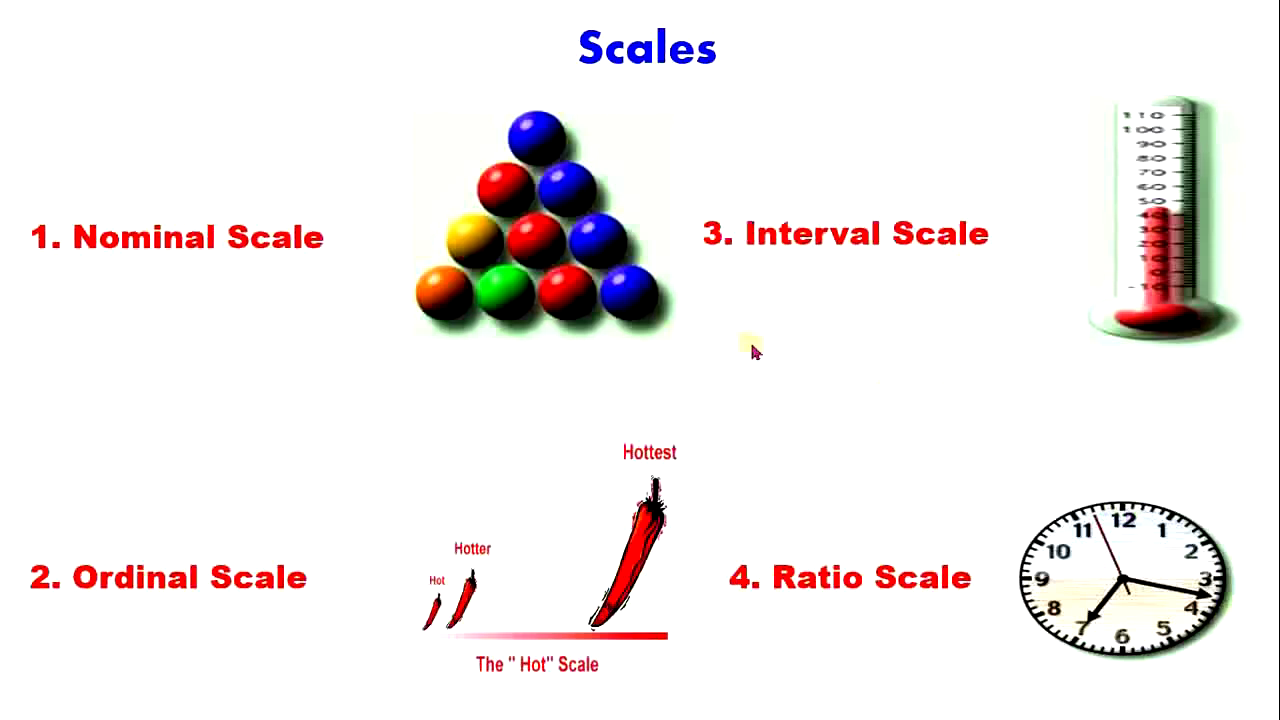
pyautogui.rightClick(858, 448)
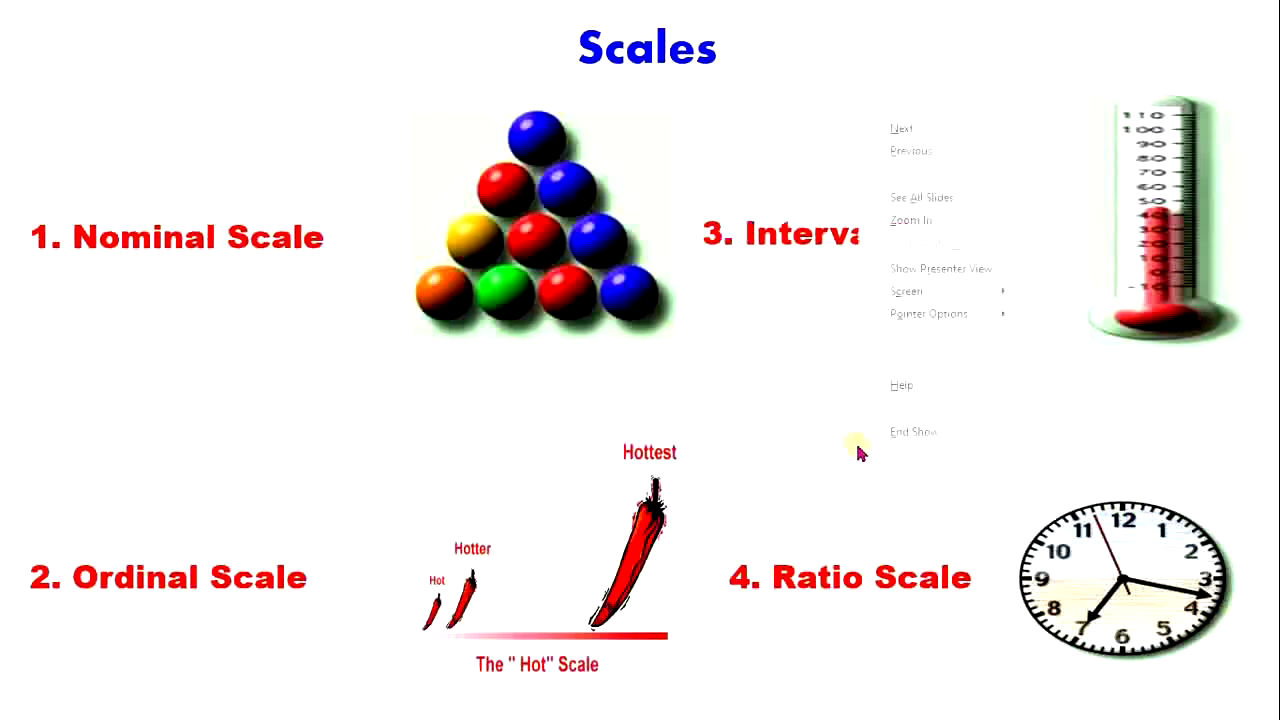
pyautogui.click(914, 432)
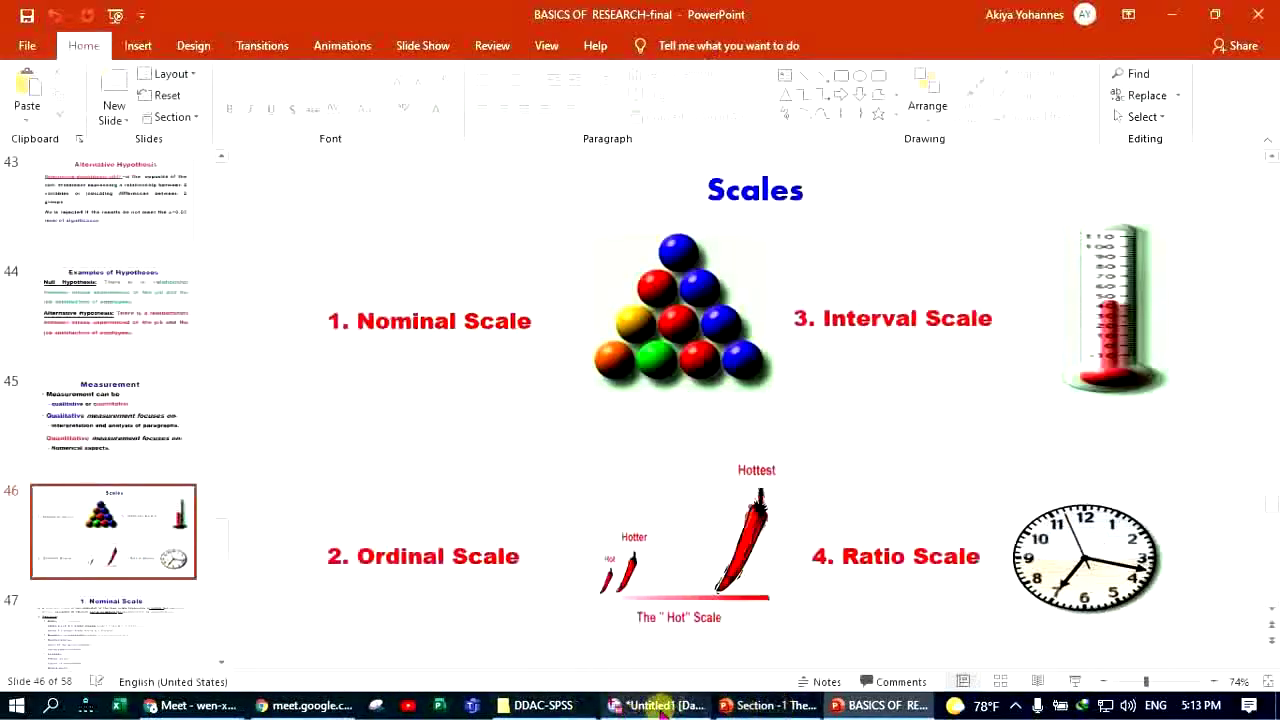
pyautogui.click(655, 708)
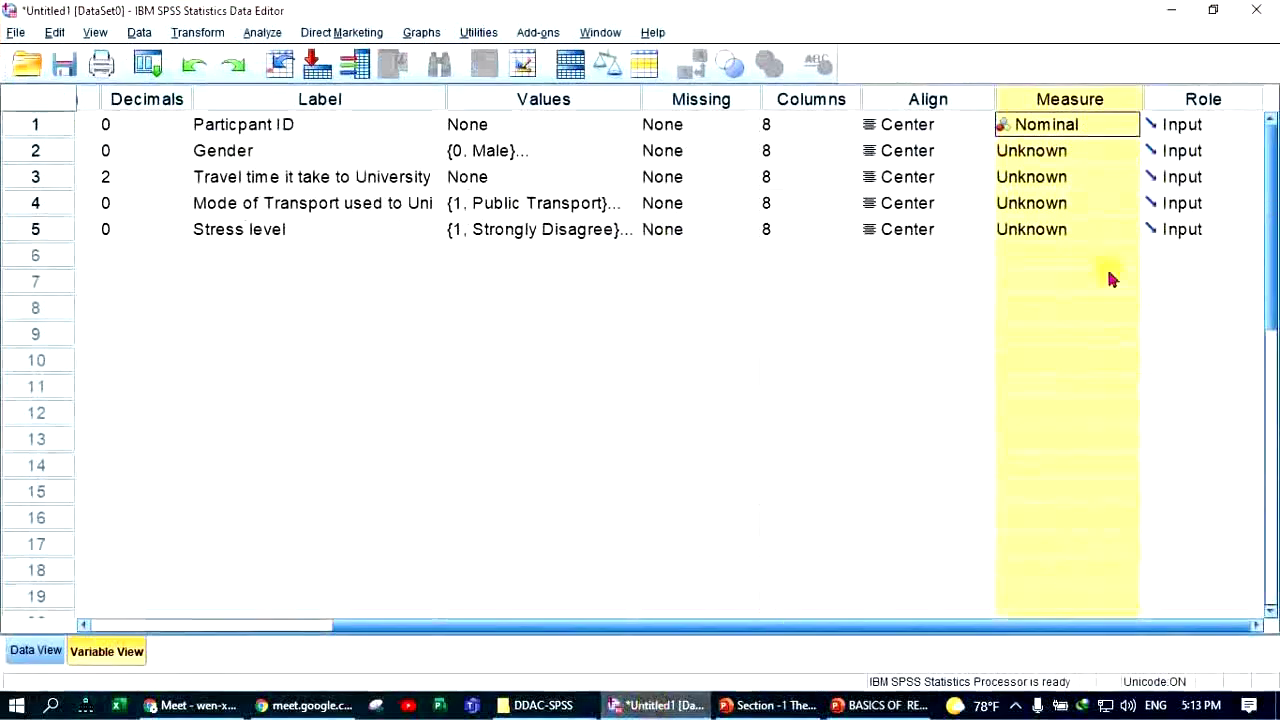
# - Set the measurement level of the Gender variable to Nominal
pyautogui.click(476, 388)
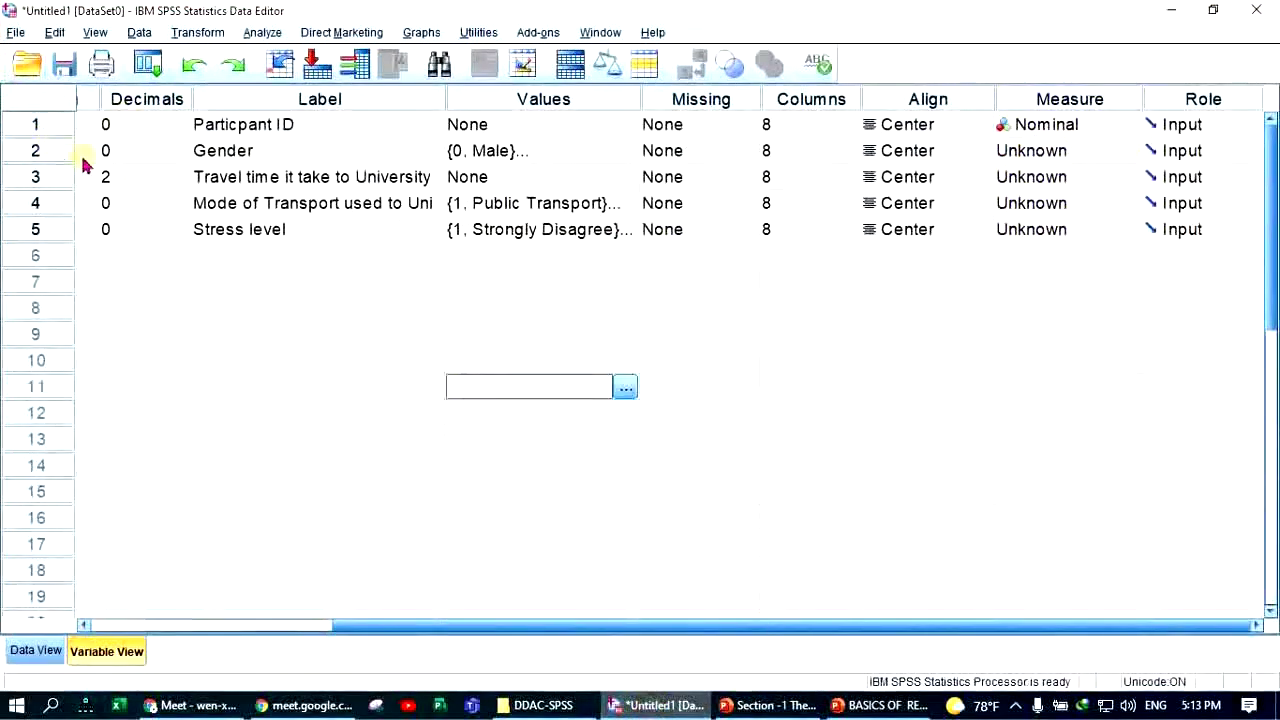
pyautogui.moveTo(391, 626); pyautogui.dragTo(206, 628)
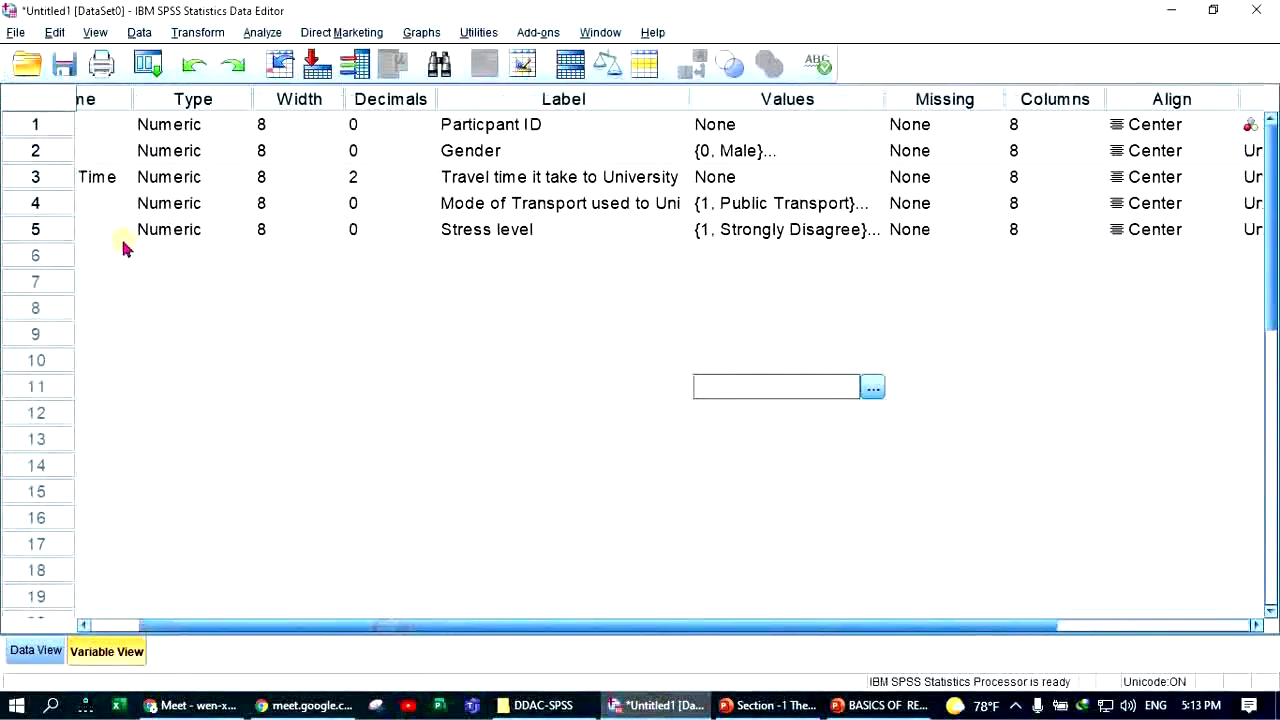
pyautogui.moveTo(289, 629); pyautogui.dragTo(9, 600)
pyautogui.click(50, 155)
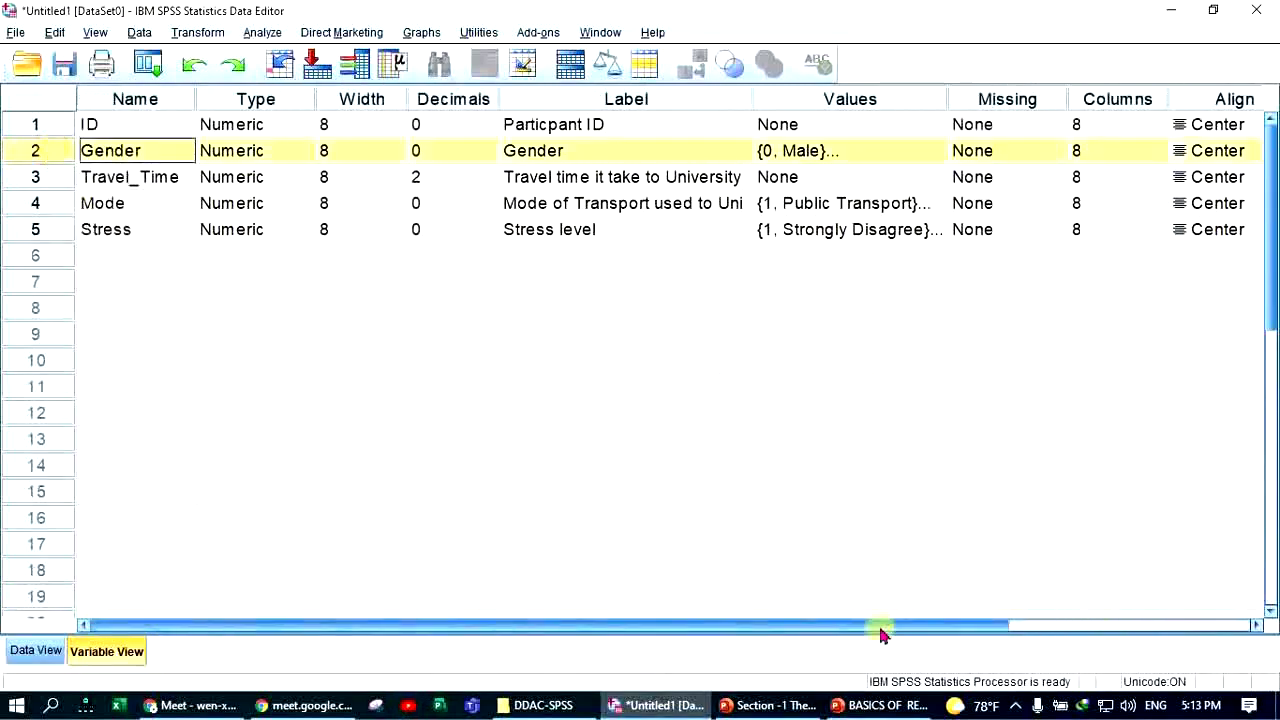
pyautogui.moveTo(949, 628); pyautogui.dragTo(1200, 630)
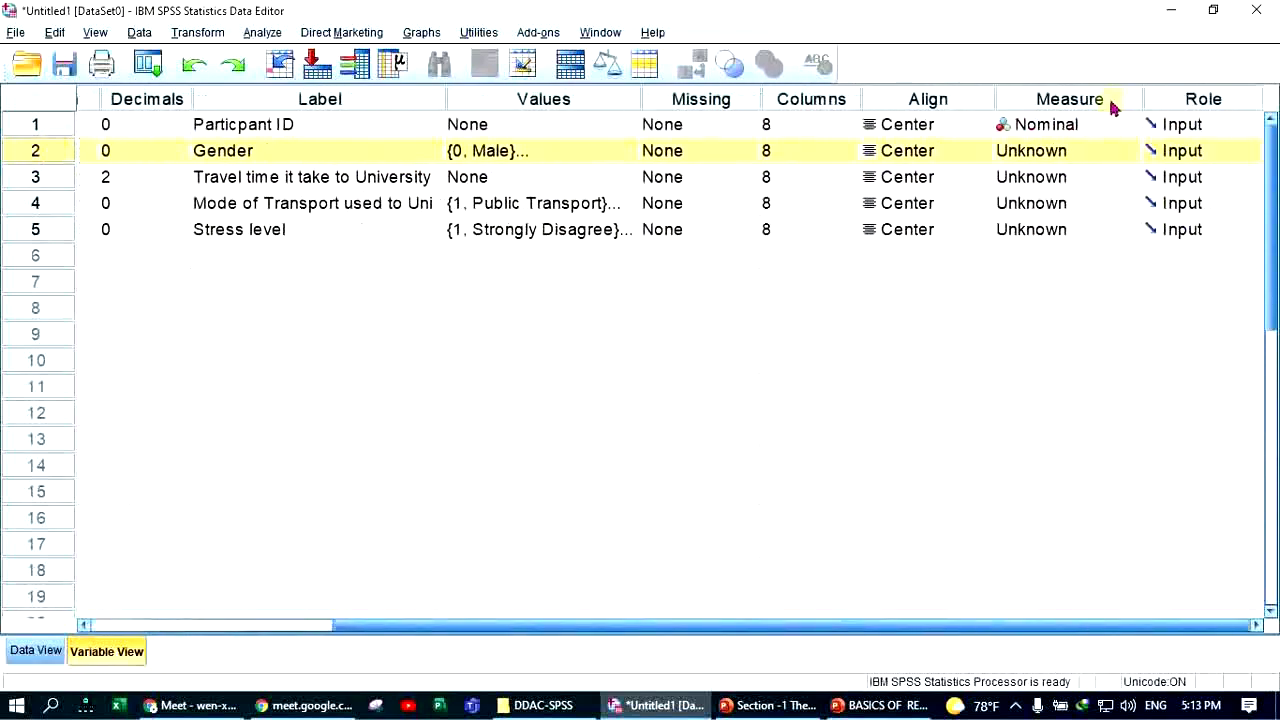
pyautogui.click(1092, 151)
pyautogui.click(1071, 203)
pyautogui.click(1040, 229)
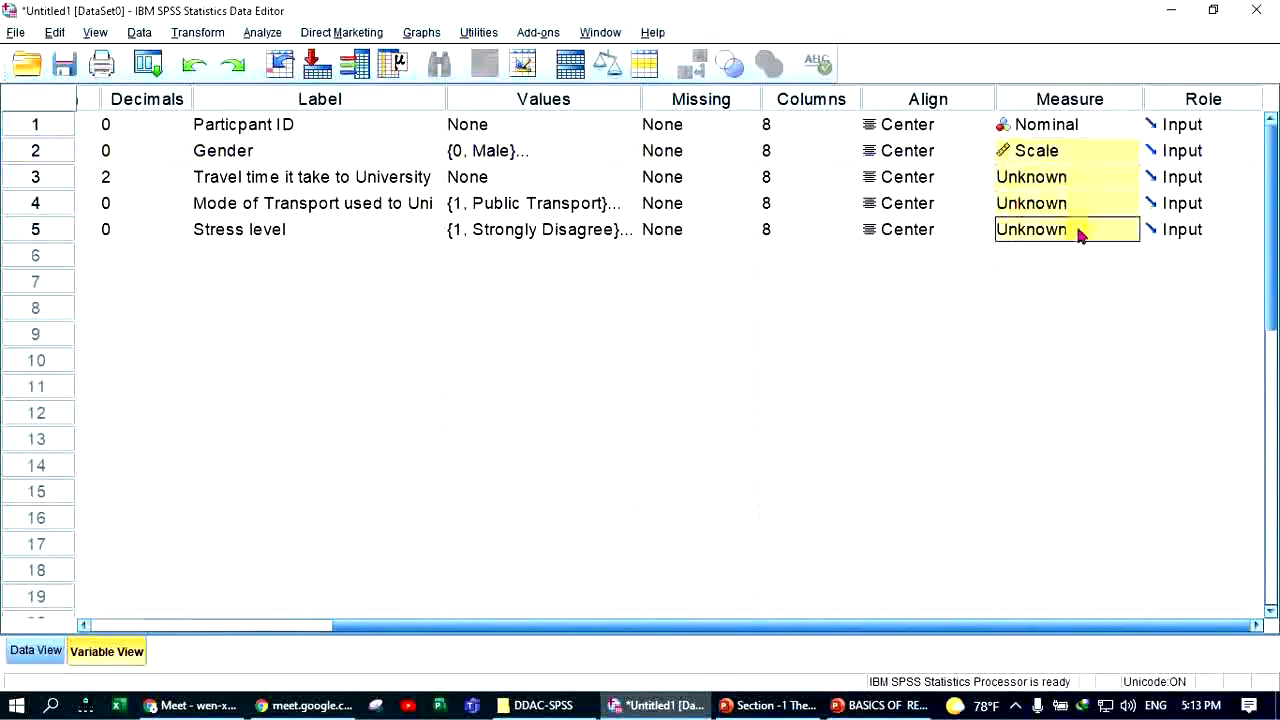
pyautogui.click(1095, 153)
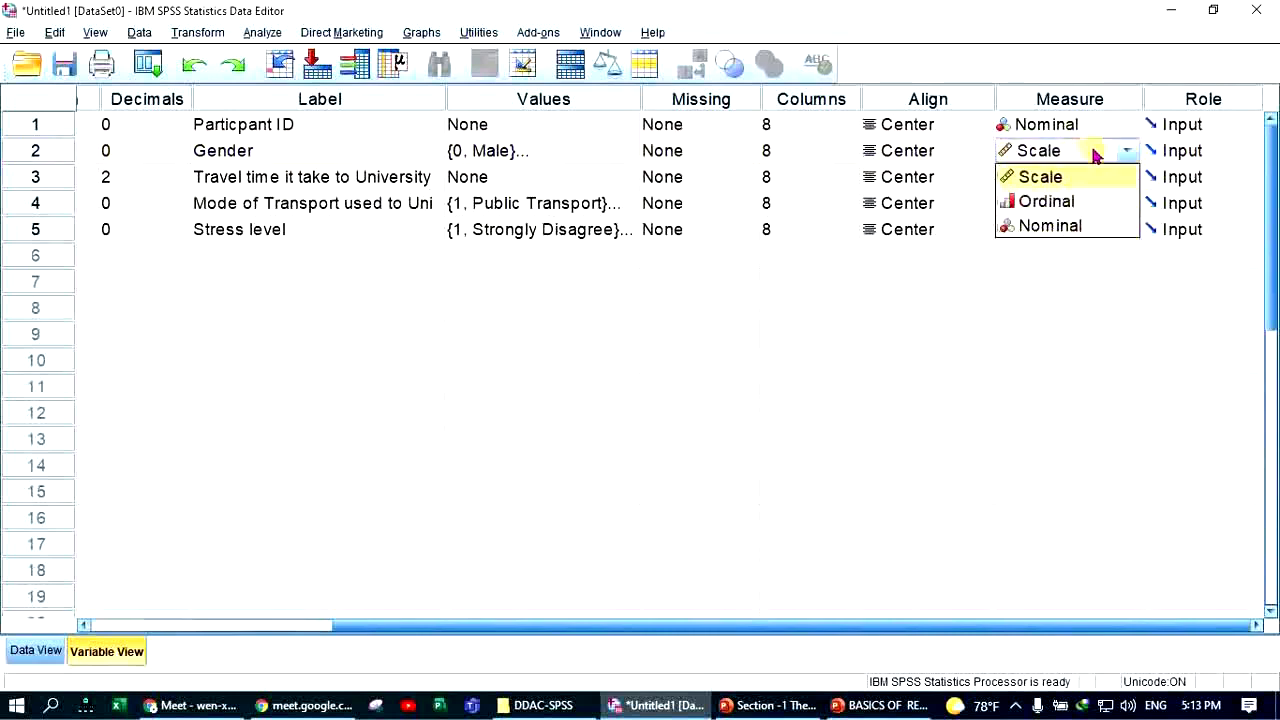
pyautogui.click(1048, 226)
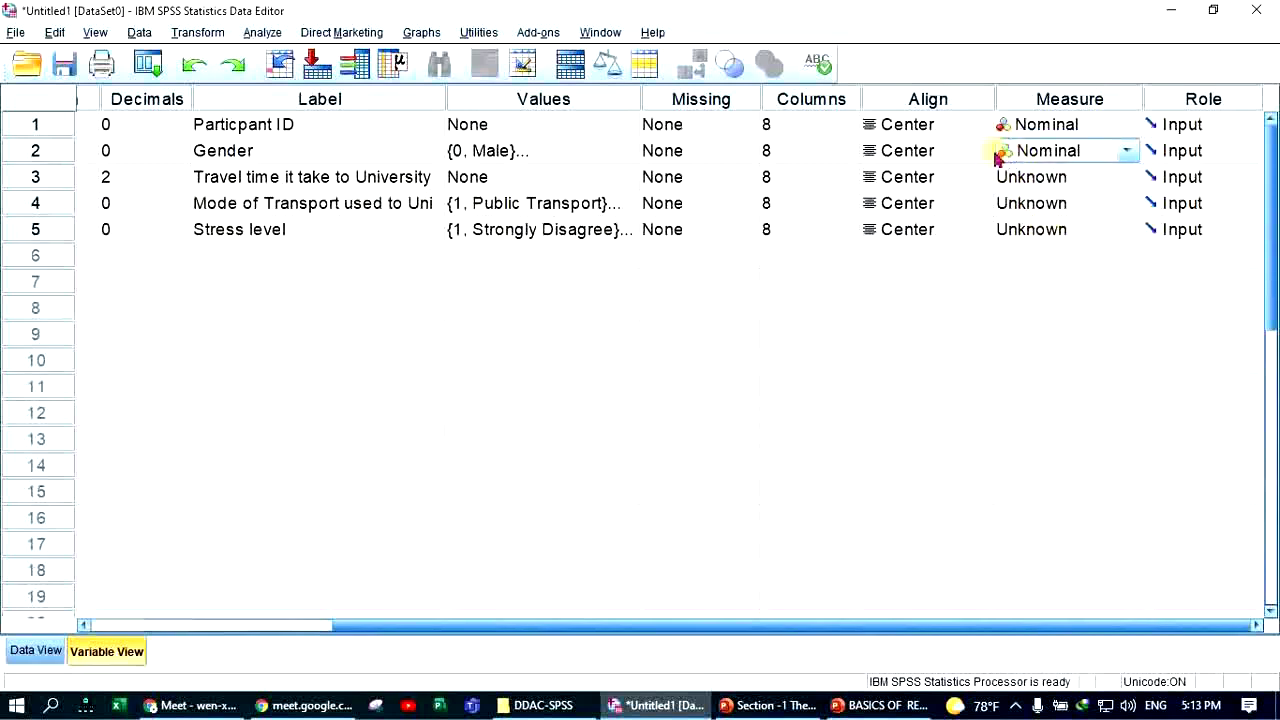
# - Set the measurement level of Travel_Time to Scale, consulting the Scales slide in PowerPoint before and after the change
pyautogui.click(875, 705)
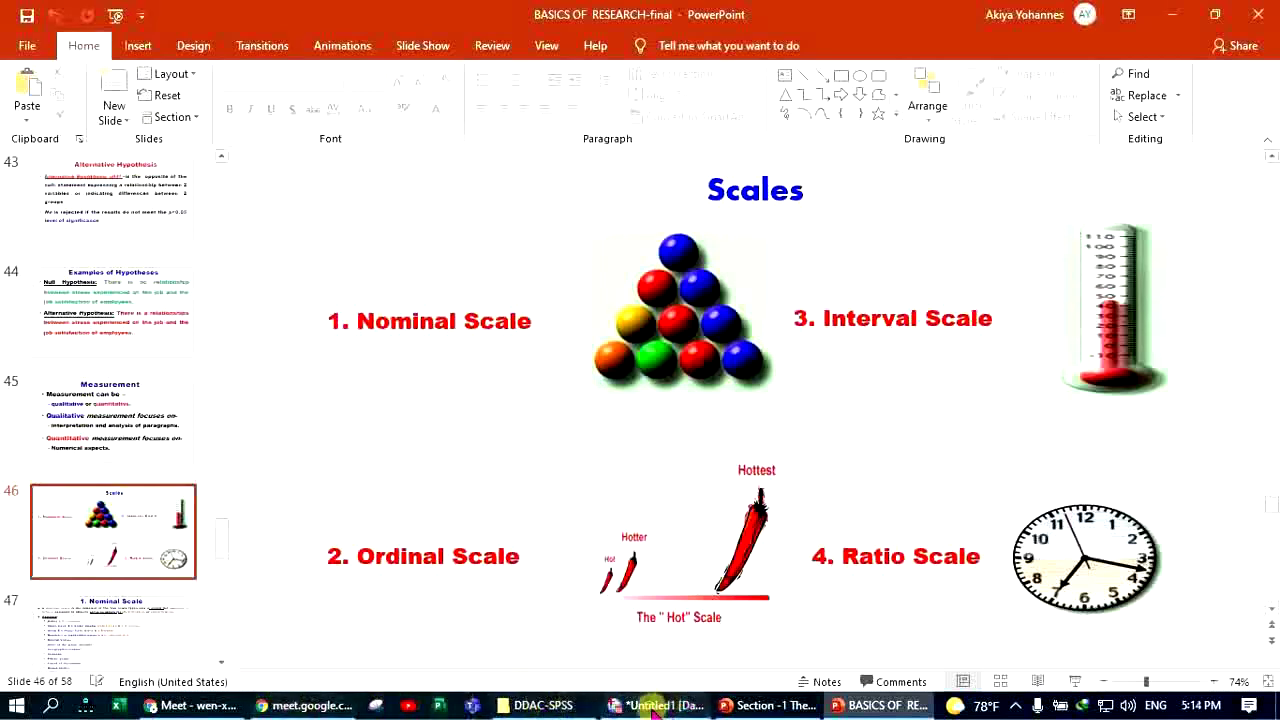
pyautogui.click(612, 706)
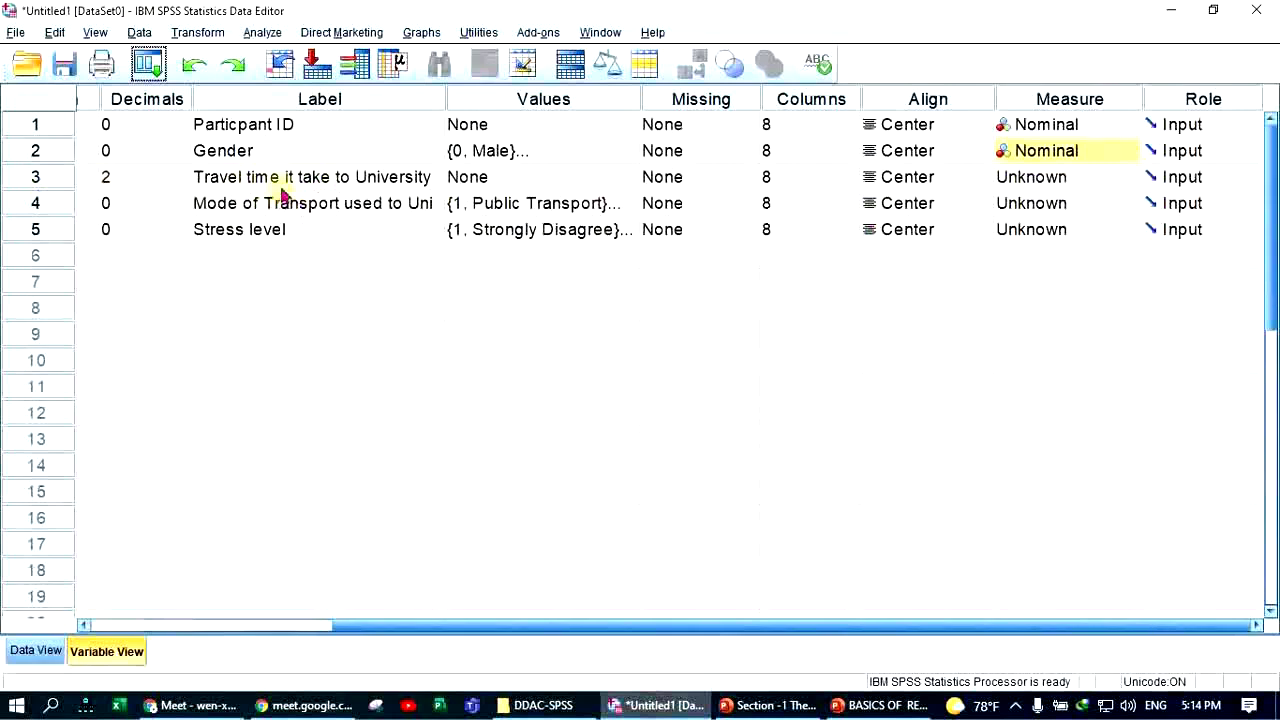
pyautogui.click(1093, 178)
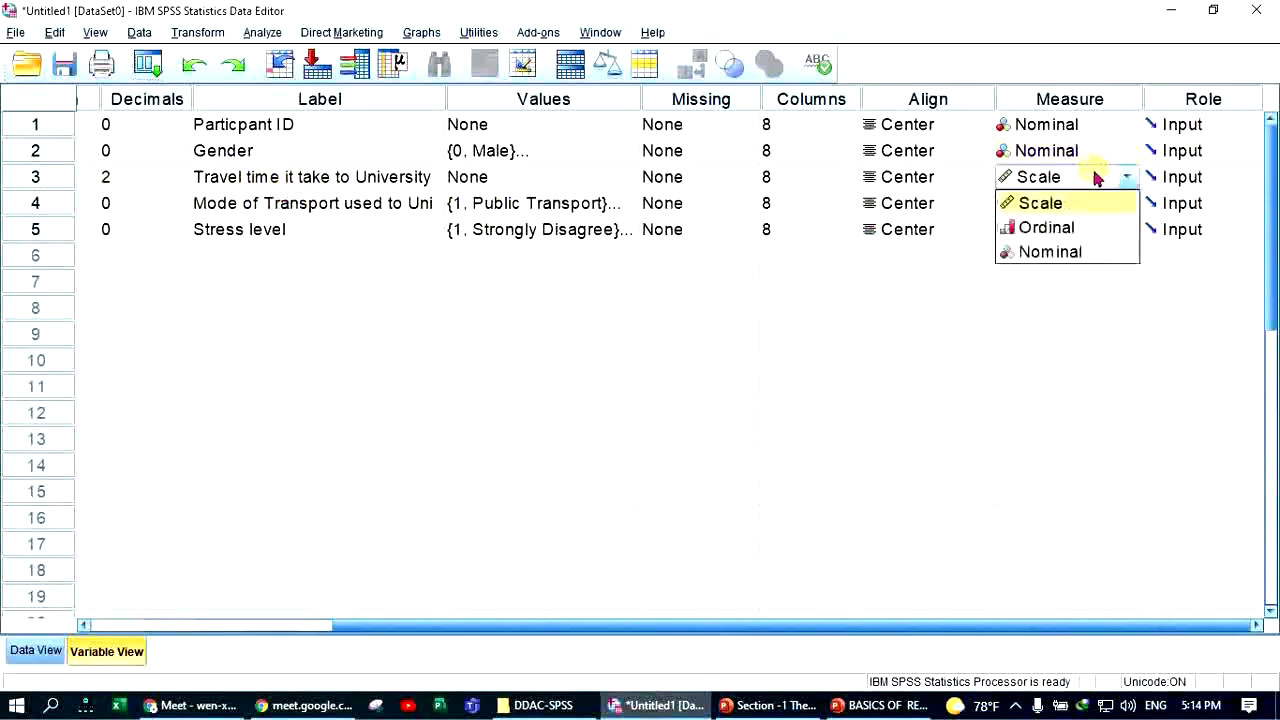
pyautogui.click(1041, 203)
pyautogui.click(878, 705)
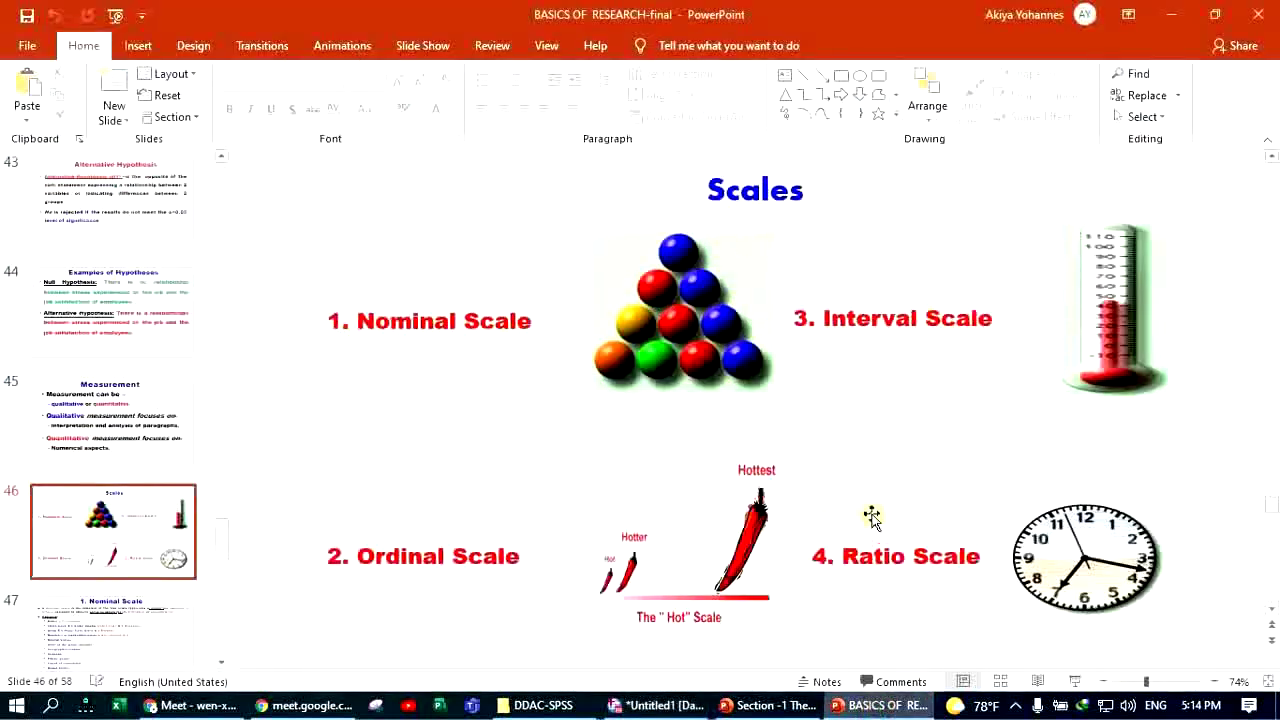
# - Review the Ordinal, Interval and Ratio entries on the Scales slide and return to the SPSS Data Editor
pyautogui.doubleClick(413, 560)
pyautogui.click(886, 316)
pyautogui.click(888, 540)
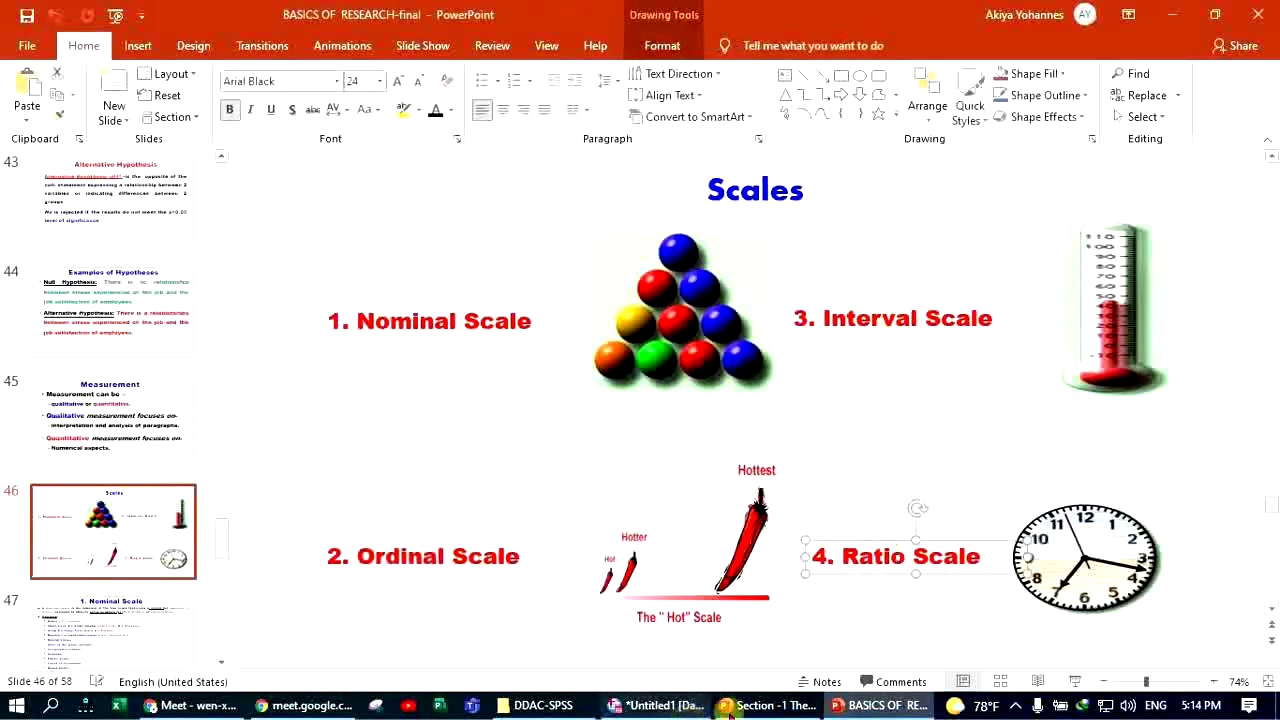
pyautogui.click(652, 705)
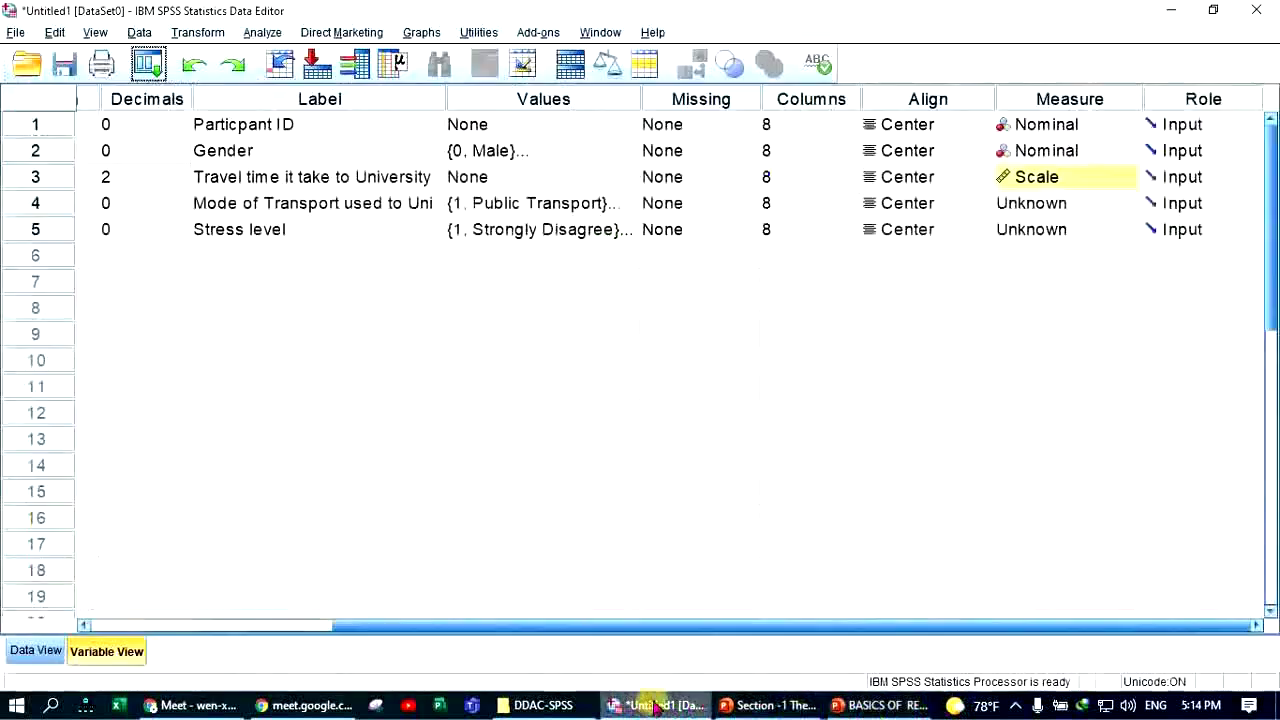
# - Examine the measurement level options for the Travel_Time variable, keeping Scale selected
pyautogui.click(1090, 208)
pyautogui.click(1097, 207)
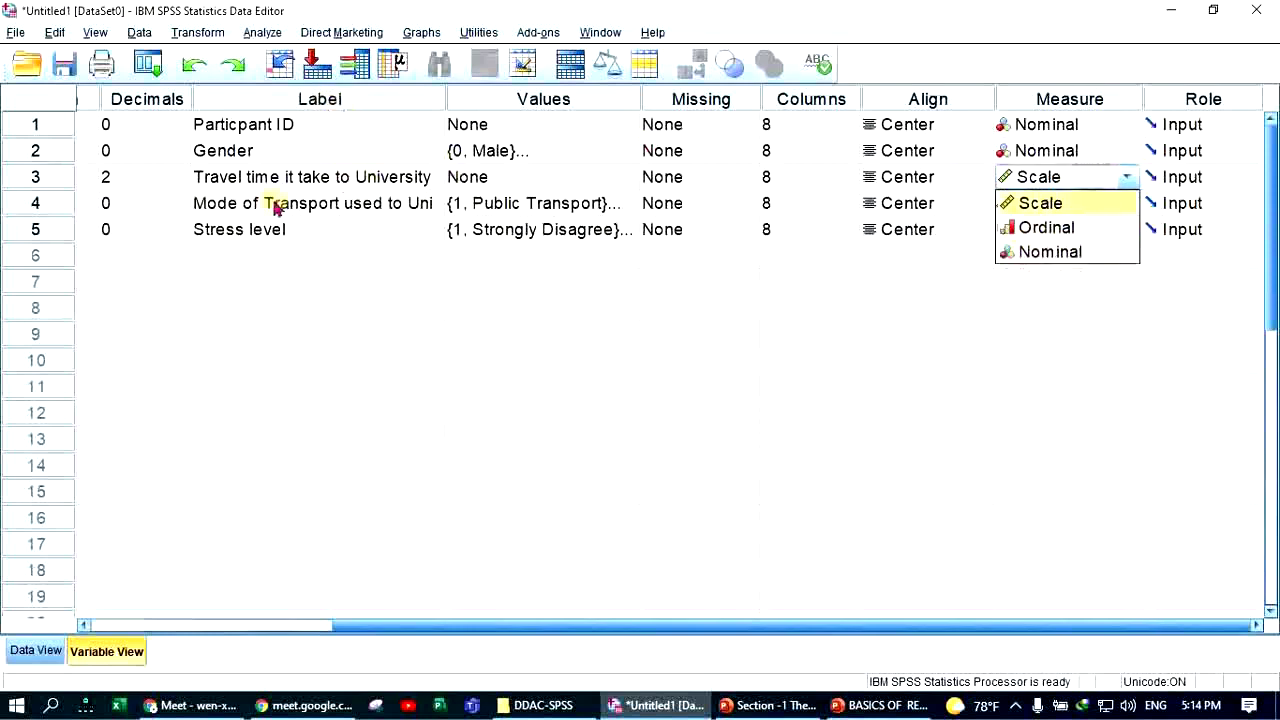
pyautogui.click(303, 177)
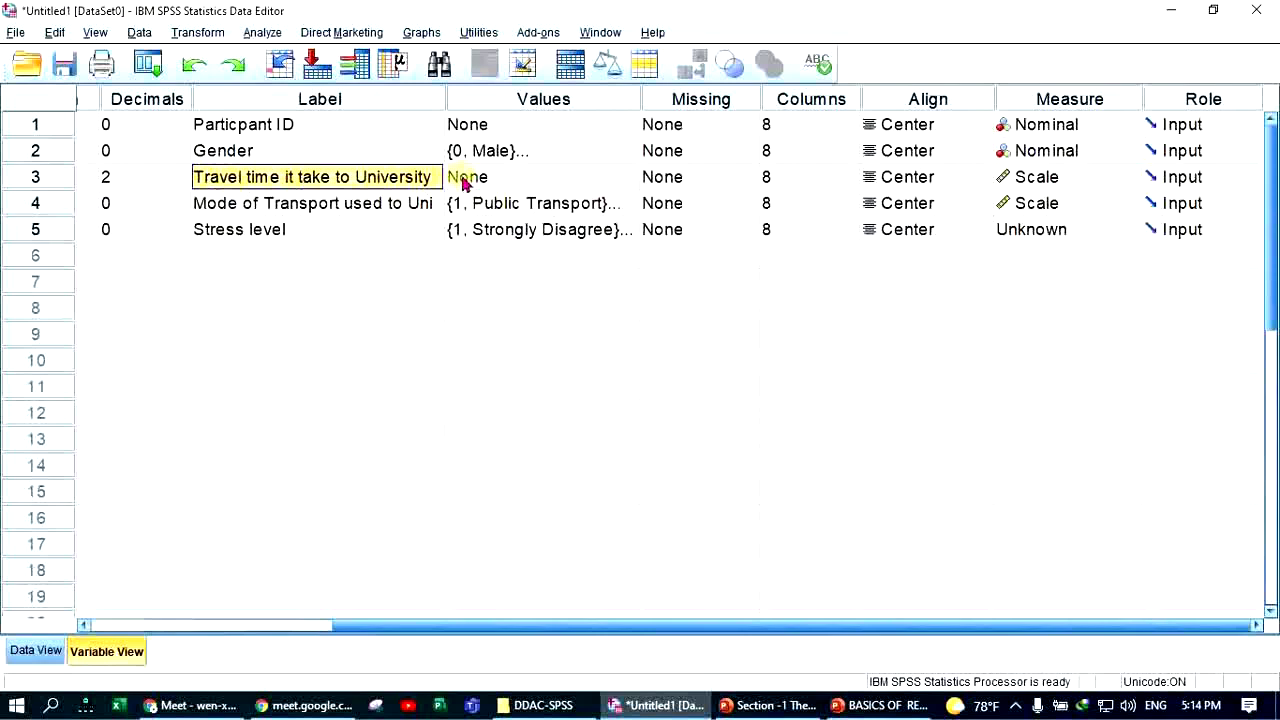
pyautogui.click(1066, 180)
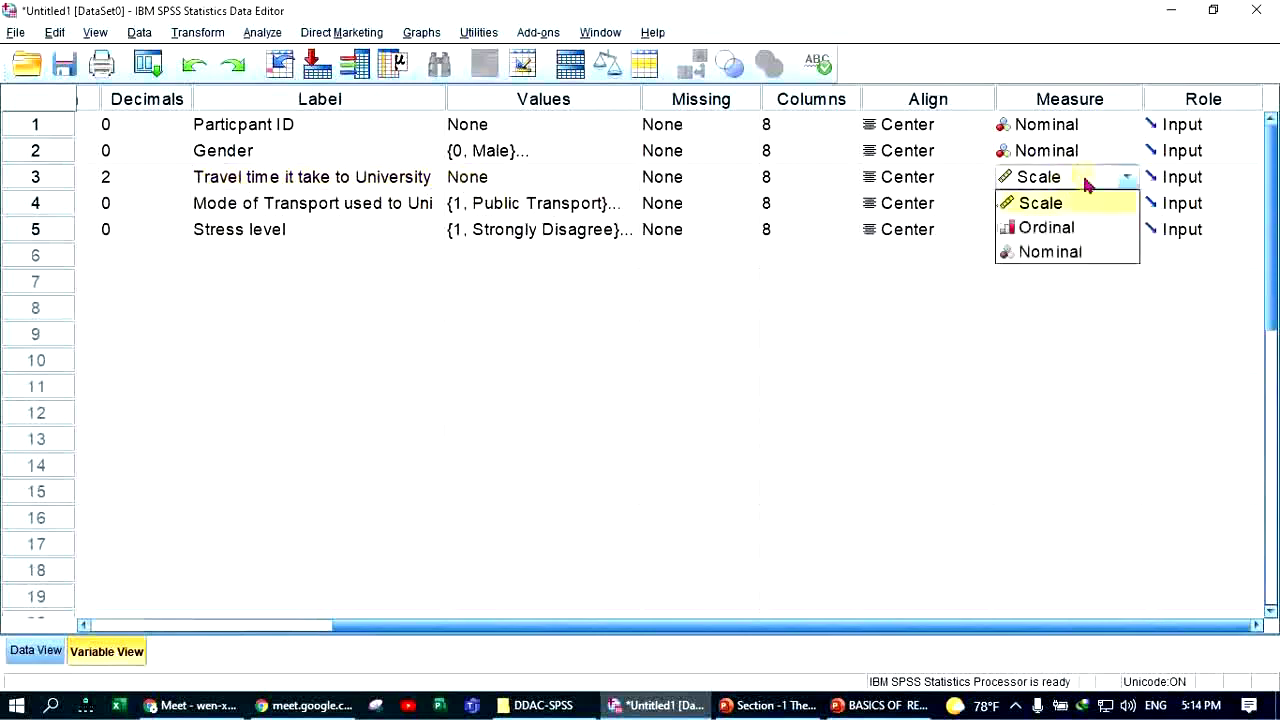
pyautogui.click(1042, 204)
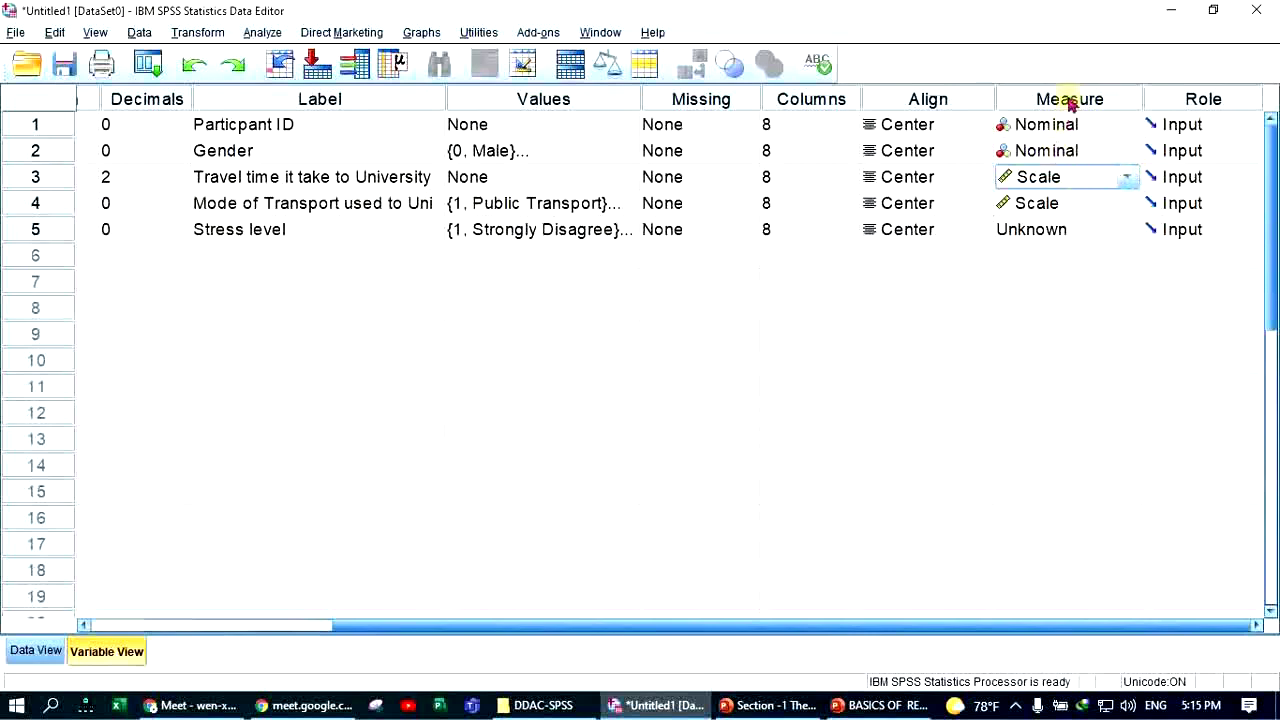
pyautogui.click(1068, 100)
pyautogui.click(1060, 178)
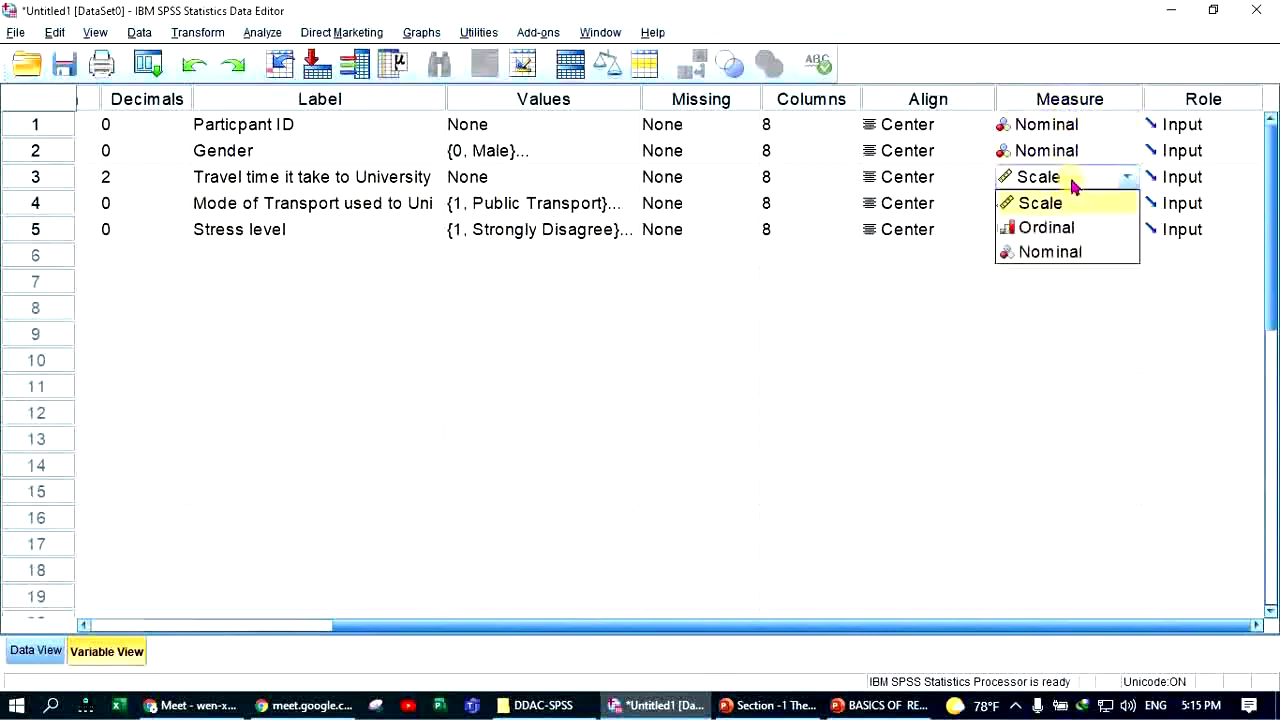
# - Set the measurement level of Mode to Nominal and of Stress to Ordinal
pyautogui.click(50, 204)
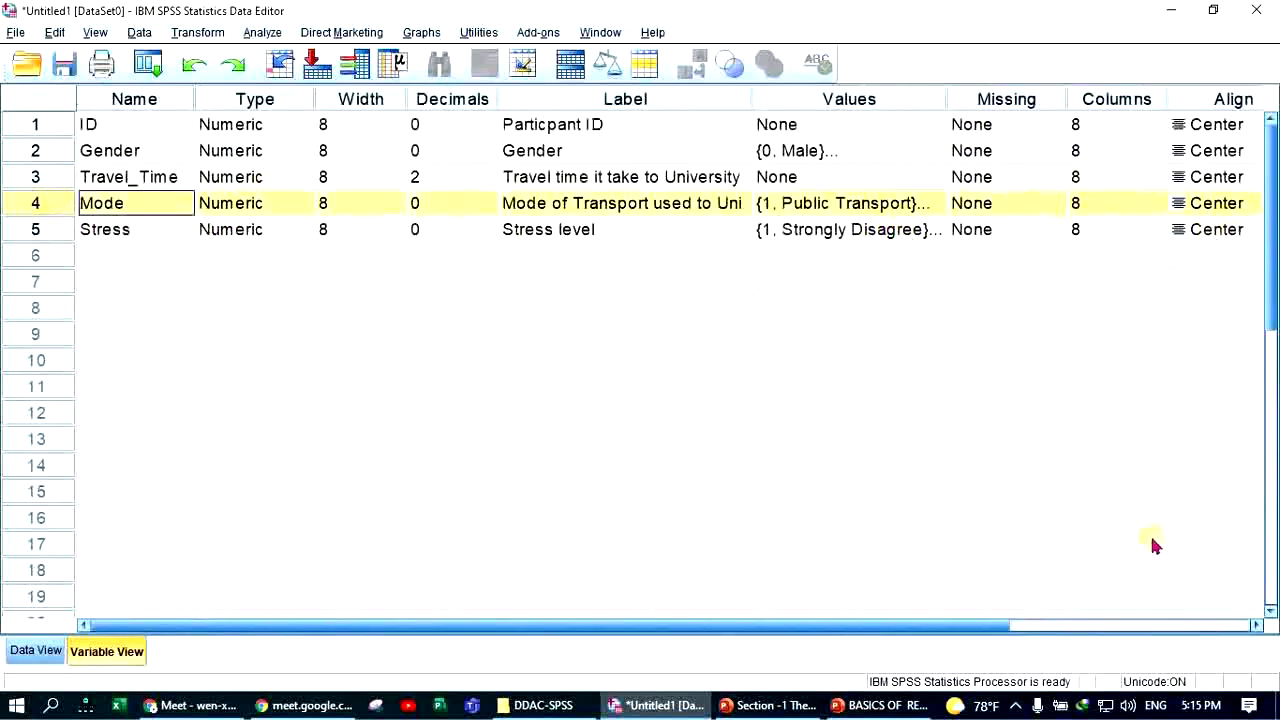
pyautogui.click(1257, 625)
pyautogui.click(1257, 625)
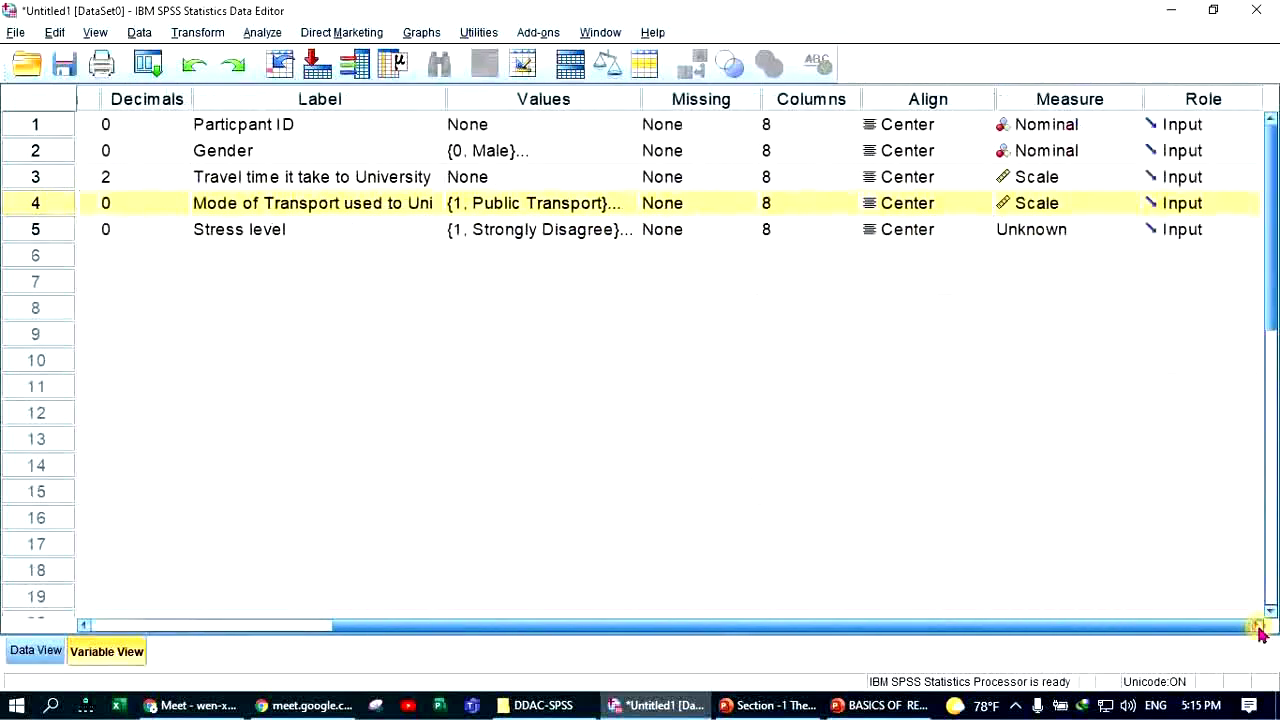
pyautogui.click(1088, 208)
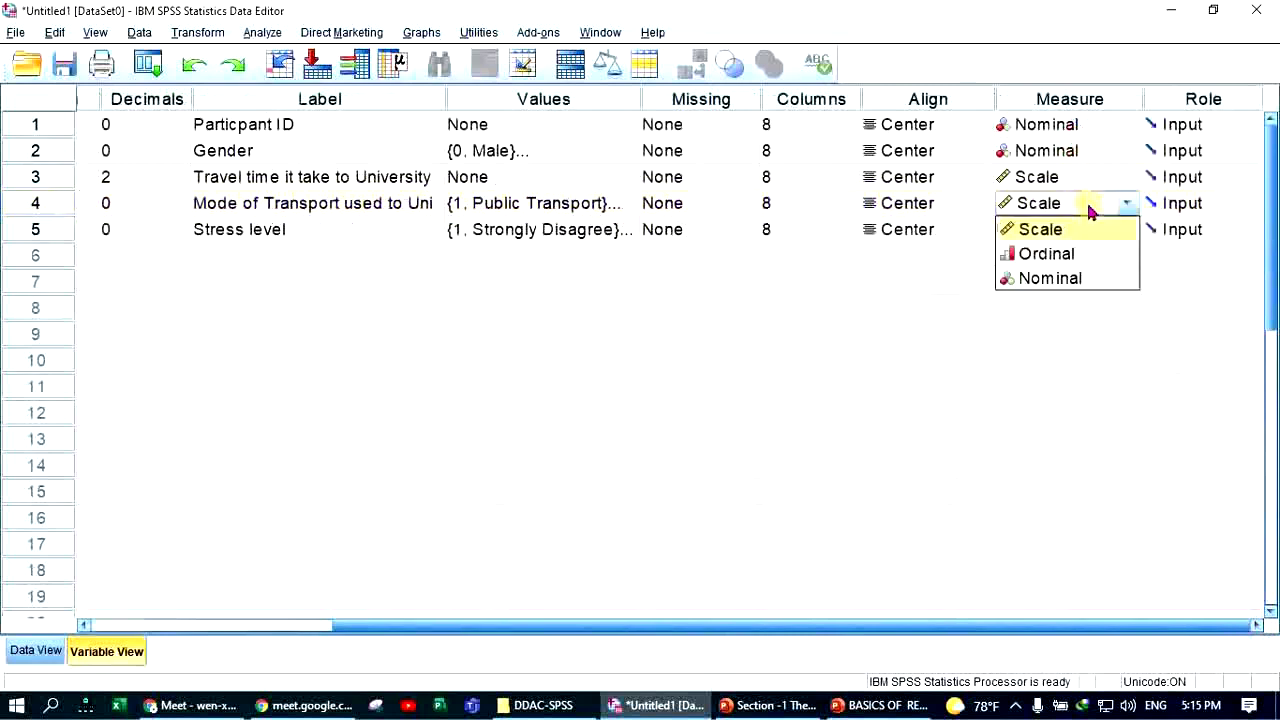
pyautogui.click(1058, 279)
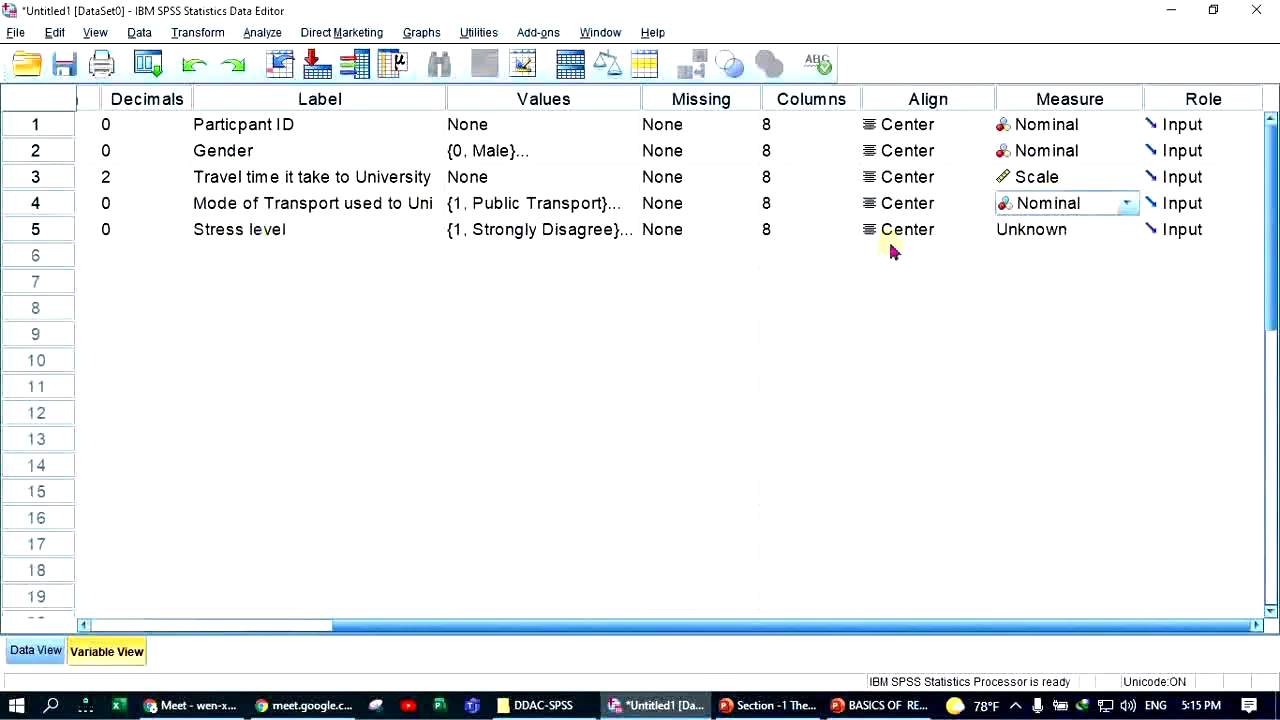
pyautogui.click(1120, 231)
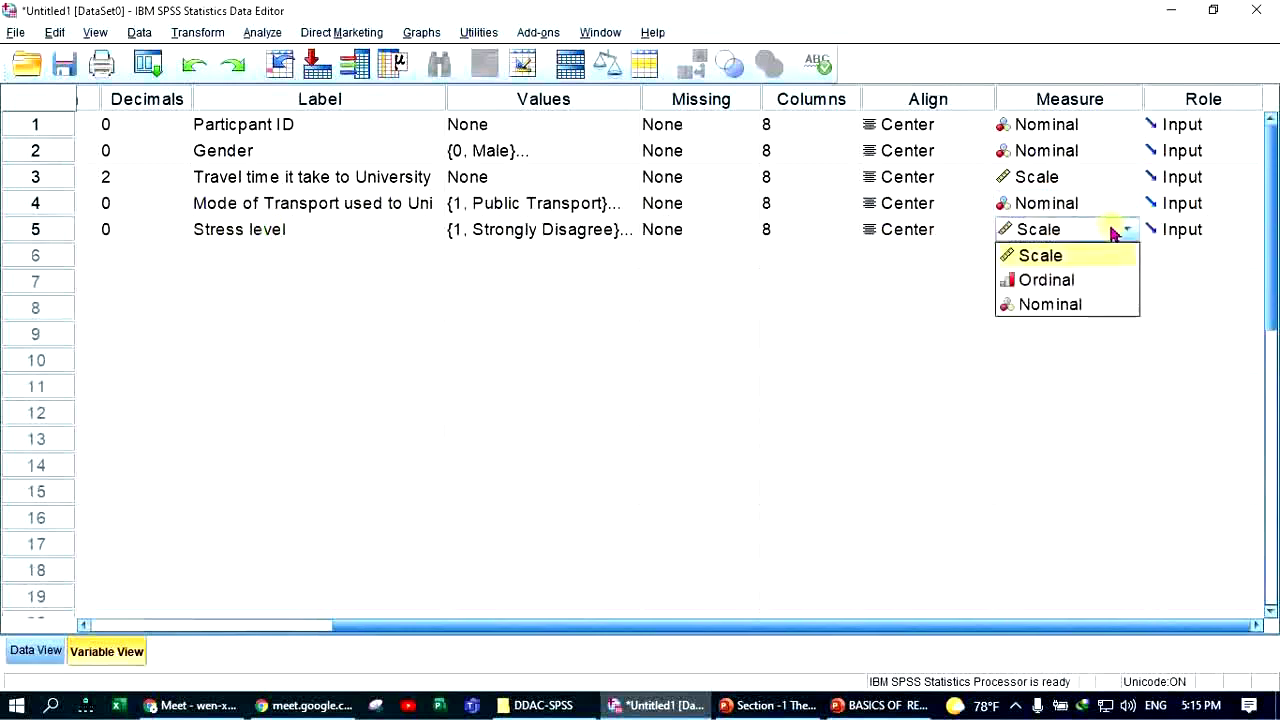
pyautogui.click(1045, 282)
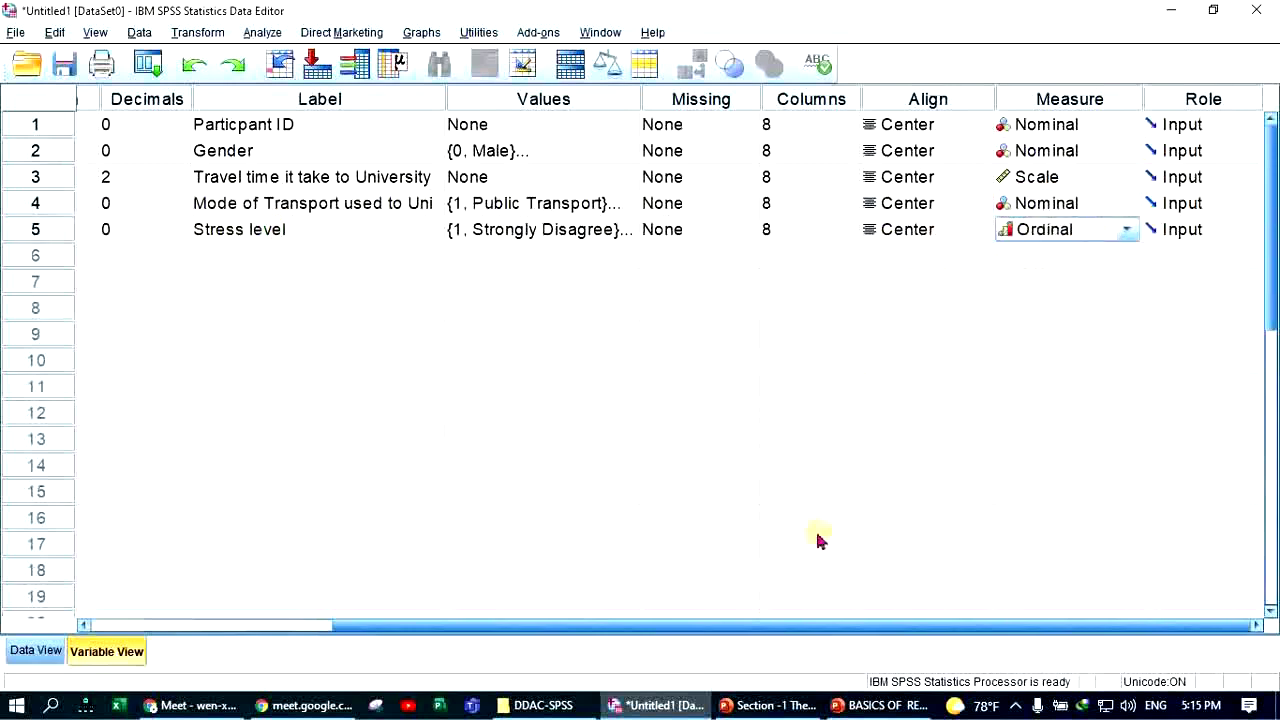
# - Review the variables from Gender to Stress together with their assigned measurement levels
pyautogui.moveTo(457, 628); pyautogui.dragTo(155, 625)
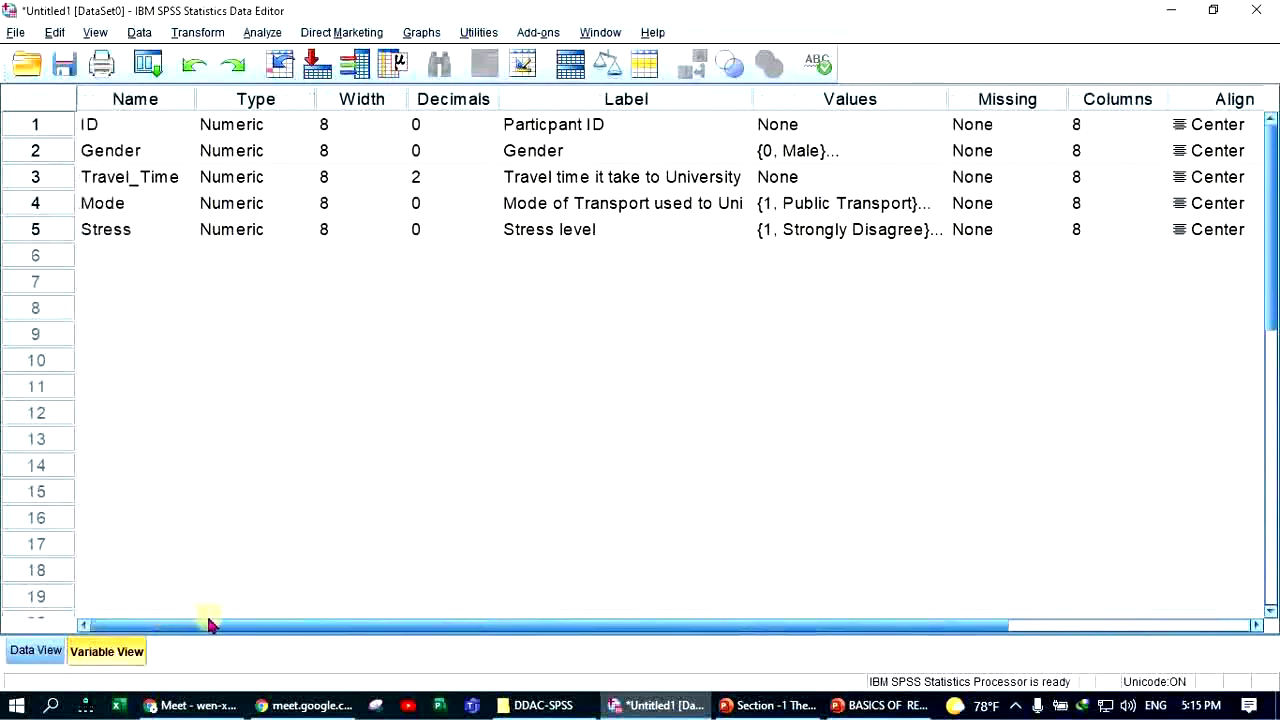
pyautogui.click(140, 152)
pyautogui.moveTo(140, 157); pyautogui.dragTo(138, 231)
pyautogui.moveTo(586, 623); pyautogui.dragTo(1040, 566)
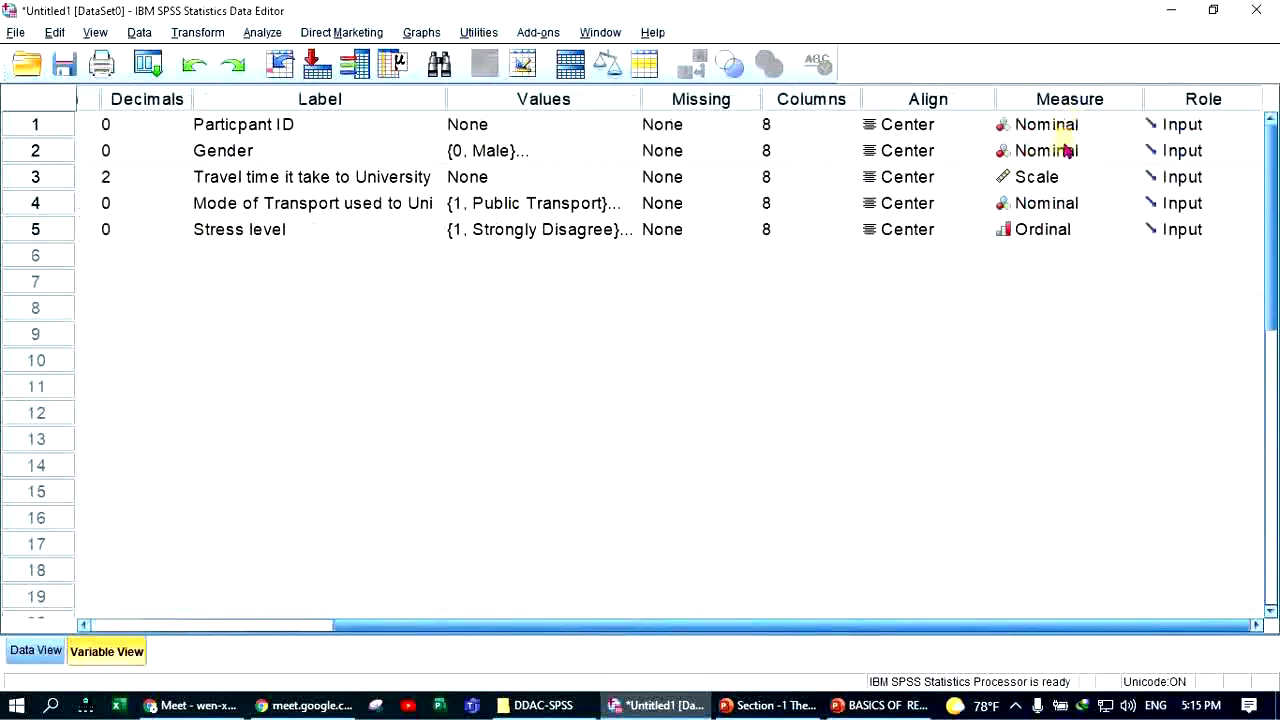
# - Examine the Role options available for the ID variable, leaving it as Input
pyautogui.click(1200, 100)
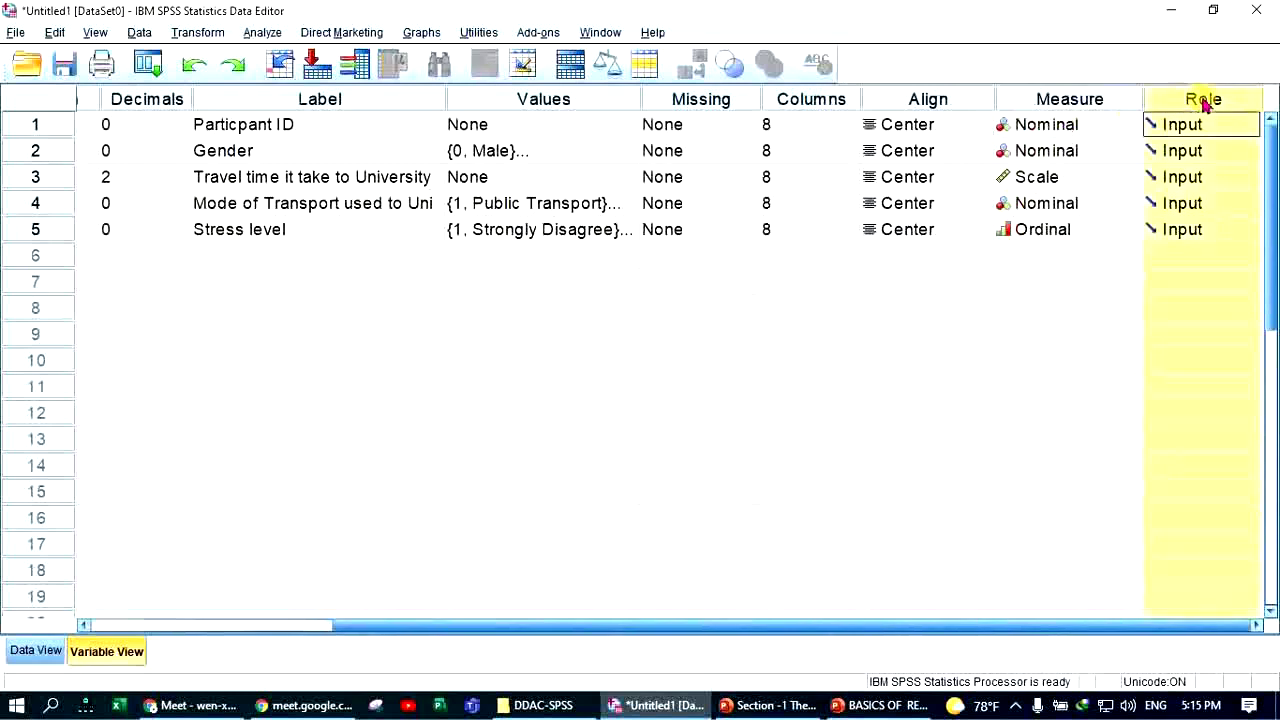
pyautogui.click(1230, 124)
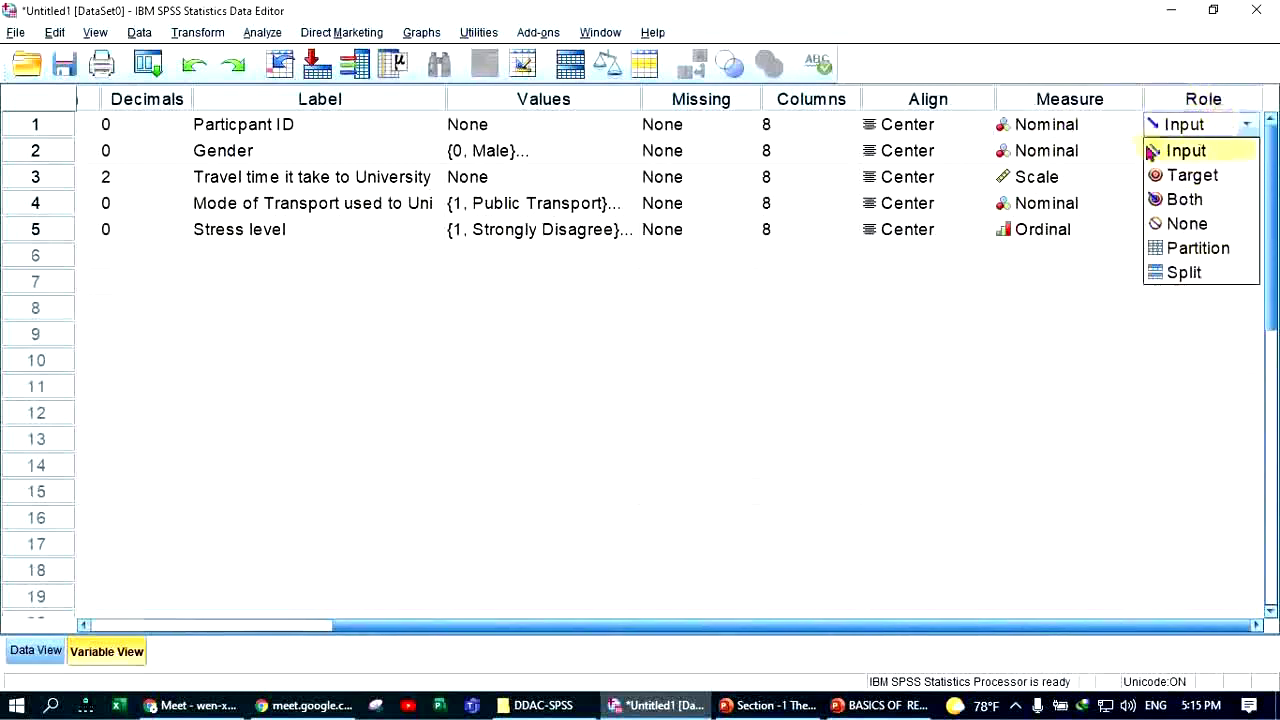
pyautogui.click(1060, 104)
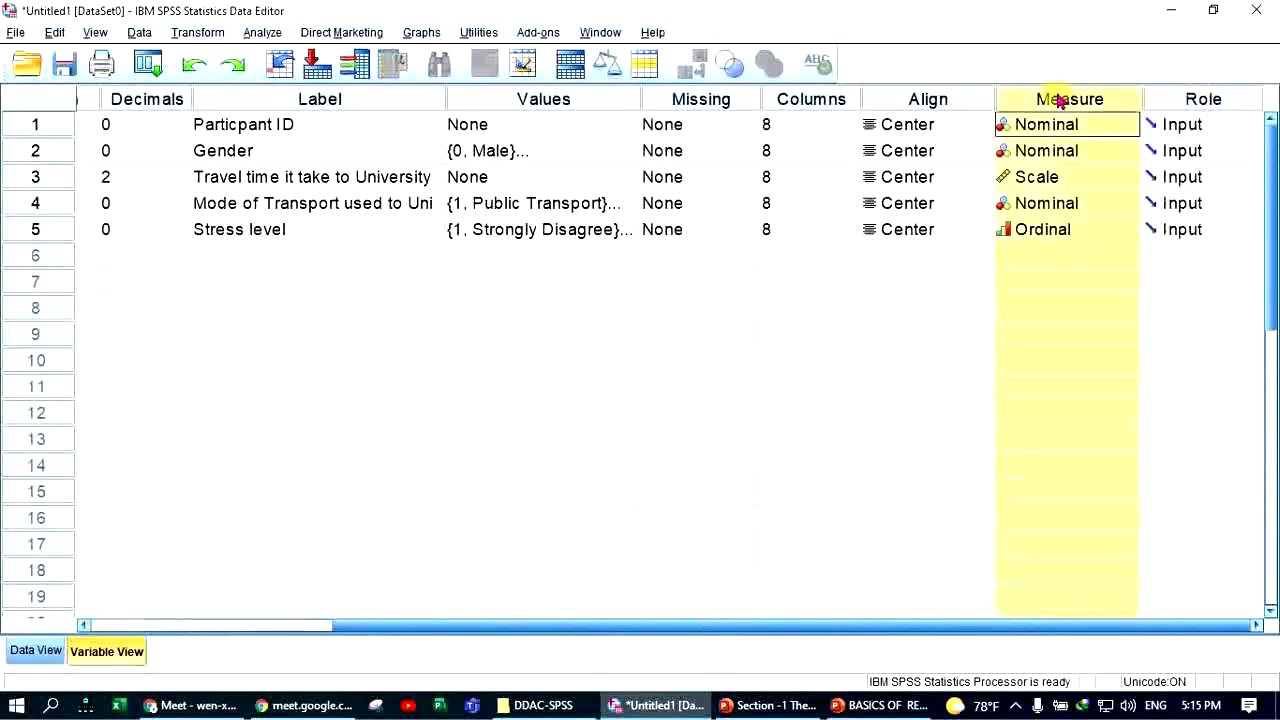
pyautogui.click(1236, 102)
pyautogui.click(1240, 126)
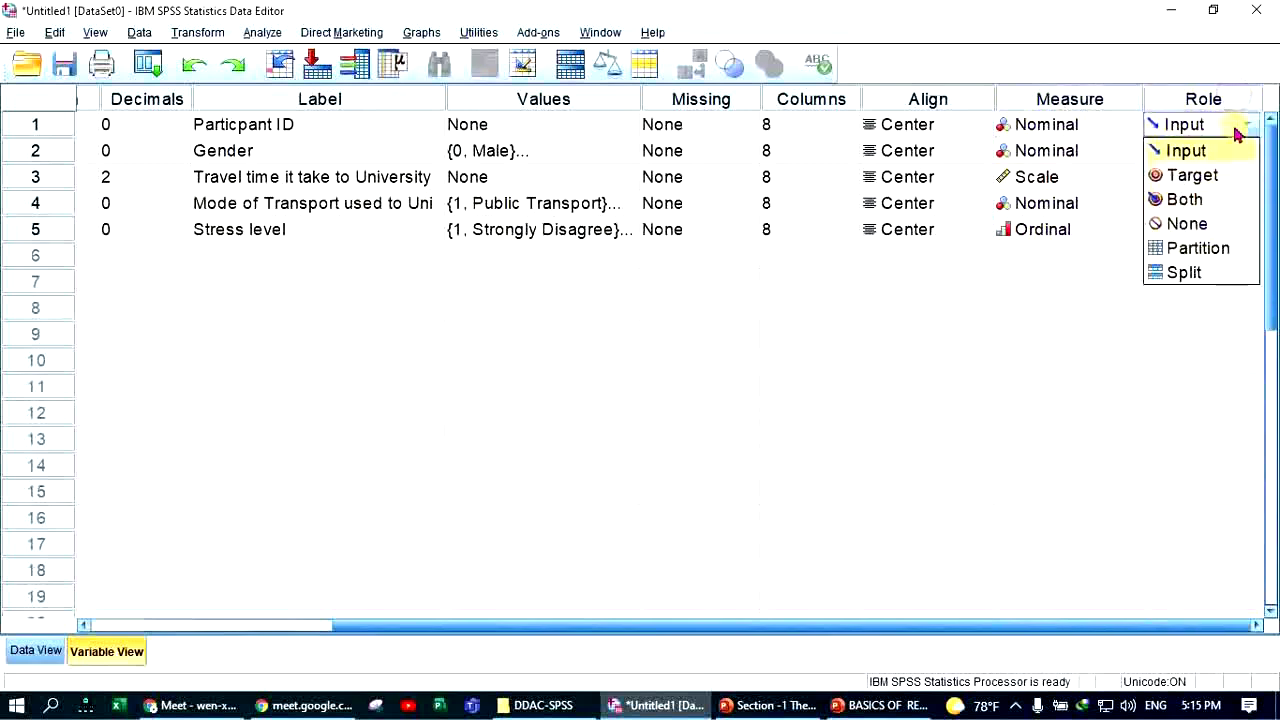
pyautogui.click(1245, 72)
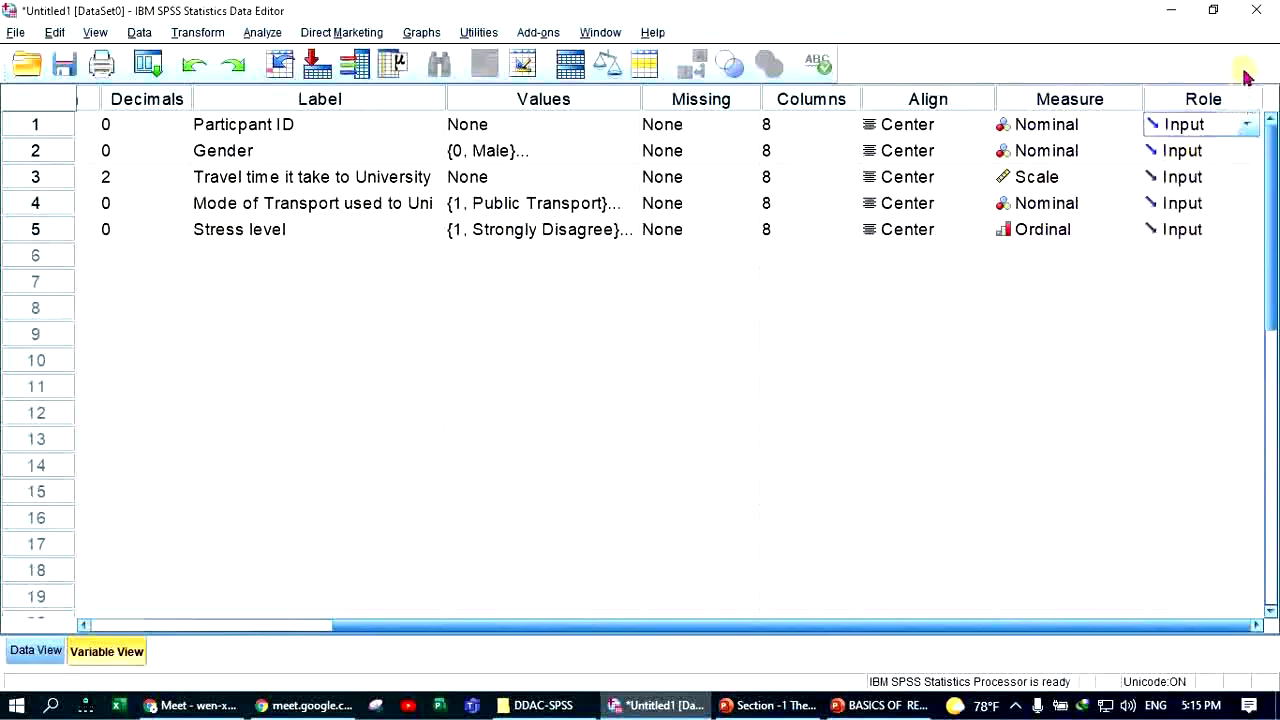
# - Review the list of defined variable names in Variable View, from ID to Stress
pyautogui.moveTo(549, 623); pyautogui.dragTo(183, 606)
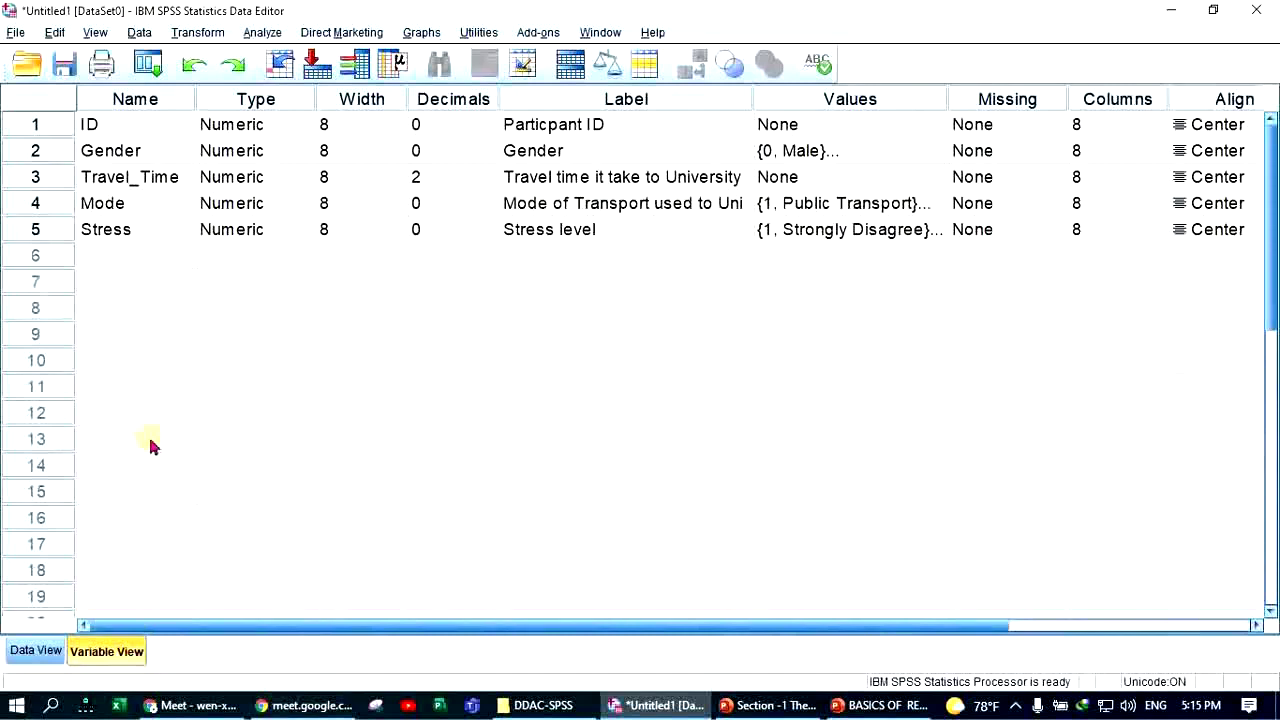
pyautogui.moveTo(120, 122); pyautogui.dragTo(106, 229)
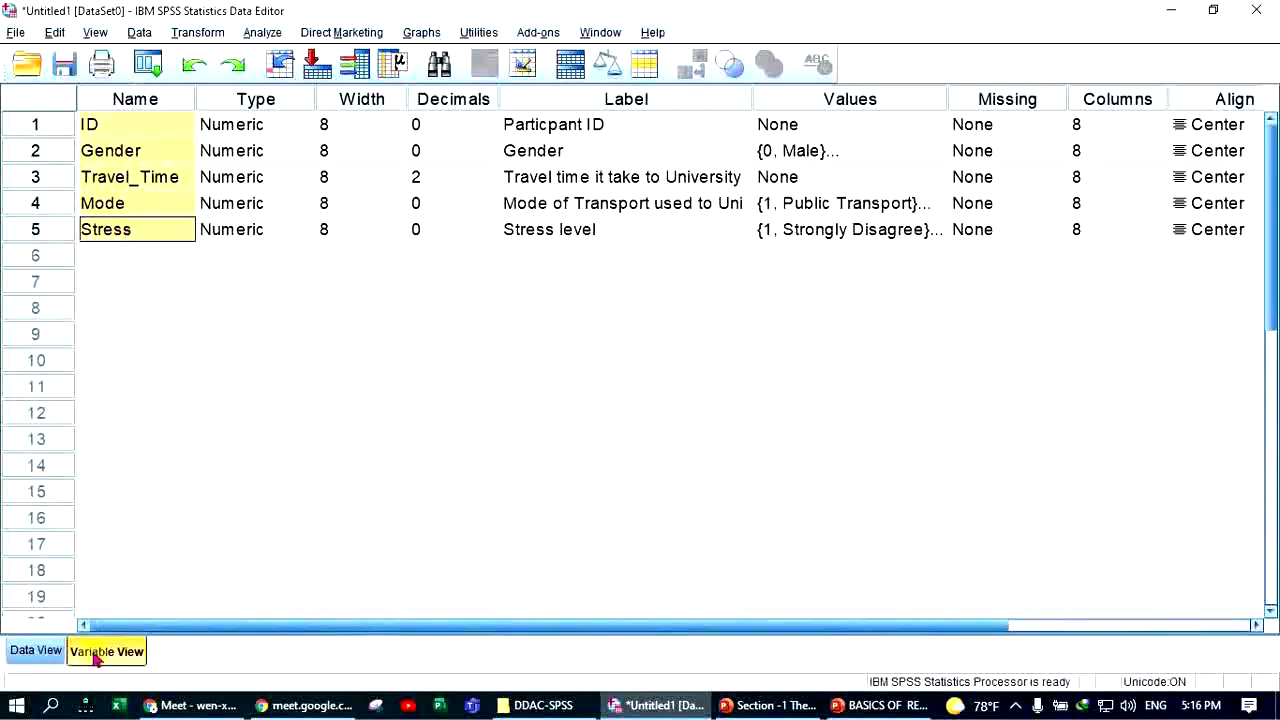
pyautogui.moveTo(141, 152); pyautogui.dragTo(145, 237)
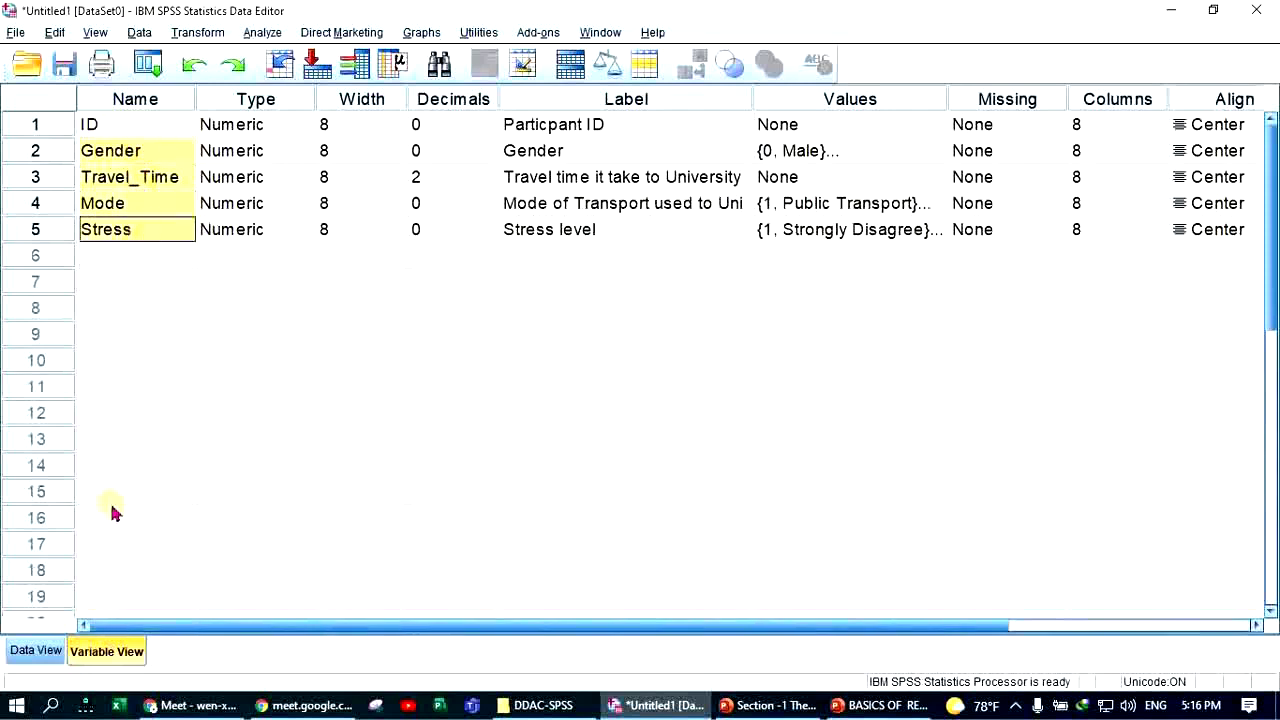
# - Delete the trial values in the first two cases, ID through Stress, in Data View and dismiss the resulting message
pyautogui.click(41, 651)
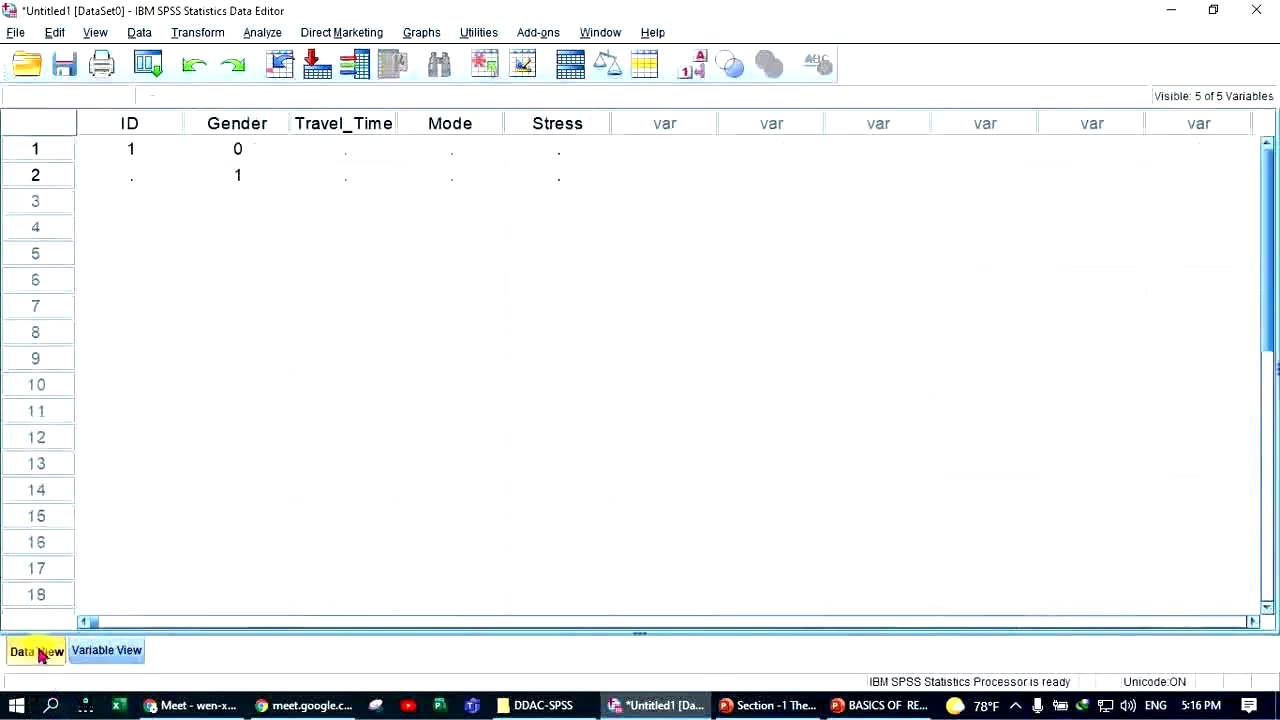
pyautogui.moveTo(134, 152); pyautogui.dragTo(557, 193)
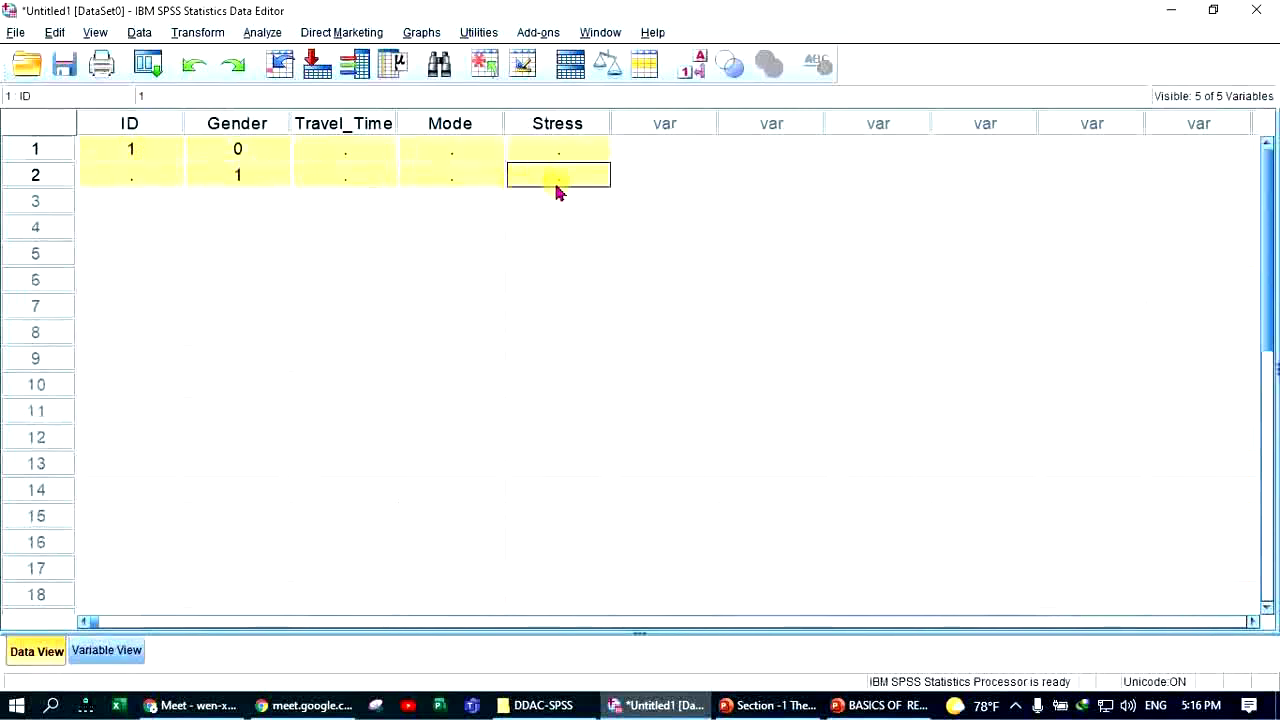
pyautogui.press('Delete')
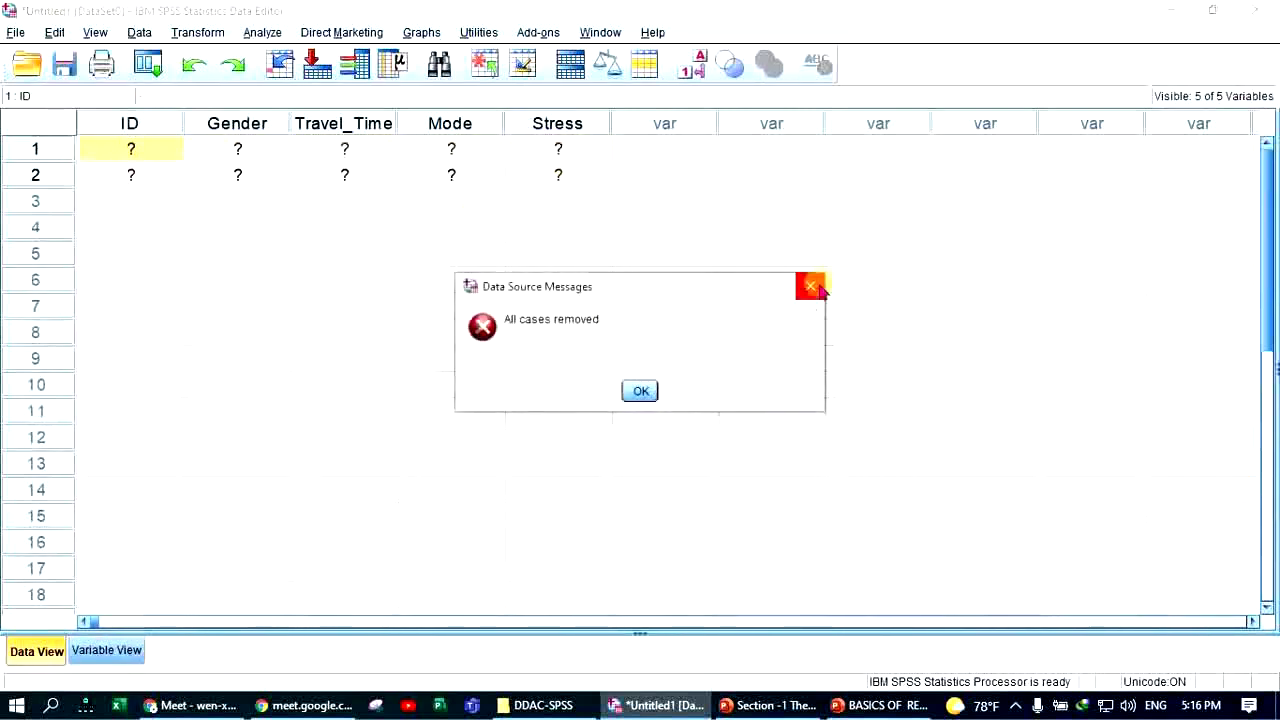
pyautogui.click(810, 288)
pyautogui.click(224, 175)
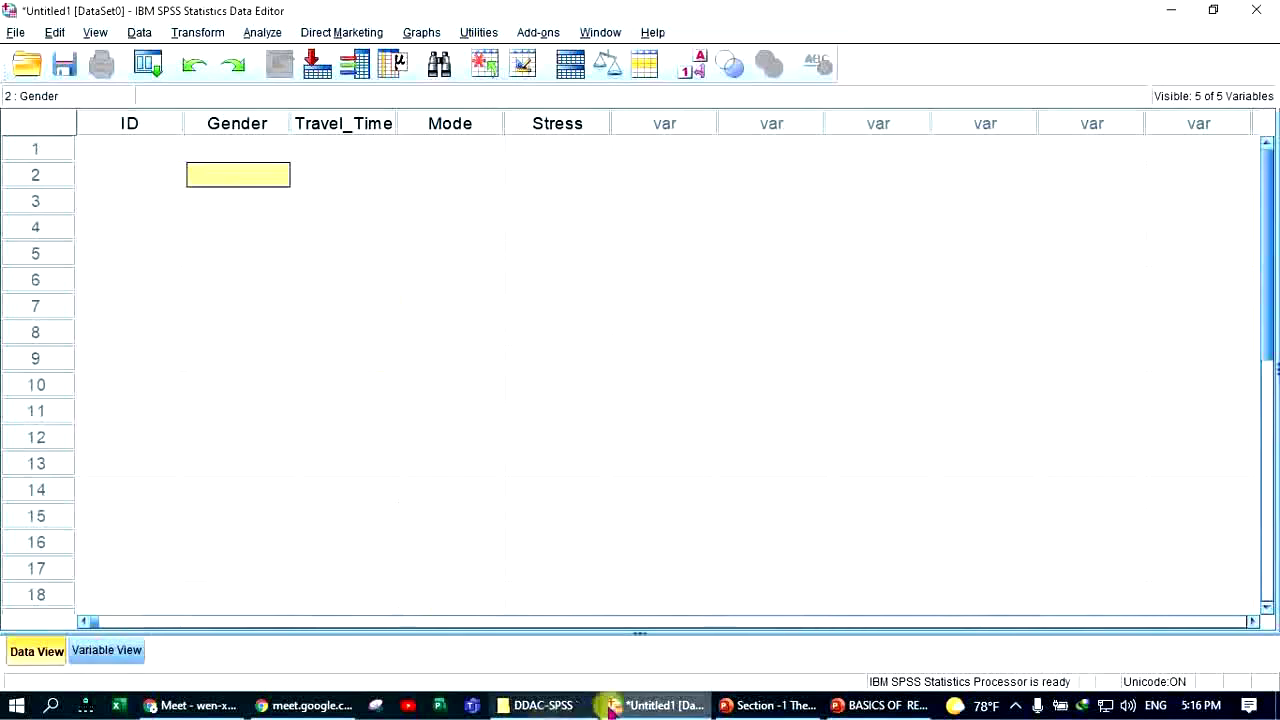
# - Open the Excel workbook "1. Commuting Dats" from the "1. Training datasets" folder inside DDAC-SPSS
pyautogui.click(545, 706)
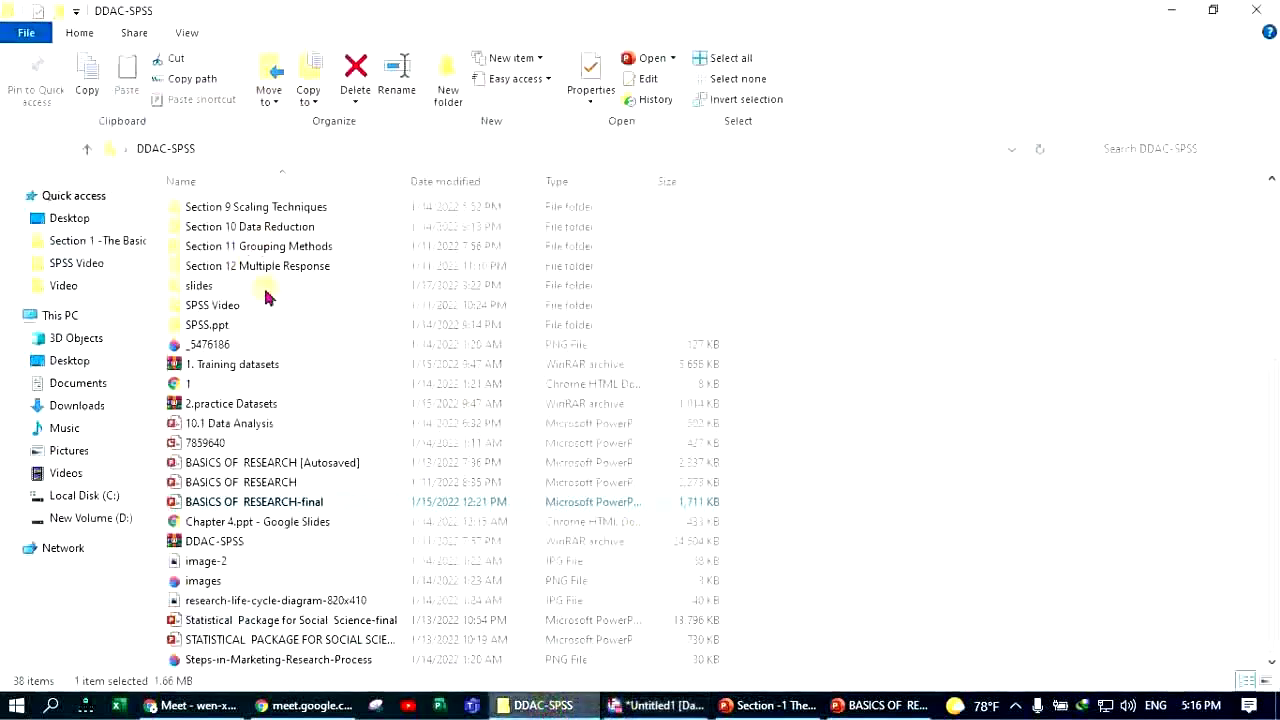
pyautogui.scroll(5, 262, 250)
pyautogui.doubleClick(252, 220)
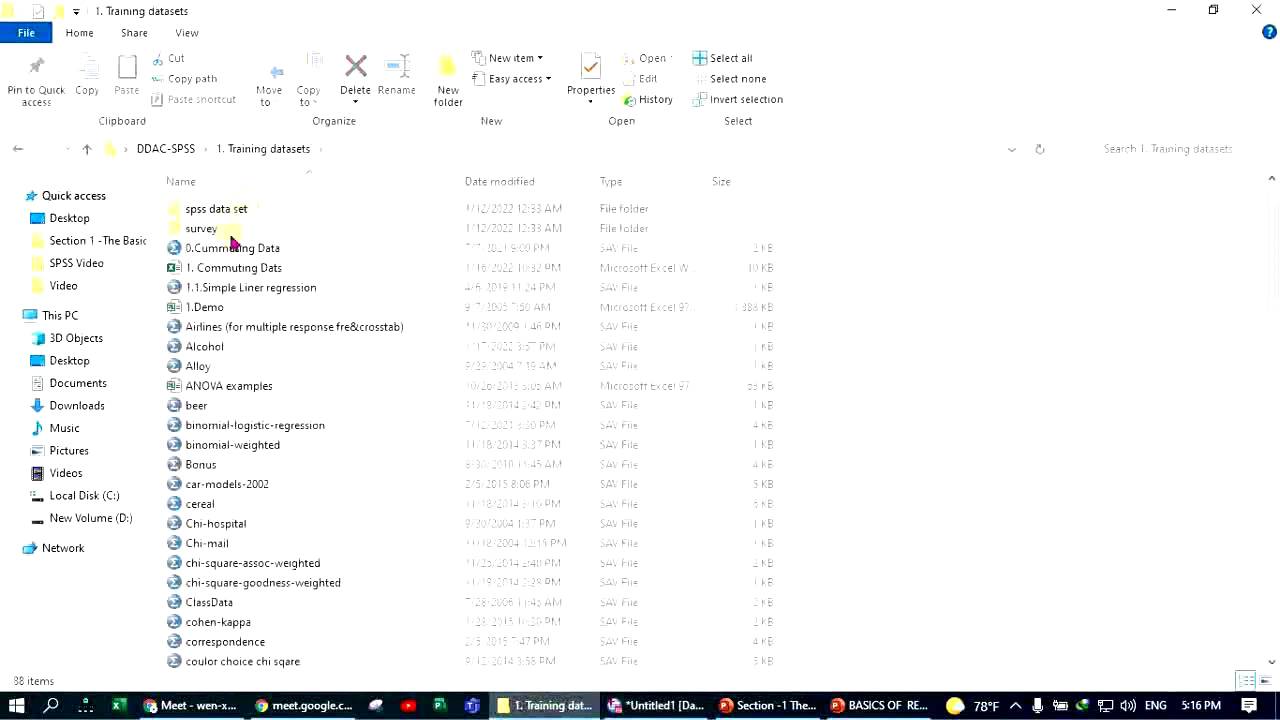
pyautogui.doubleClick(215, 268)
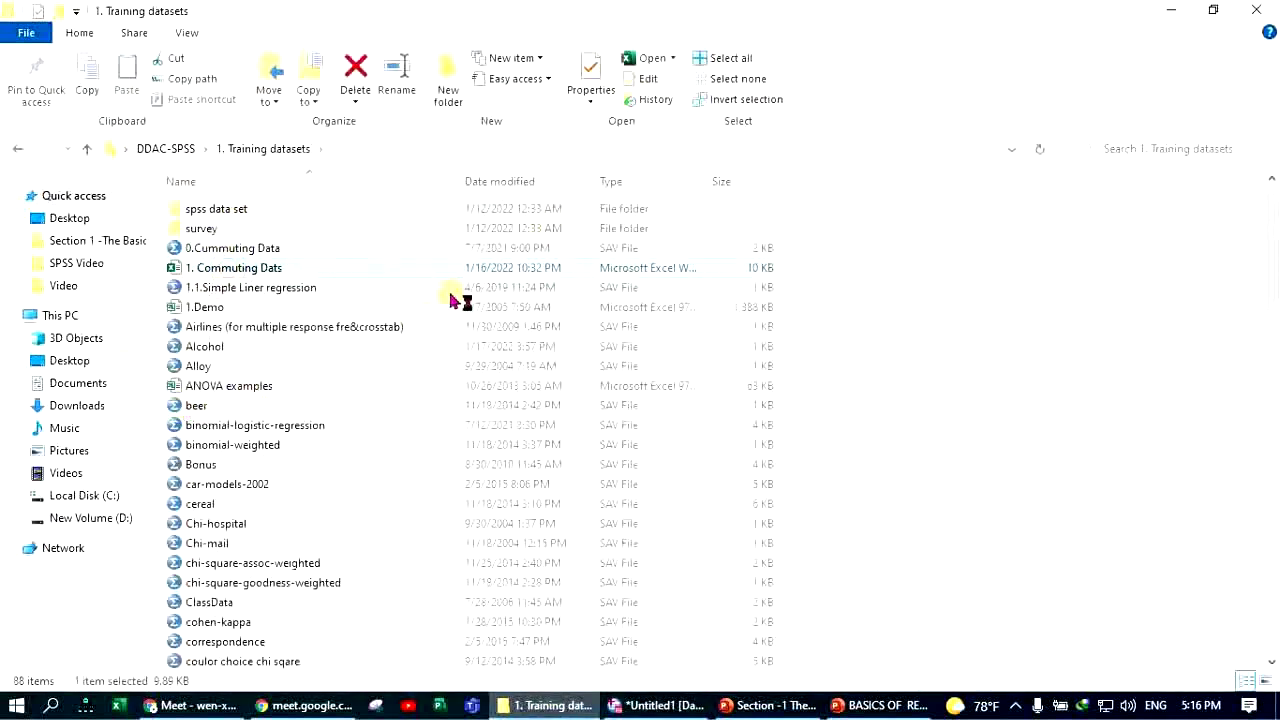
pyautogui.click(1172, 10)
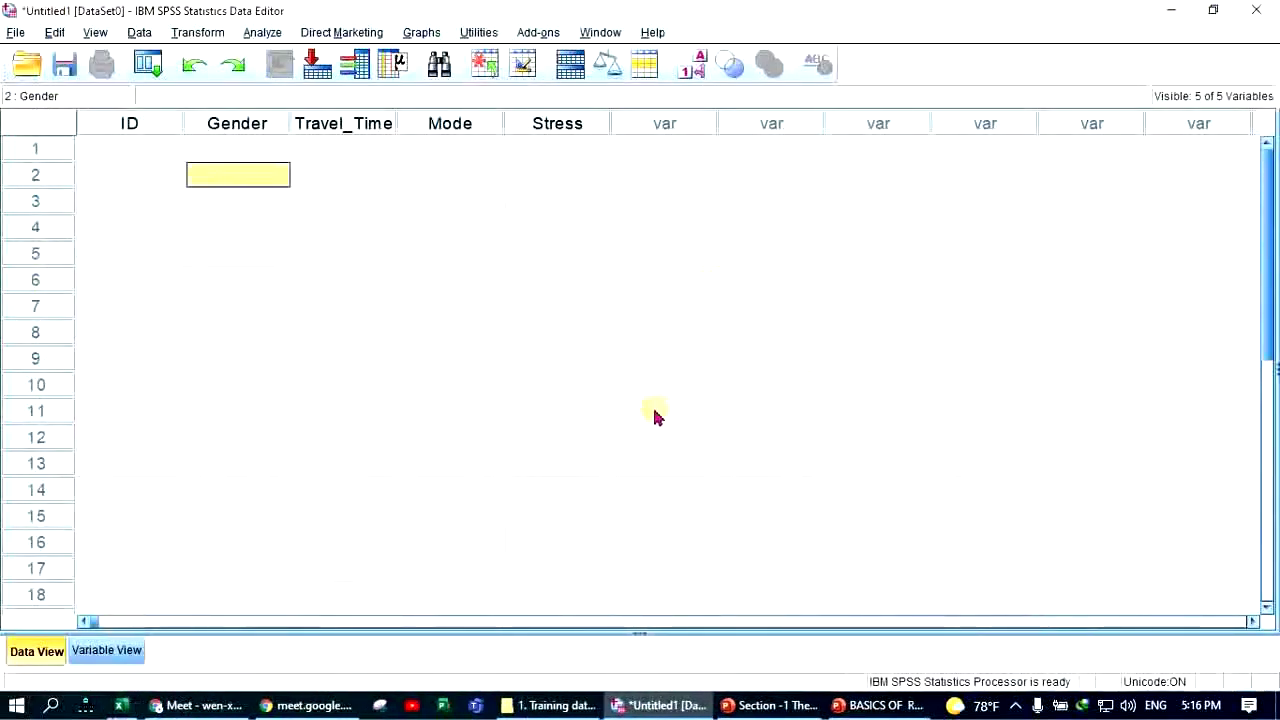
pyautogui.click(764, 389)
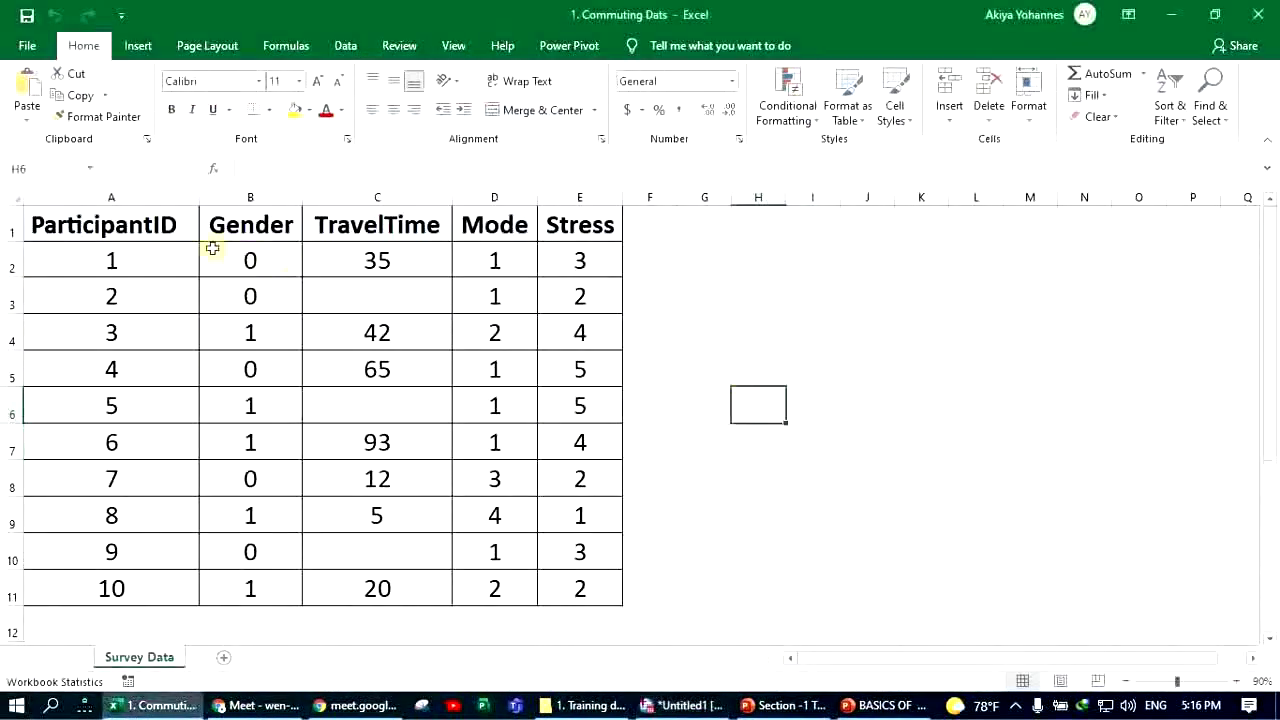
# - Examine the ParticipantID, Gender, TravelTime, Mode and Stress columns on the Survey Data sheet in Excel
pyautogui.scroll(-2, 186, 331)
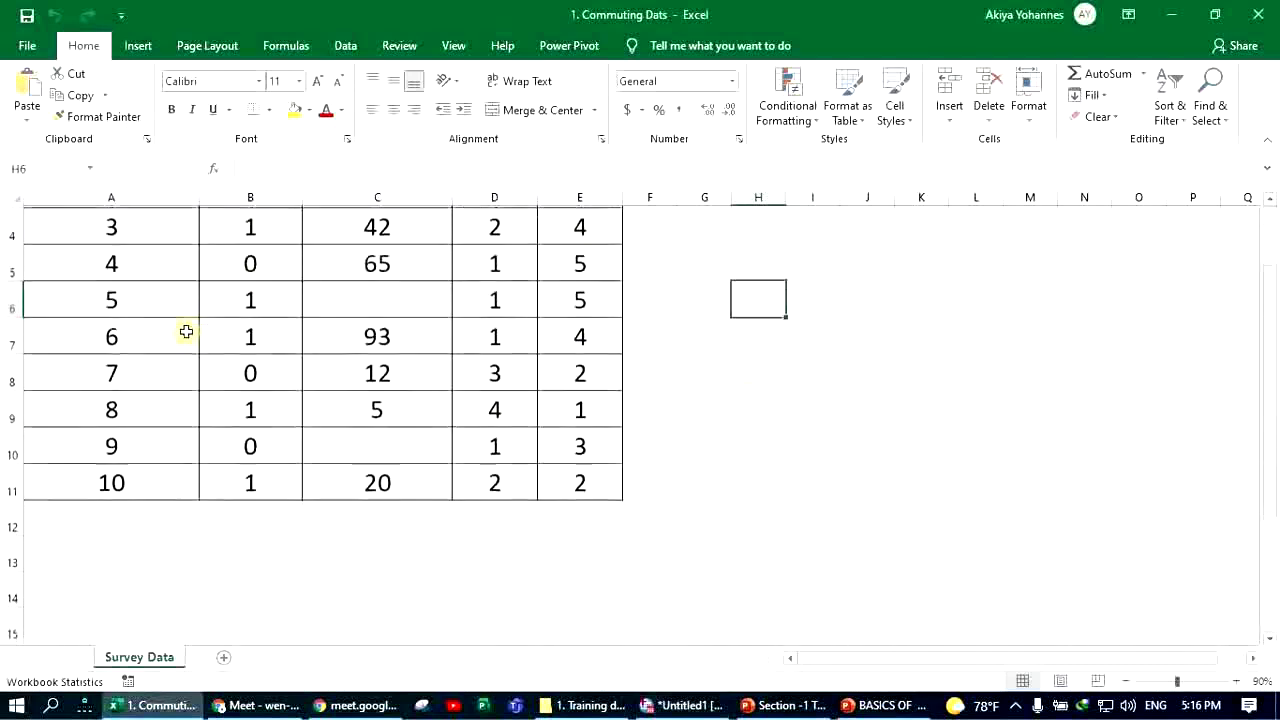
pyautogui.scroll(2, 186, 331)
pyautogui.moveTo(120, 249); pyautogui.dragTo(120, 591)
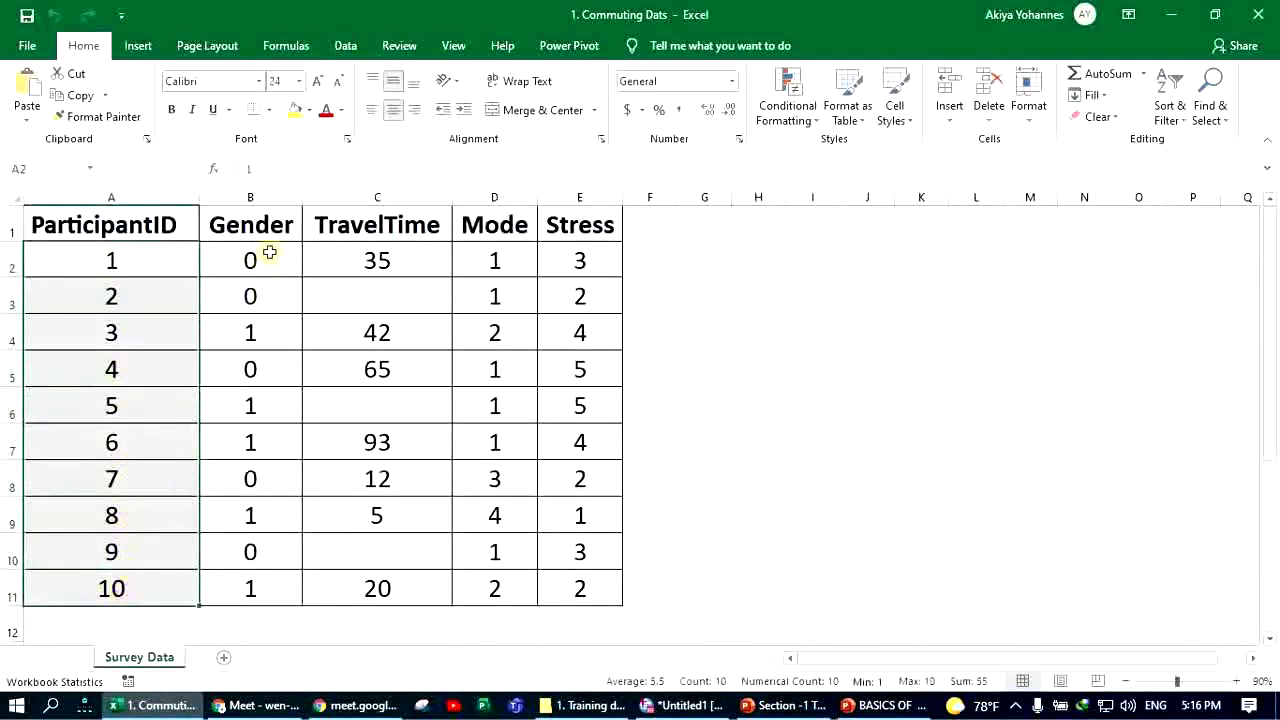
pyautogui.click(266, 222)
pyautogui.click(337, 222)
pyautogui.click(530, 230)
pyautogui.click(603, 224)
pyautogui.click(706, 311)
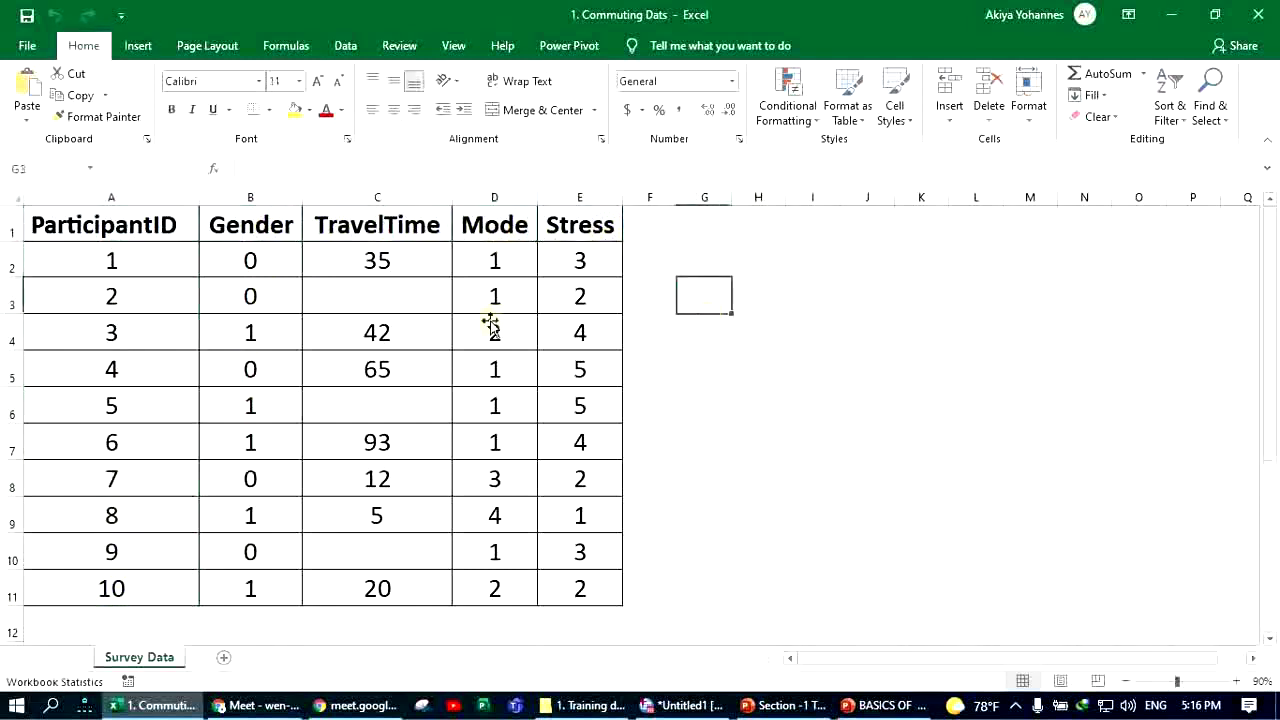
# - Copy the ten participants' records without headers from the Excel sheet and paste them into SPSS Data View starting at case 1 of ID
pyautogui.moveTo(107, 264); pyautogui.dragTo(600, 591)
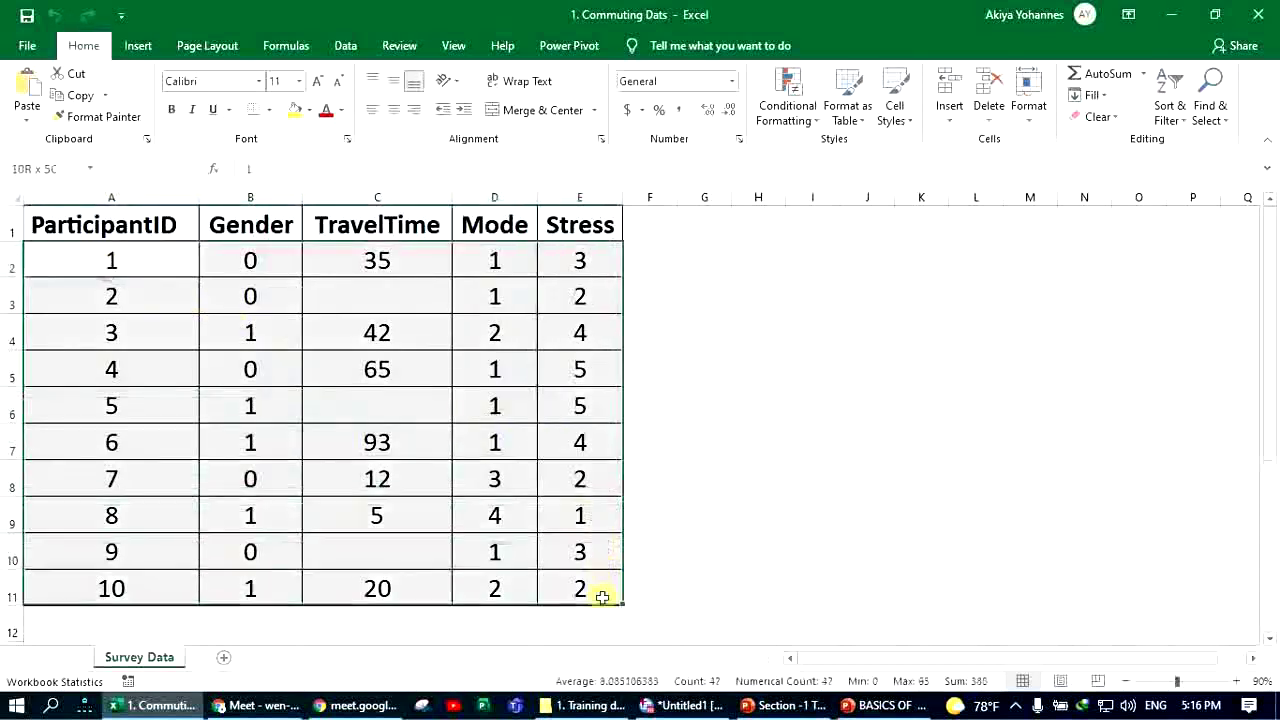
pyautogui.click(80, 95)
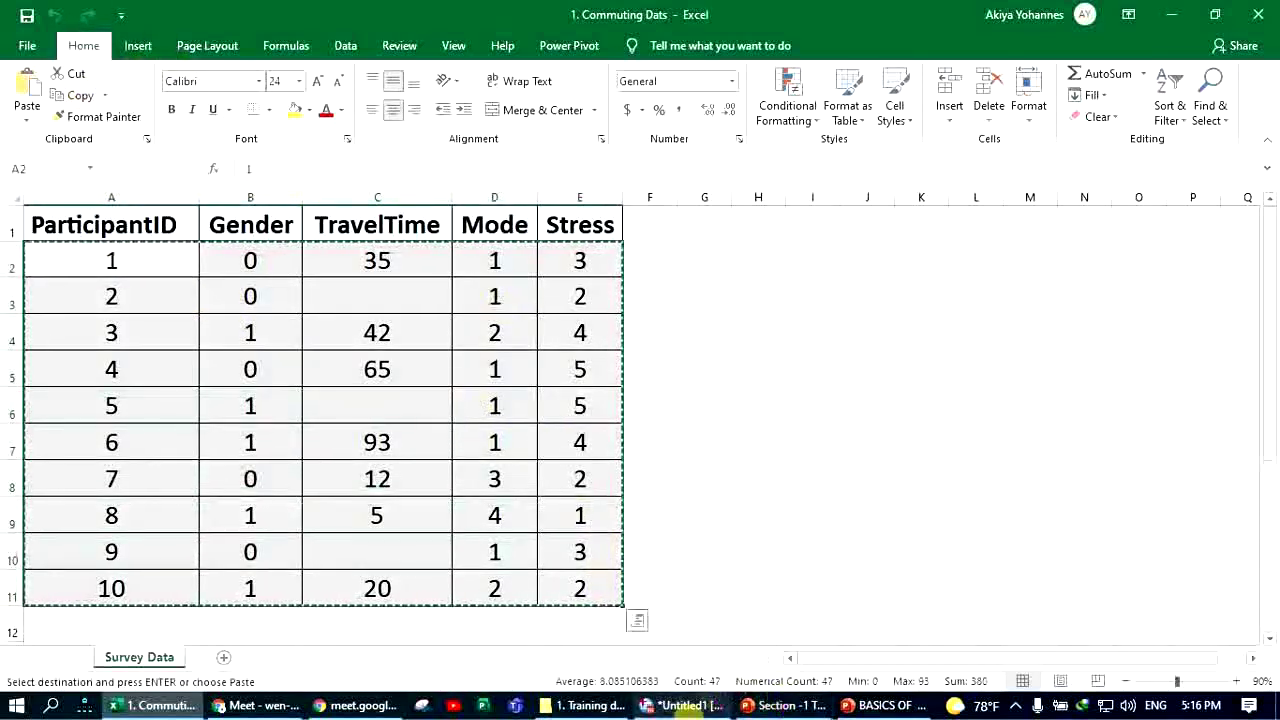
pyautogui.click(714, 703)
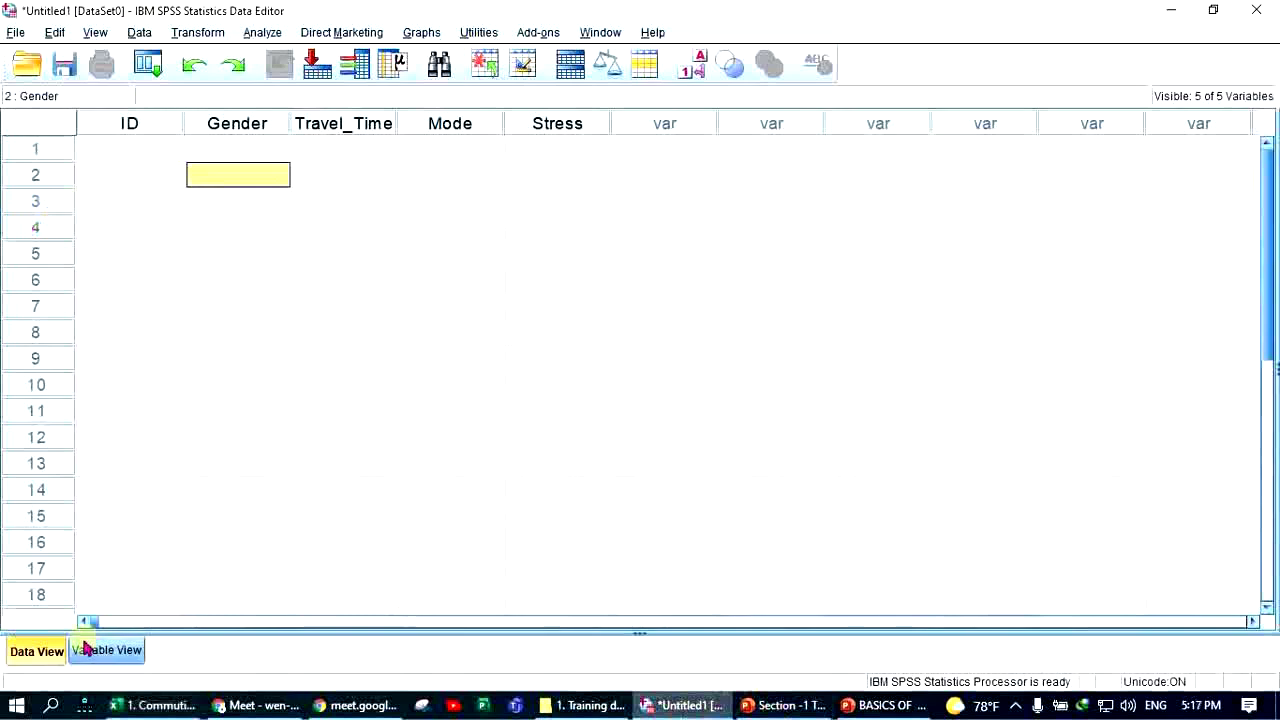
pyautogui.click(138, 150)
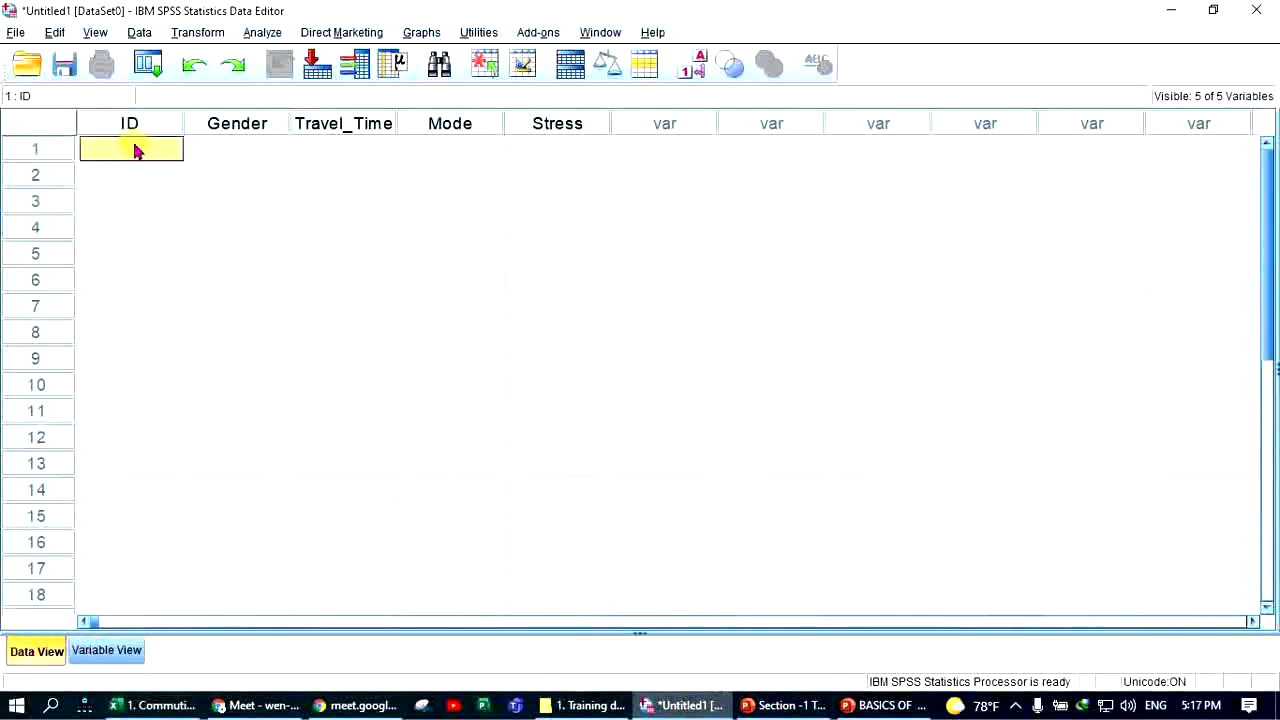
pyautogui.rightClick(137, 150)
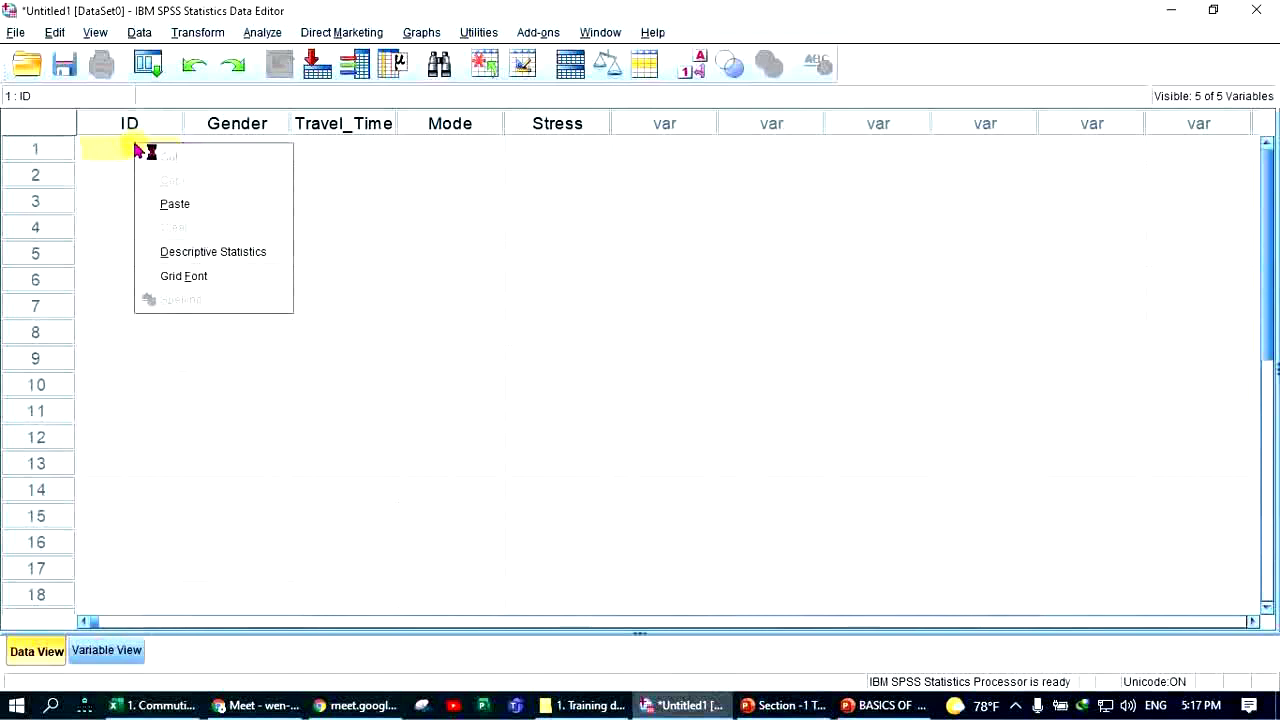
pyautogui.click(178, 203)
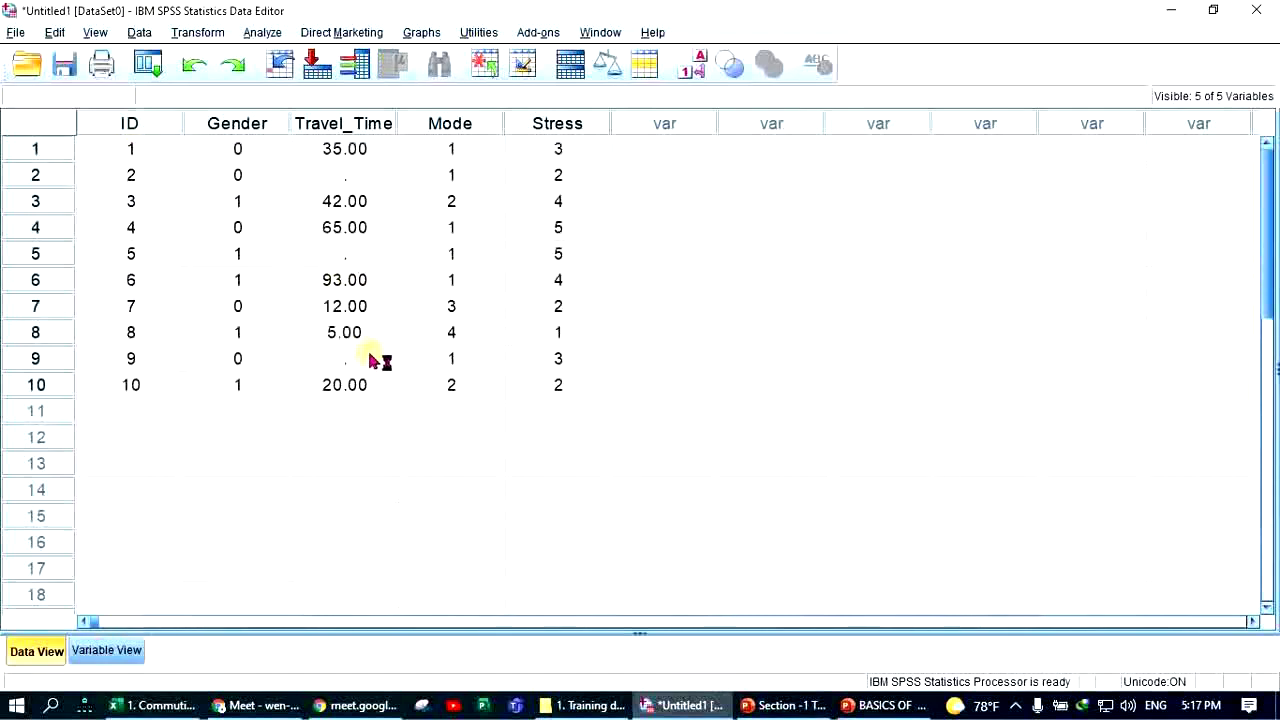
# - Set the Travel_Time variable's decimals to 0 in Variable View and return to Data View
pyautogui.click(95, 652)
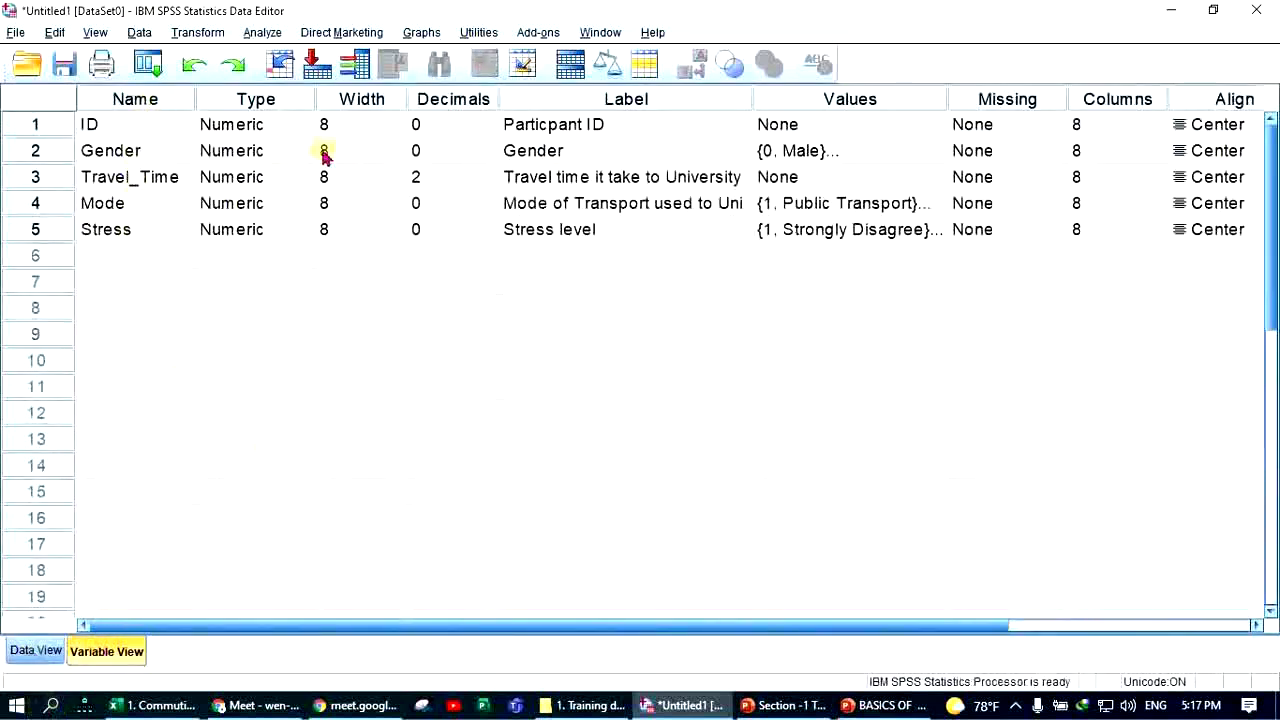
pyautogui.click(36, 651)
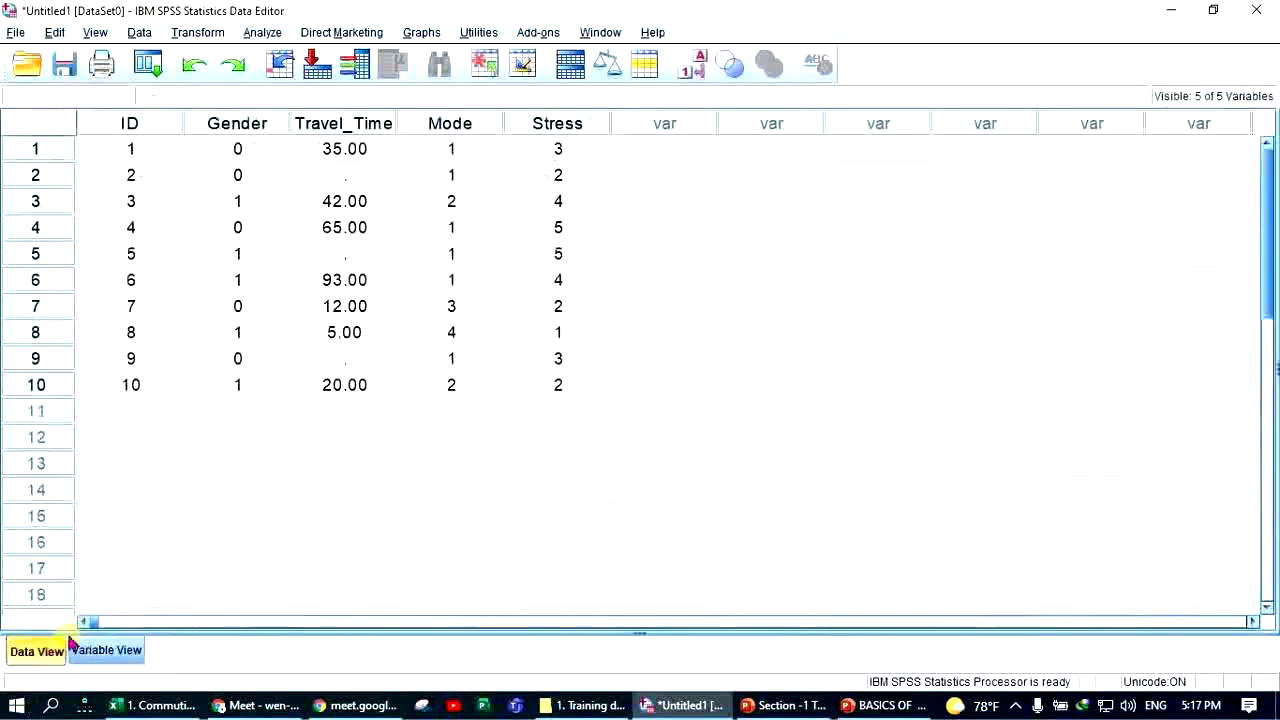
pyautogui.click(372, 125)
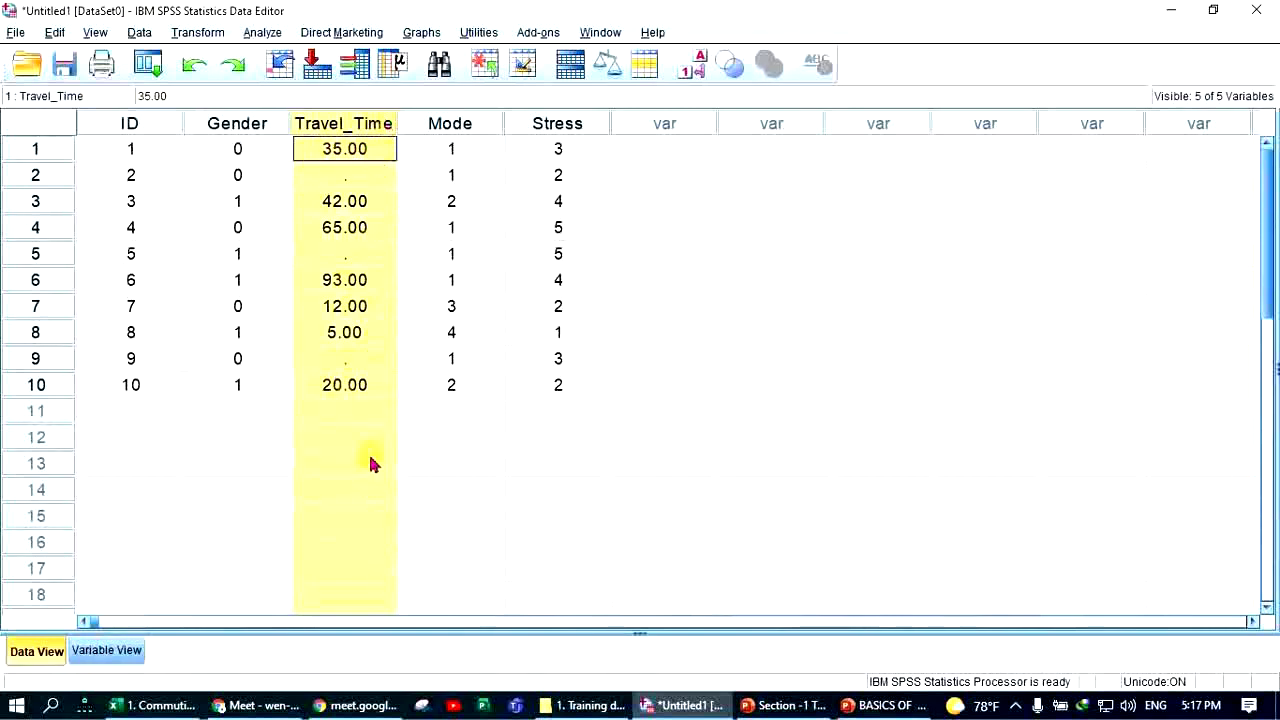
pyautogui.click(107, 651)
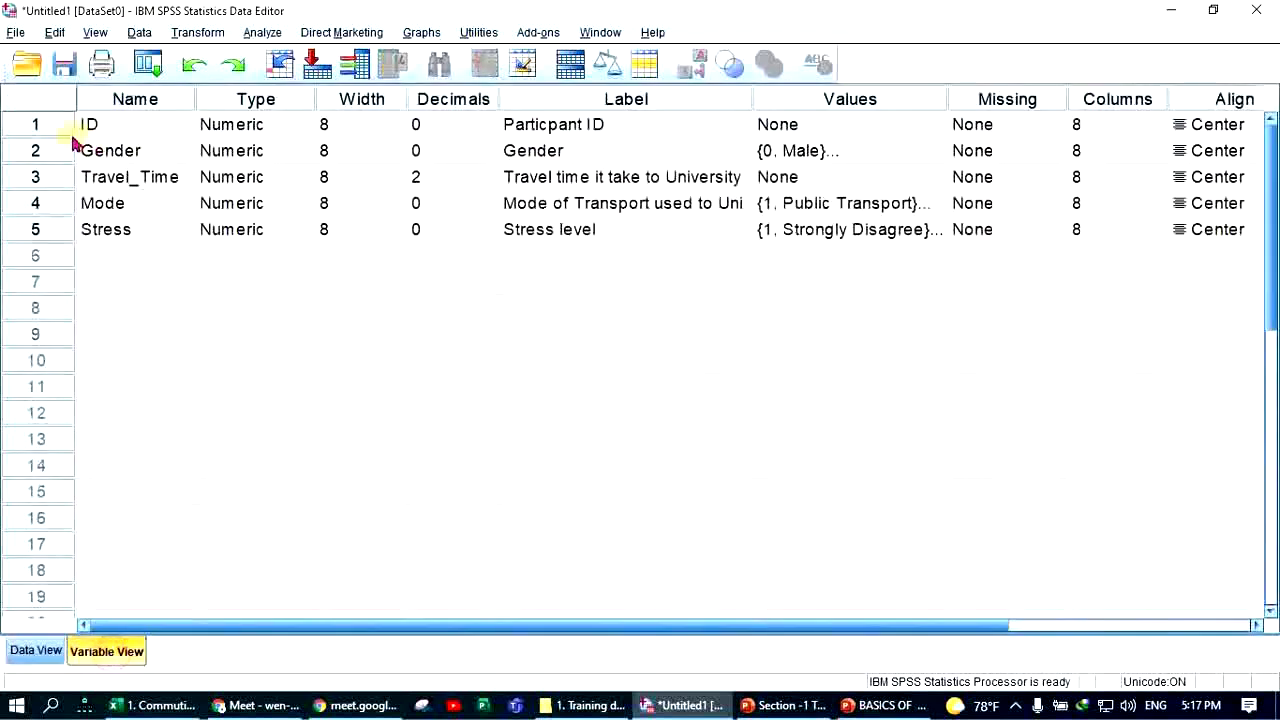
pyautogui.click(445, 182)
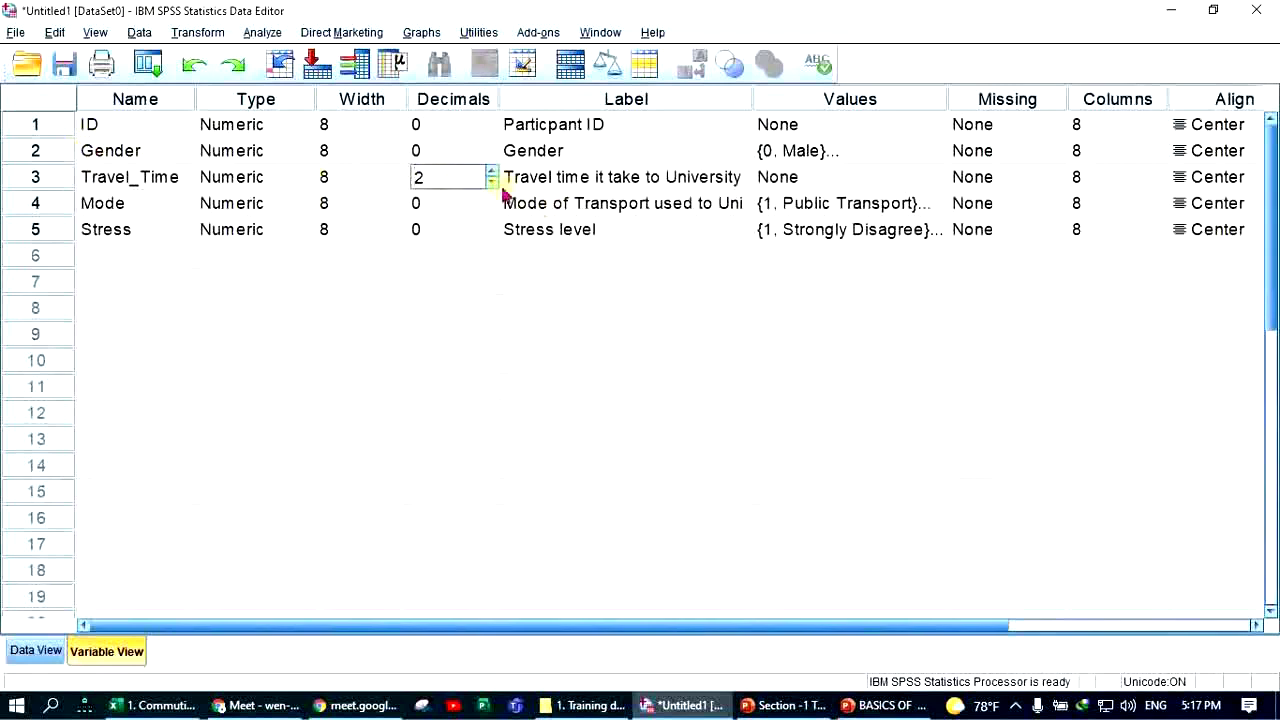
pyautogui.click(492, 183)
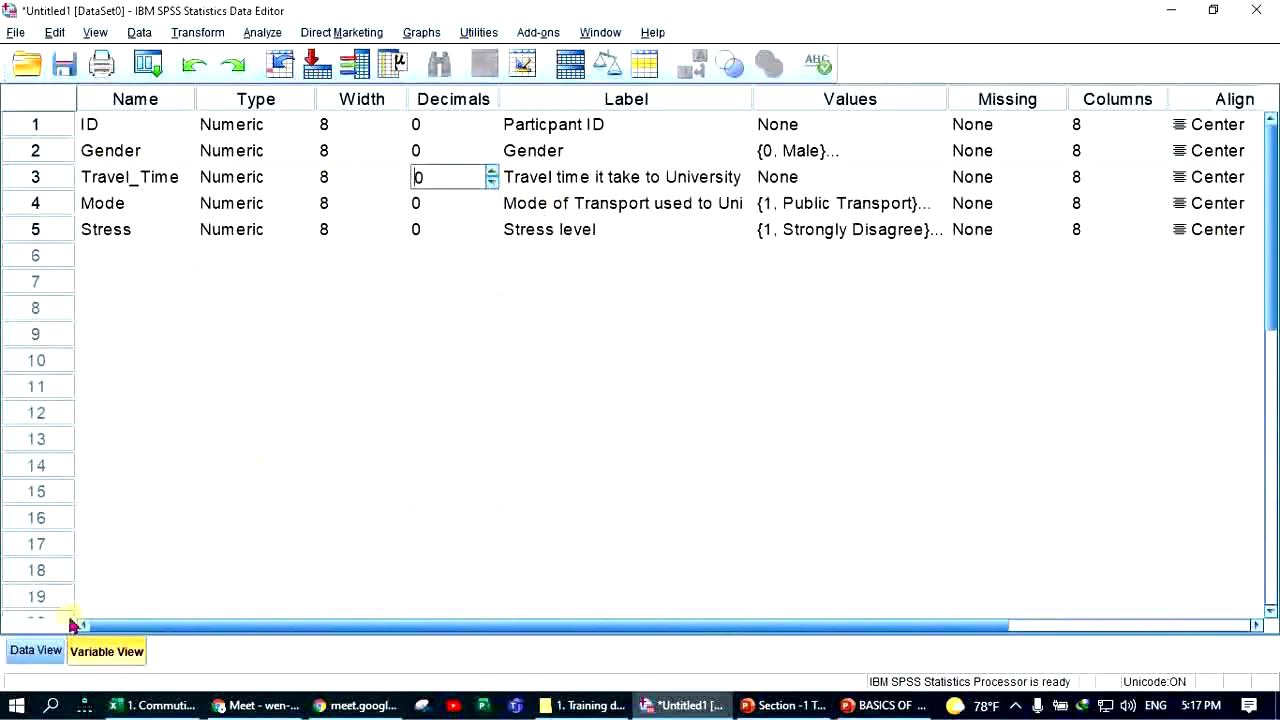
pyautogui.click(38, 651)
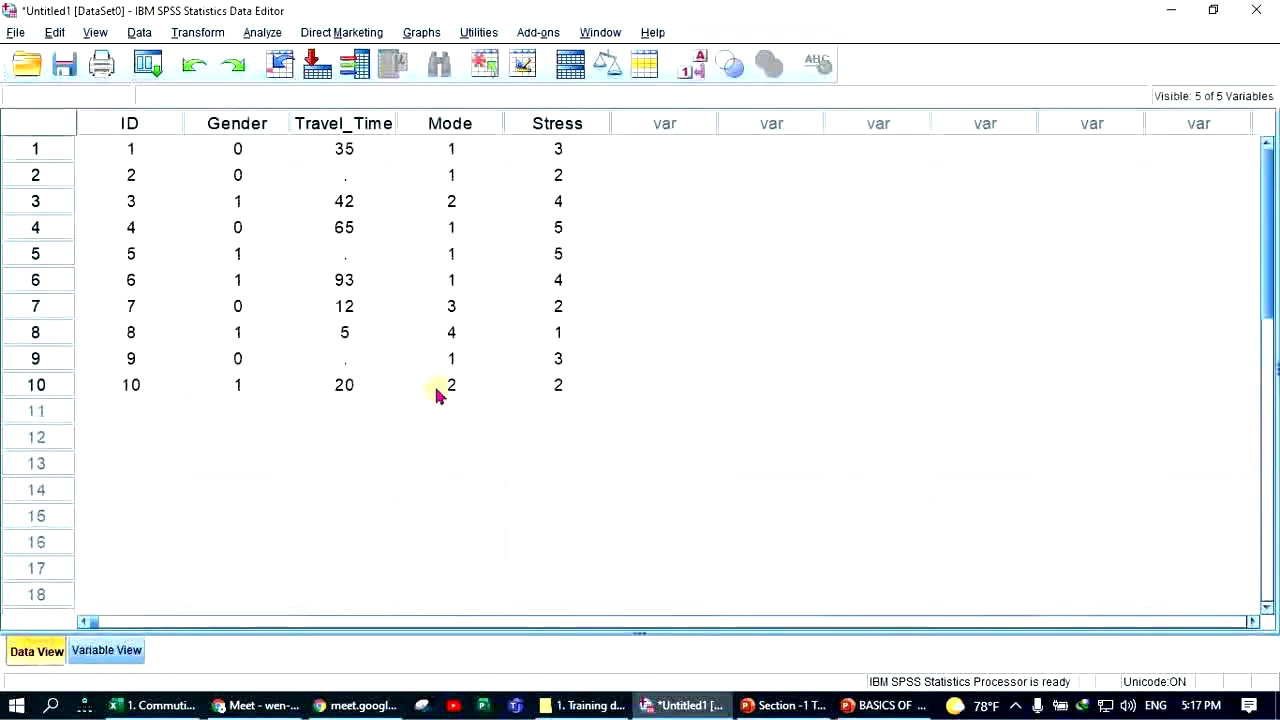
# - Review the pasted data column by column from ID to Stress, including the full block of ten cases
pyautogui.click(150, 123)
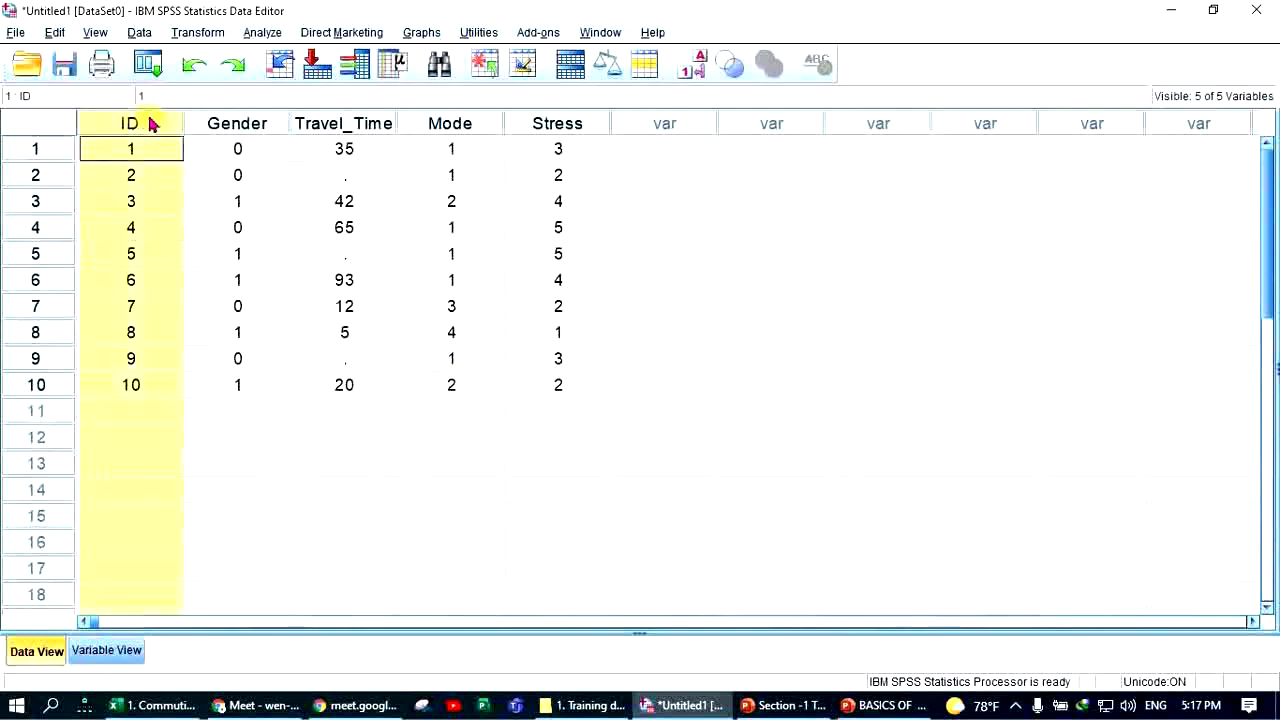
pyautogui.click(266, 125)
pyautogui.click(328, 125)
pyautogui.click(436, 125)
pyautogui.click(541, 125)
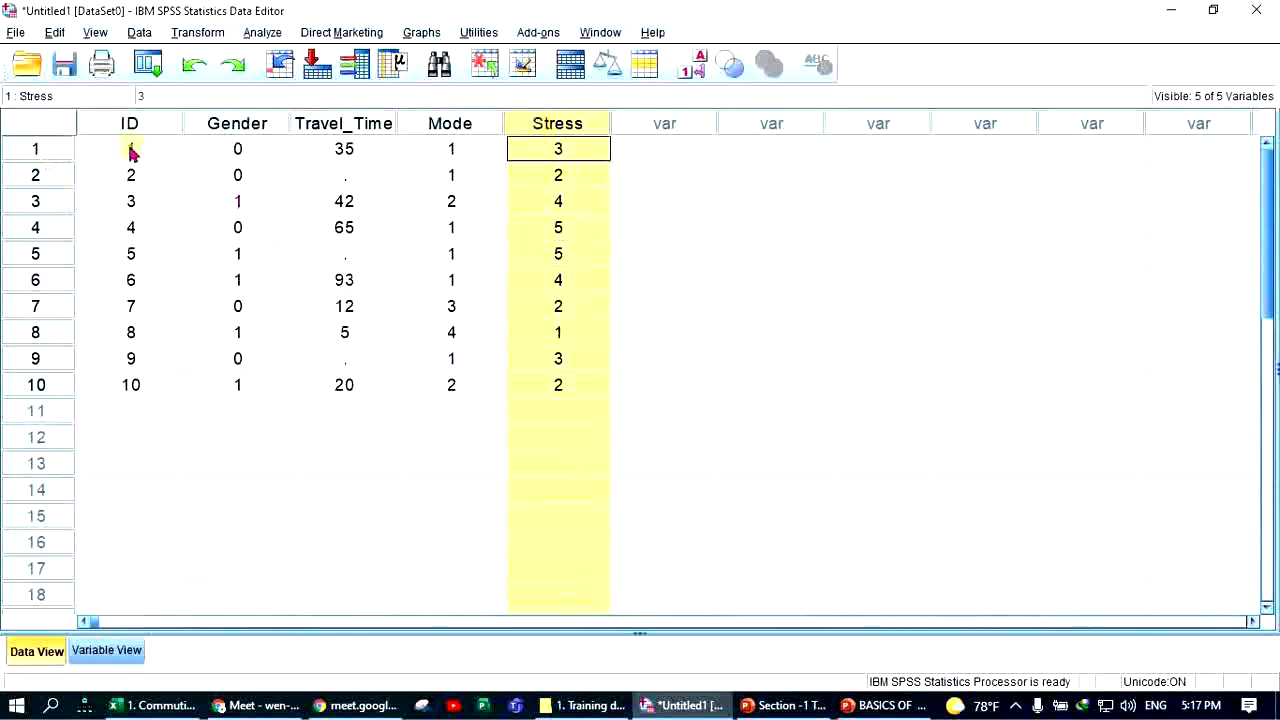
pyautogui.moveTo(127, 150); pyautogui.dragTo(540, 385)
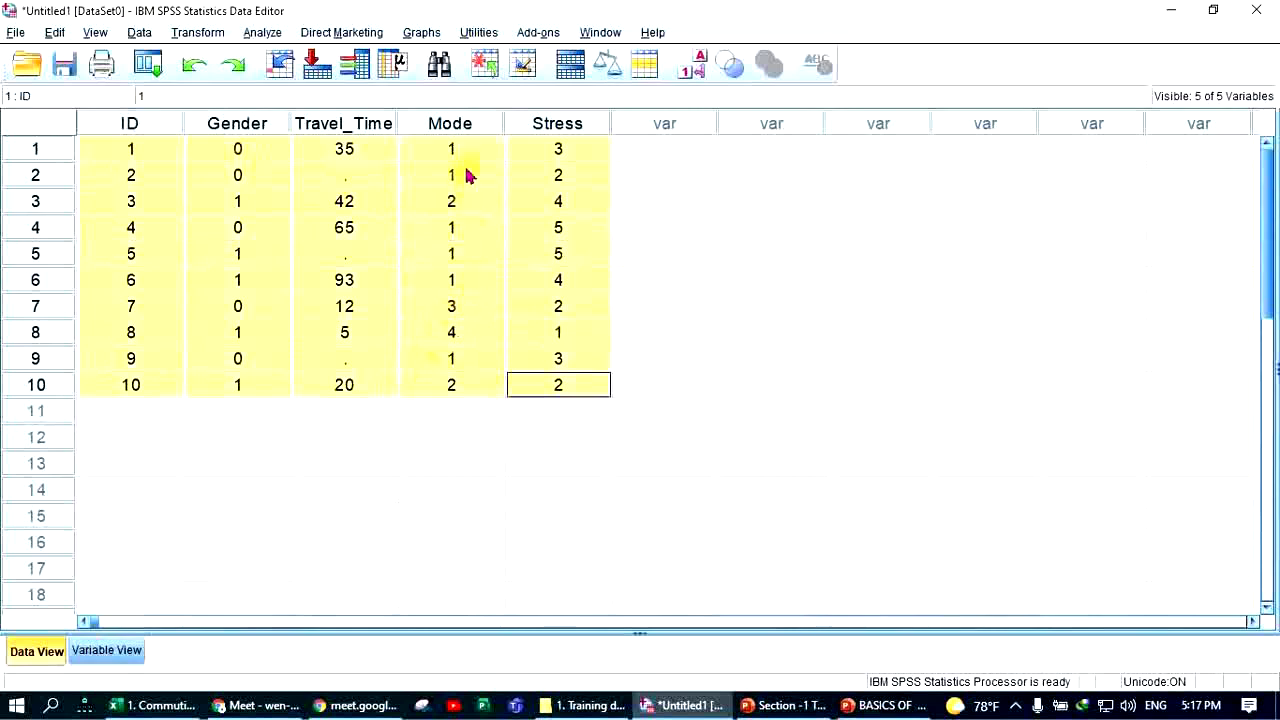
# - Select the first case's Mode value and open the display options for Data View
pyautogui.click(478, 126)
pyautogui.click(470, 155)
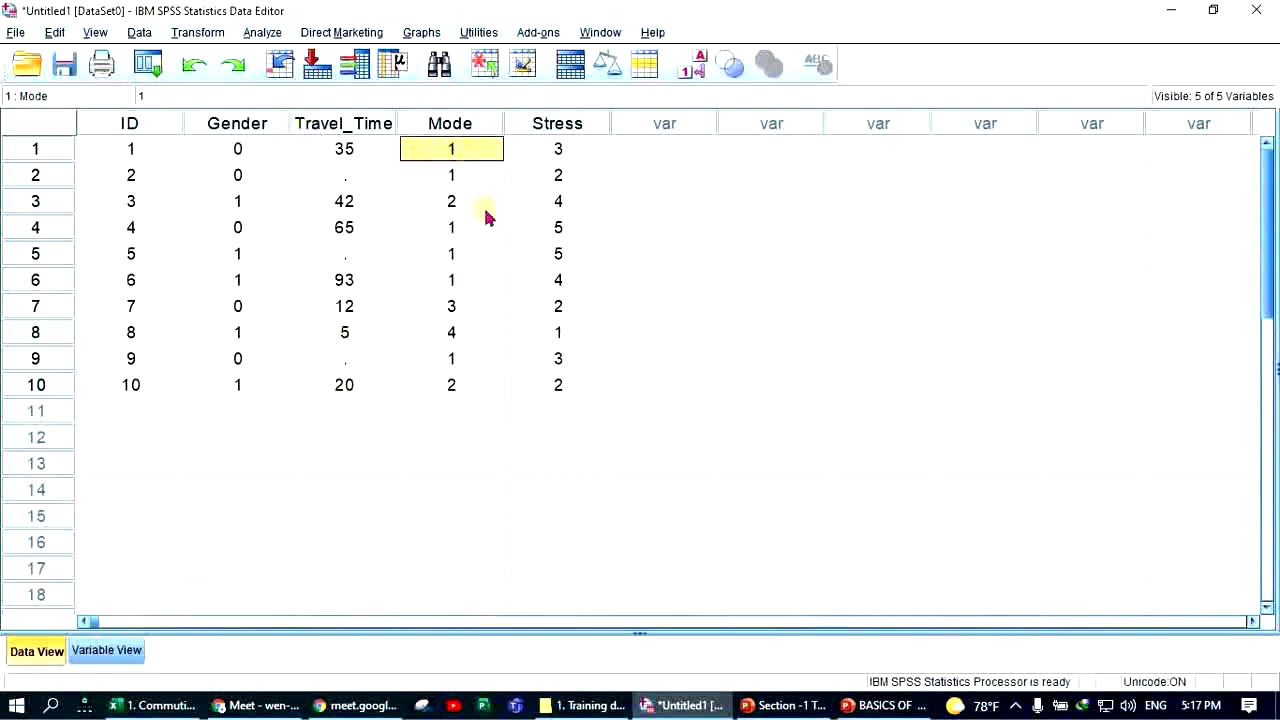
pyautogui.click(95, 32)
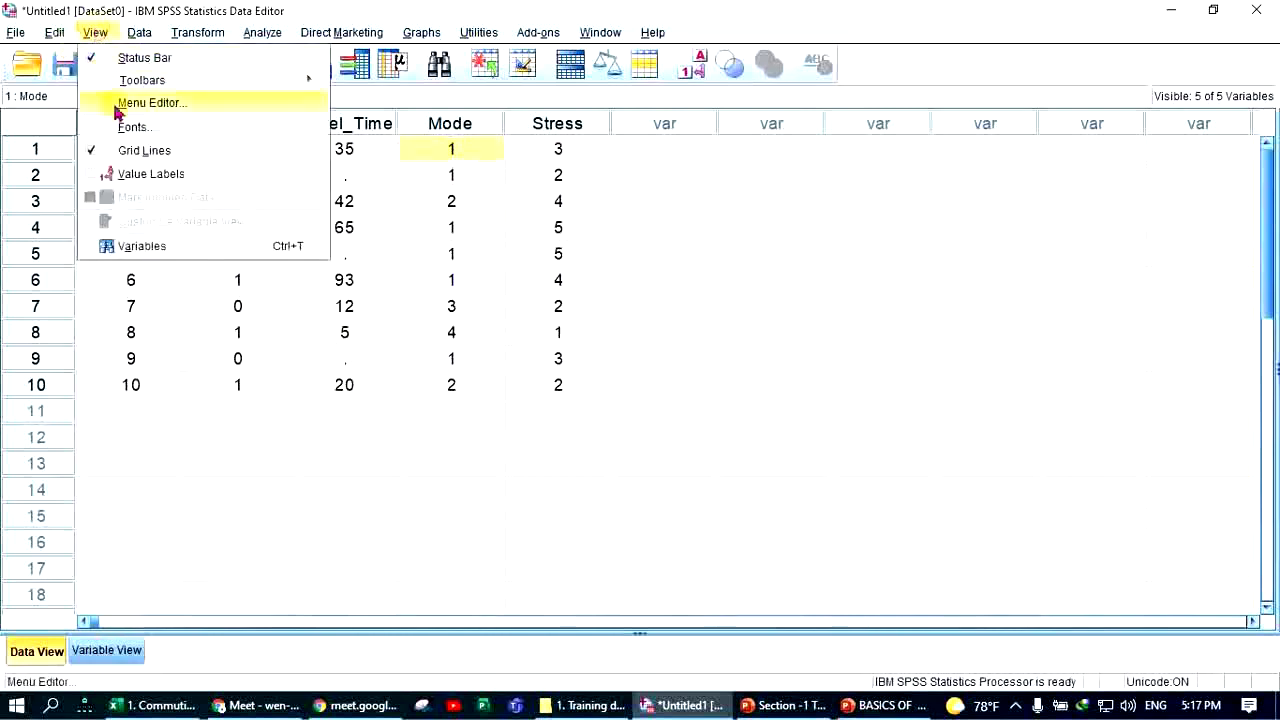